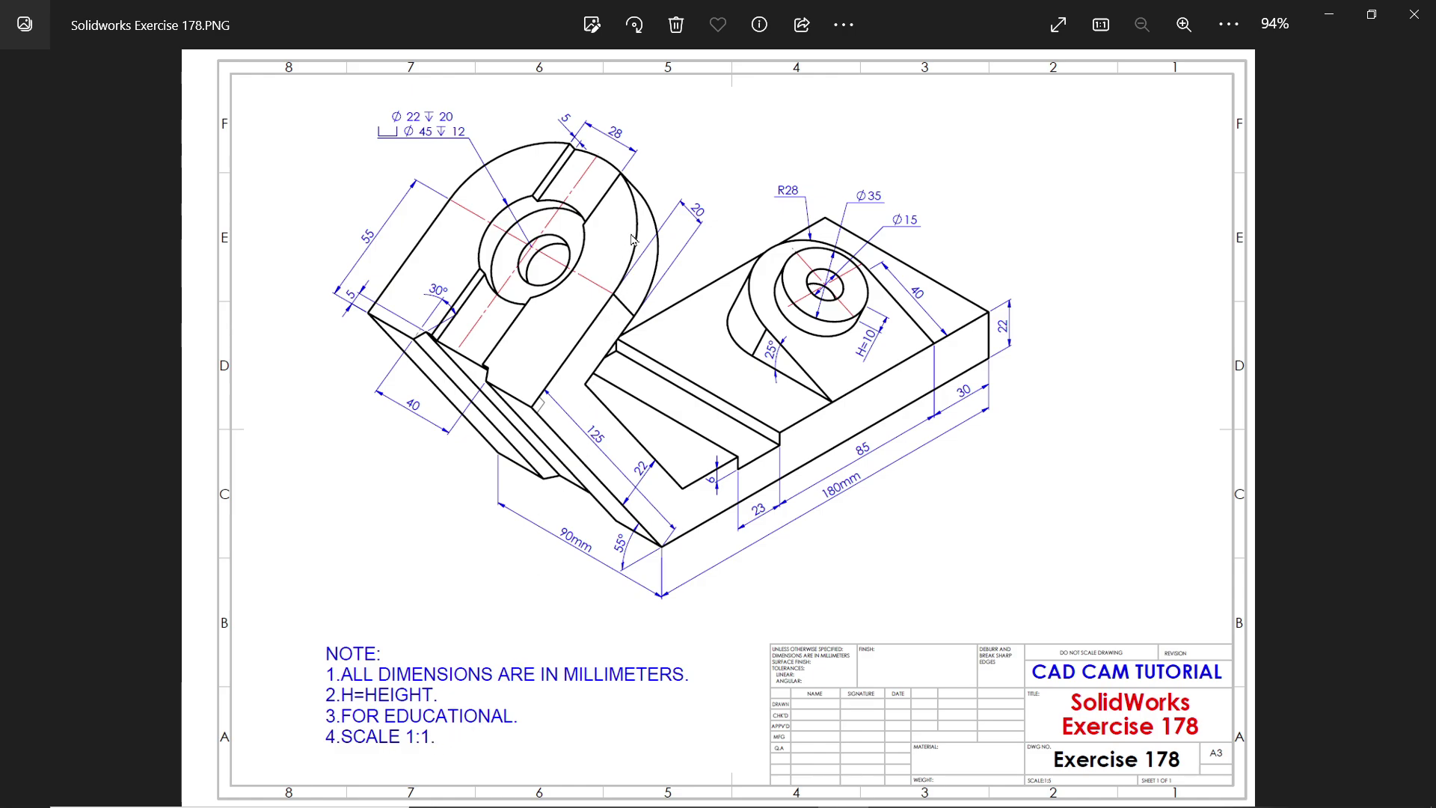
Zoom the Exercise 178 drawing to about 121% and pan up to its top
scroll(632, 239, up, 3)
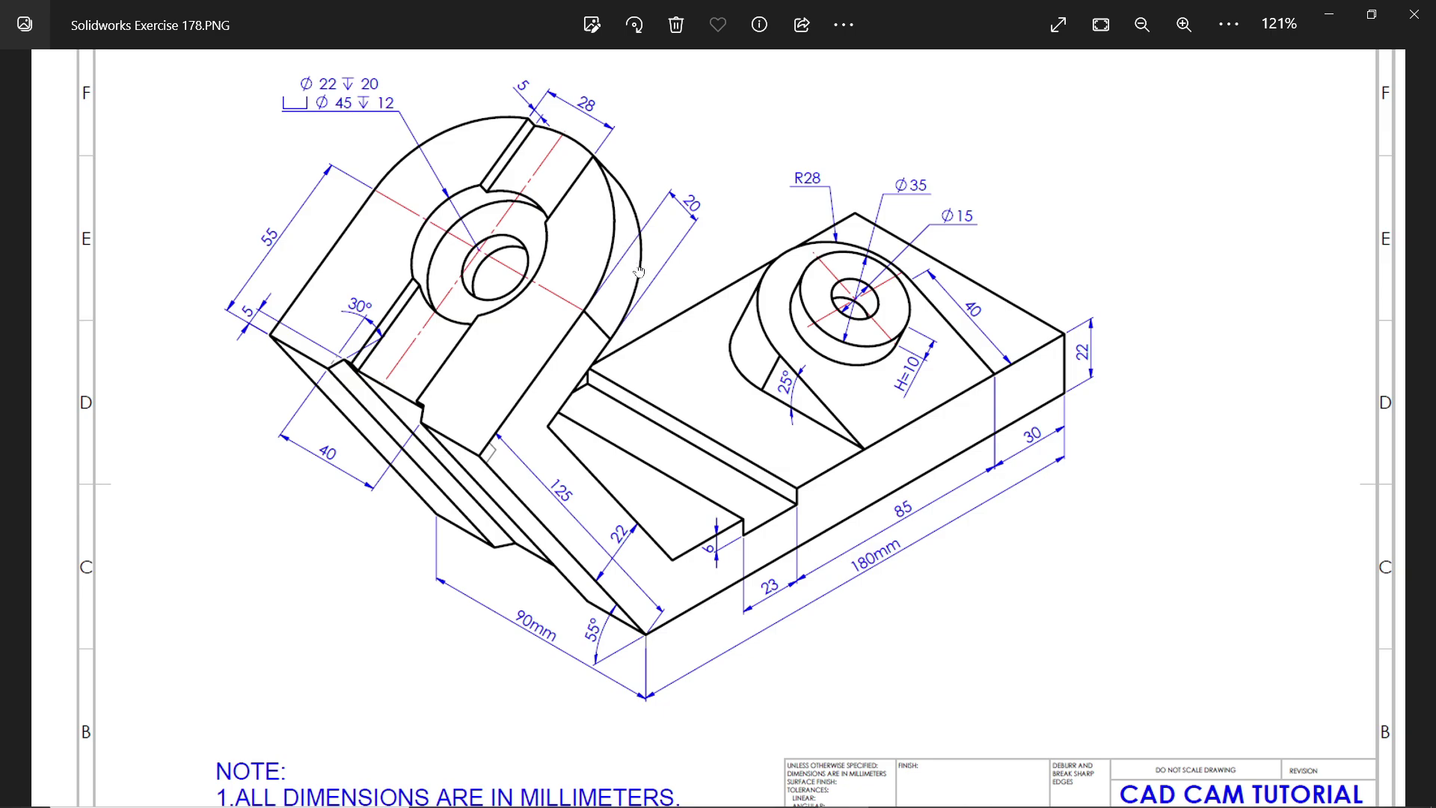
drag(639, 270, 638, 297)
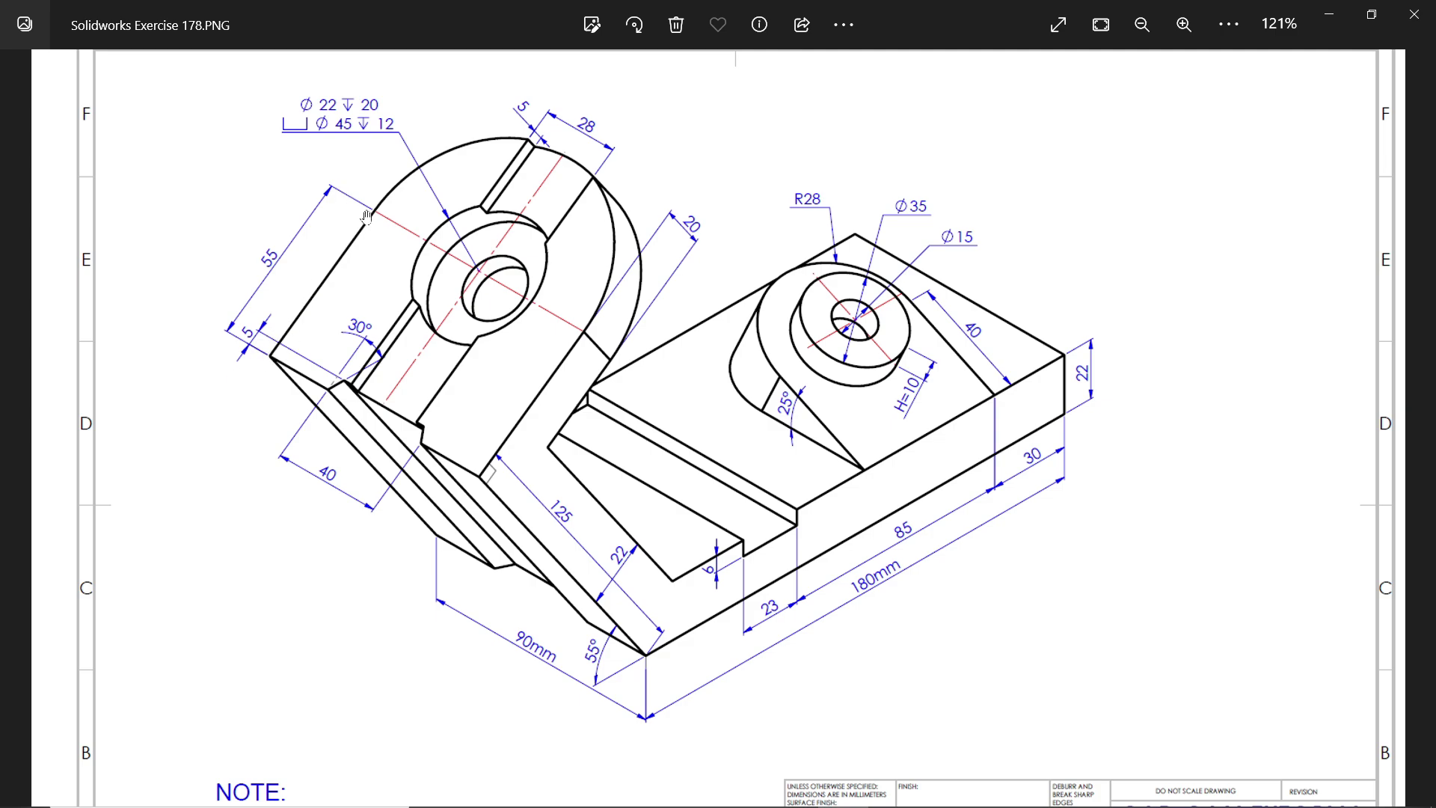
Minimize Photos and start a new sketch on the Right Plane
click(1330, 15)
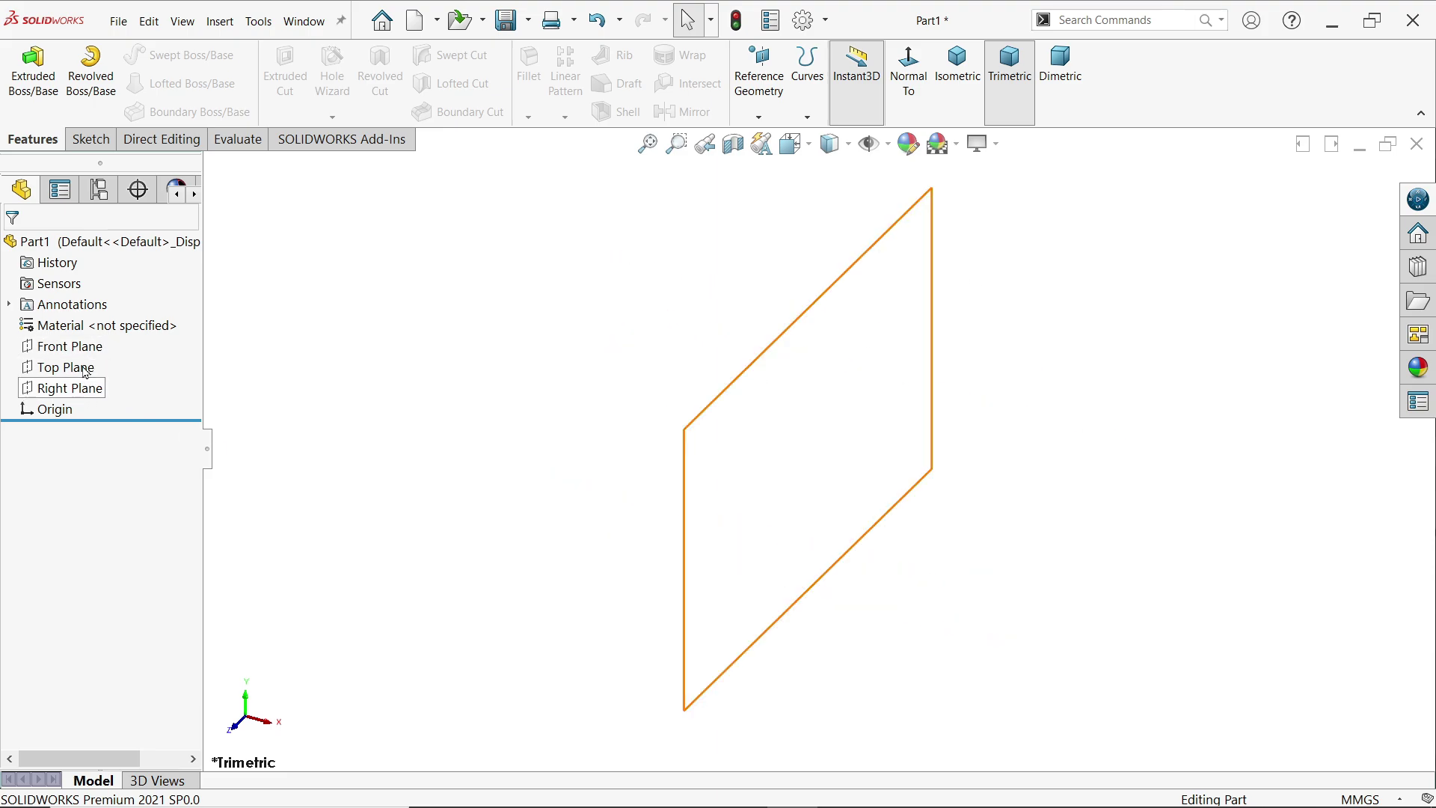
click(90, 139)
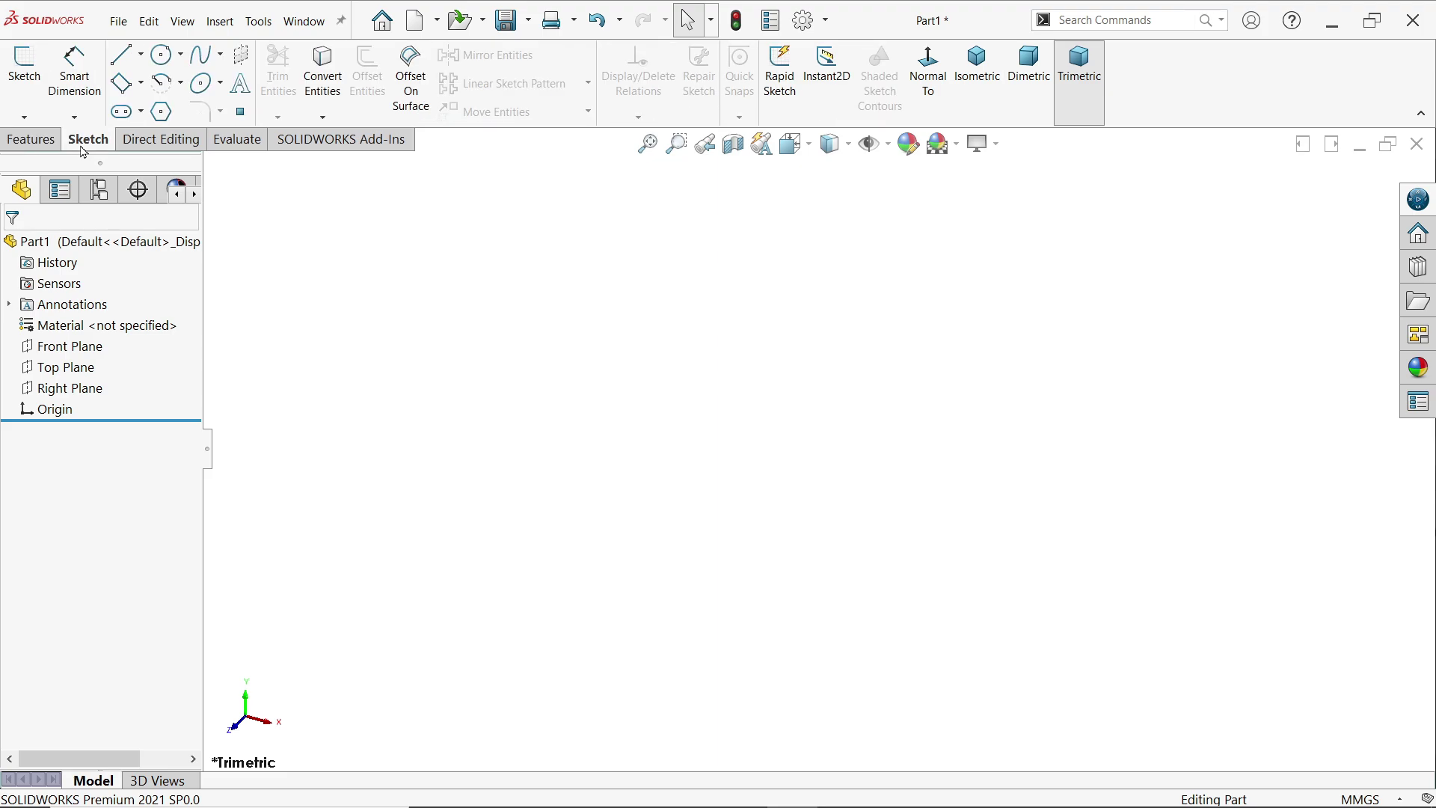
click(27, 71)
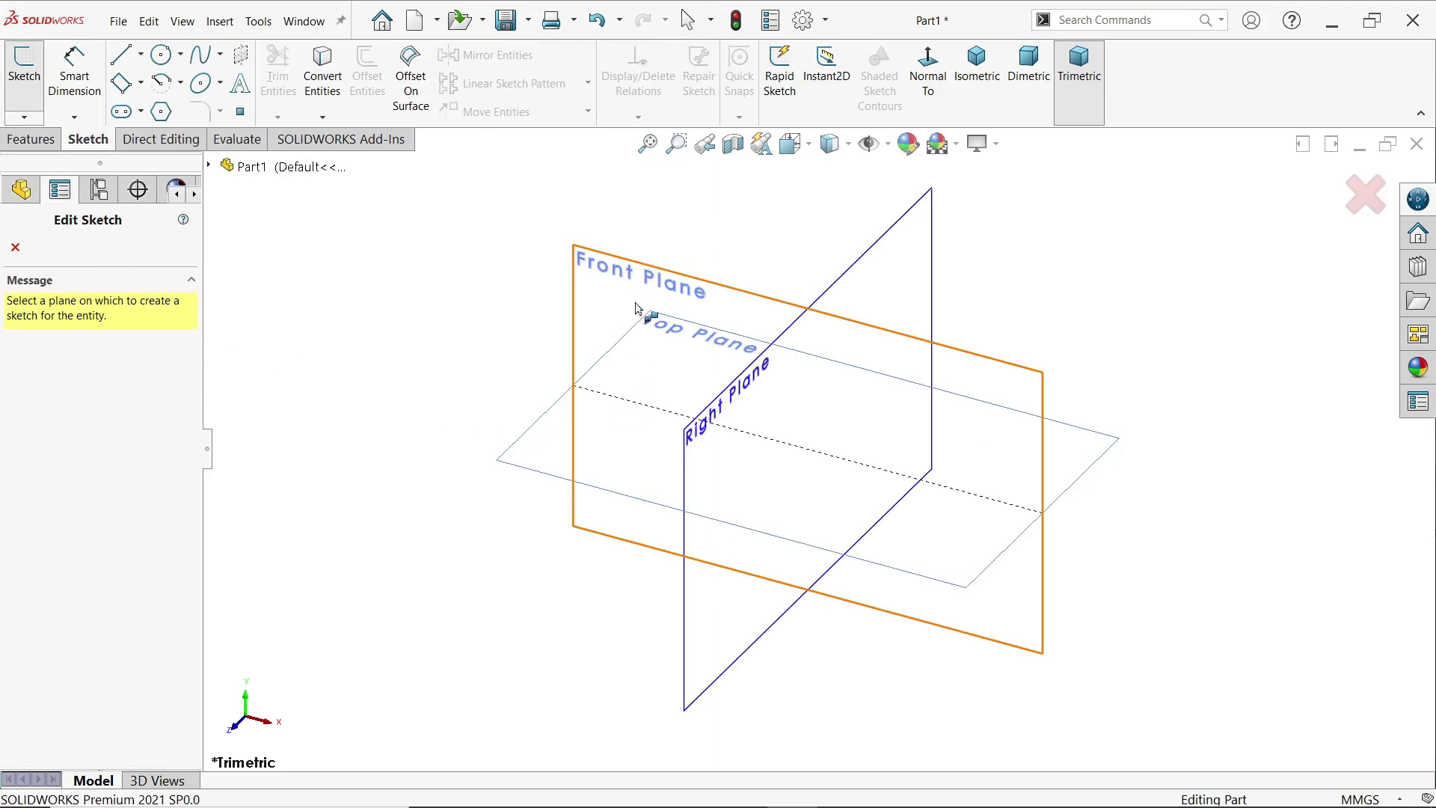
click(739, 392)
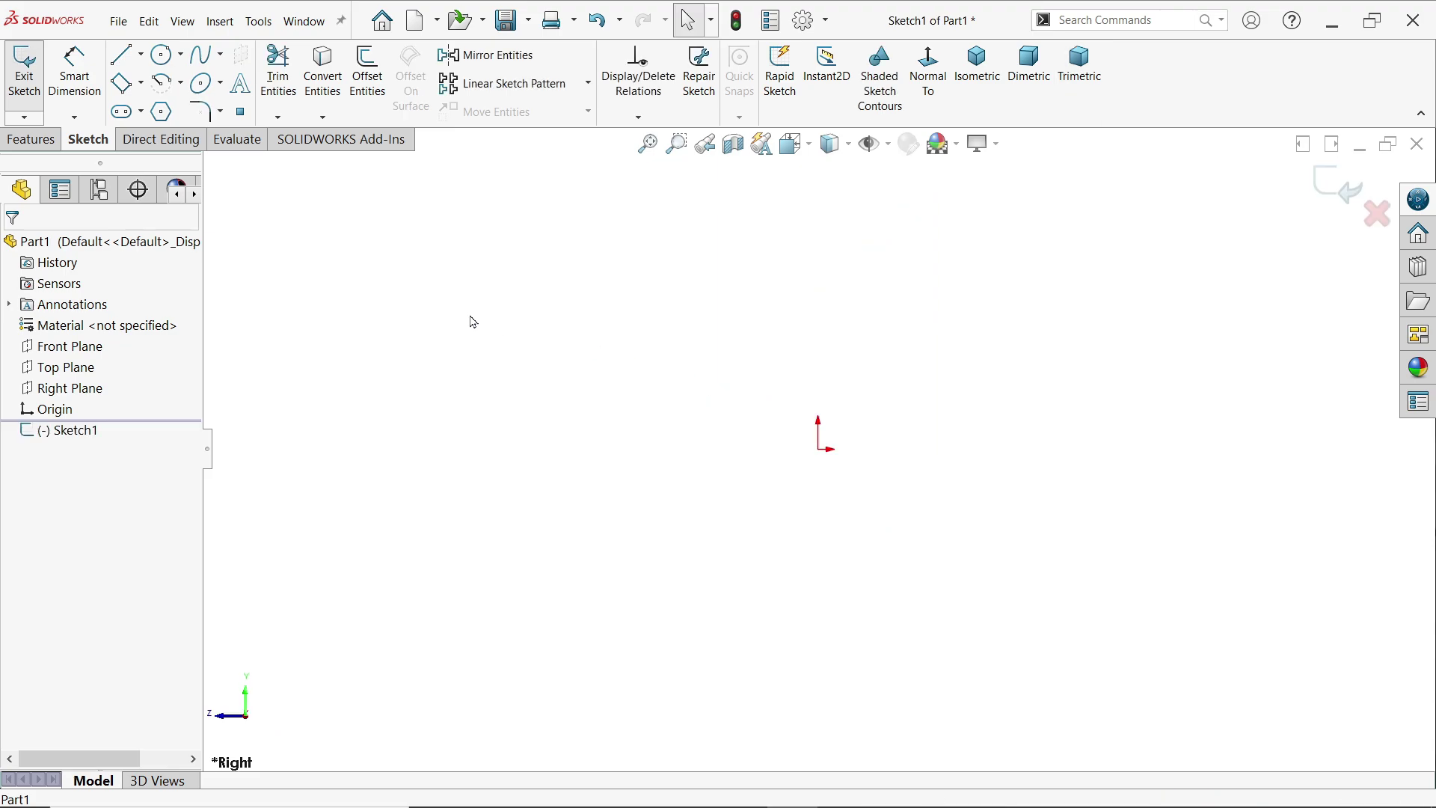
Draw a horizontal line left from the origin and a sloped line rising up-left
click(124, 55)
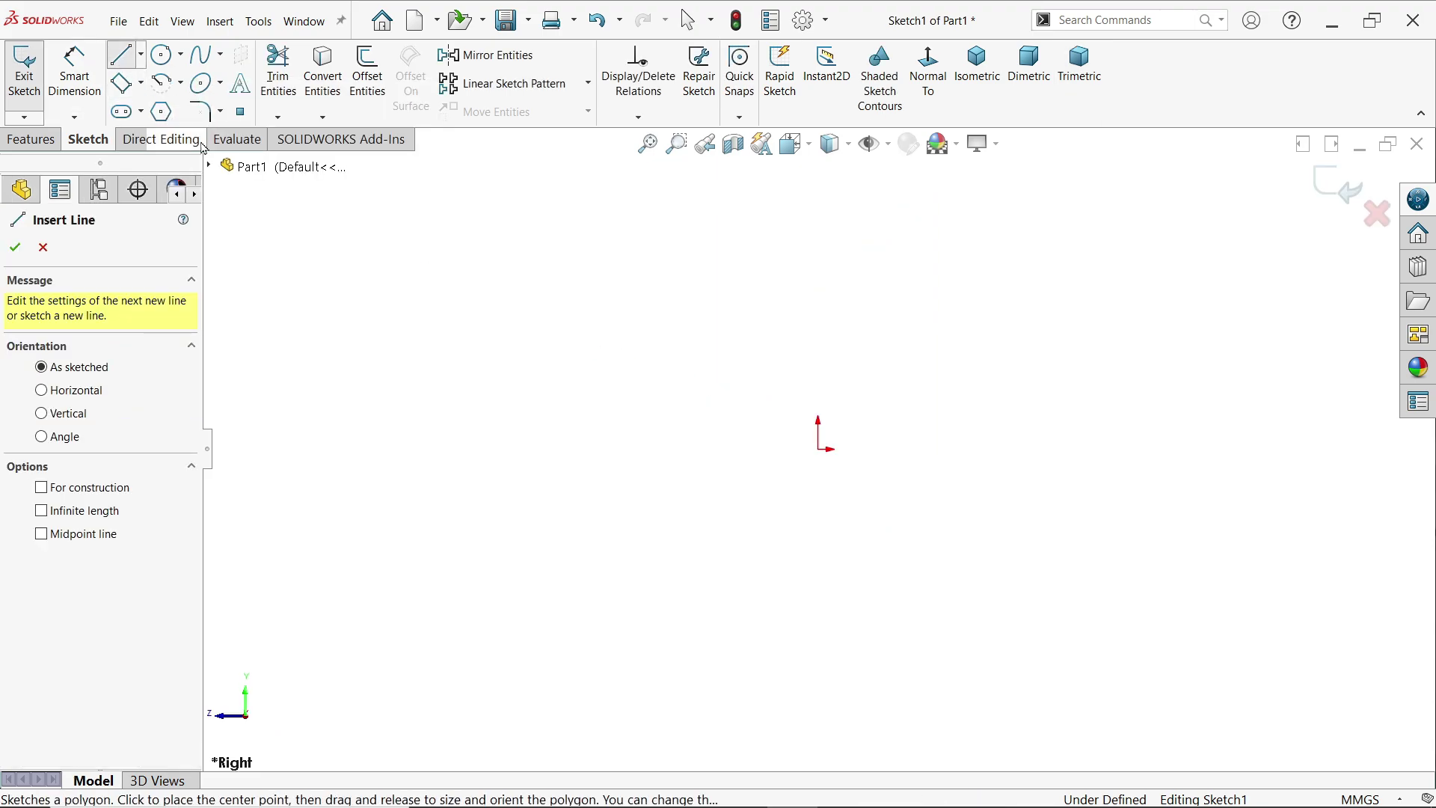
click(818, 448)
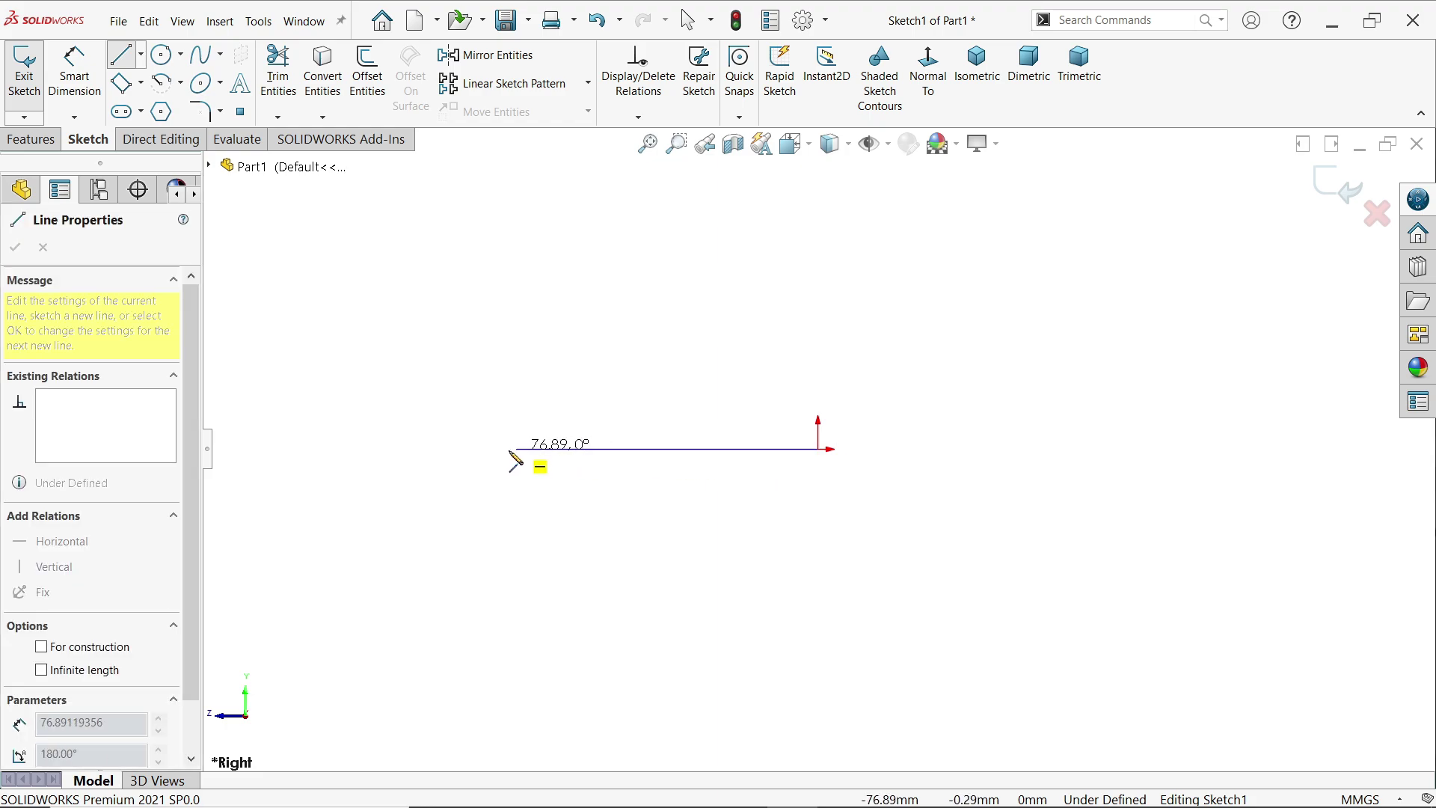
click(476, 448)
click(356, 245)
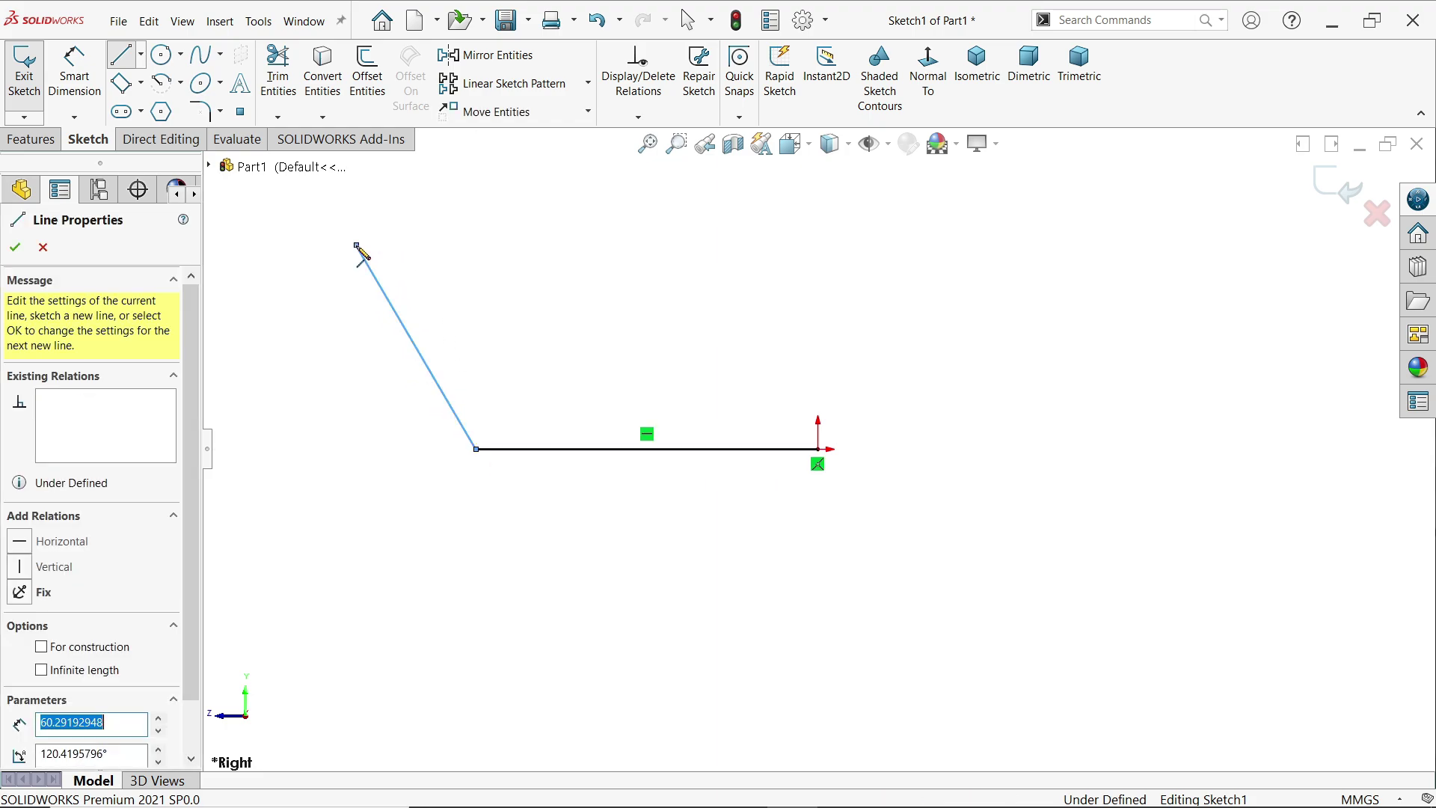
right_click(441, 243)
click(447, 250)
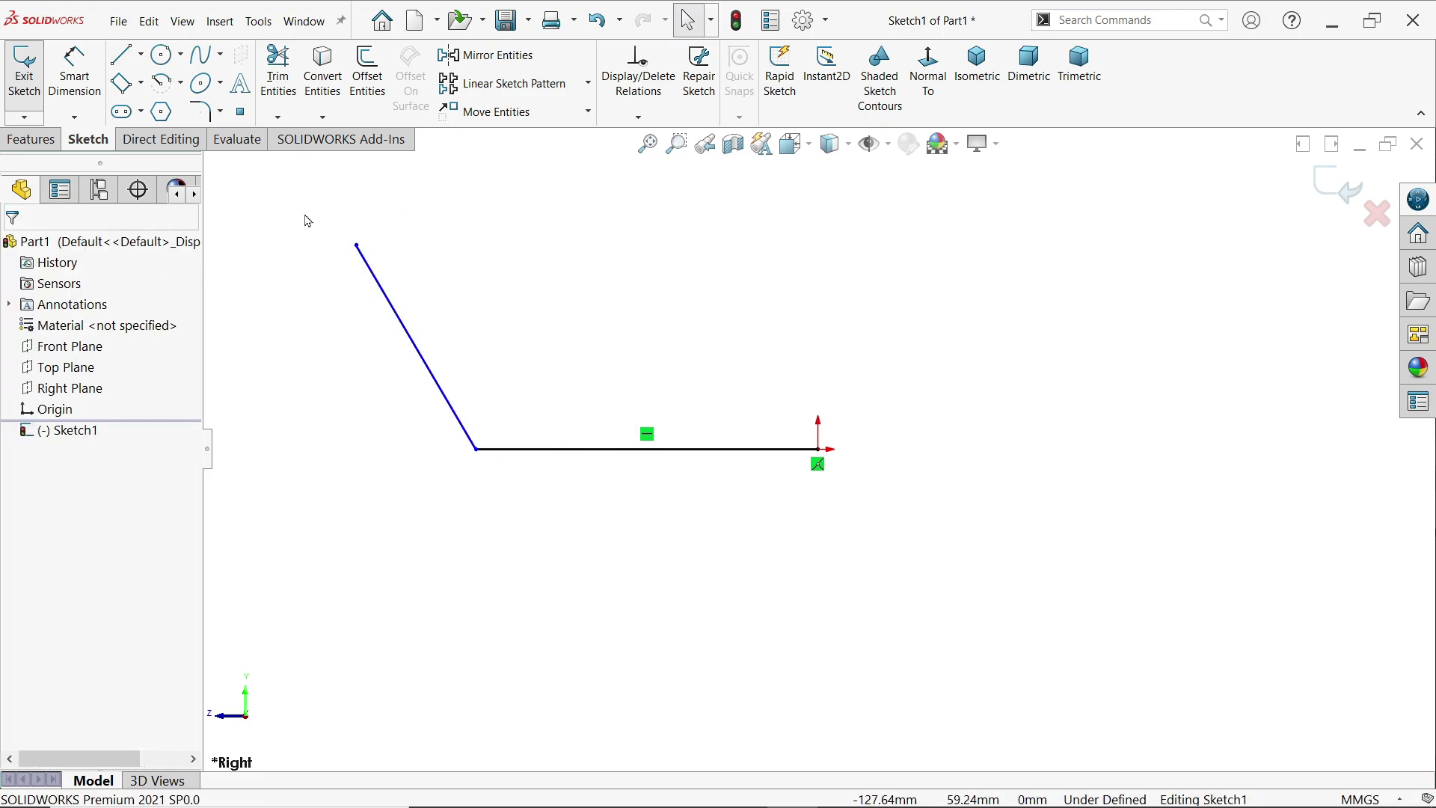
click(61, 77)
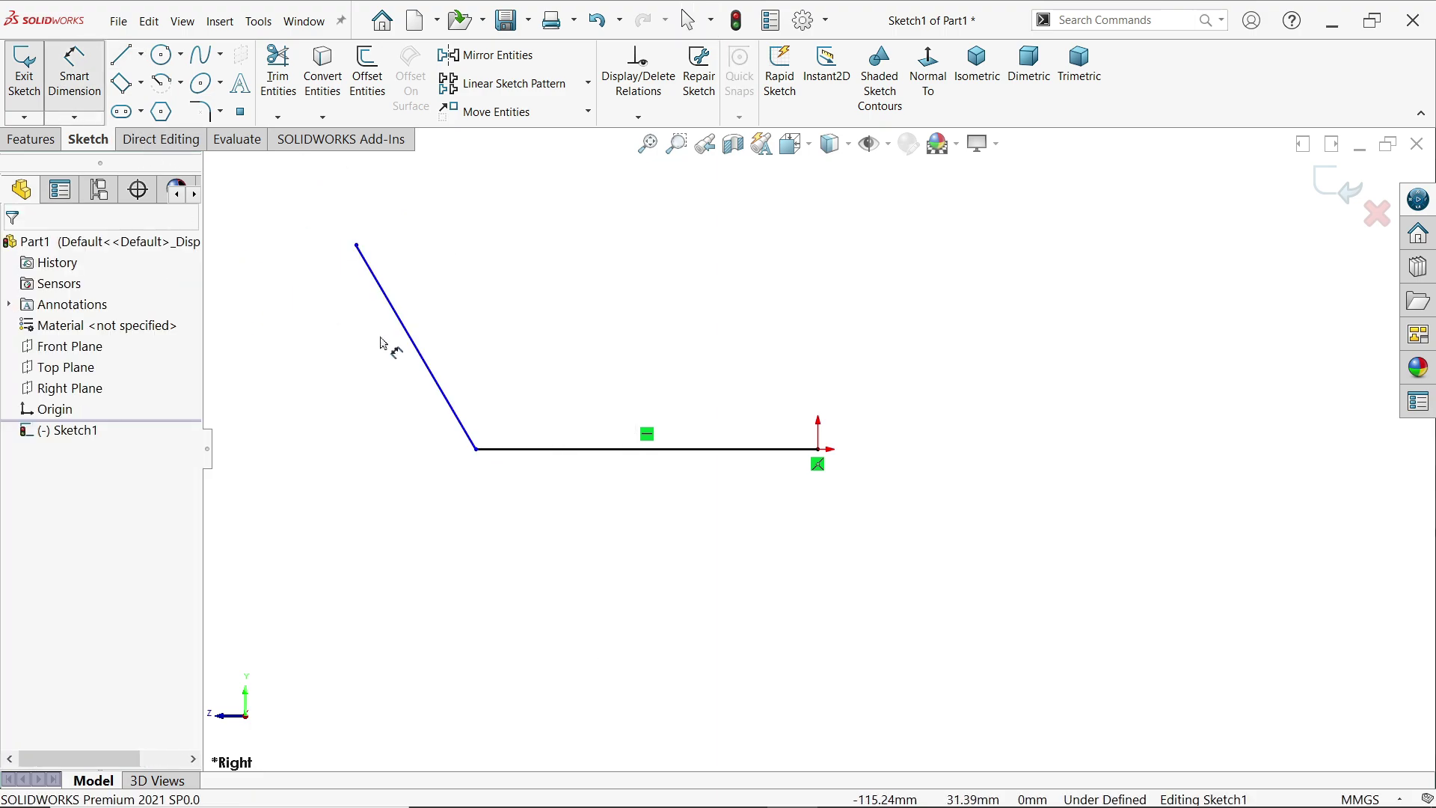
click(616, 451)
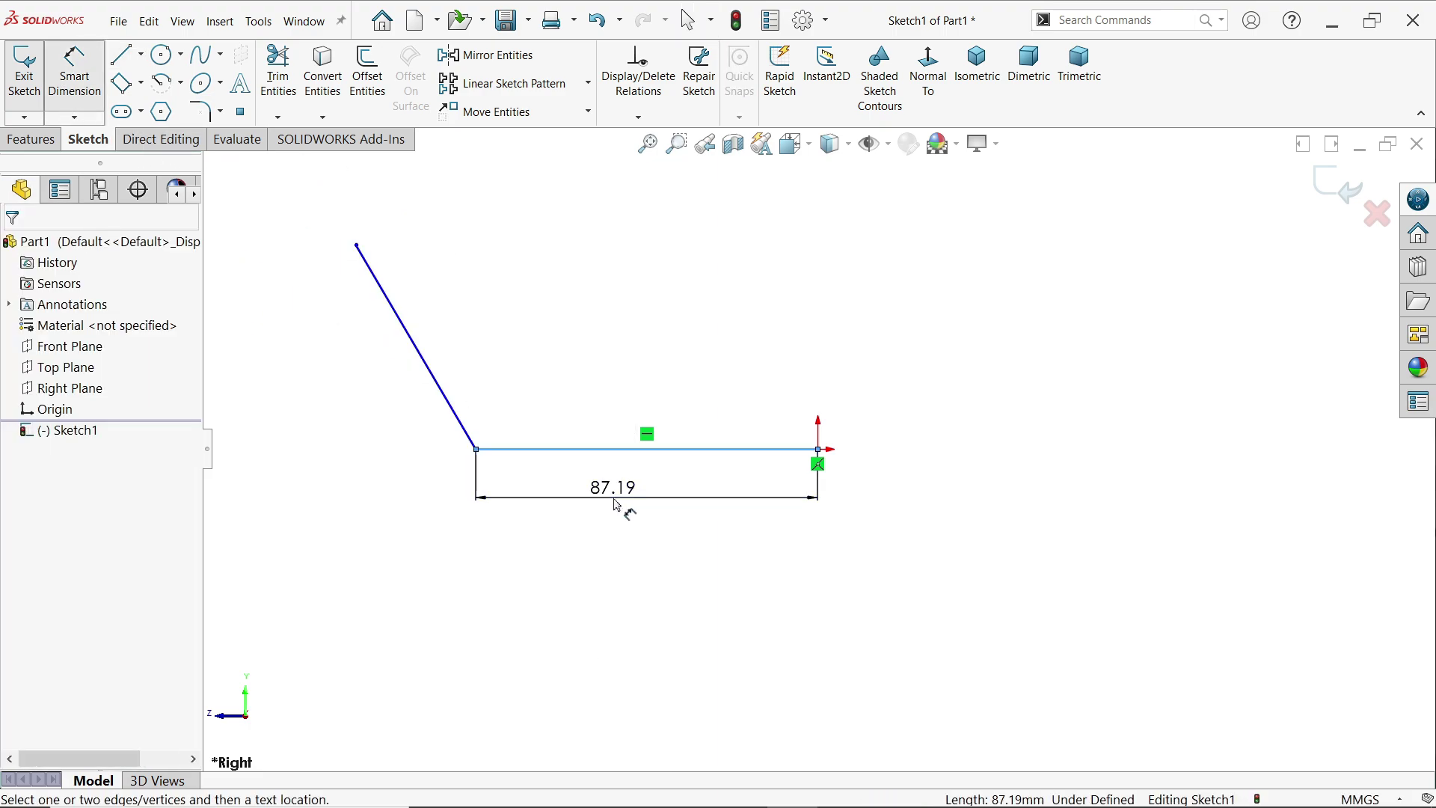
Dimension the horizontal line to 180 mm and the slanted line to 125 mm
click(622, 503)
text(180)
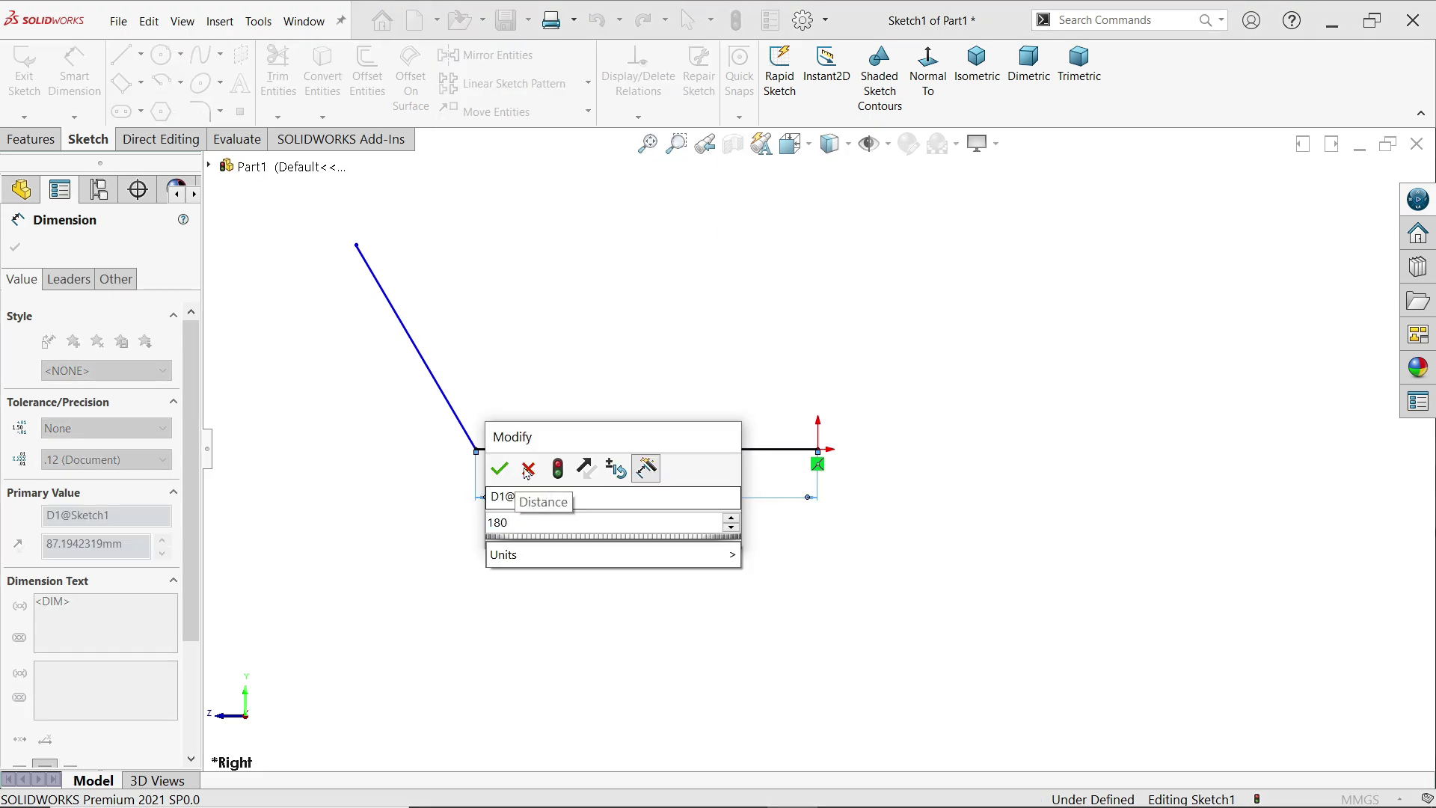
click(500, 469)
click(439, 383)
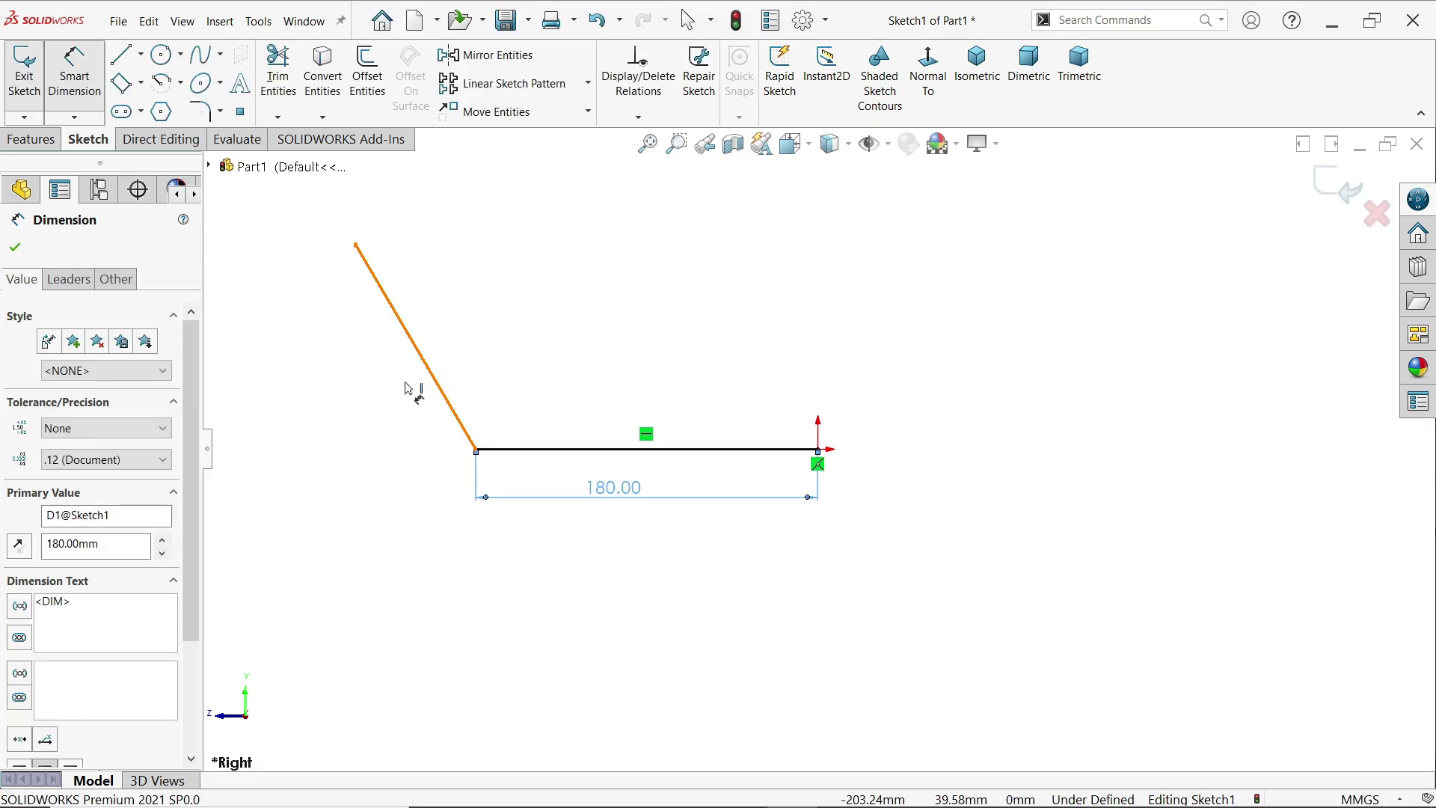
click(378, 401)
text(125)
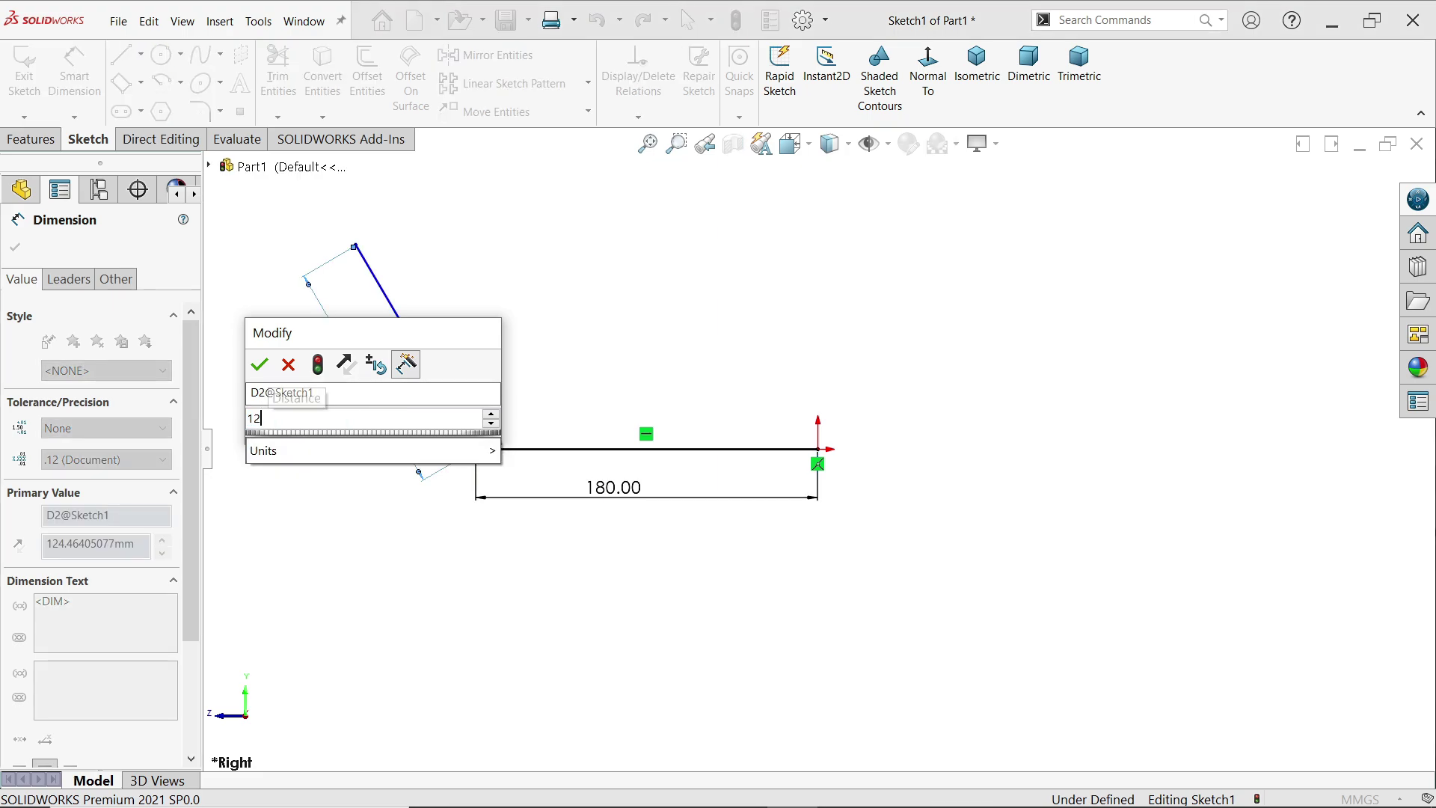
click(259, 364)
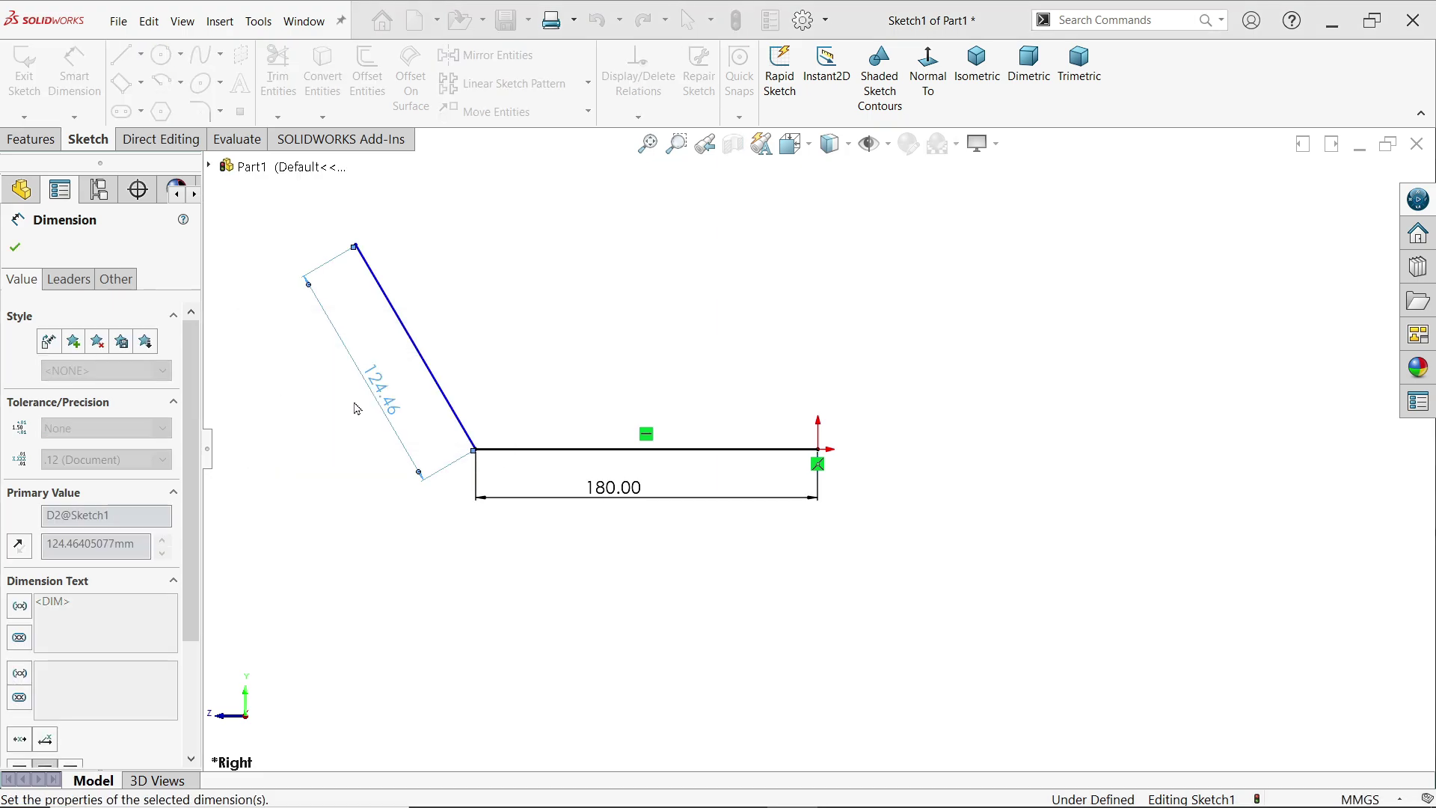
Set a 55° angle between the two lines and exit the sketch
scroll(383, 394, down, 2)
click(499, 437)
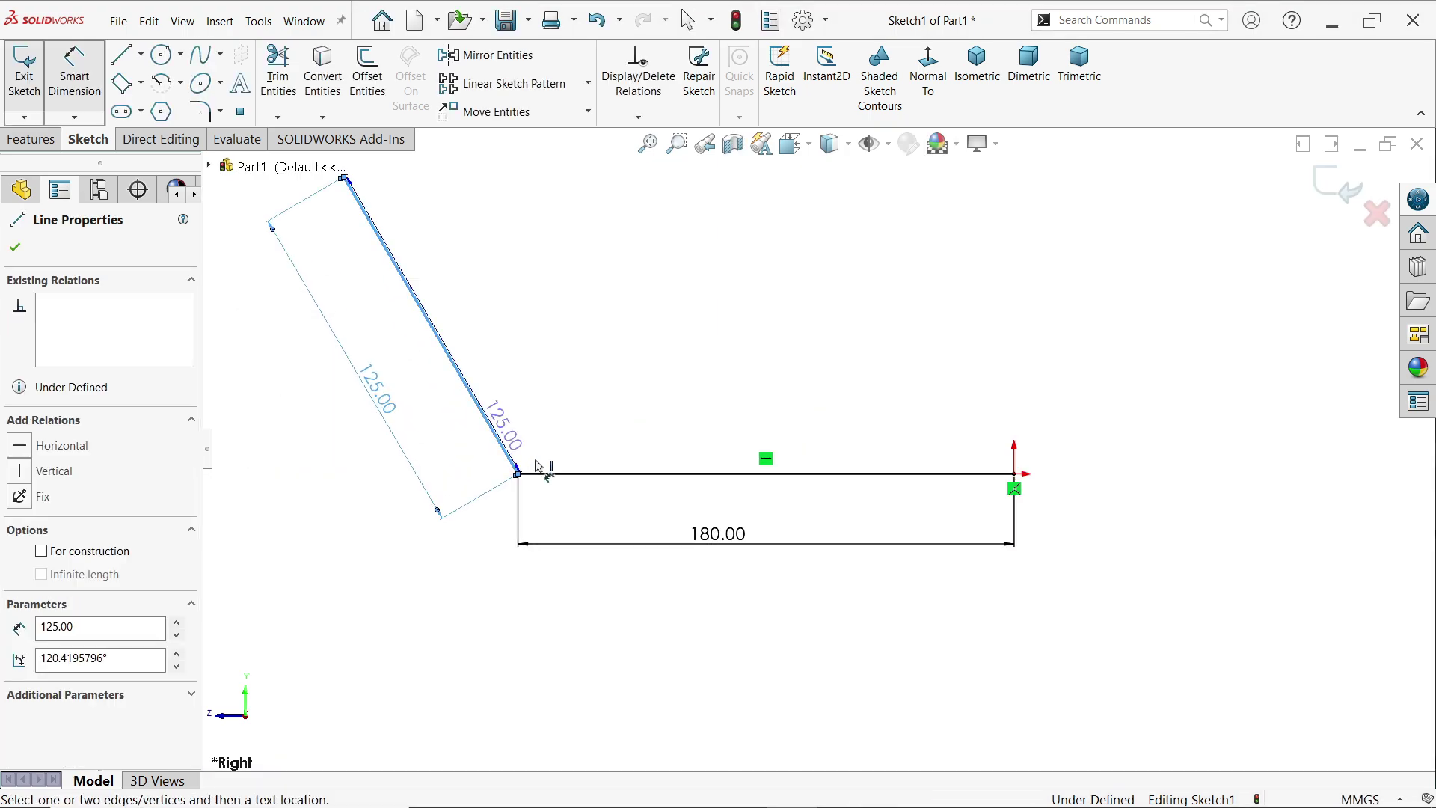
click(570, 476)
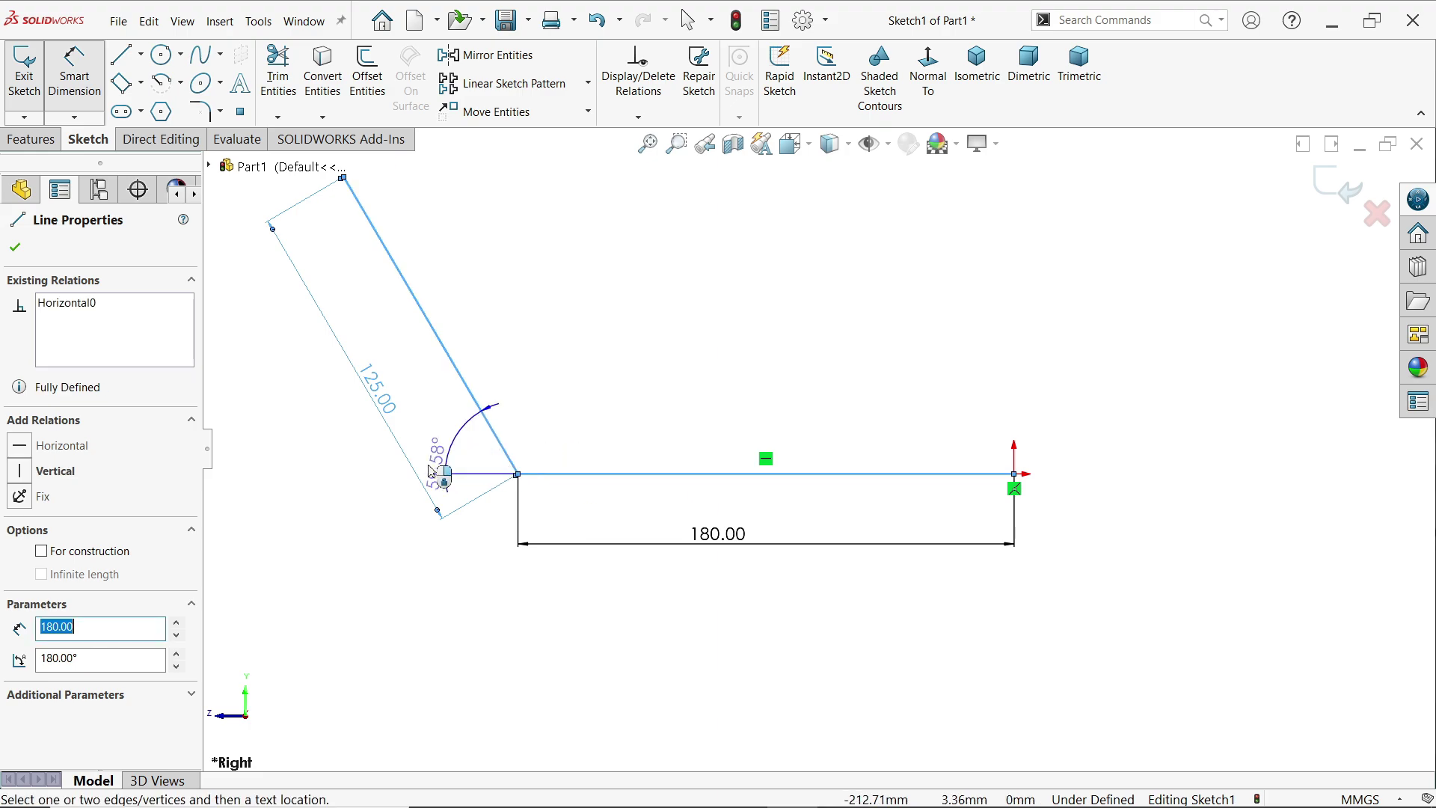
scroll(314, 392, up, 2)
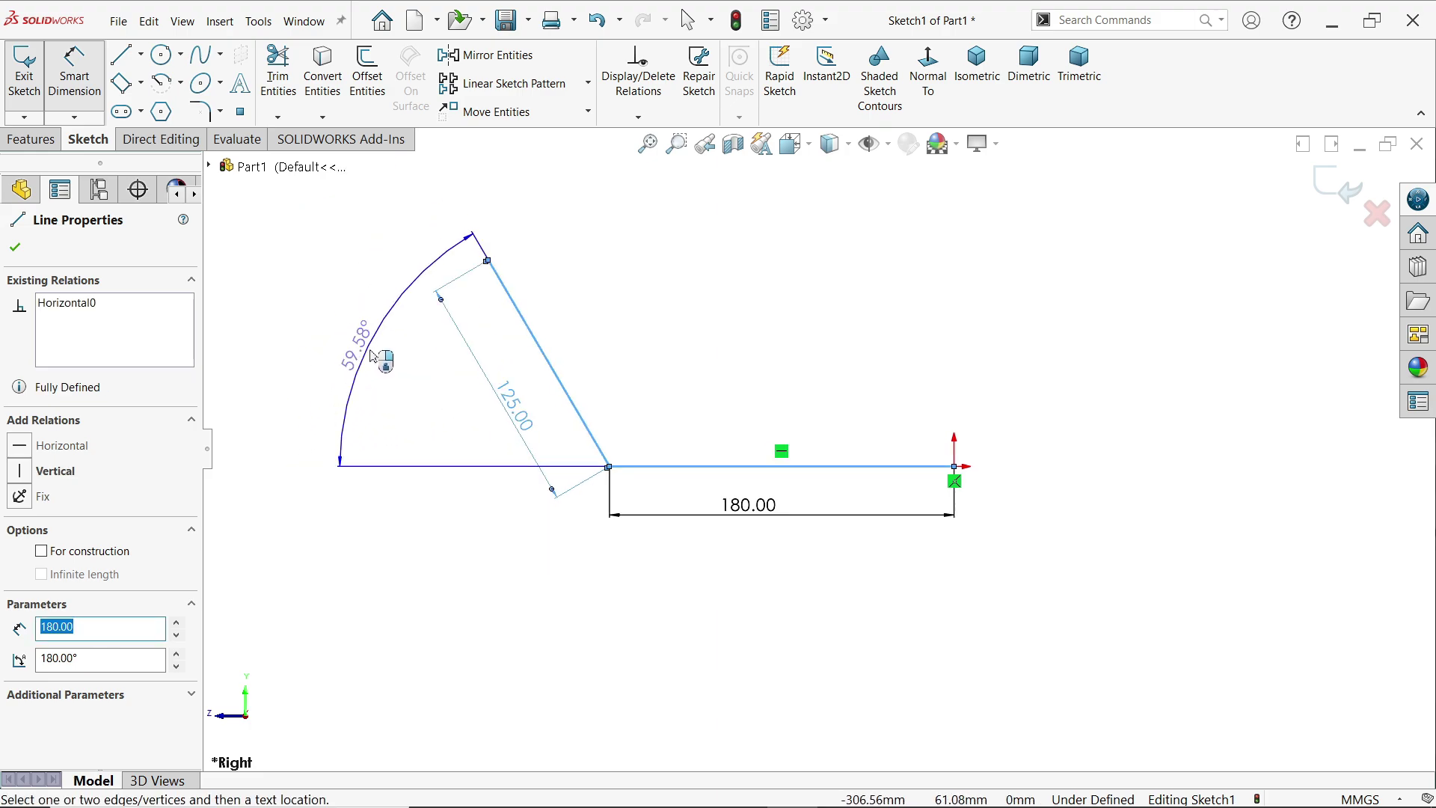
click(377, 351)
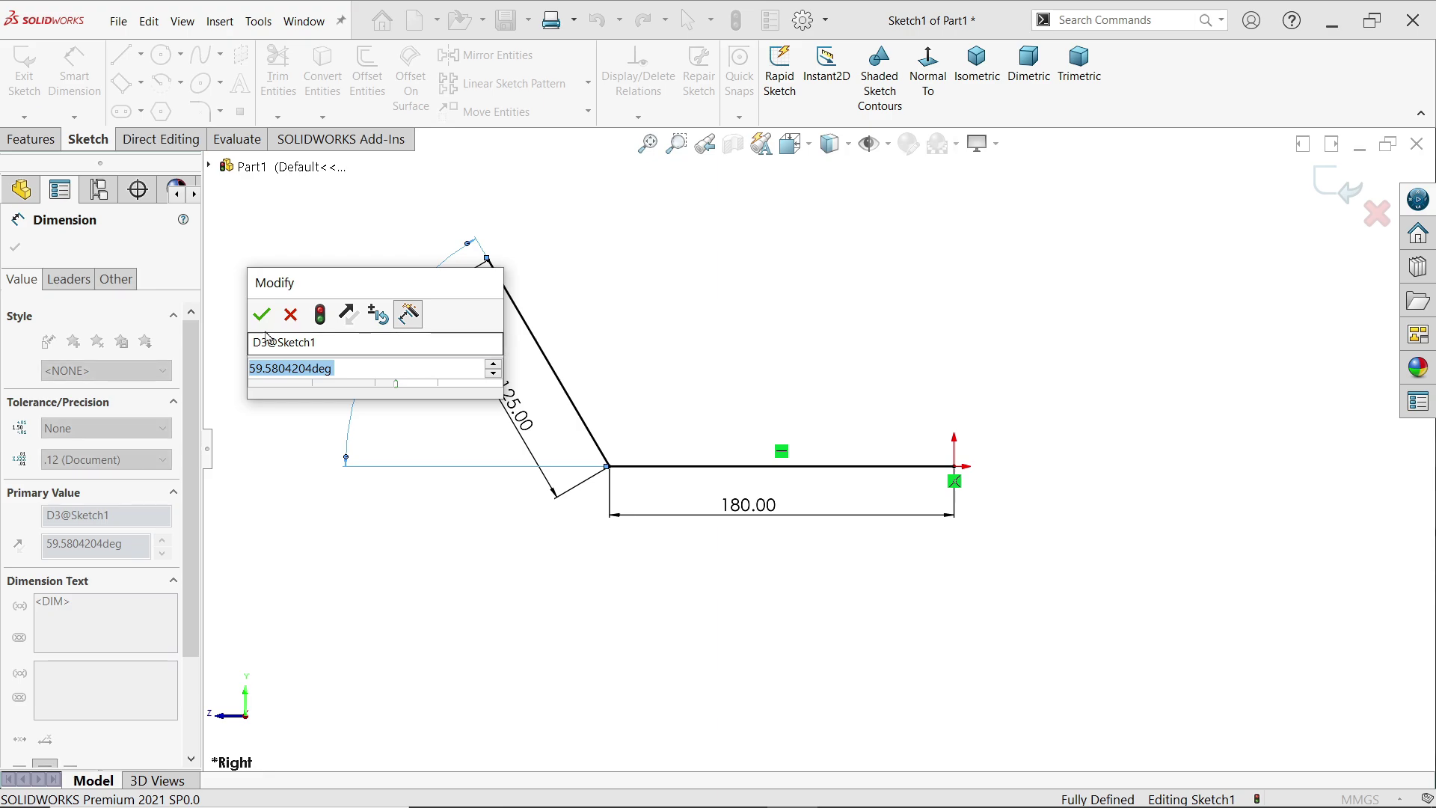
text(55)
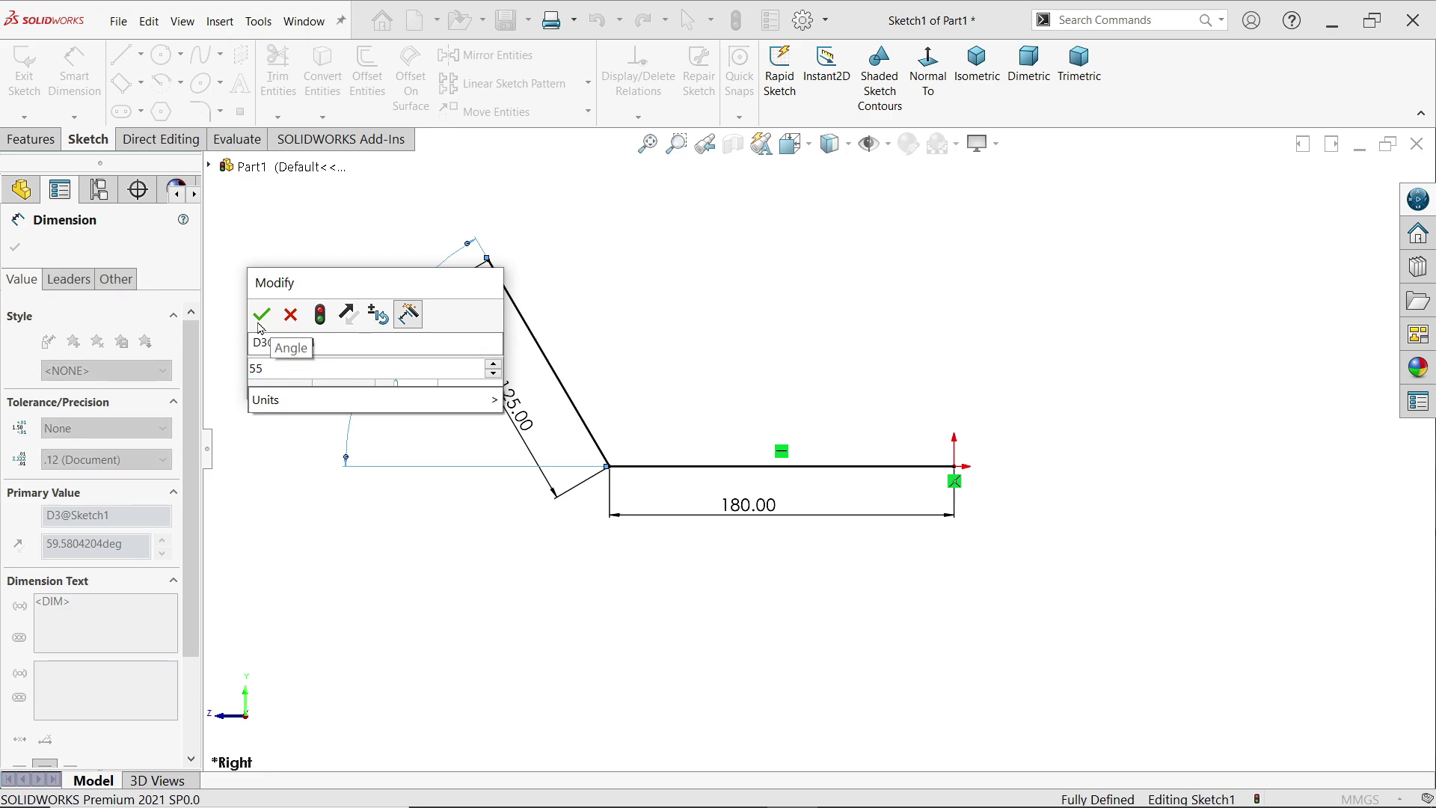
click(261, 315)
scroll(613, 380, down, 3)
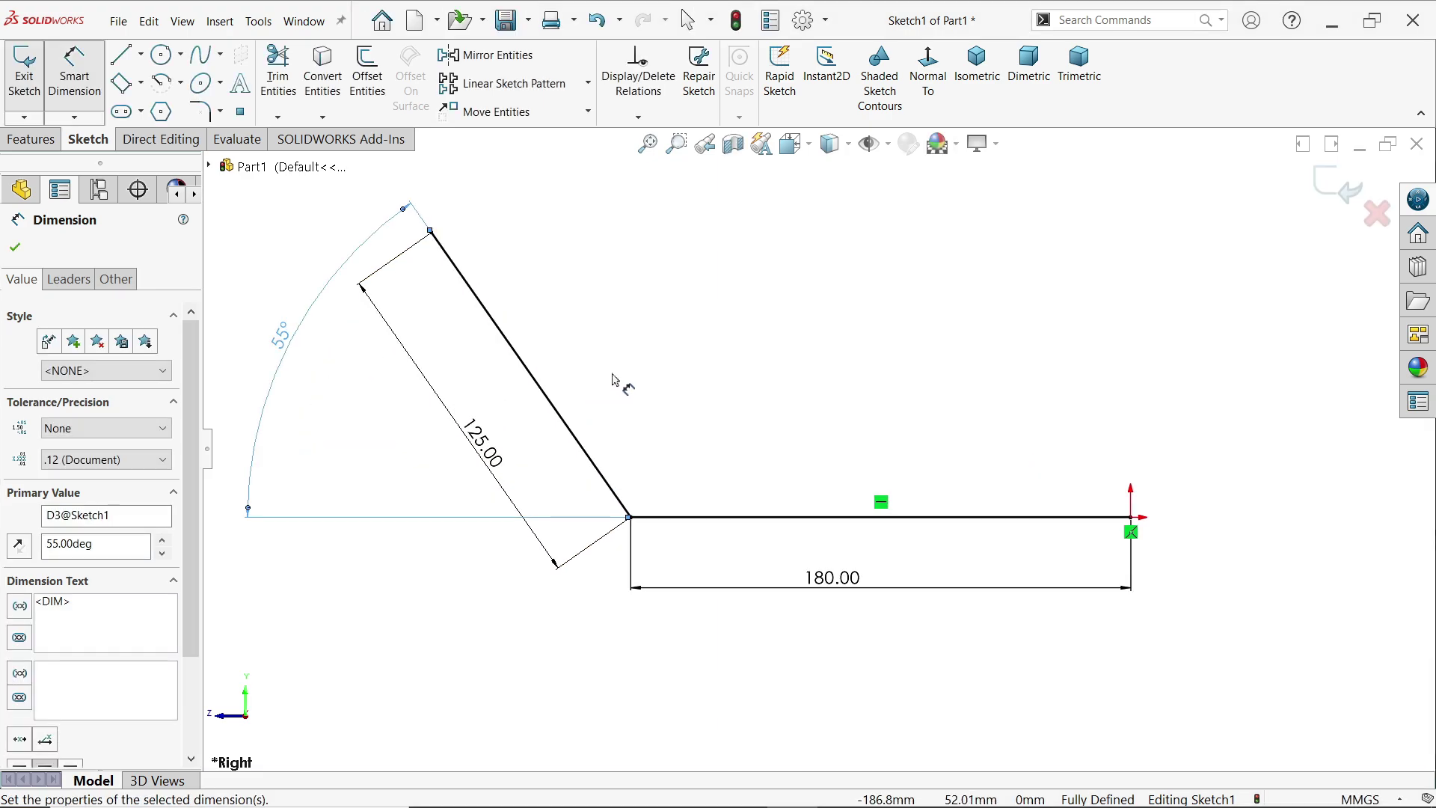
click(1332, 186)
click(33, 139)
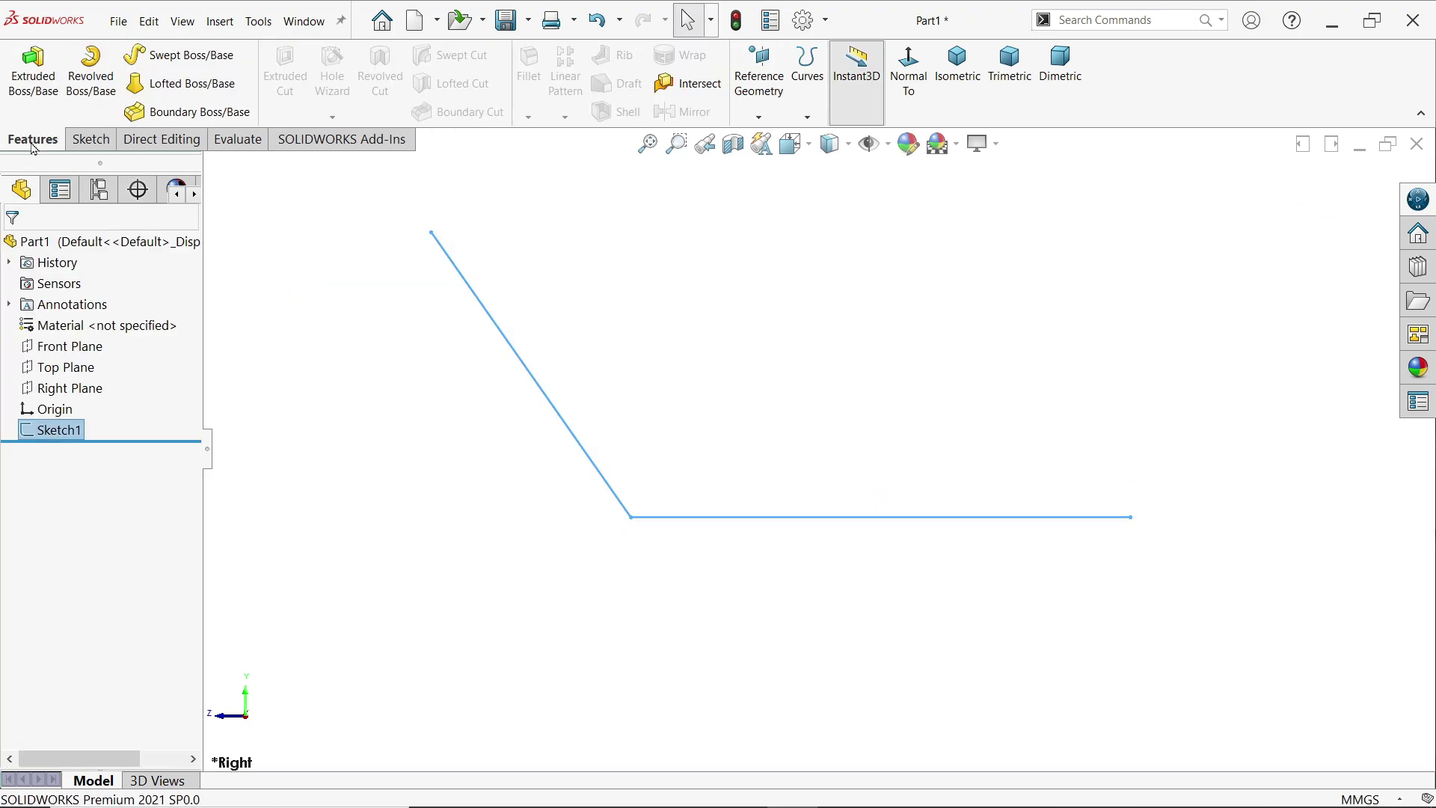
Extrude the L-profile Mid Plane to a 90 mm depth
click(45, 71)
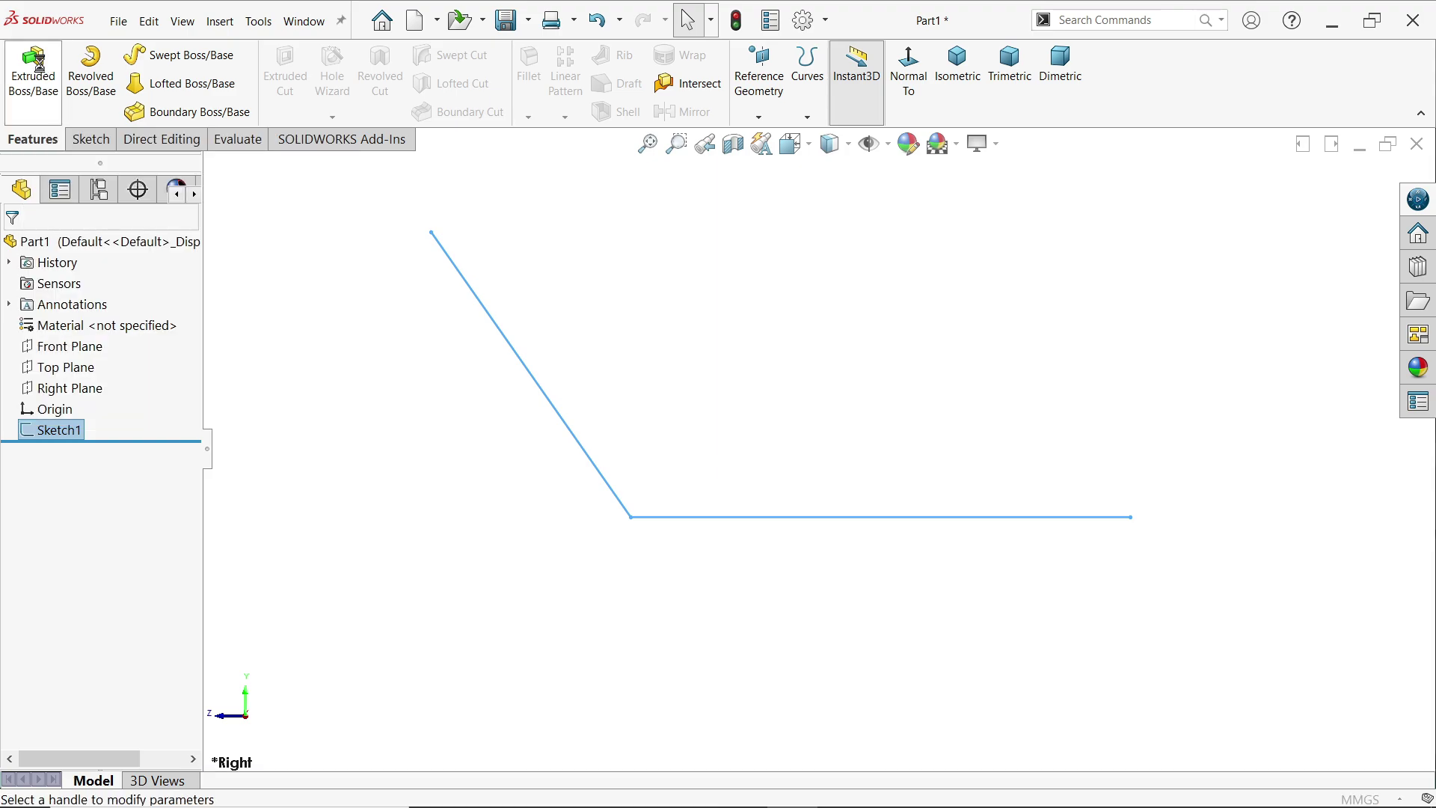
click(909, 71)
scroll(797, 637, down, 1)
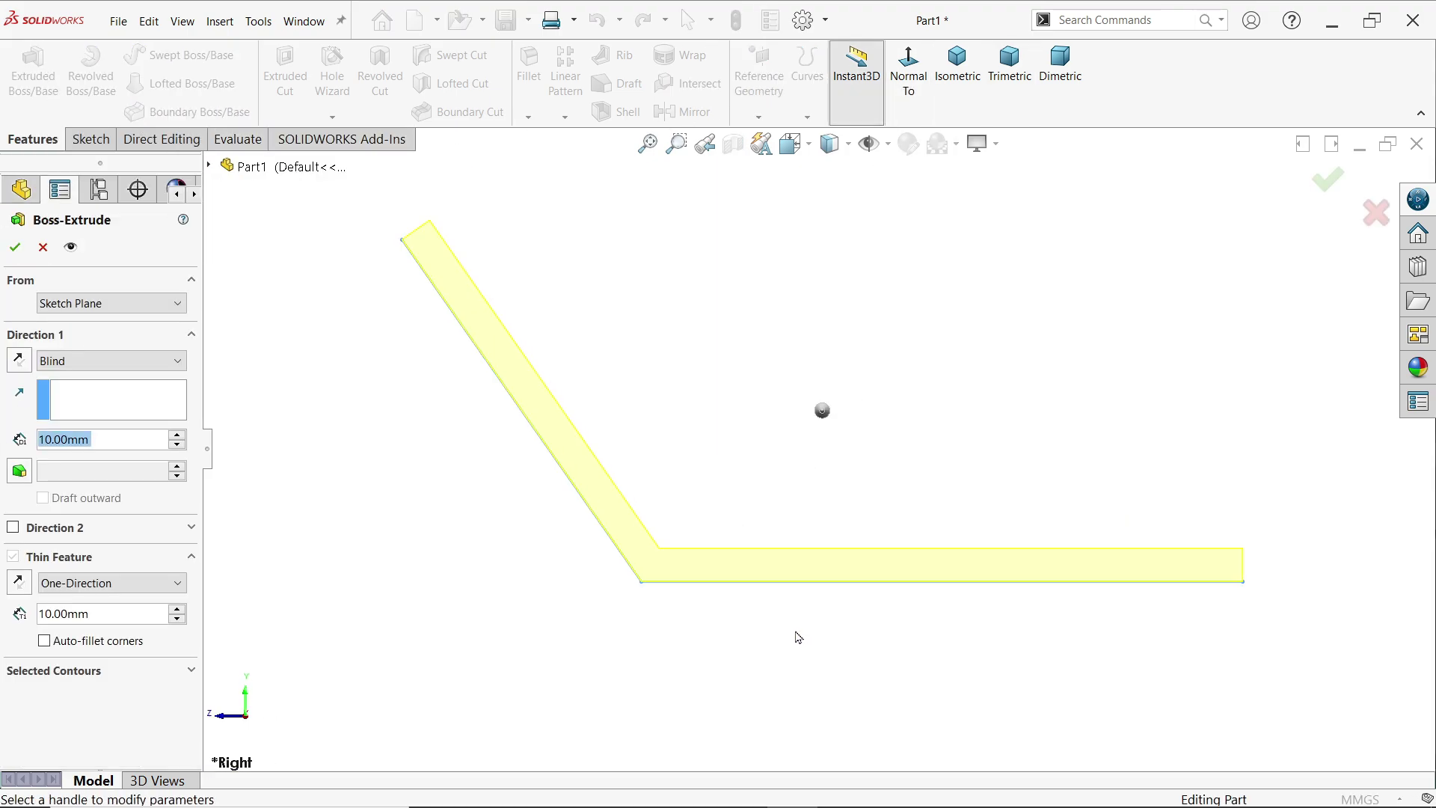
click(64, 365)
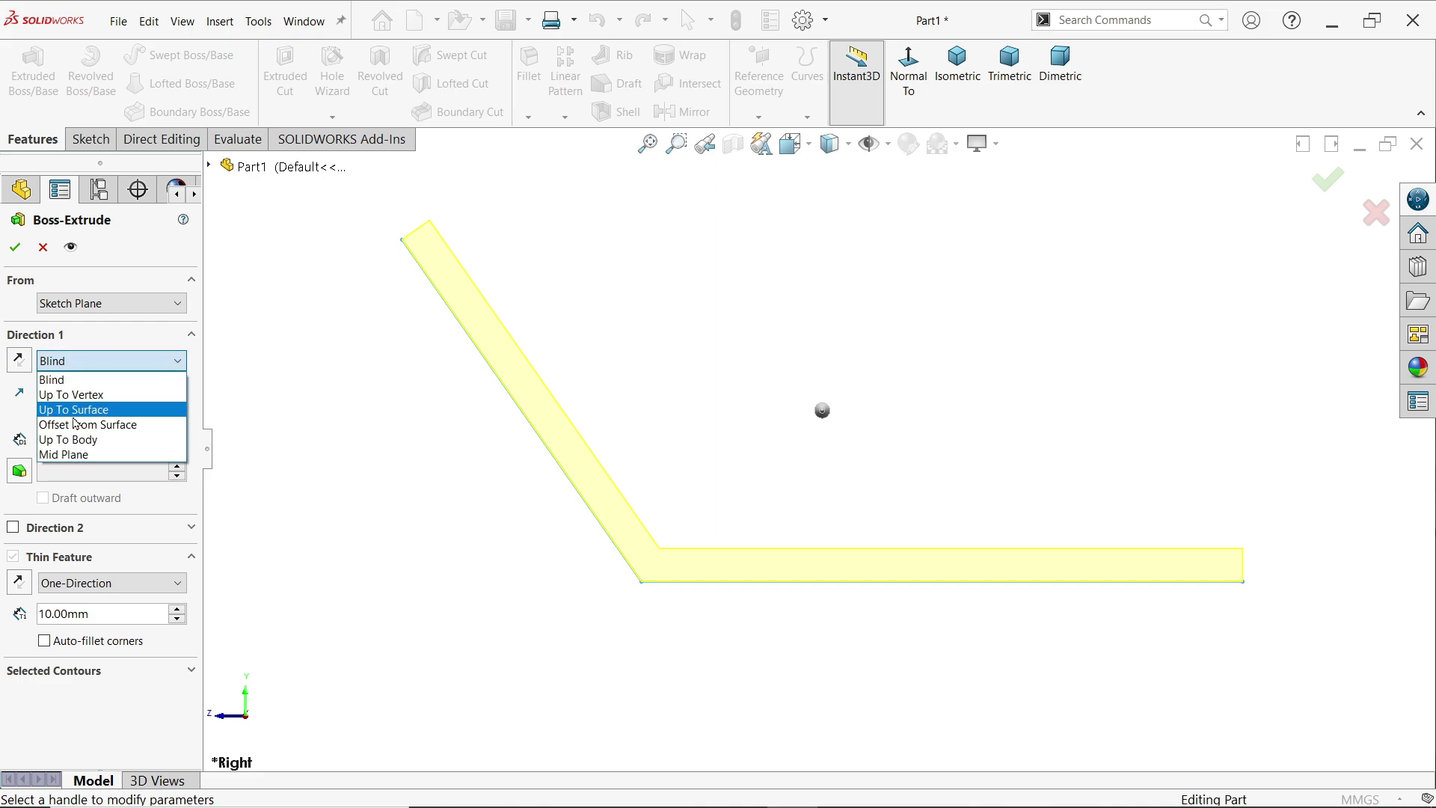
click(66, 455)
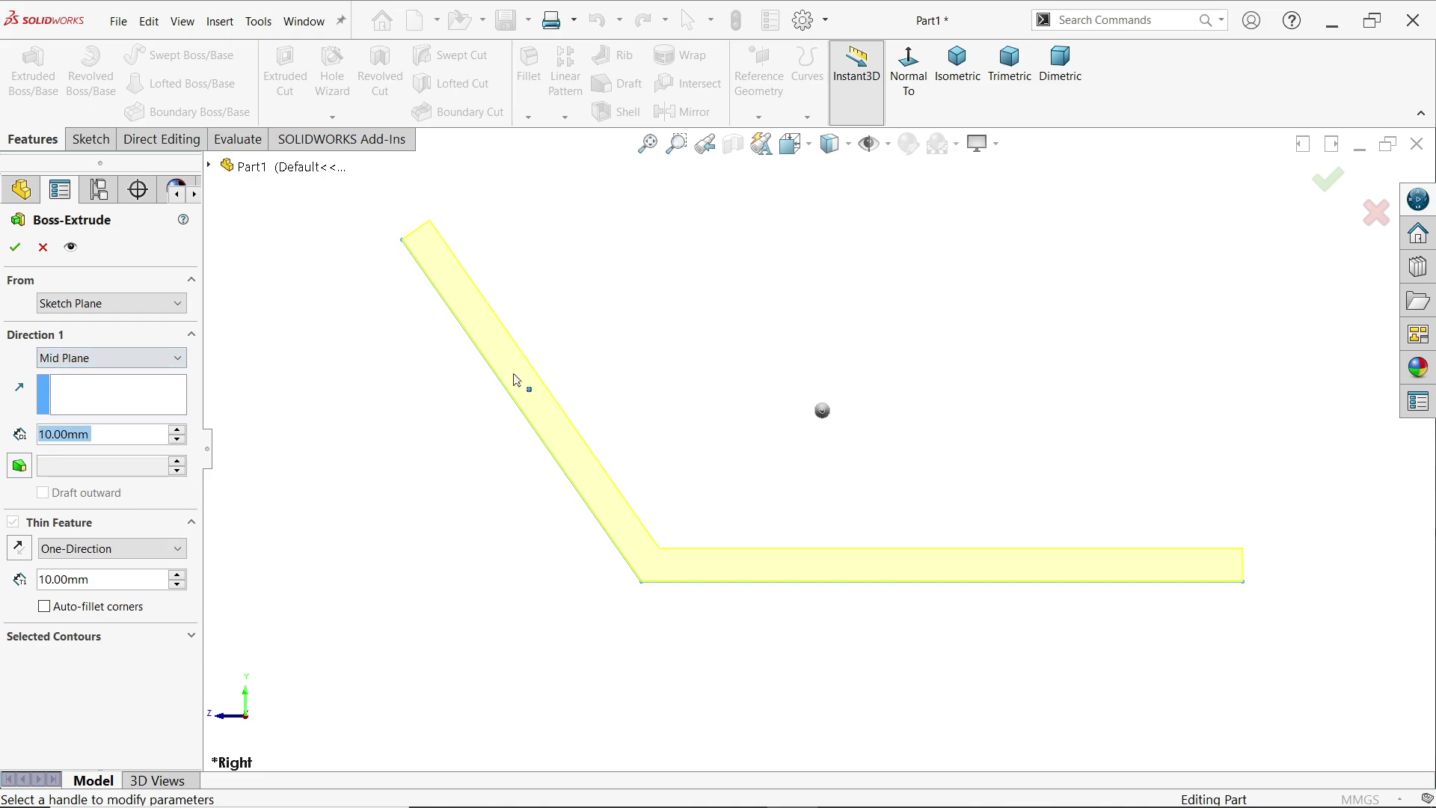
click(966, 77)
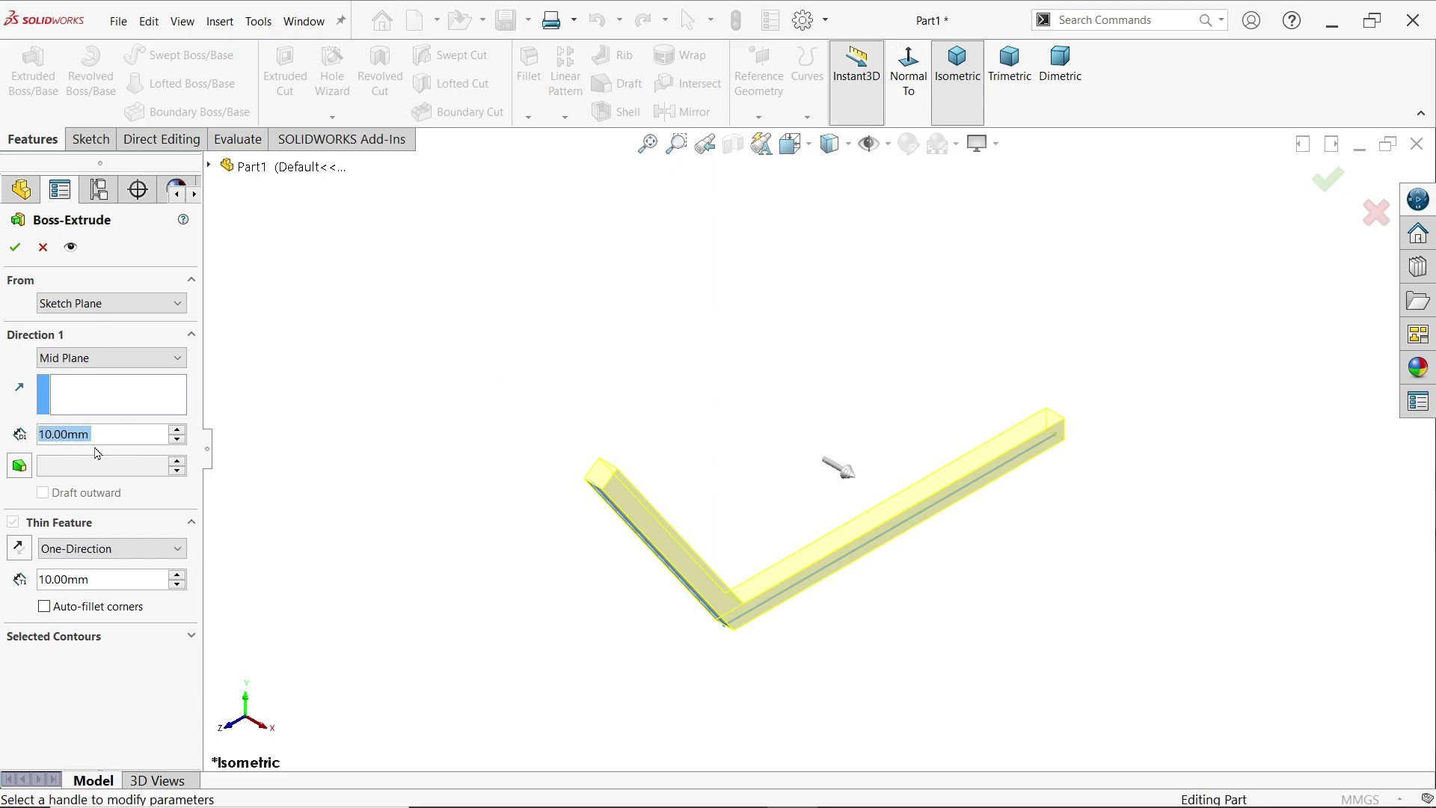
text(90)
key(Return)
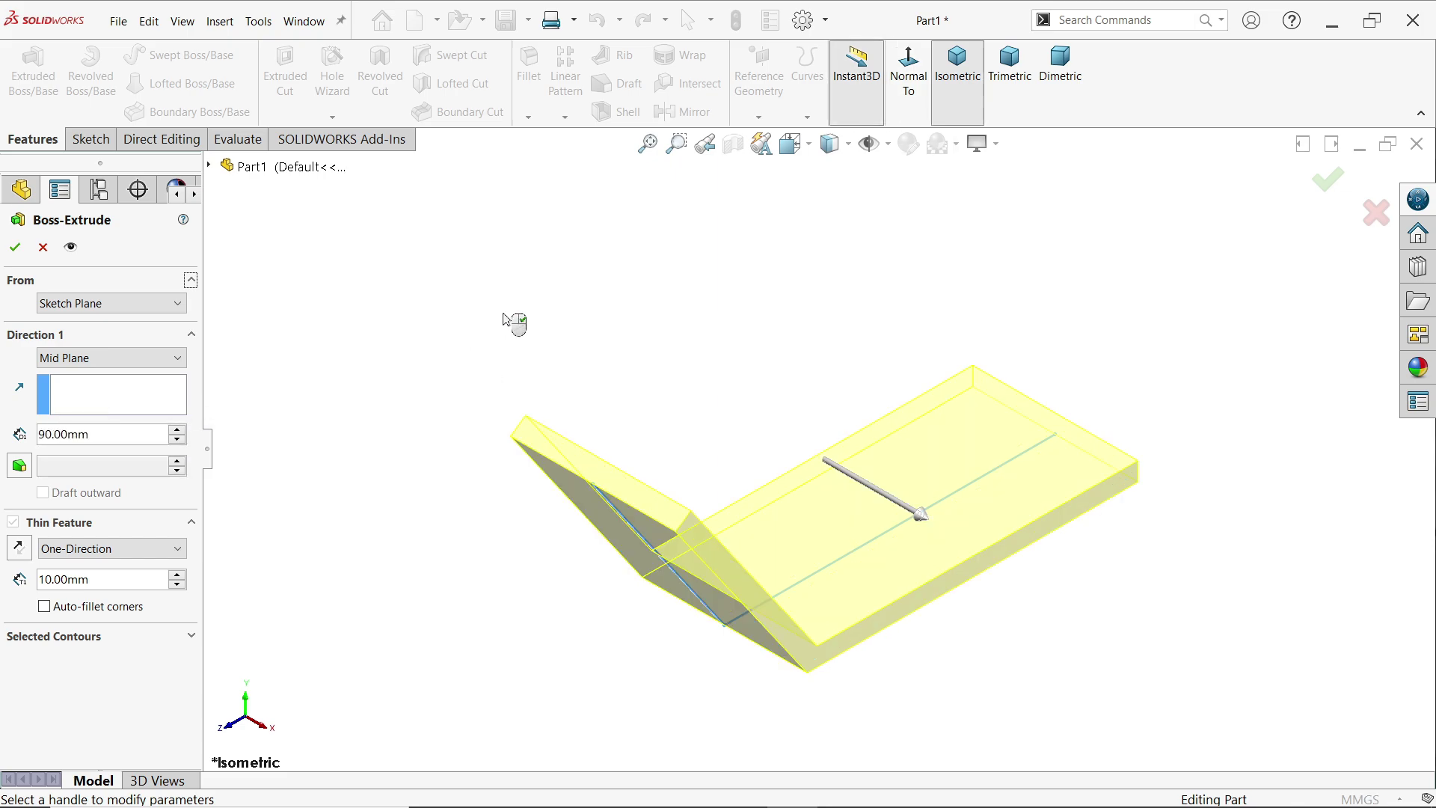
mouse_move(728, 409)
middle_down()
mouse_move(782, 381)
mouse_move(725, 383)
mouse_move(737, 381)
middle_up()
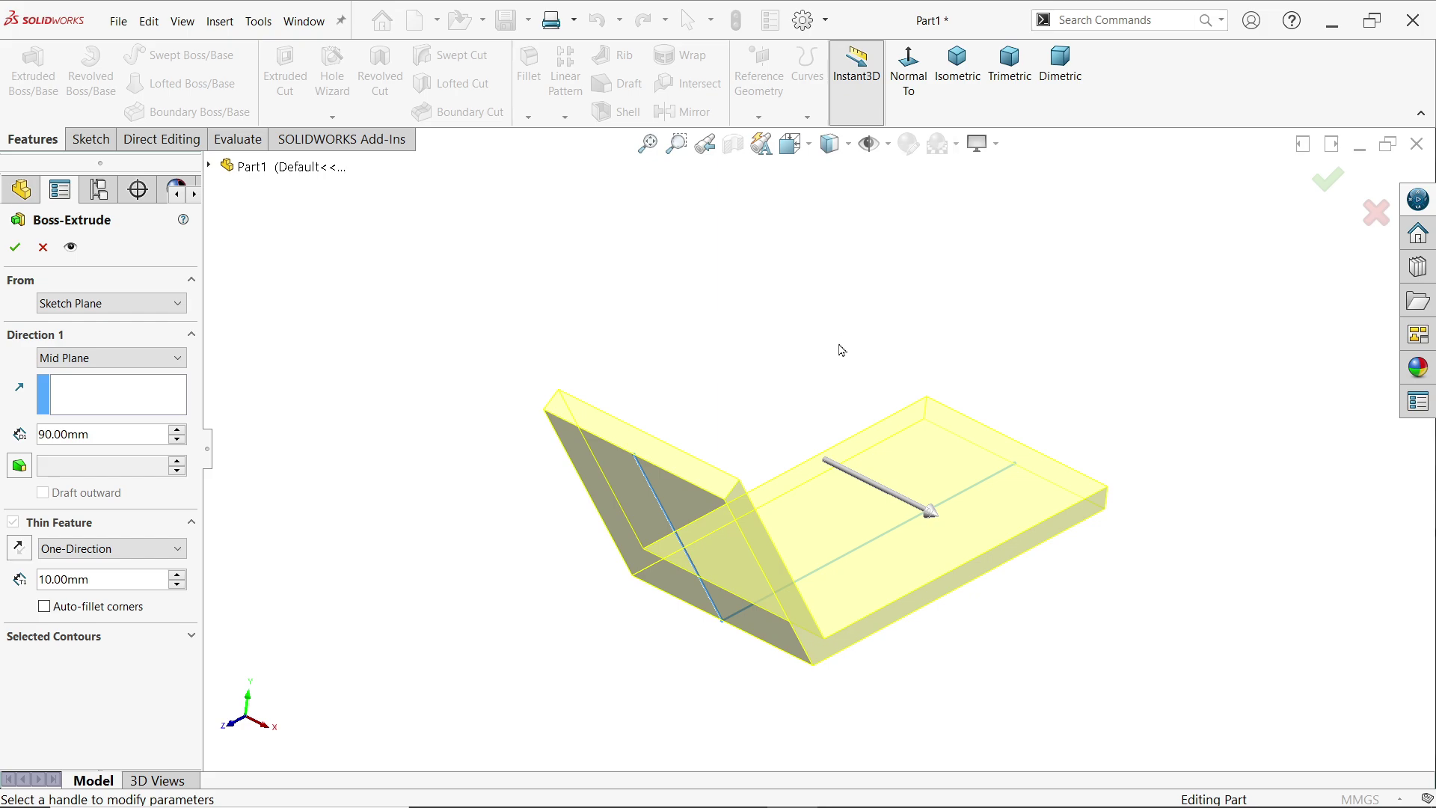
click(905, 77)
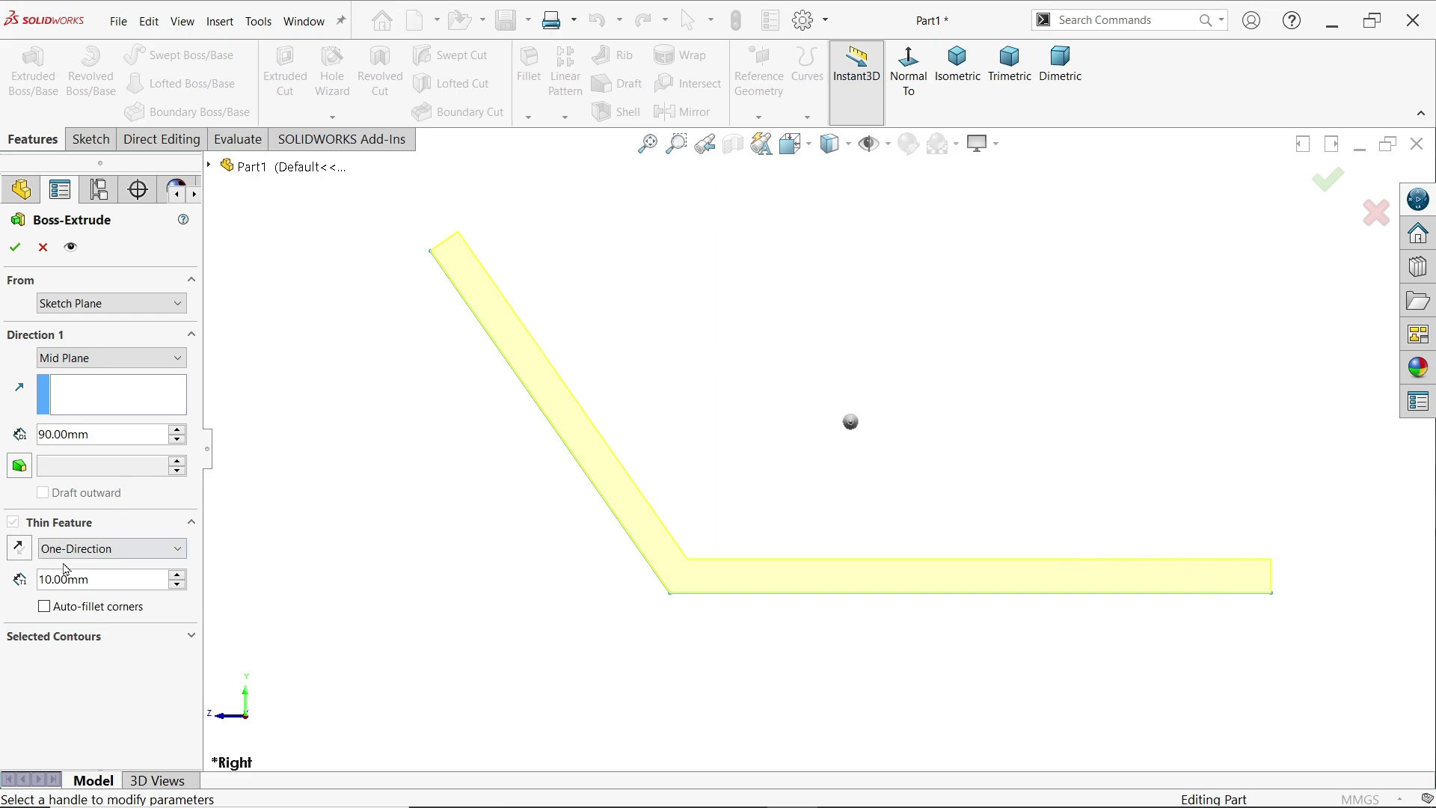
Make it a One-Direction thin feature 22 mm thick and accept the extrusion
click(114, 557)
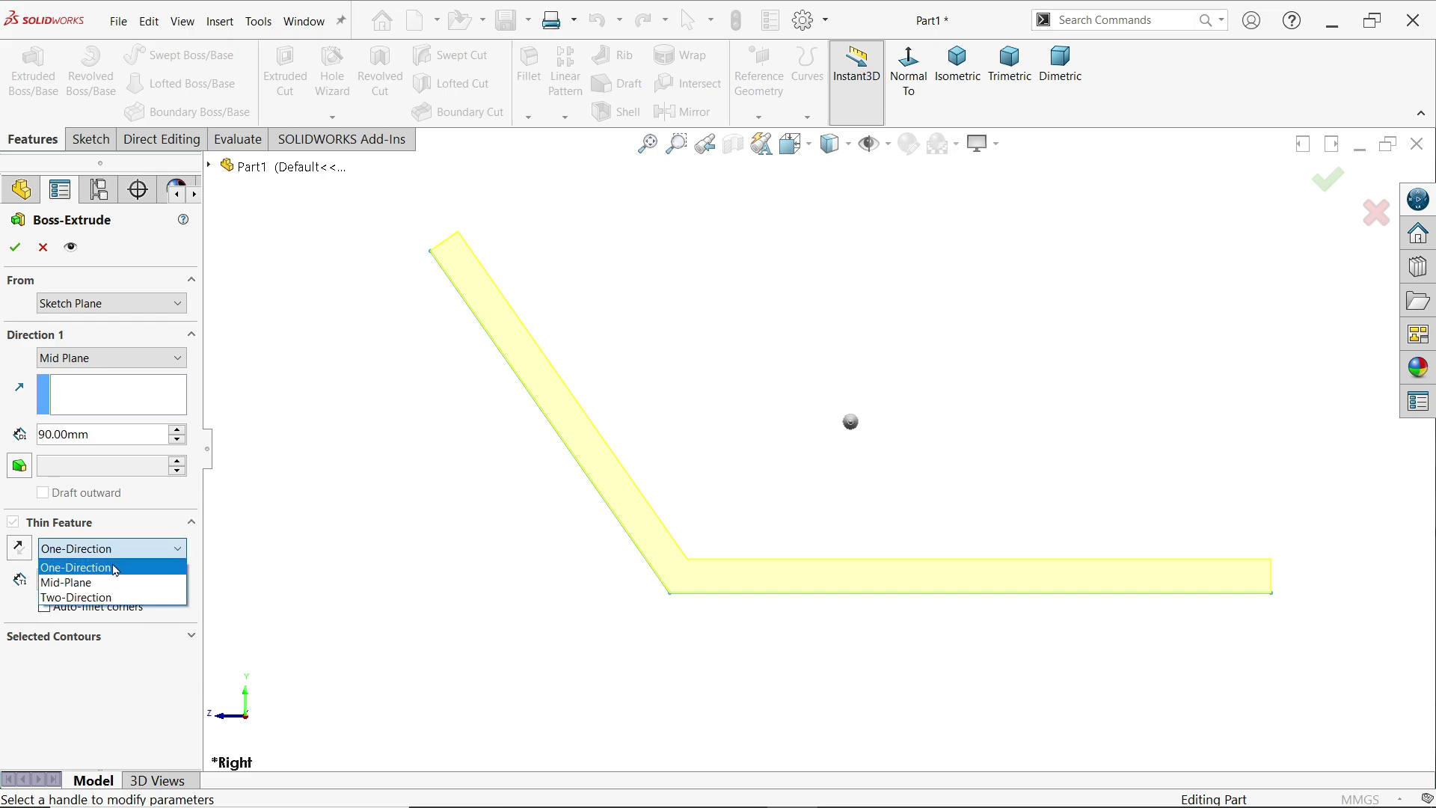
click(95, 598)
click(98, 546)
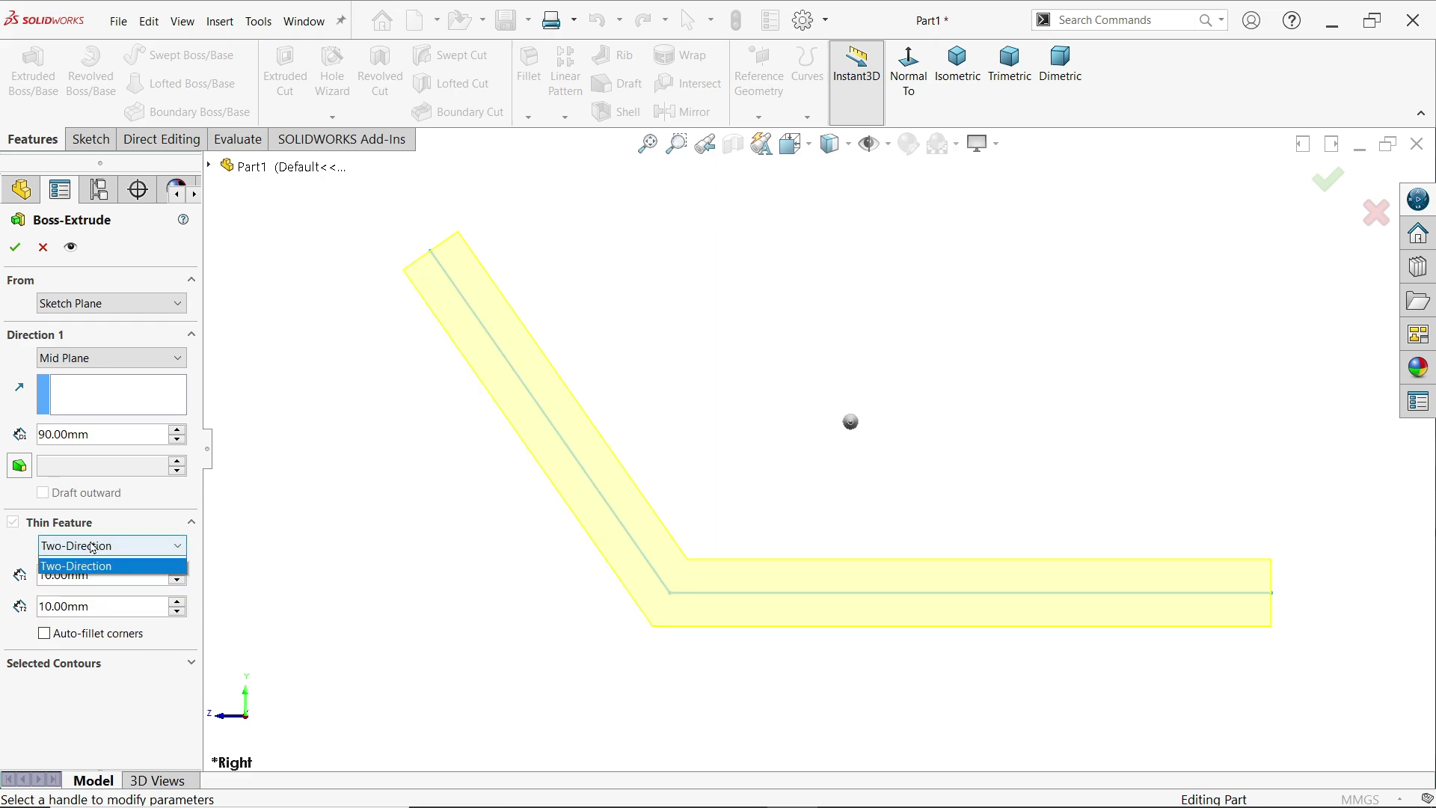
click(76, 574)
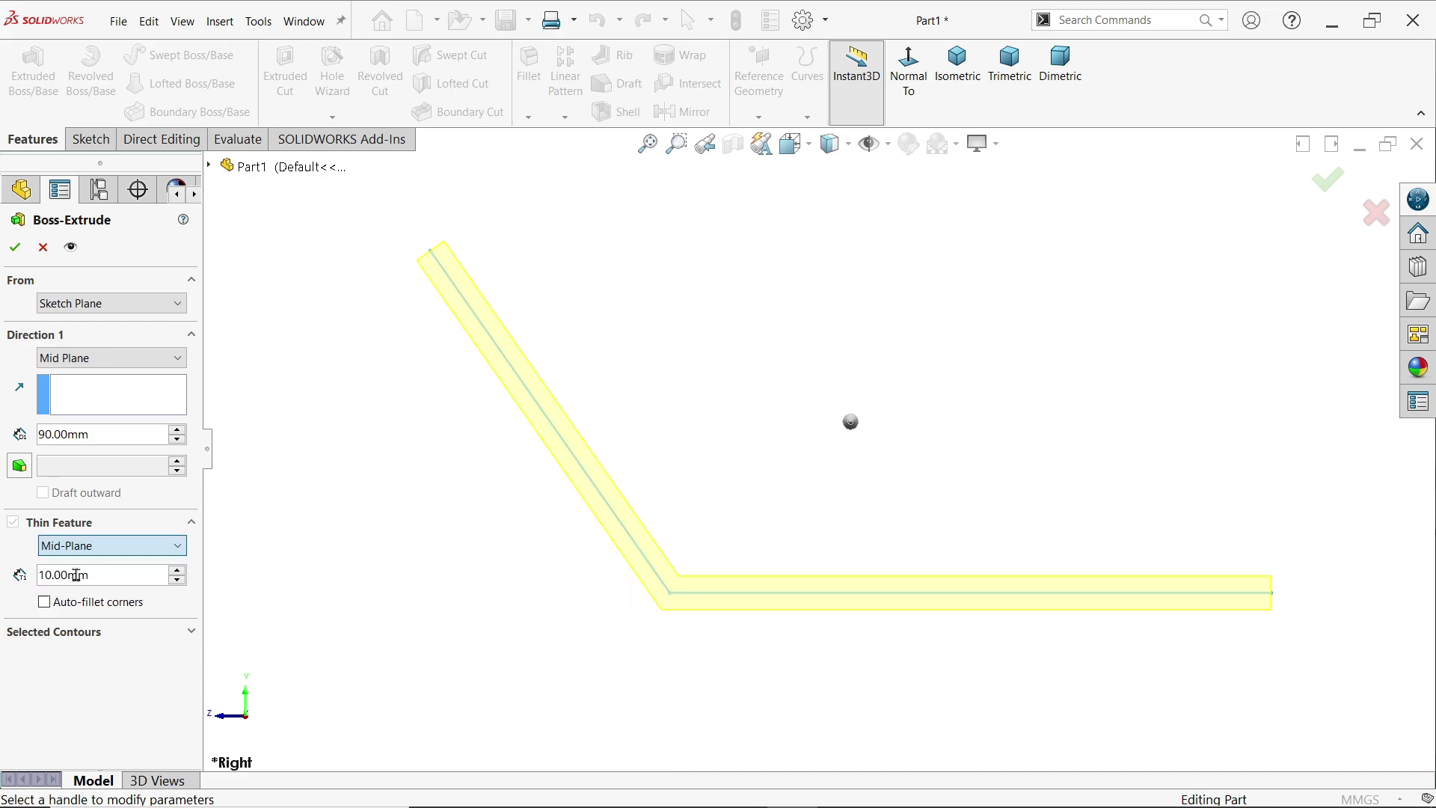
click(107, 547)
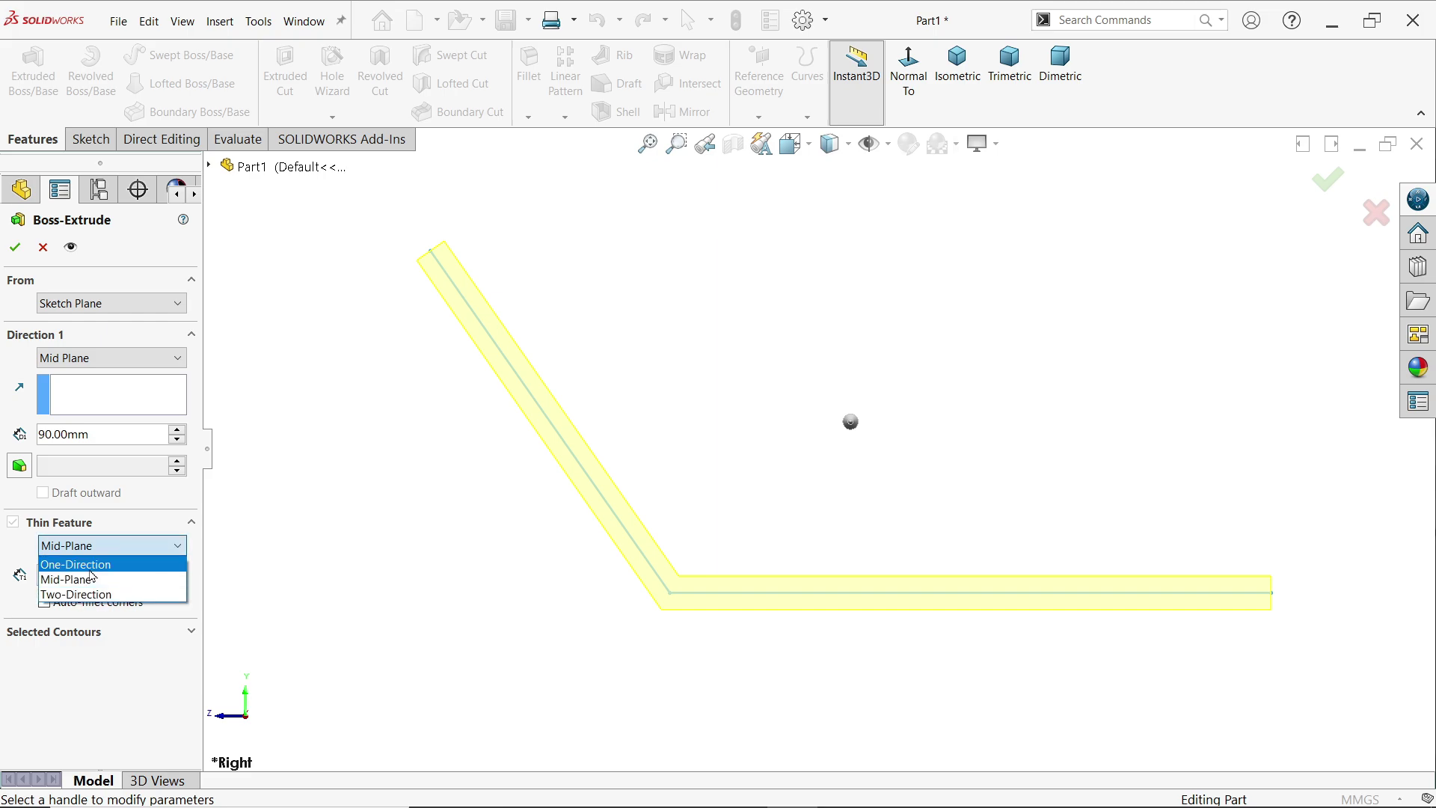
click(83, 565)
click(113, 574)
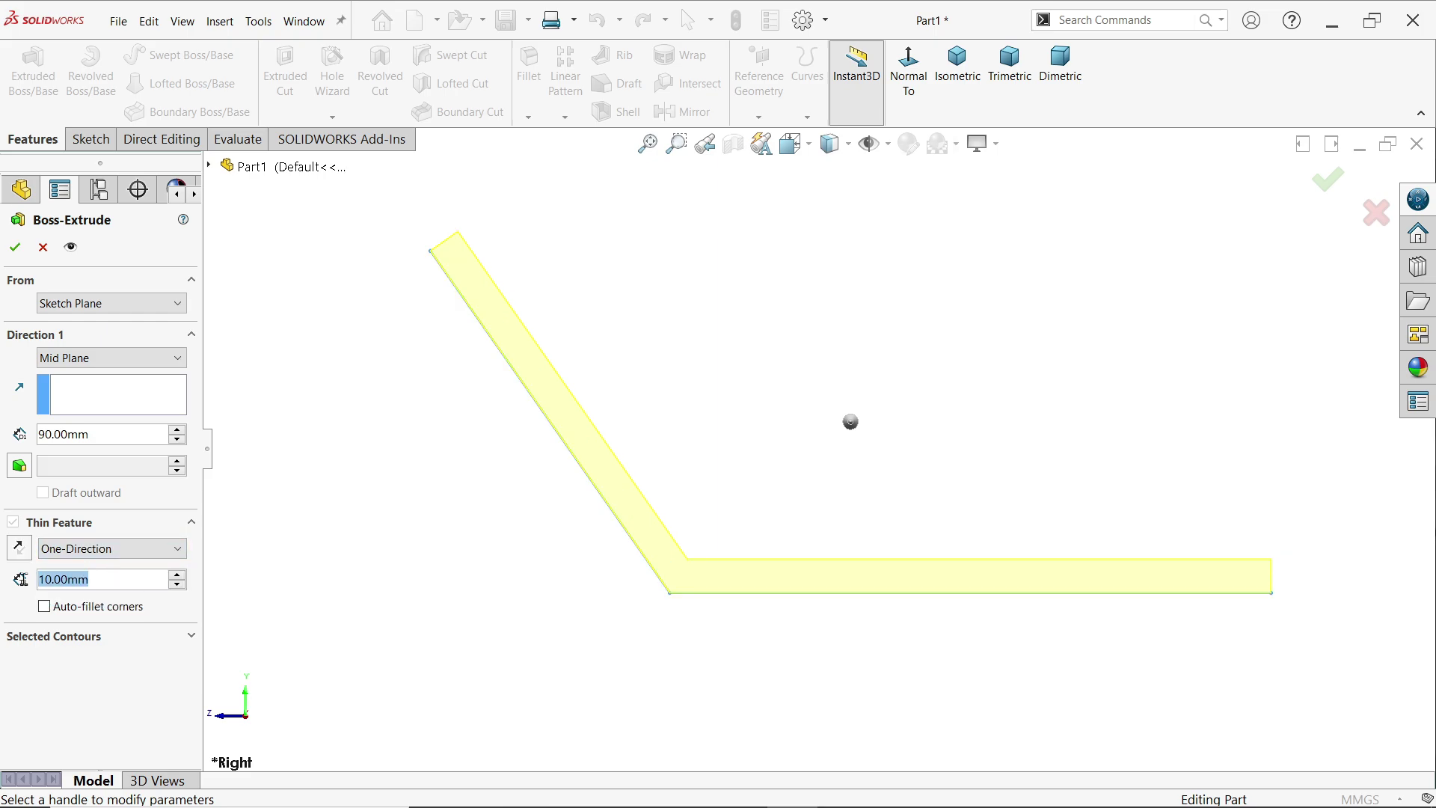
text(22)
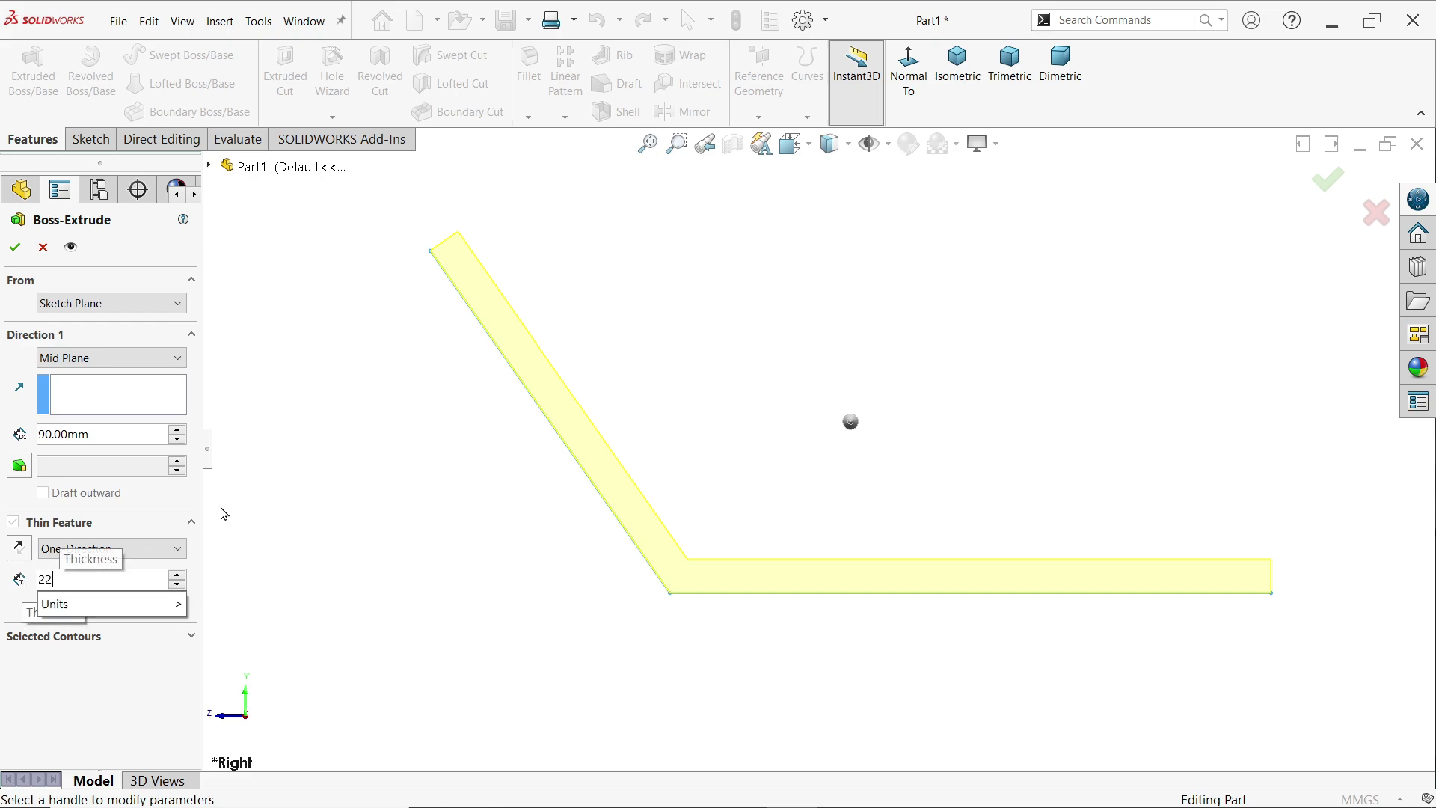
key(Return)
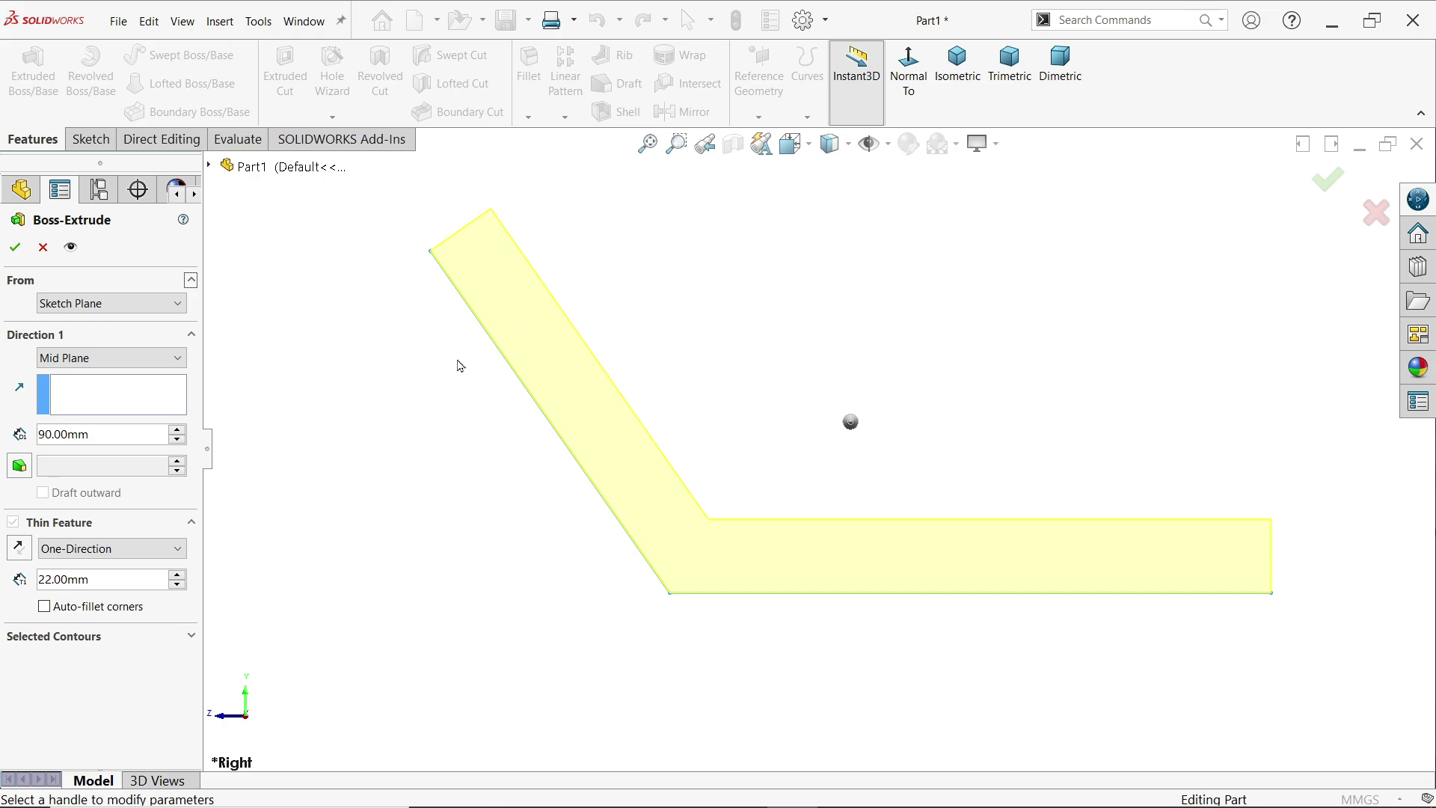
click(15, 247)
key(ctrl+7)
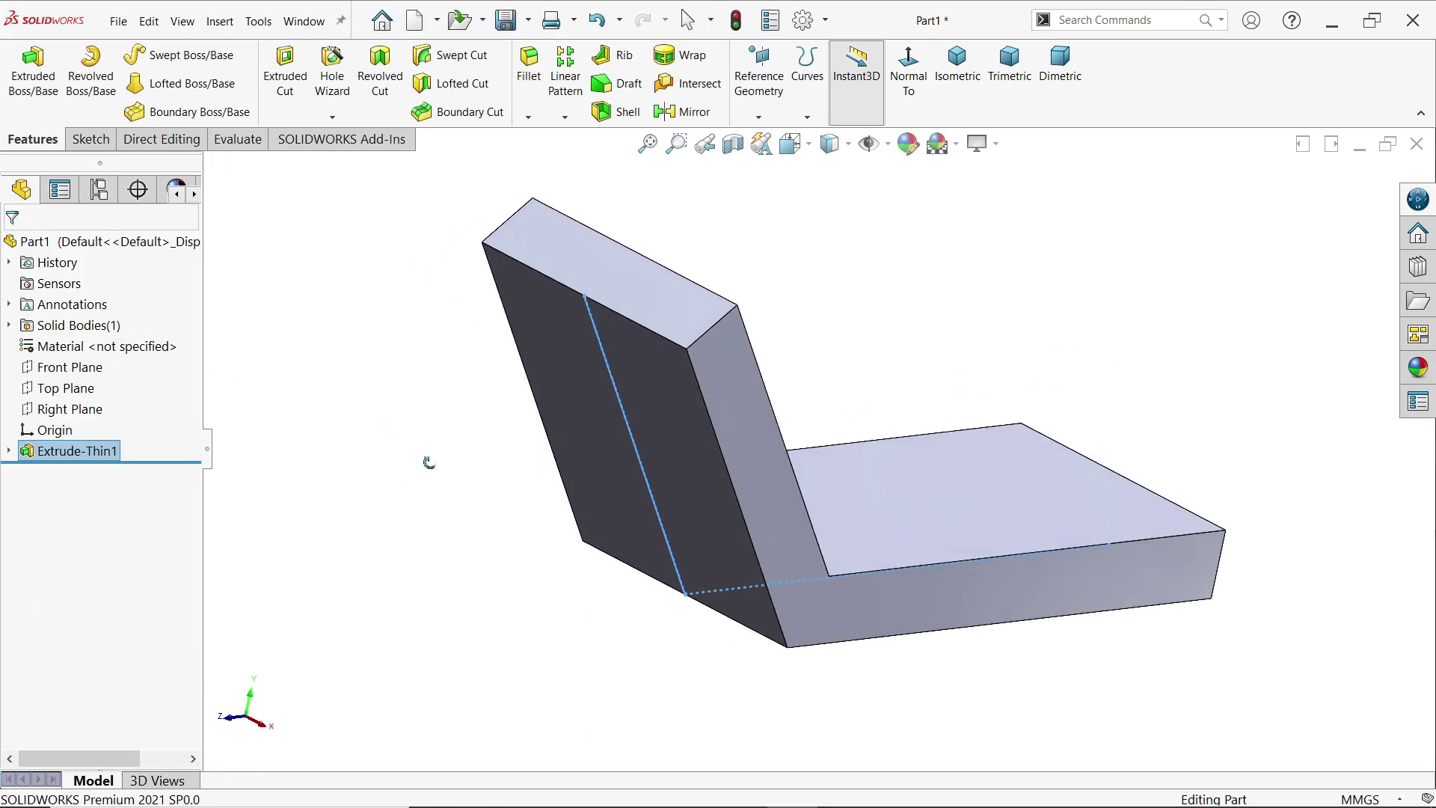
On the slanted face, sketch a tab from two vertical lines, a tangent arc and a bottom line
click(569, 420)
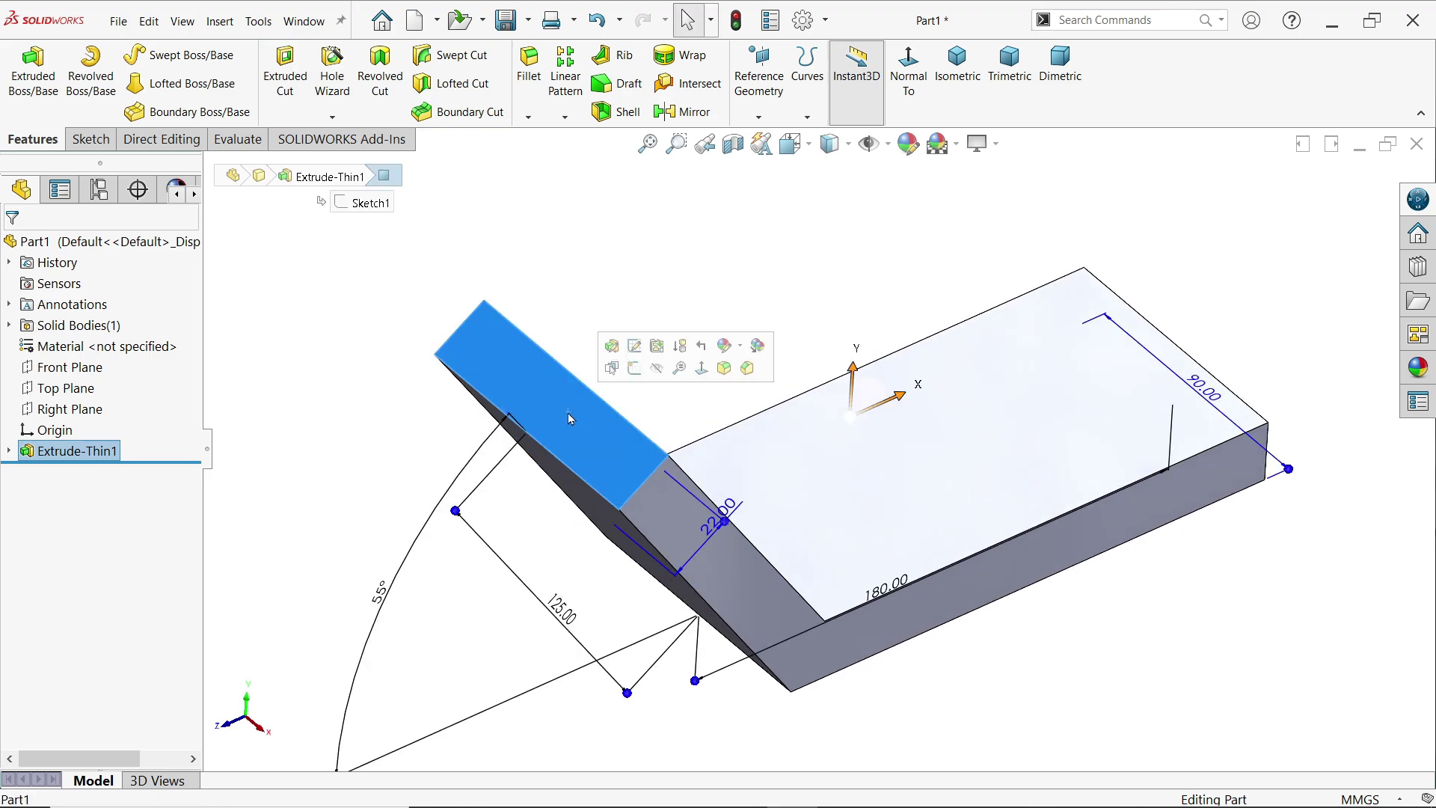
click(637, 373)
click(121, 54)
scroll(839, 515, down, 2)
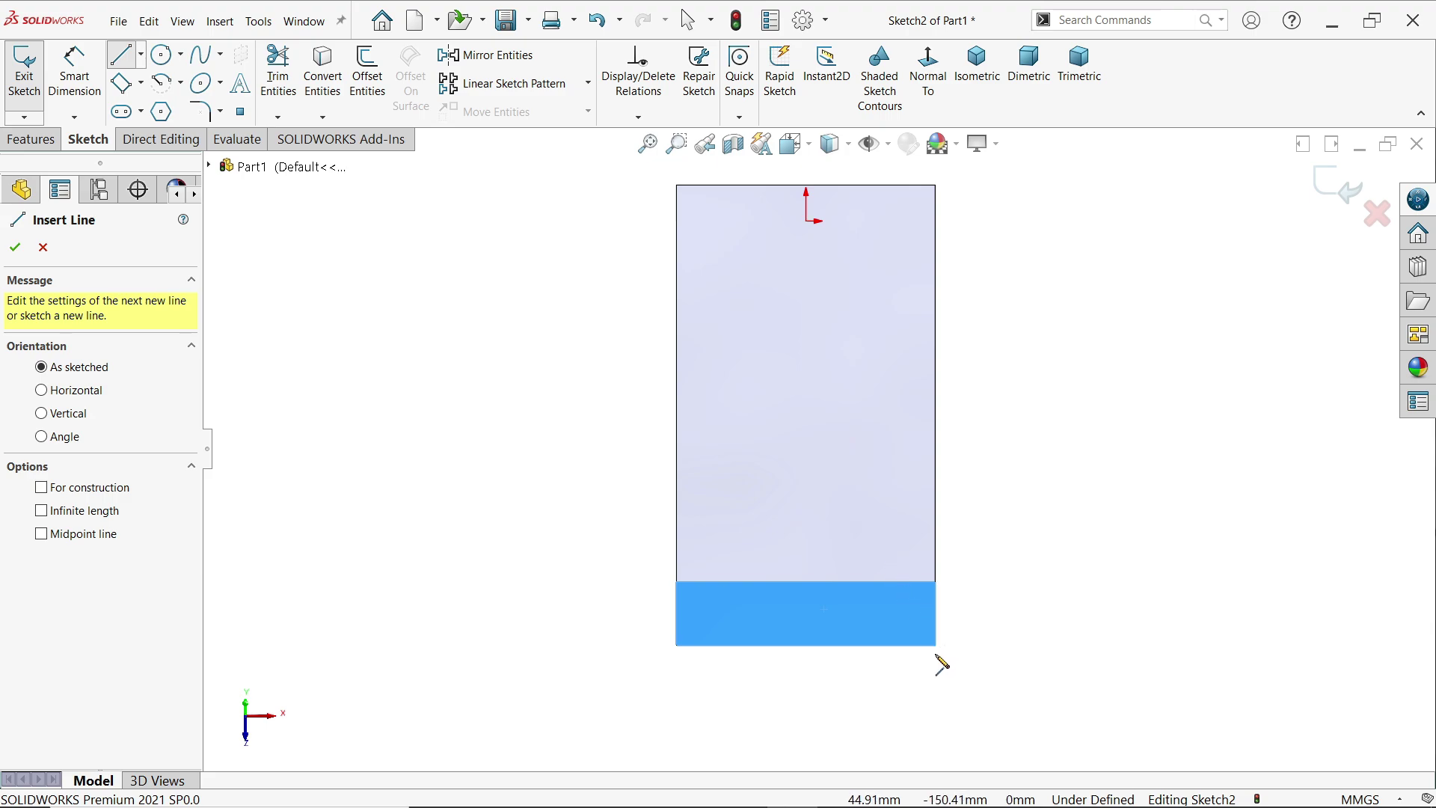
click(934, 645)
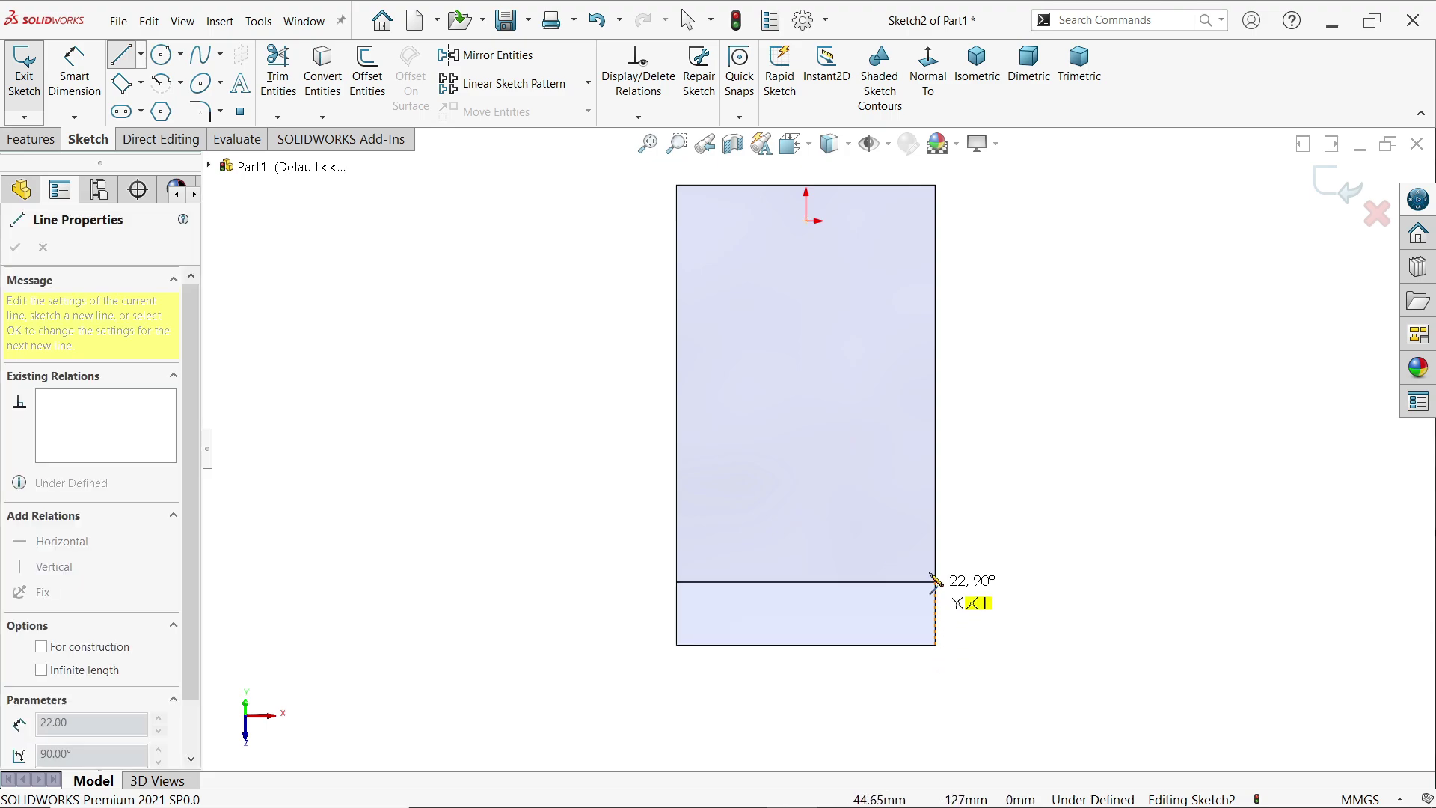
click(934, 498)
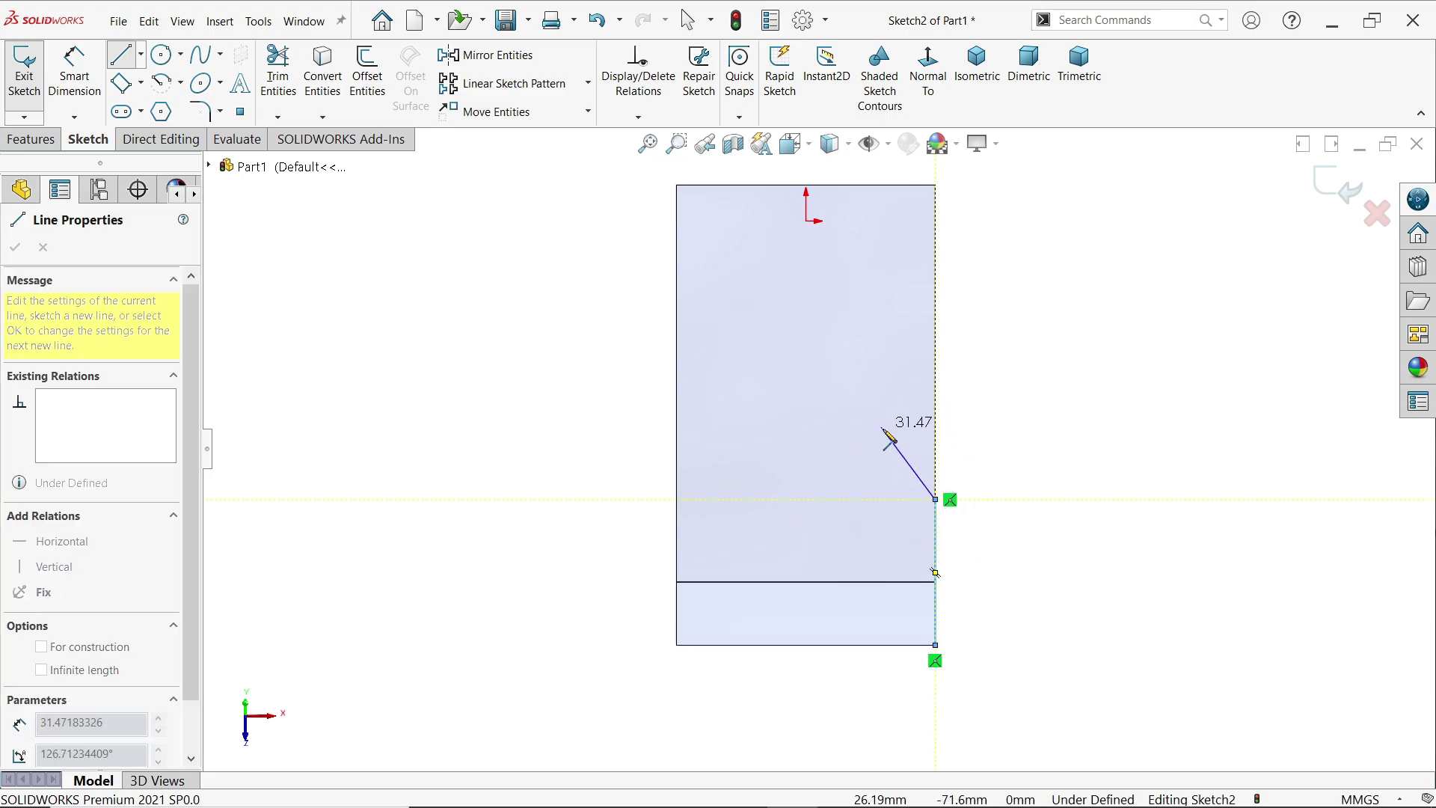
mouse_move(935, 499)
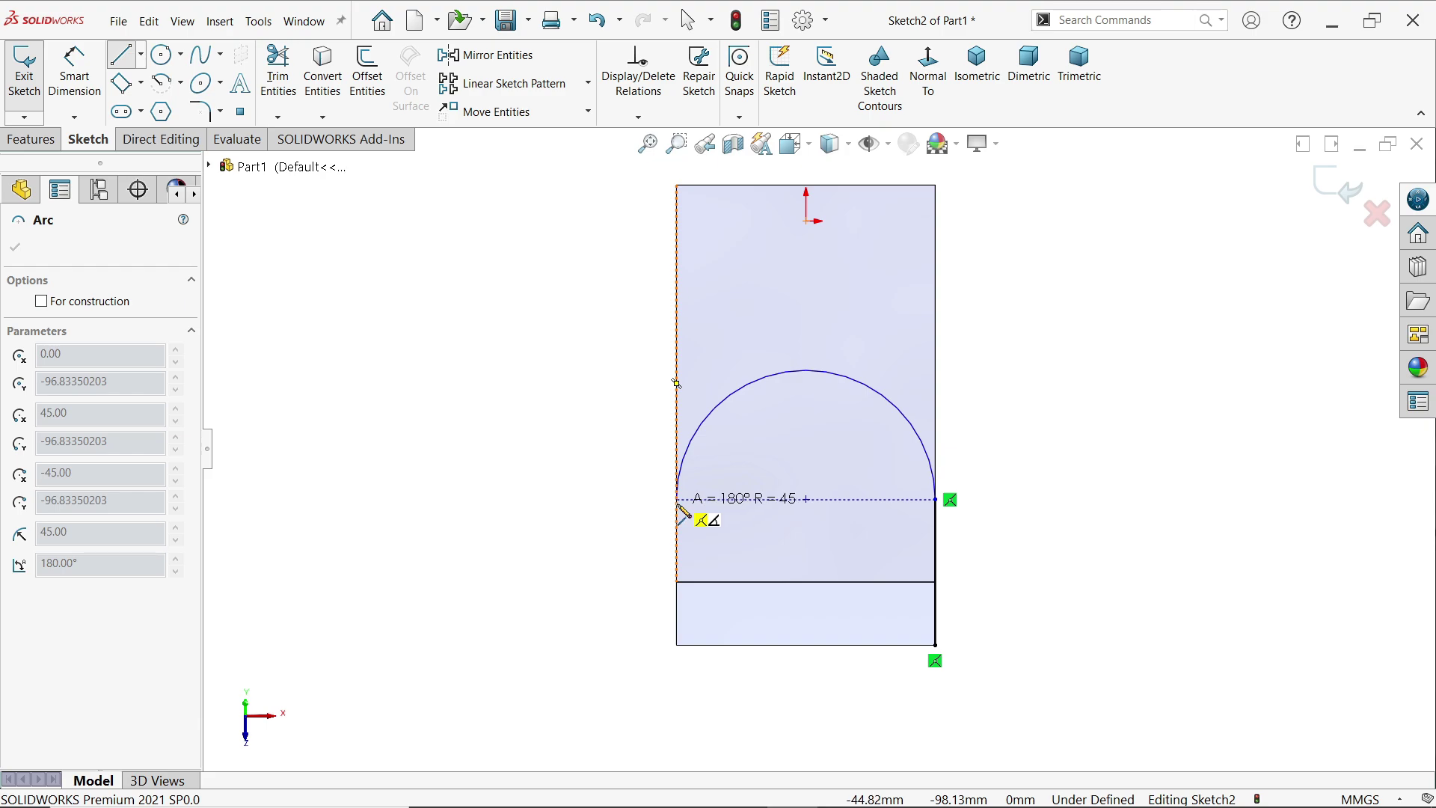
click(676, 499)
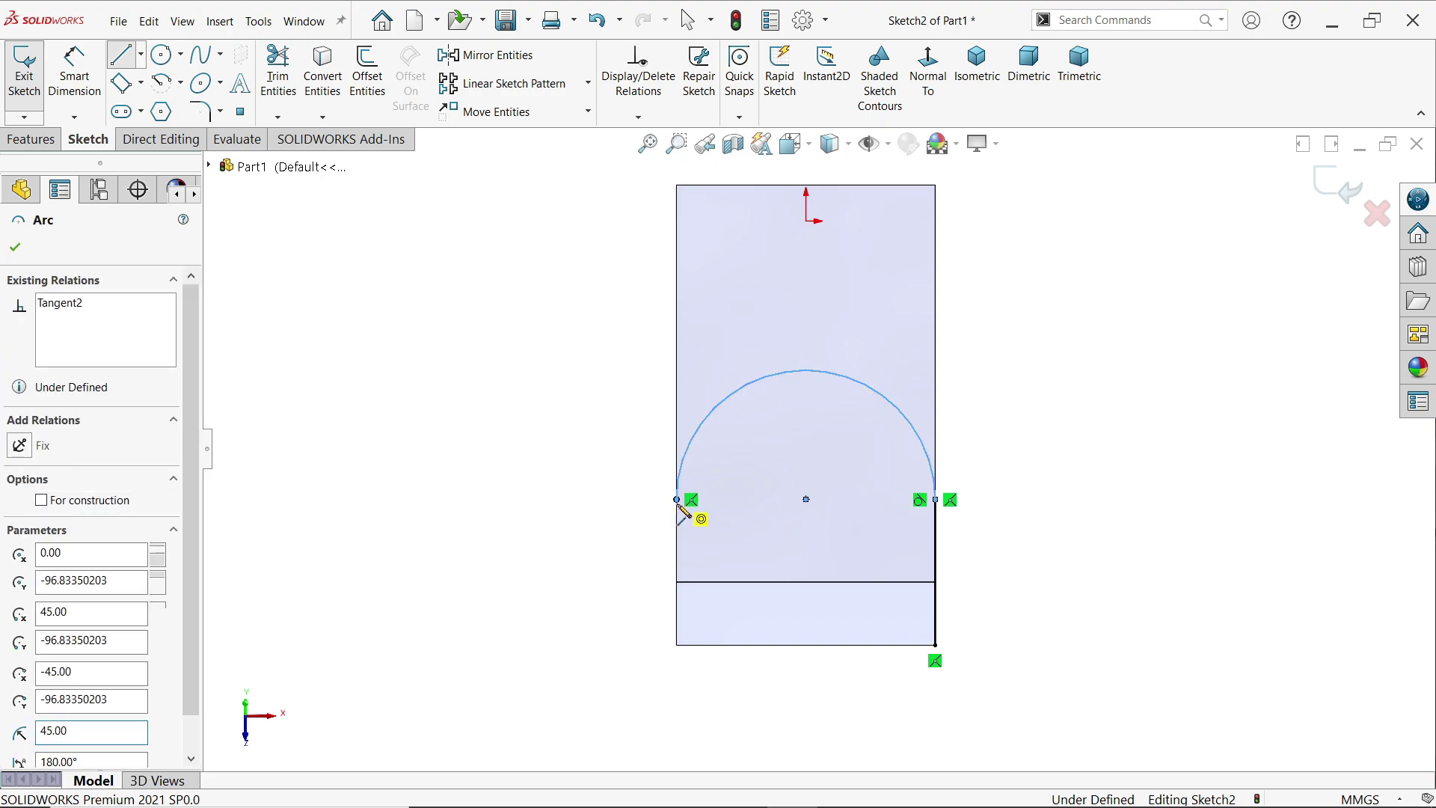
click(677, 646)
click(935, 644)
right_click(1030, 425)
click(1070, 442)
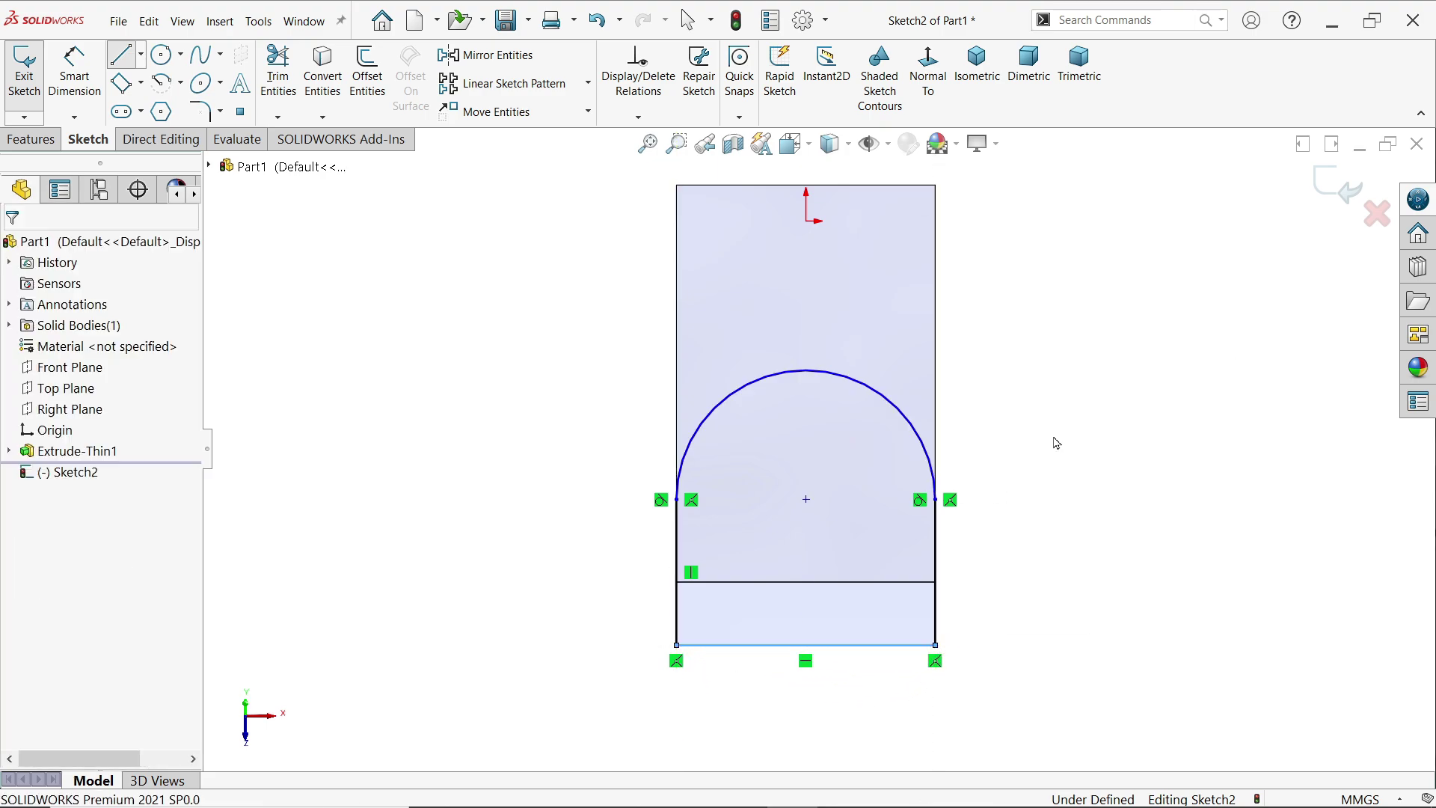
Dimension the tab's left side to 55 mm and return to Isometric view
click(75, 82)
click(678, 576)
click(644, 567)
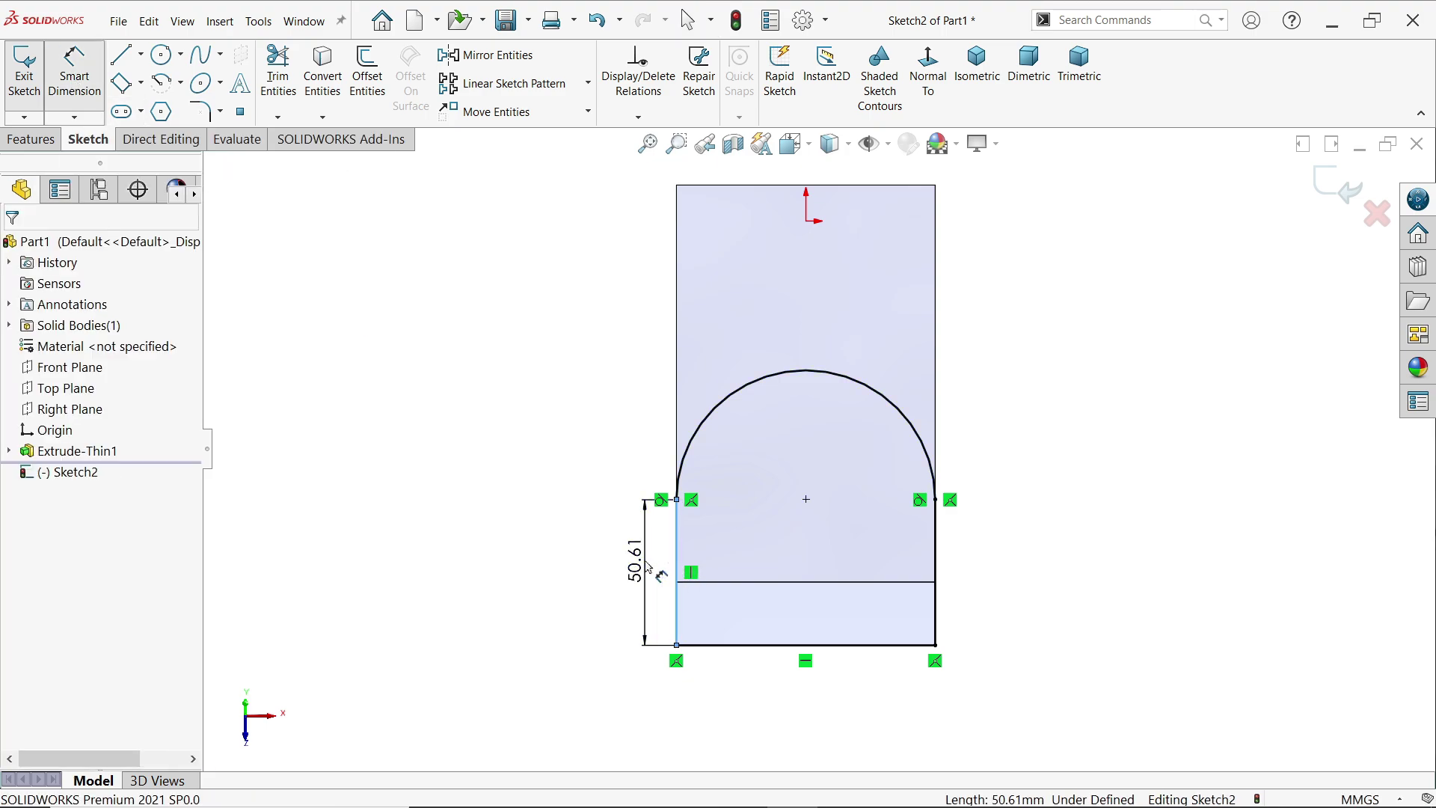
text(55)
click(531, 528)
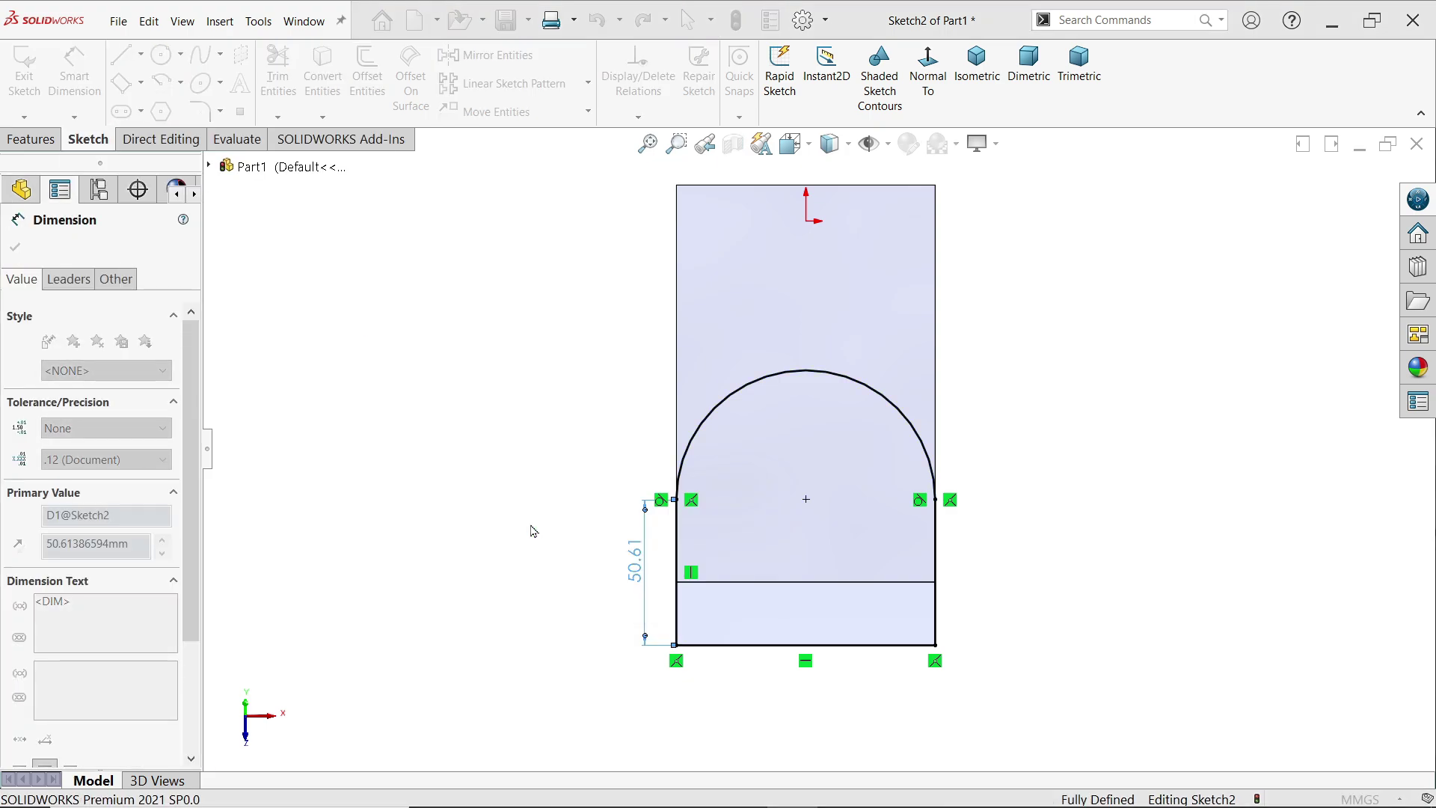
click(968, 90)
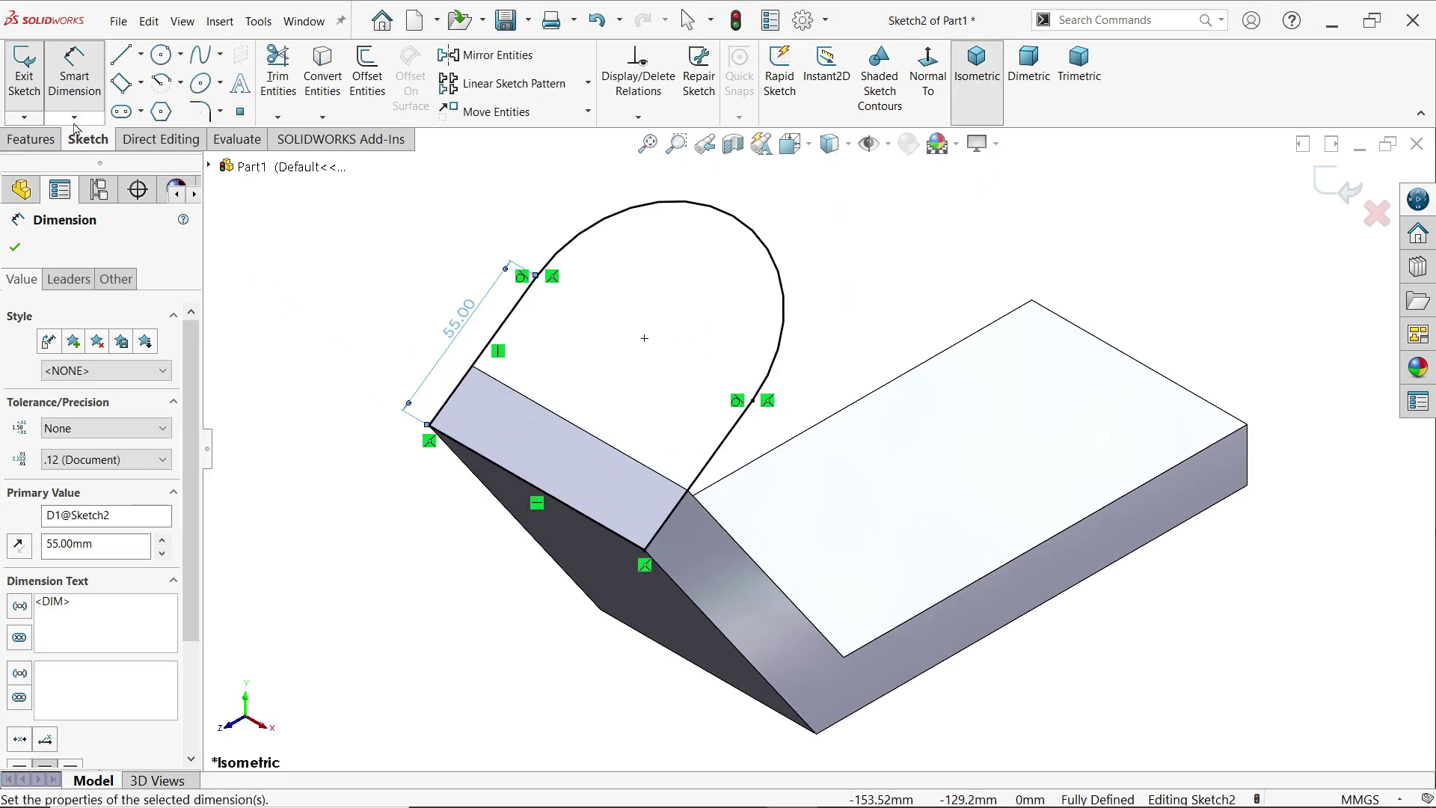
click(31, 139)
Boss-extrude the tab sketch Blind 20 mm, reversed into the base
click(30, 75)
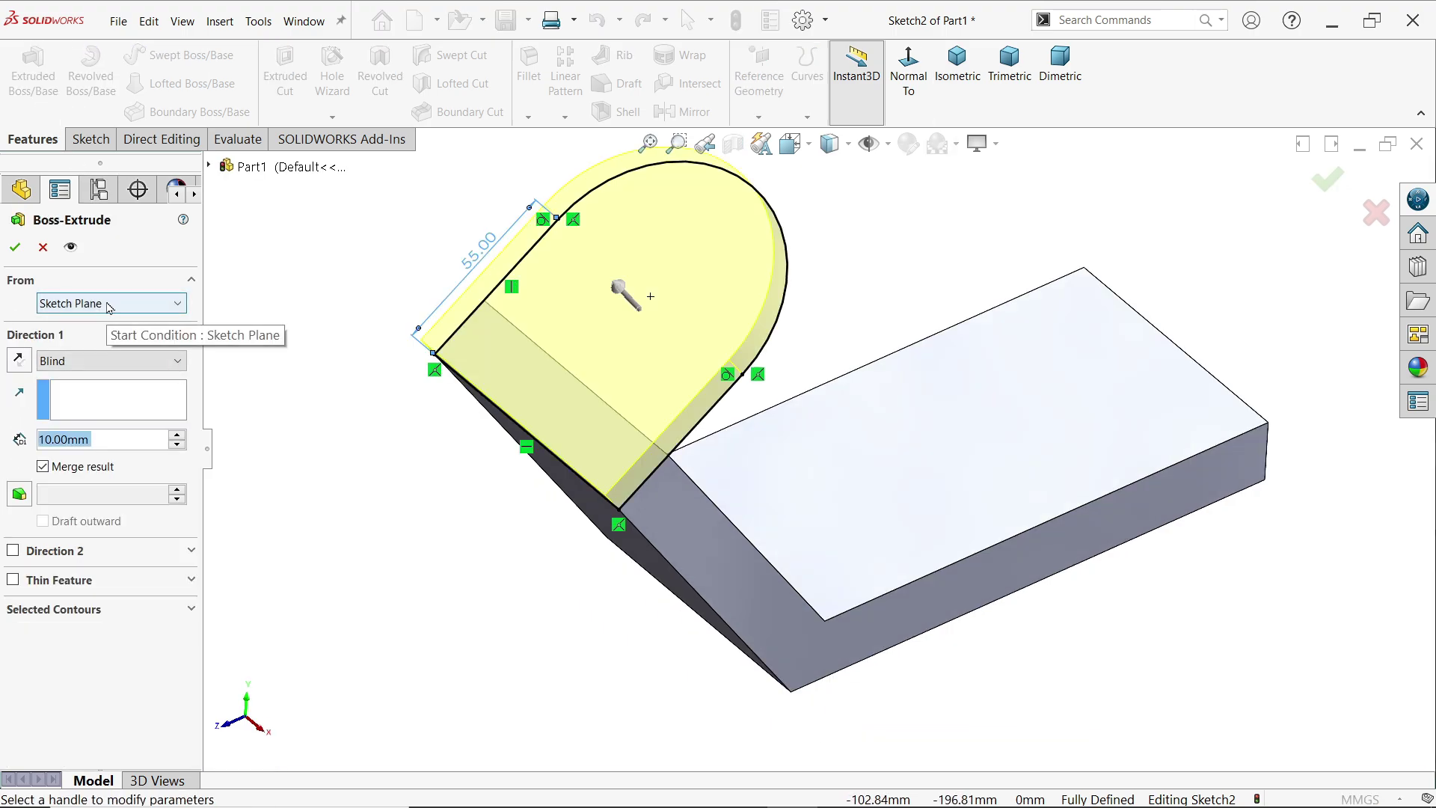
click(140, 302)
click(101, 321)
click(73, 367)
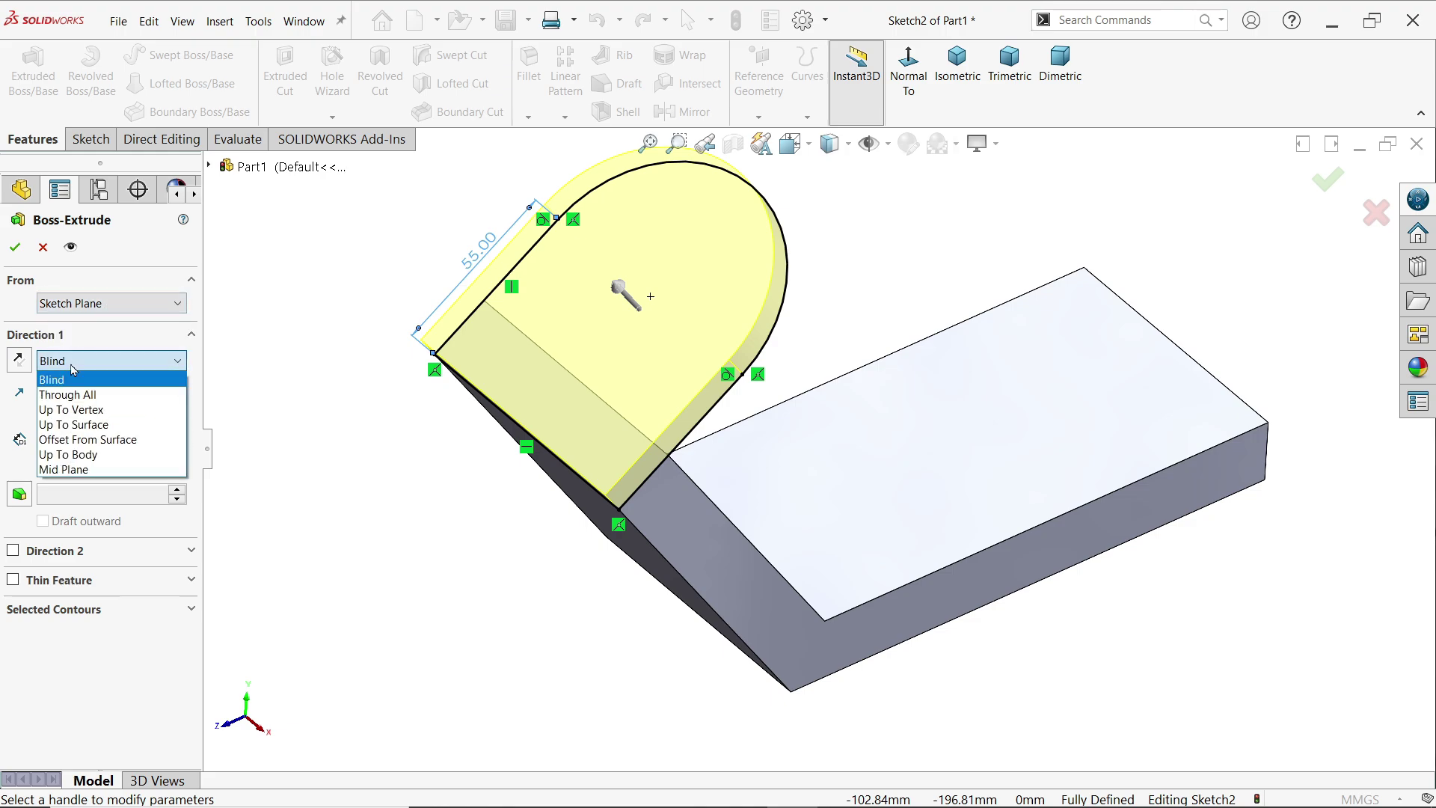
click(73, 367)
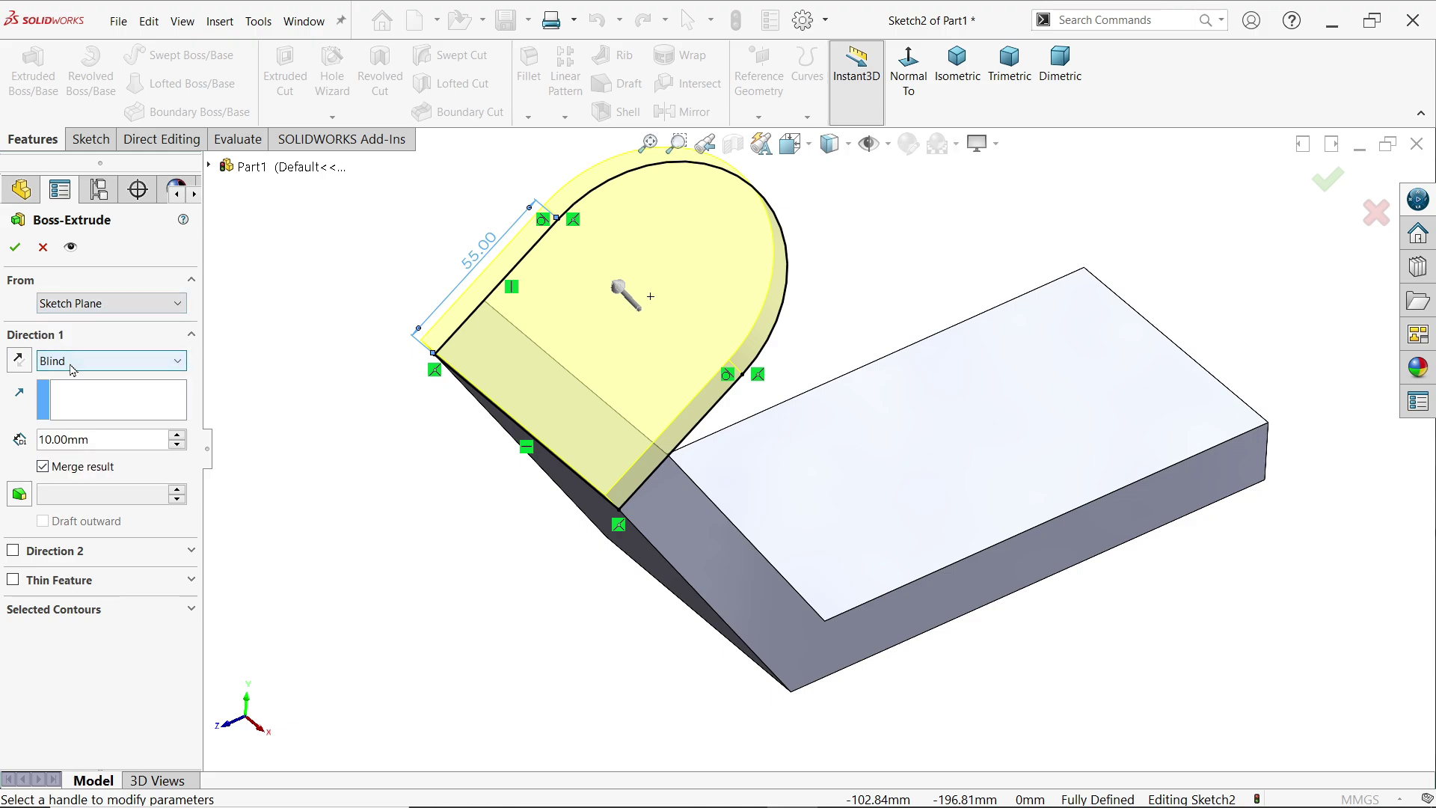
click(106, 440)
text(20)
key(Return)
key(Left)
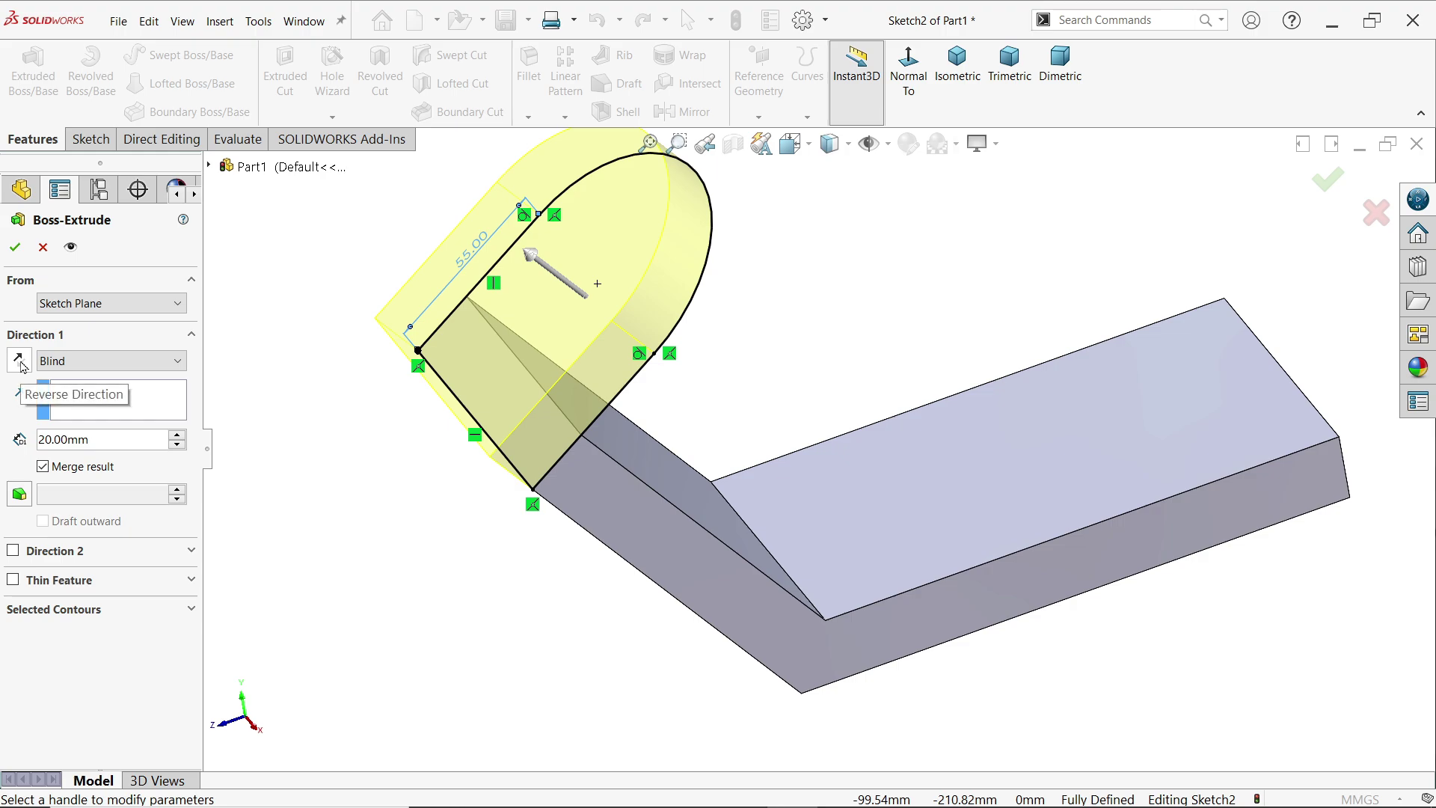
click(18, 360)
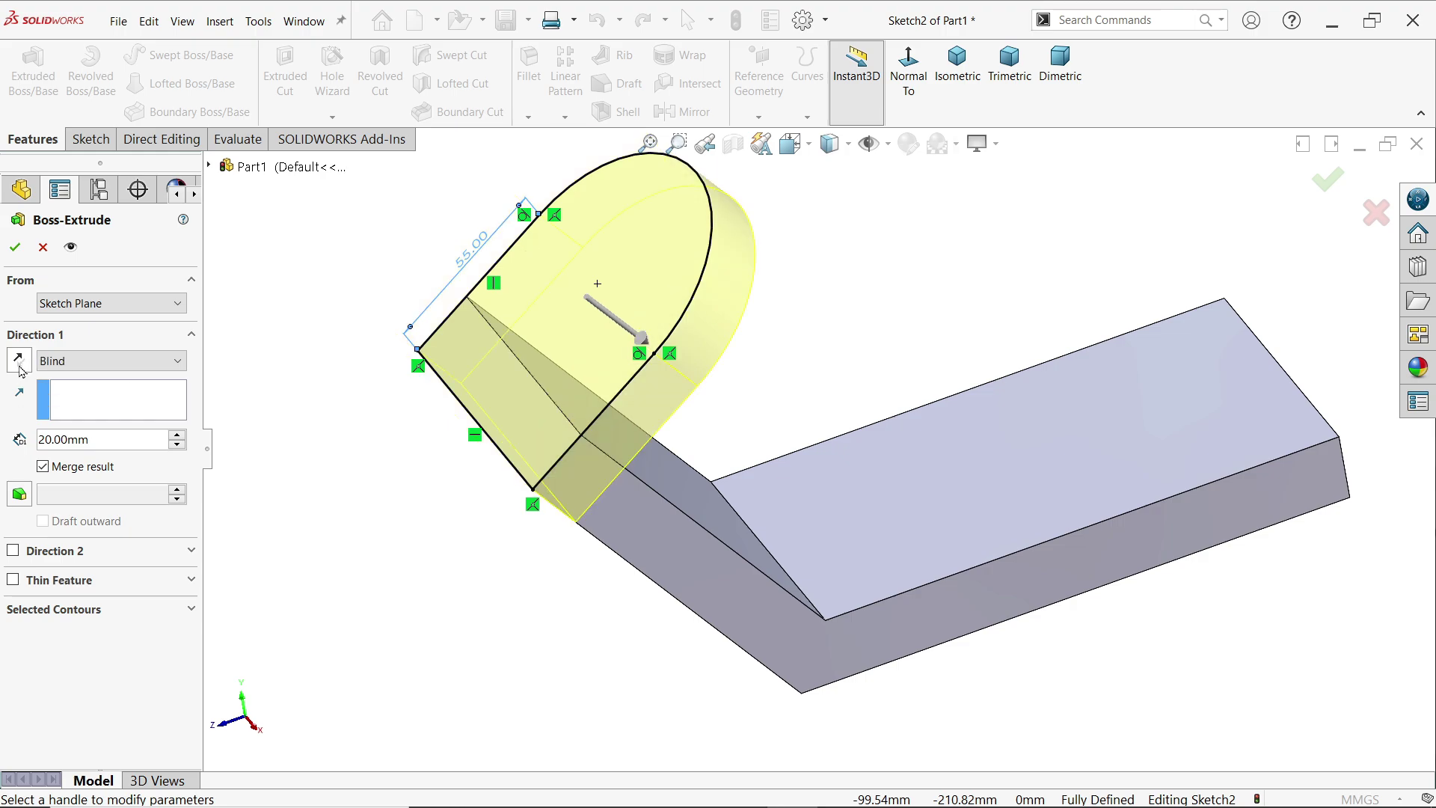
middle_drag(321, 385, 355, 405)
key(Return)
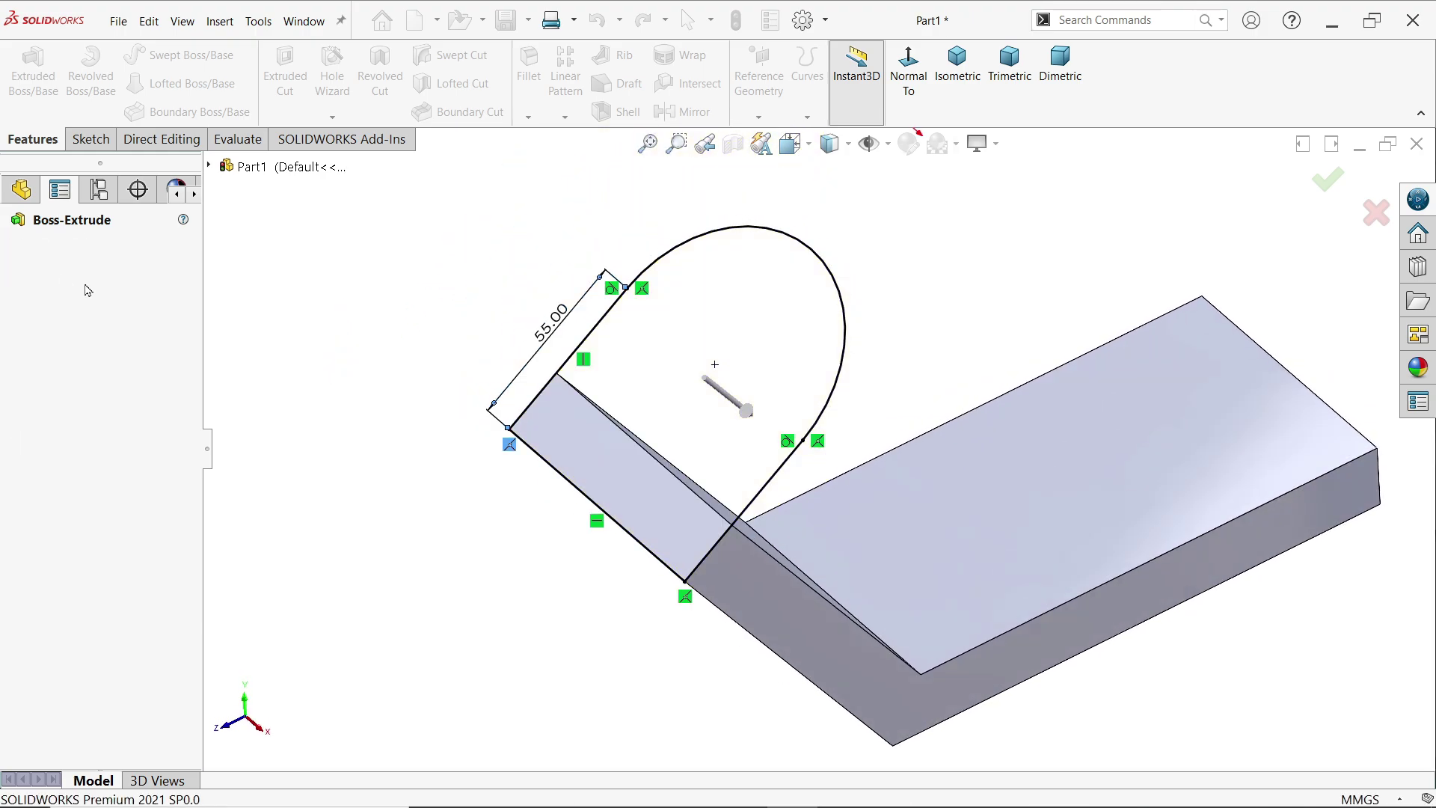
Check the Exercise 178 drawing in Photos, then minimize it
key(alt+Tab)
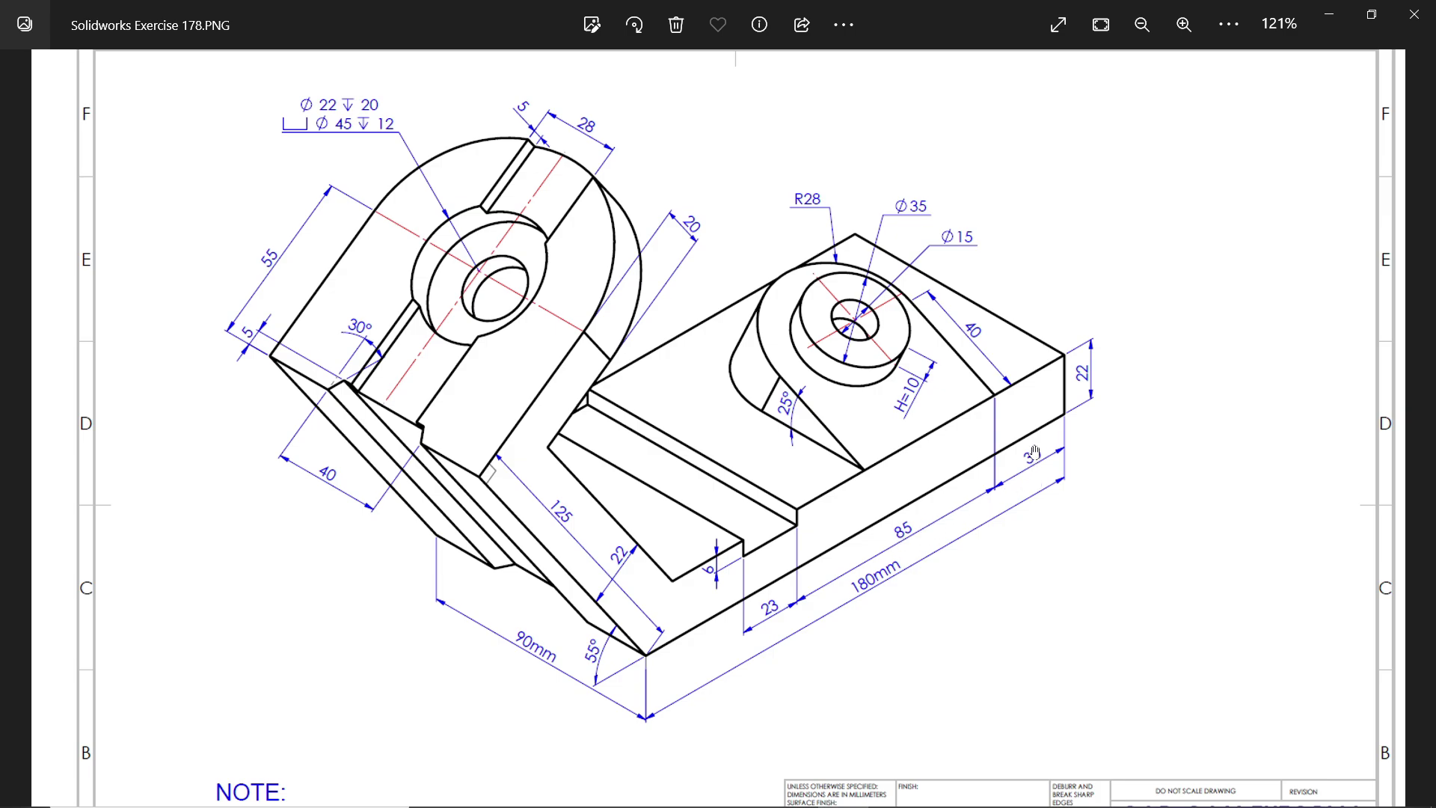
click(1328, 14)
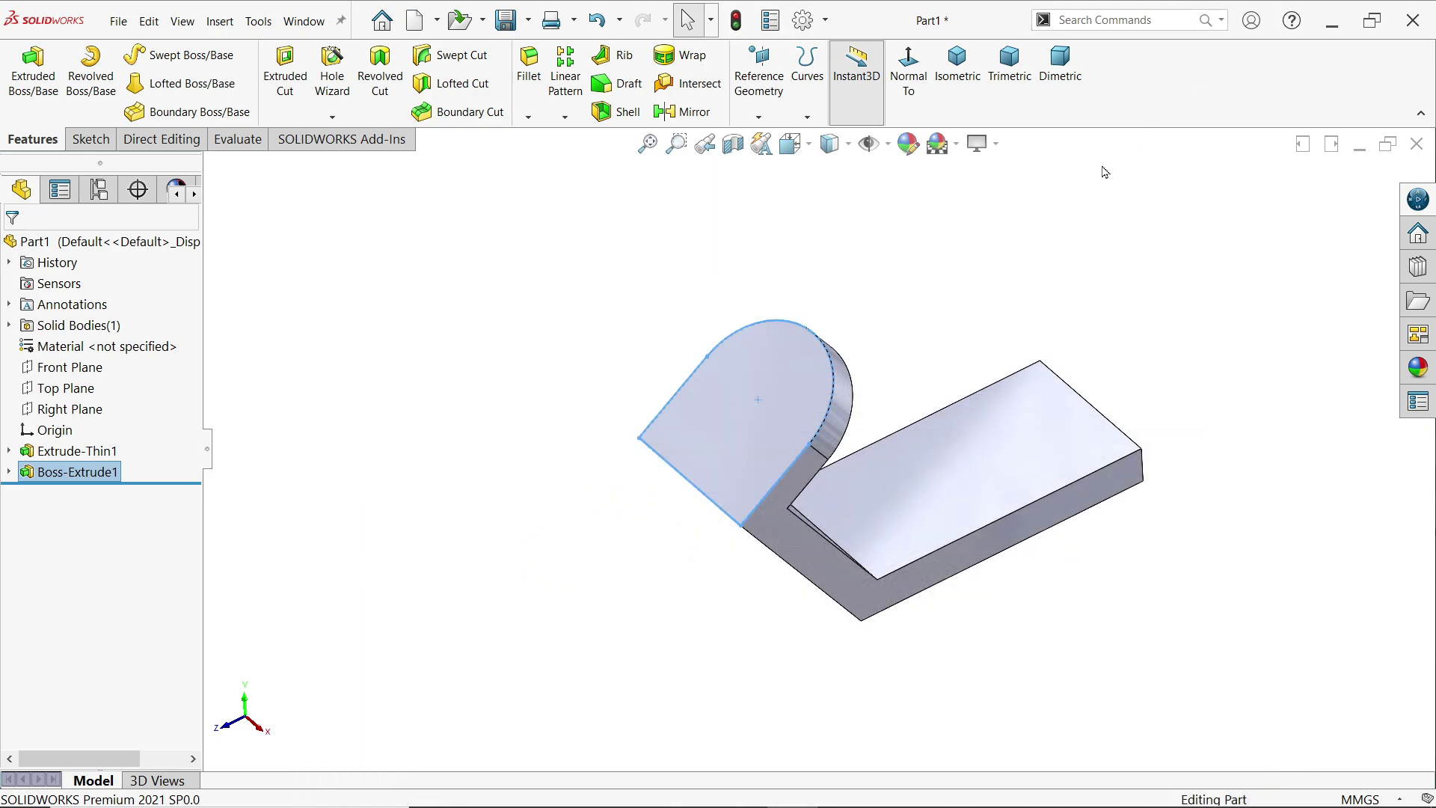
Sketch a corner rectangle on the horizontal leg from the base's flat end face
click(1024, 531)
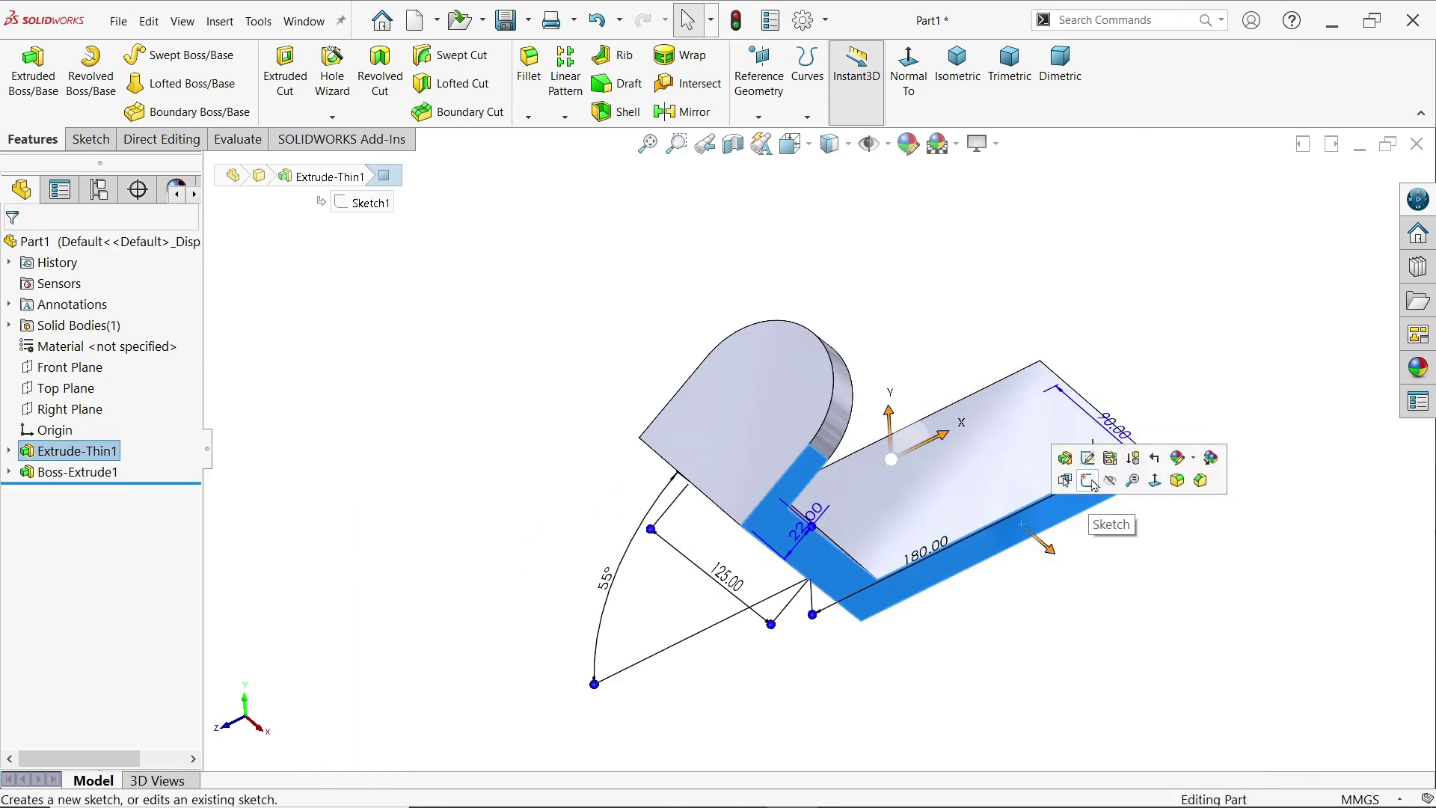
click(1088, 481)
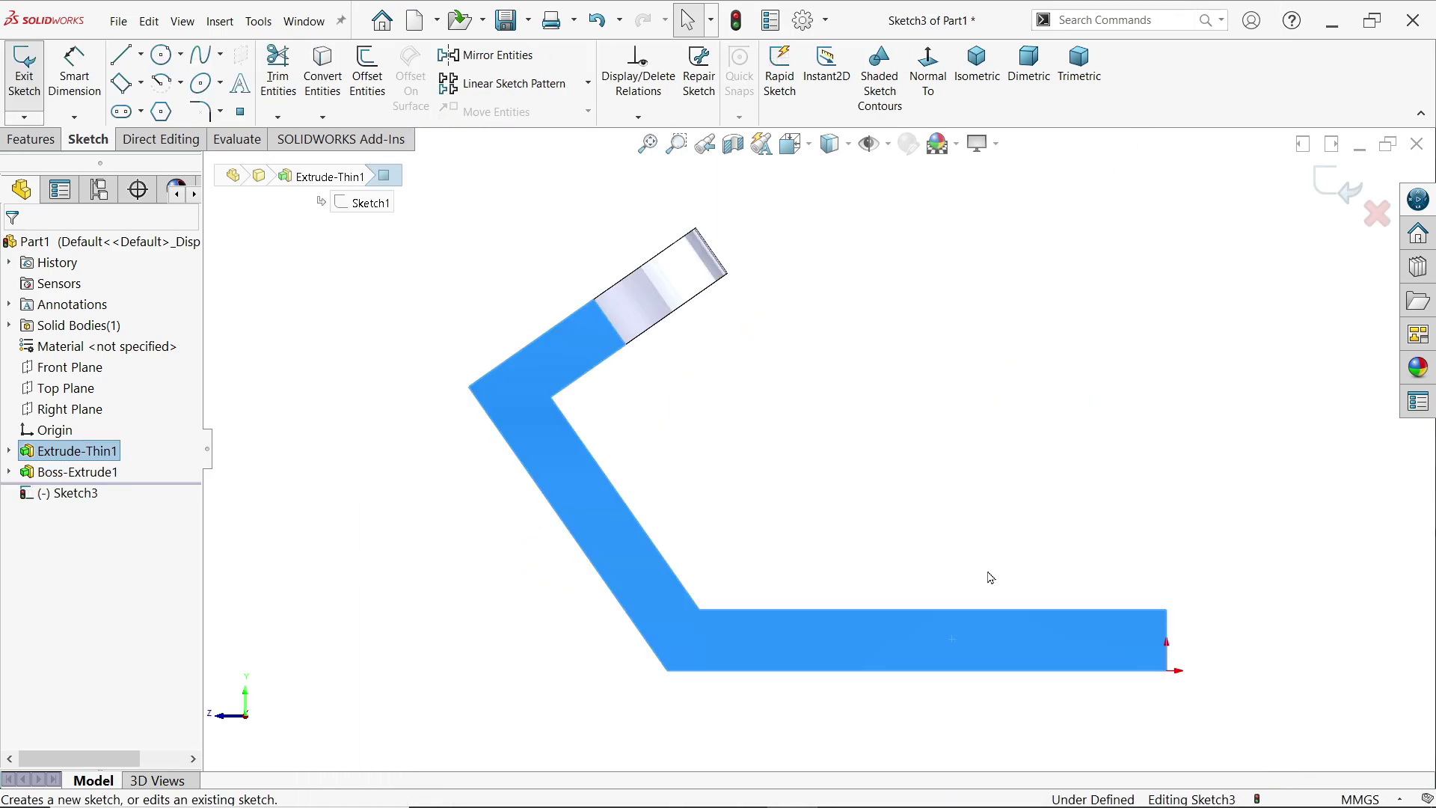
click(142, 85)
click(148, 109)
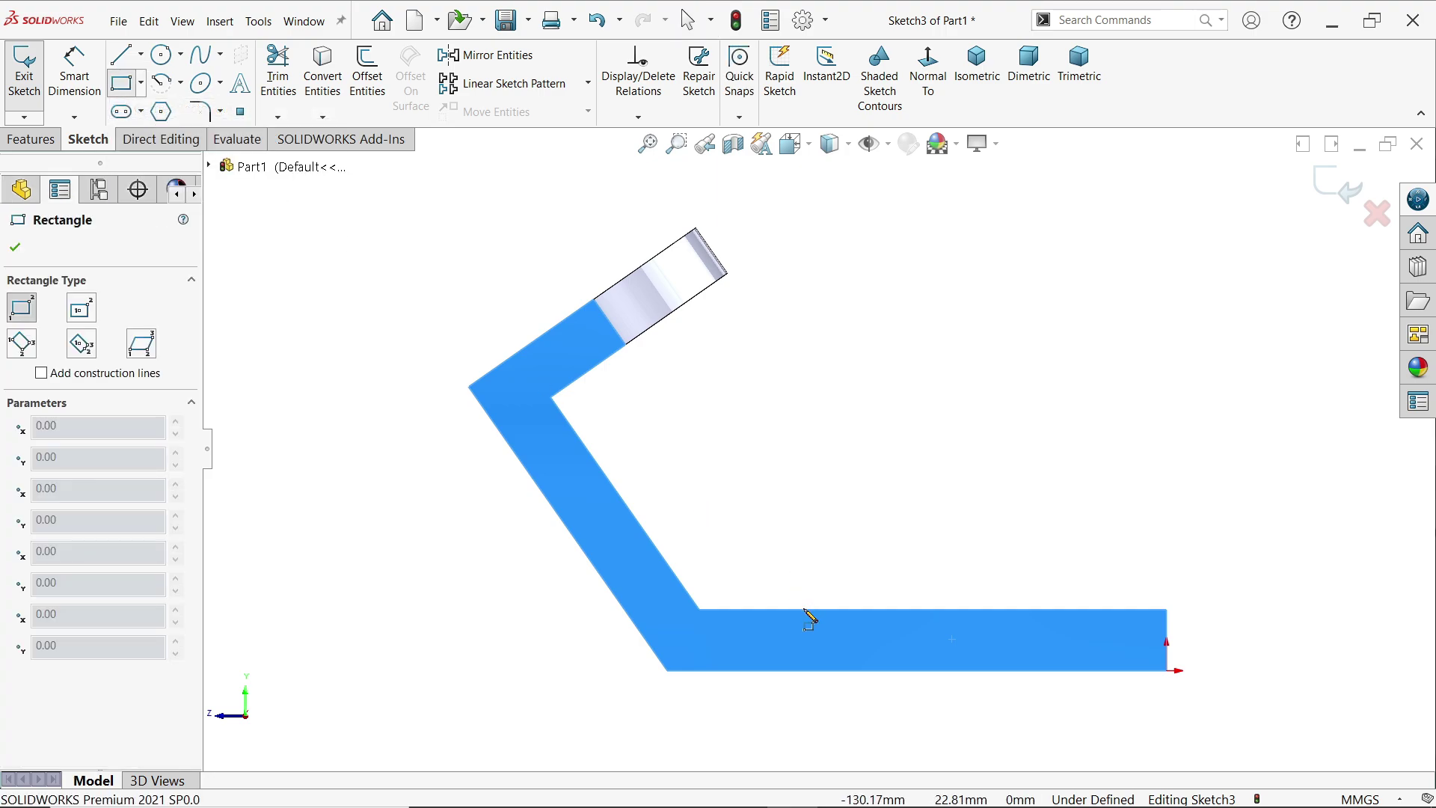
click(778, 610)
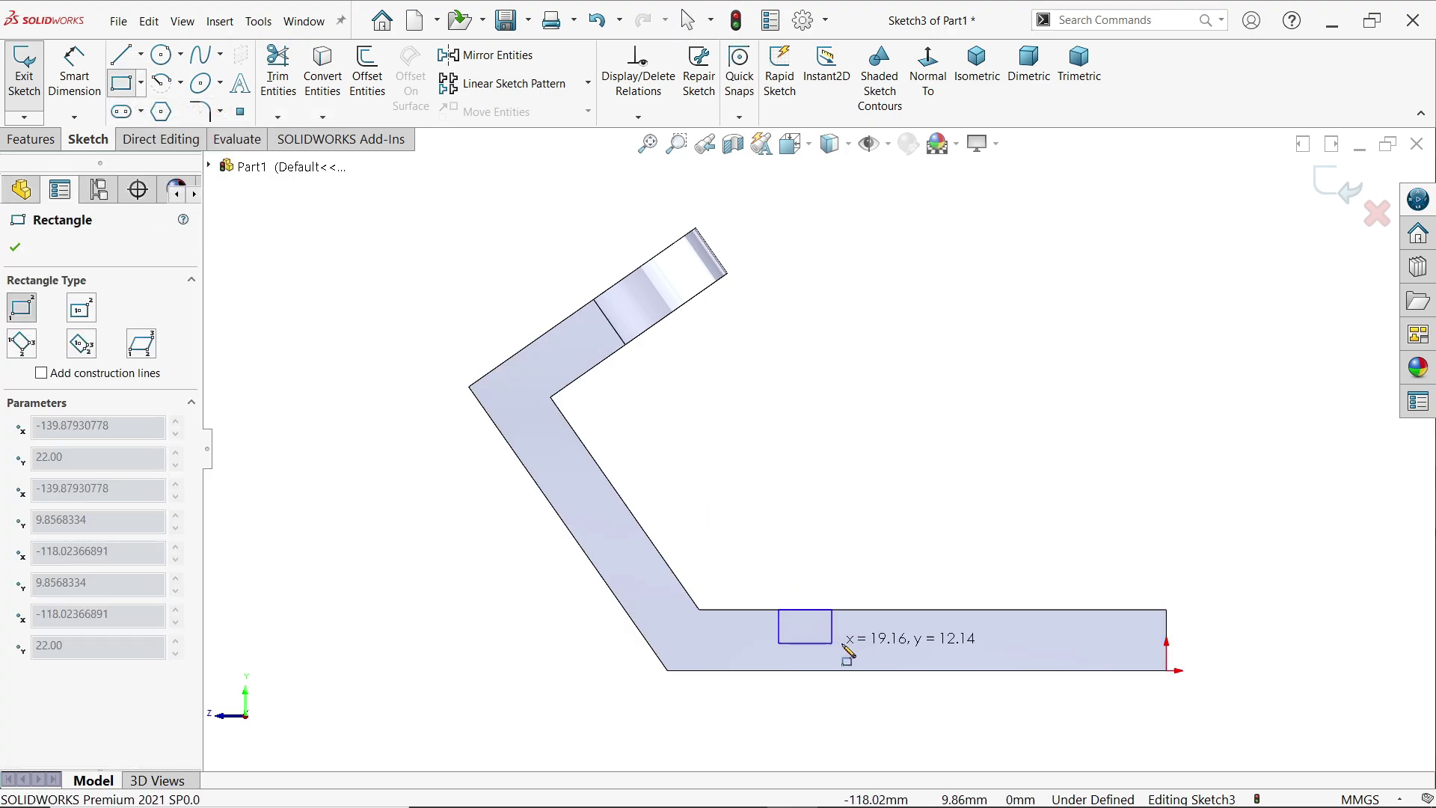
click(913, 643)
scroll(914, 652, down, 3)
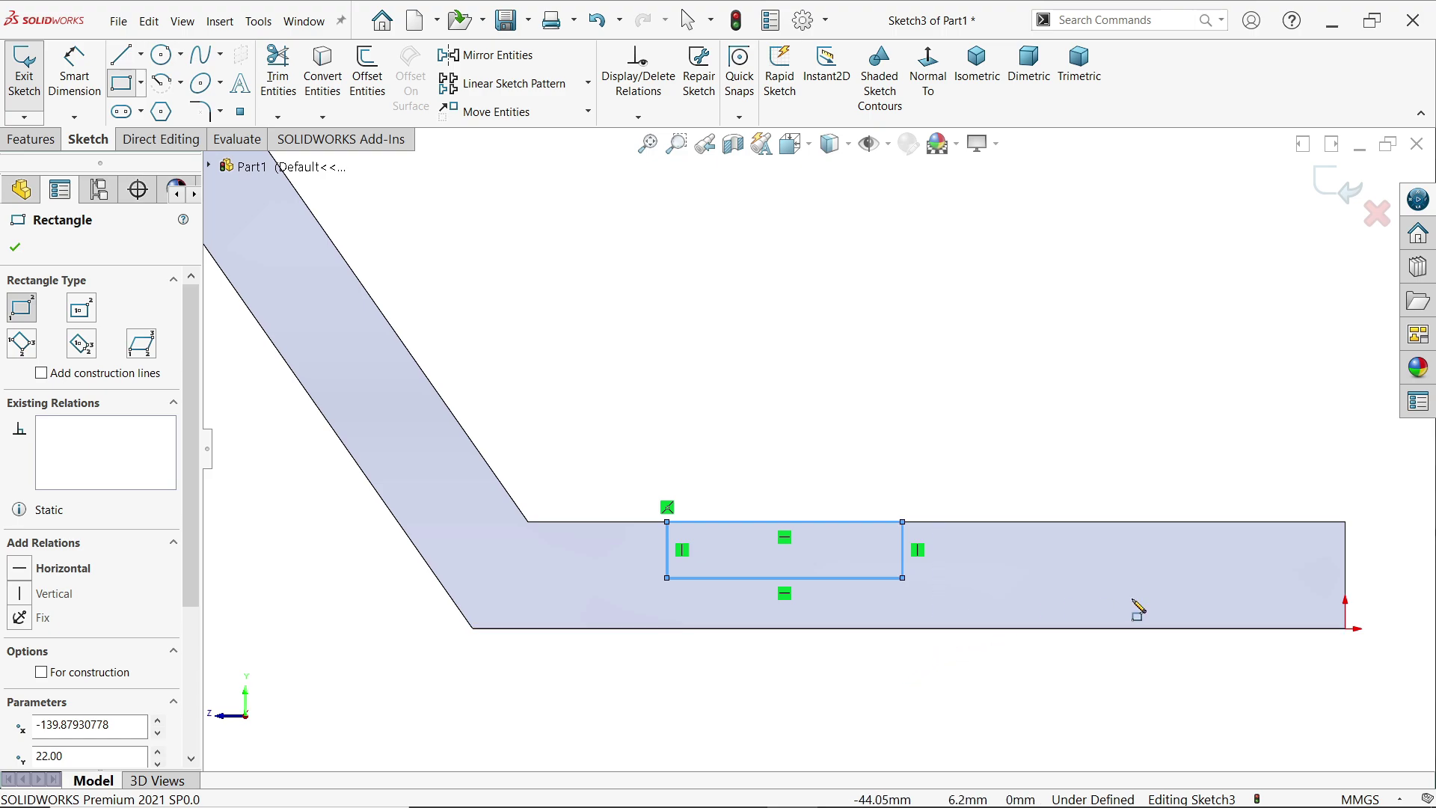
Dimension the rectangle 23 mm wide, 6 mm tall, and 30+85 (115) mm from the base's end
click(74, 75)
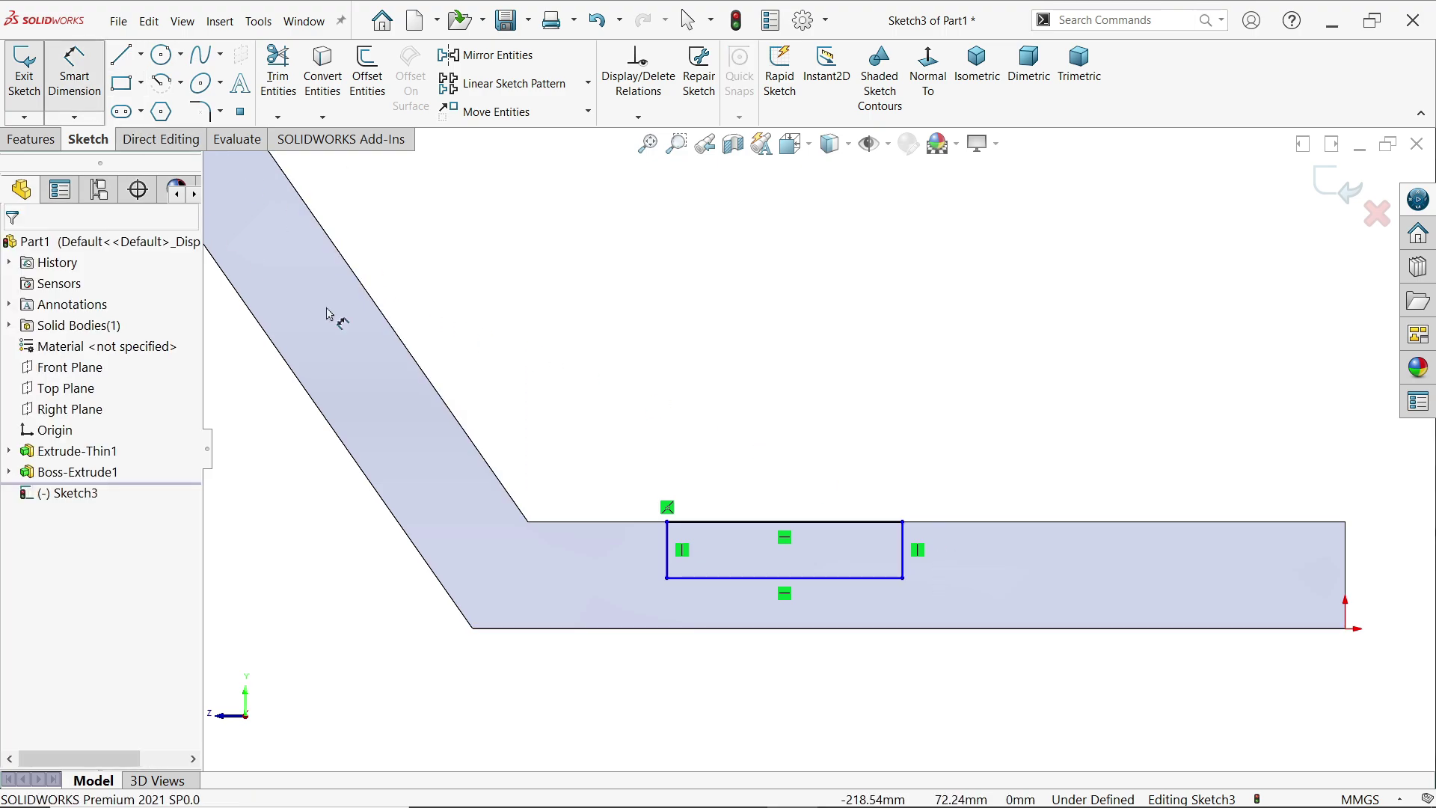
click(797, 580)
click(778, 666)
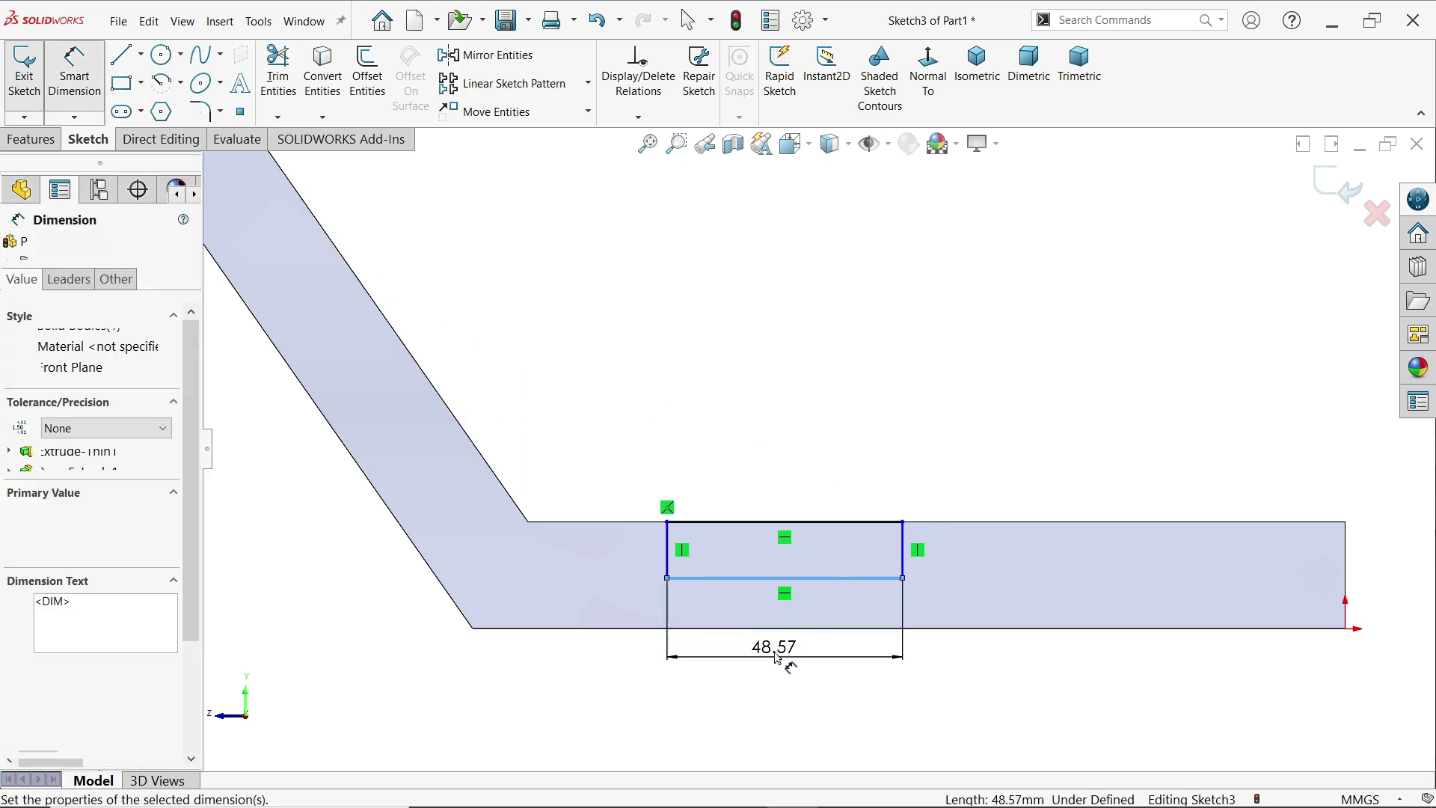
text(23)
key(Return)
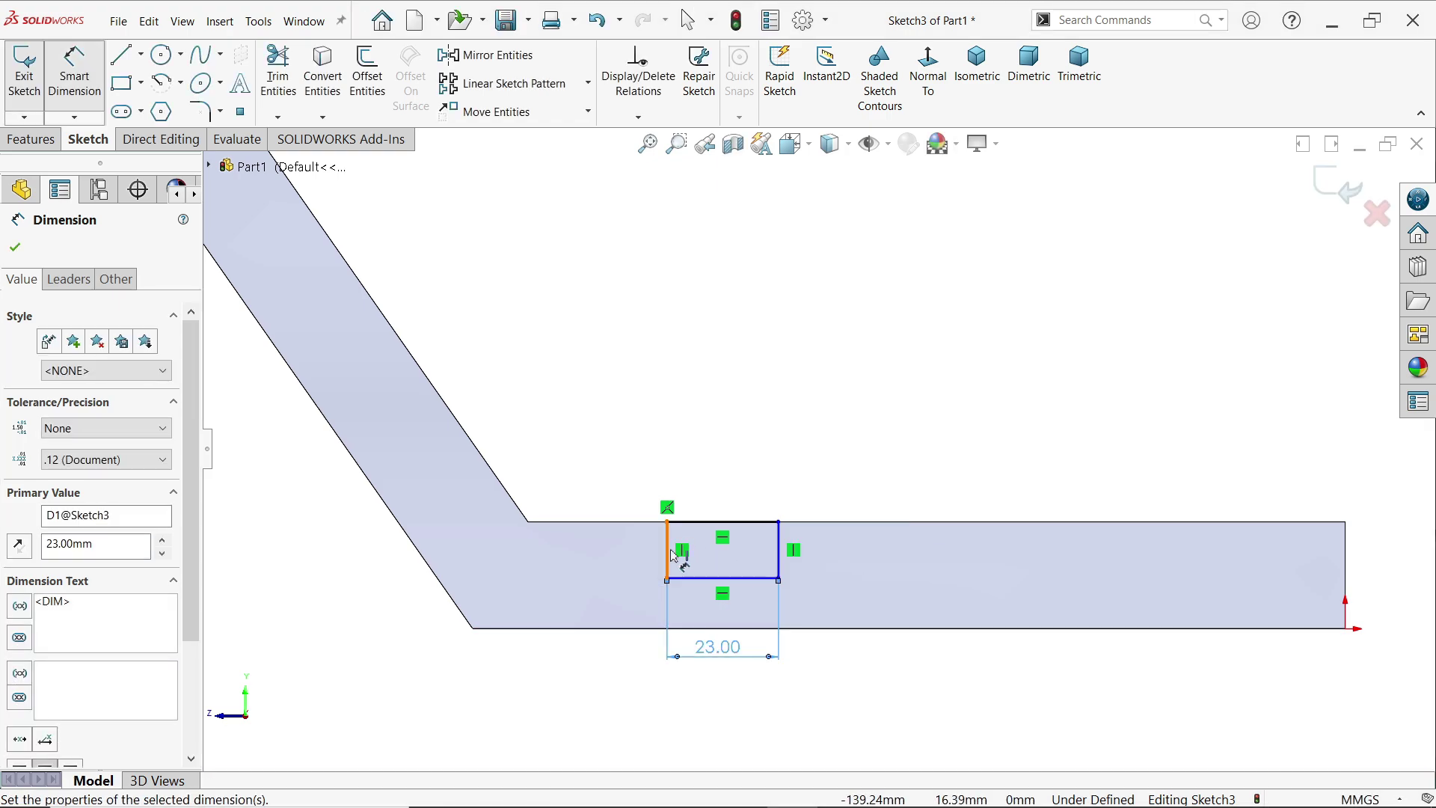
click(668, 545)
click(642, 487)
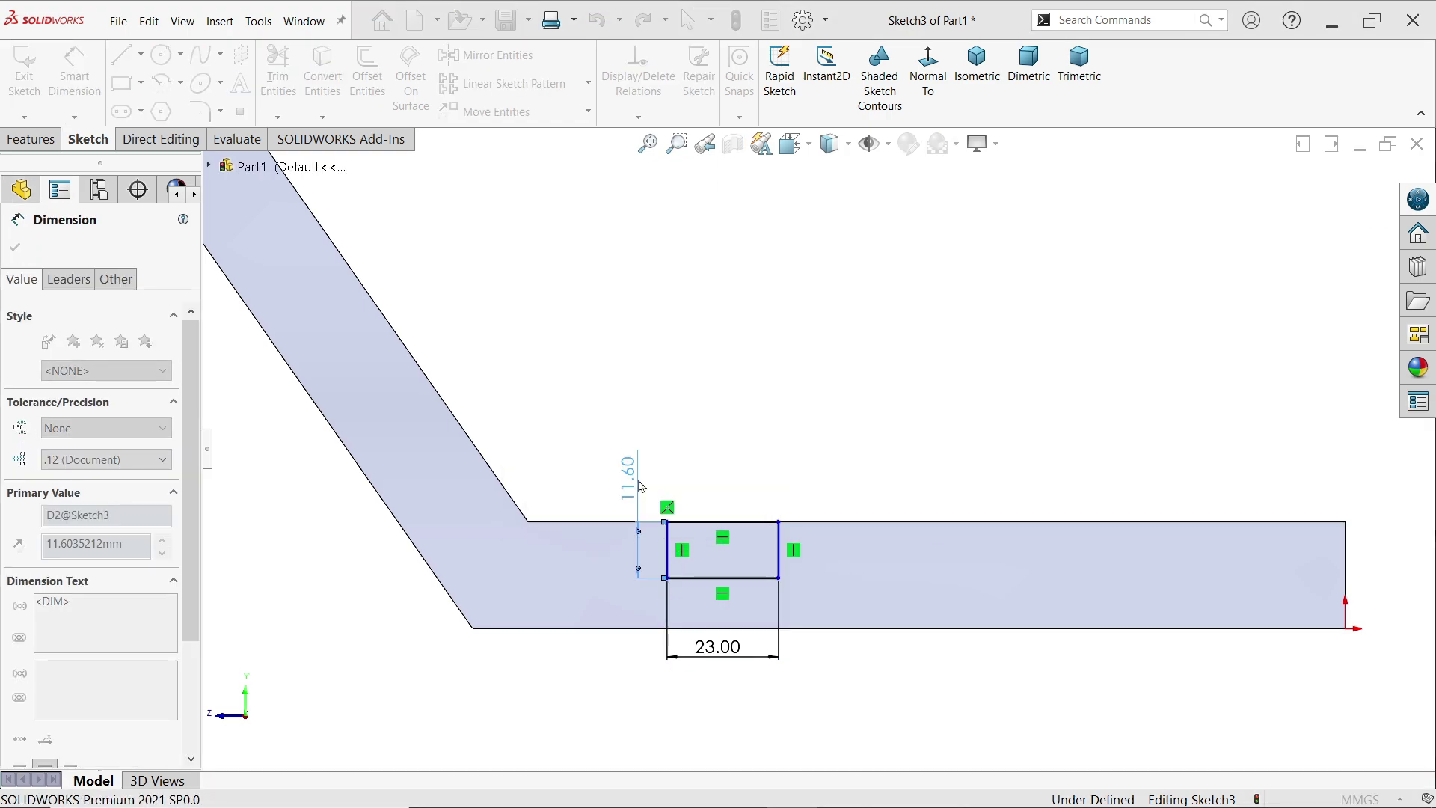
text(6)
key(Return)
click(779, 545)
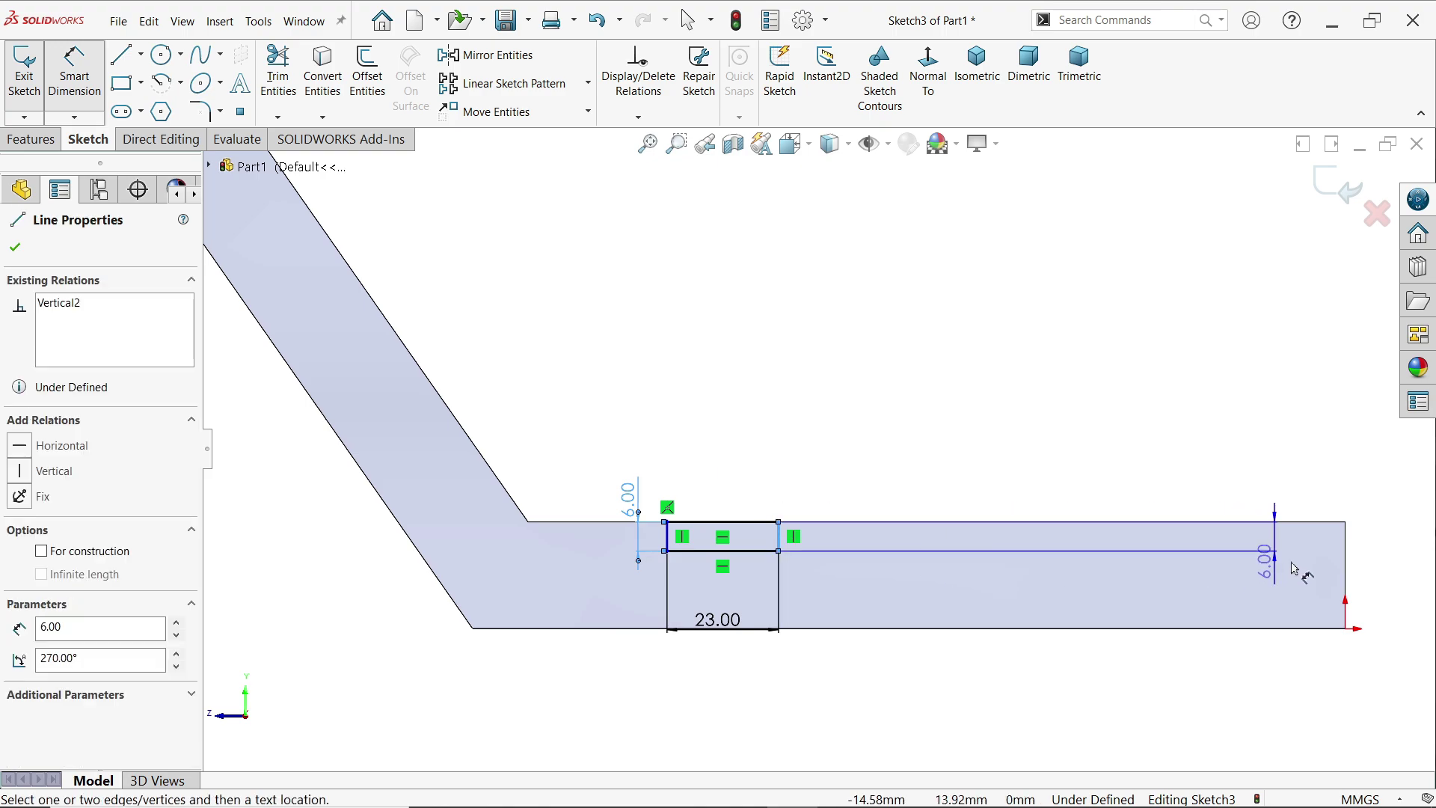
click(1345, 565)
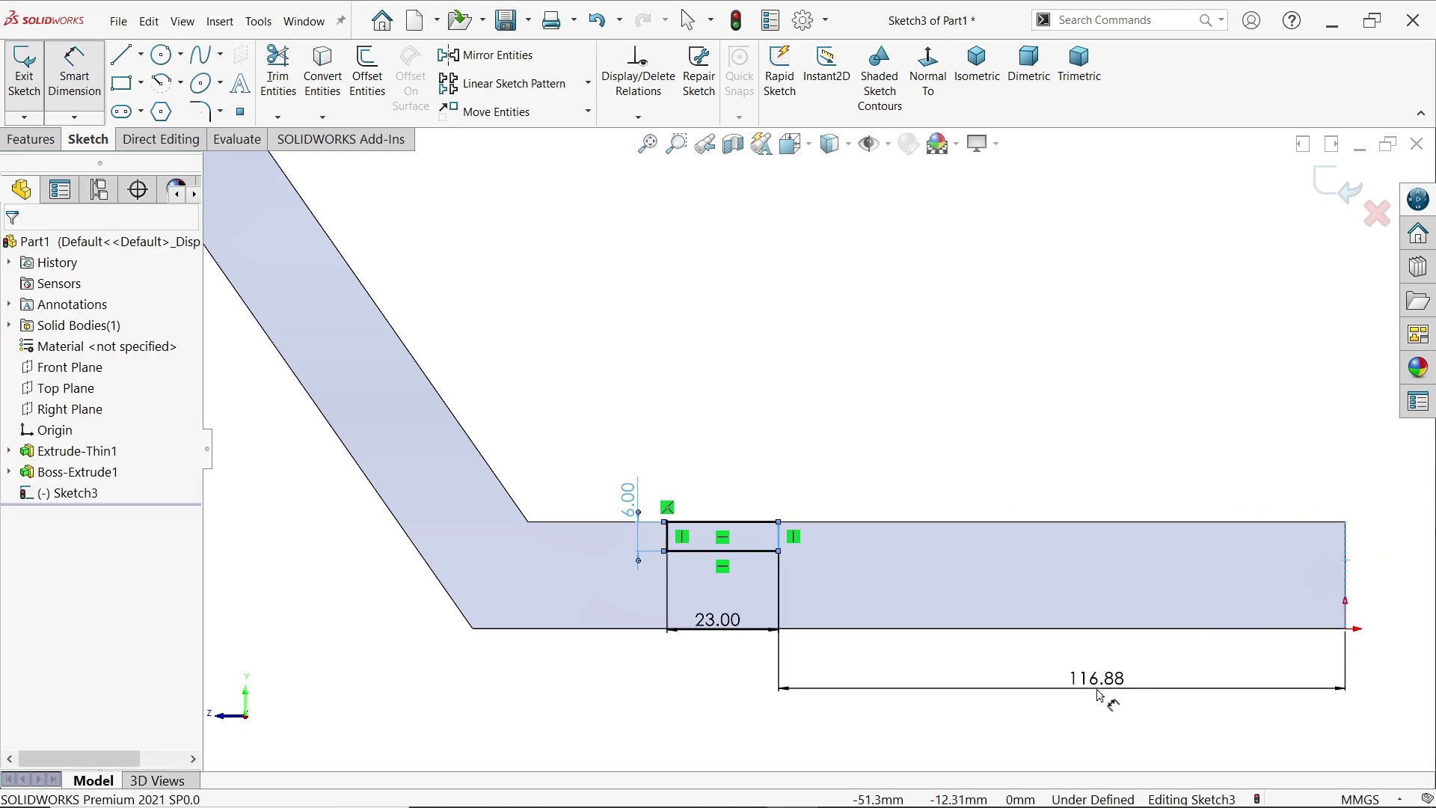
click(1099, 687)
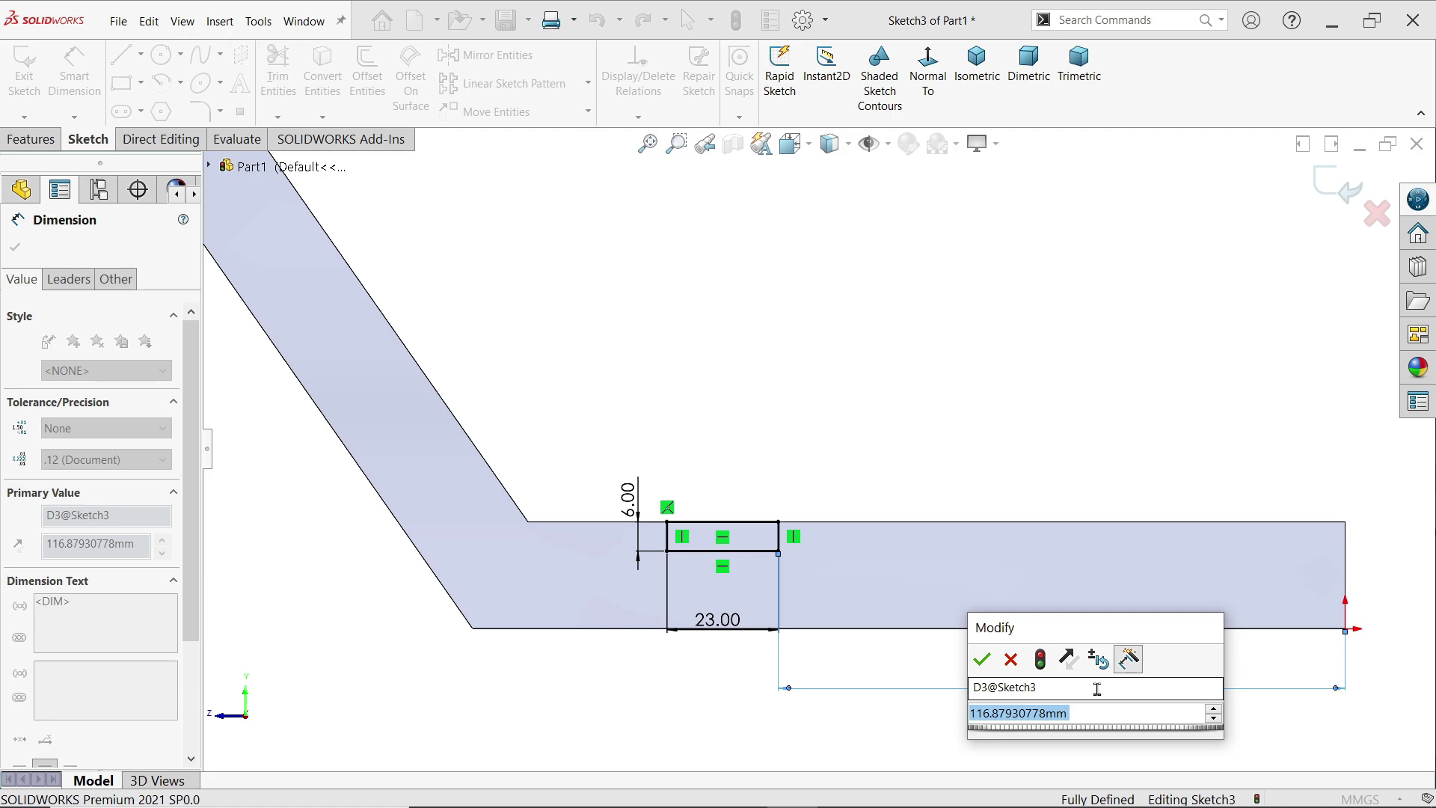
text(30+85)
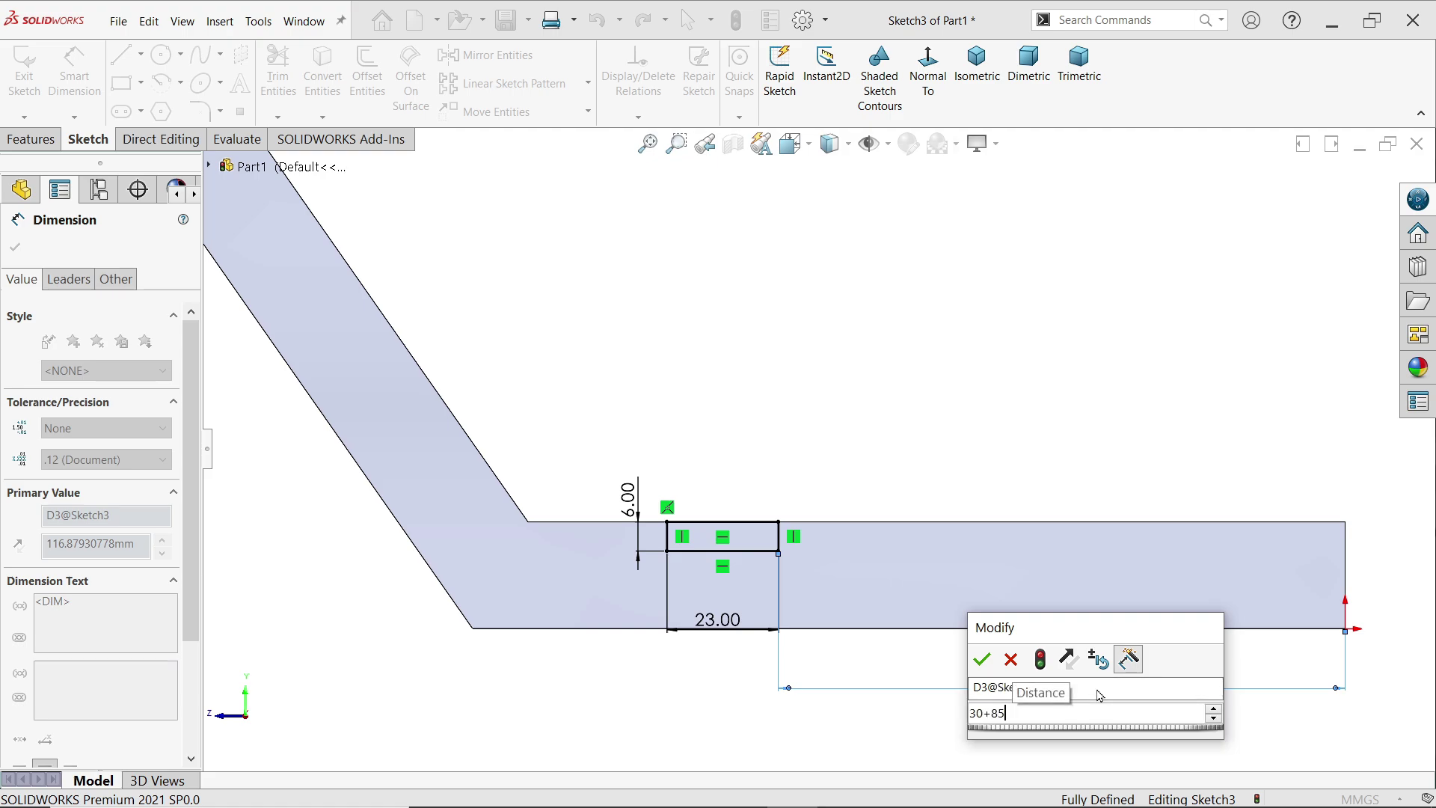
key(Return)
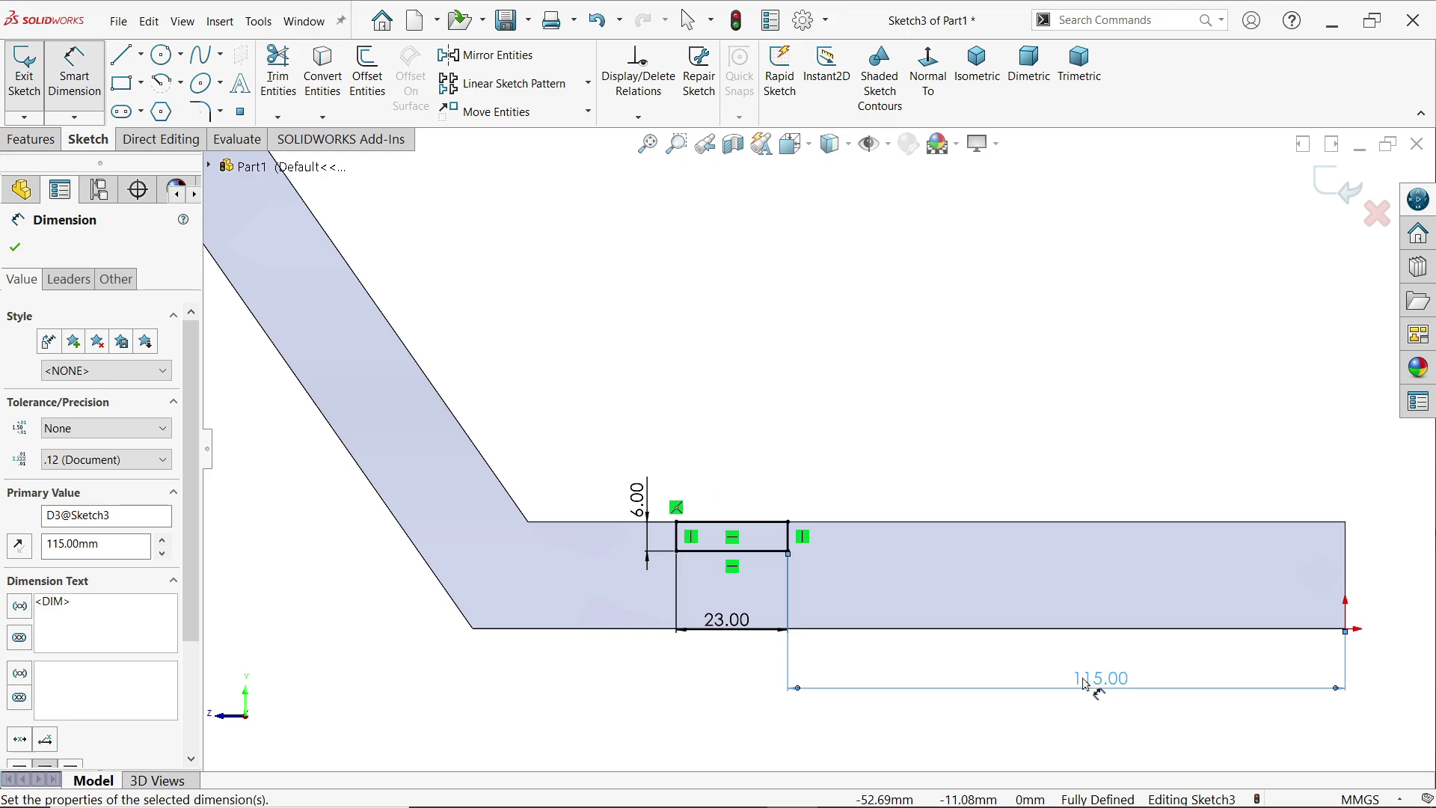
click(30, 139)
Extruded-cut the rectangle sketch Through All across the base
click(283, 75)
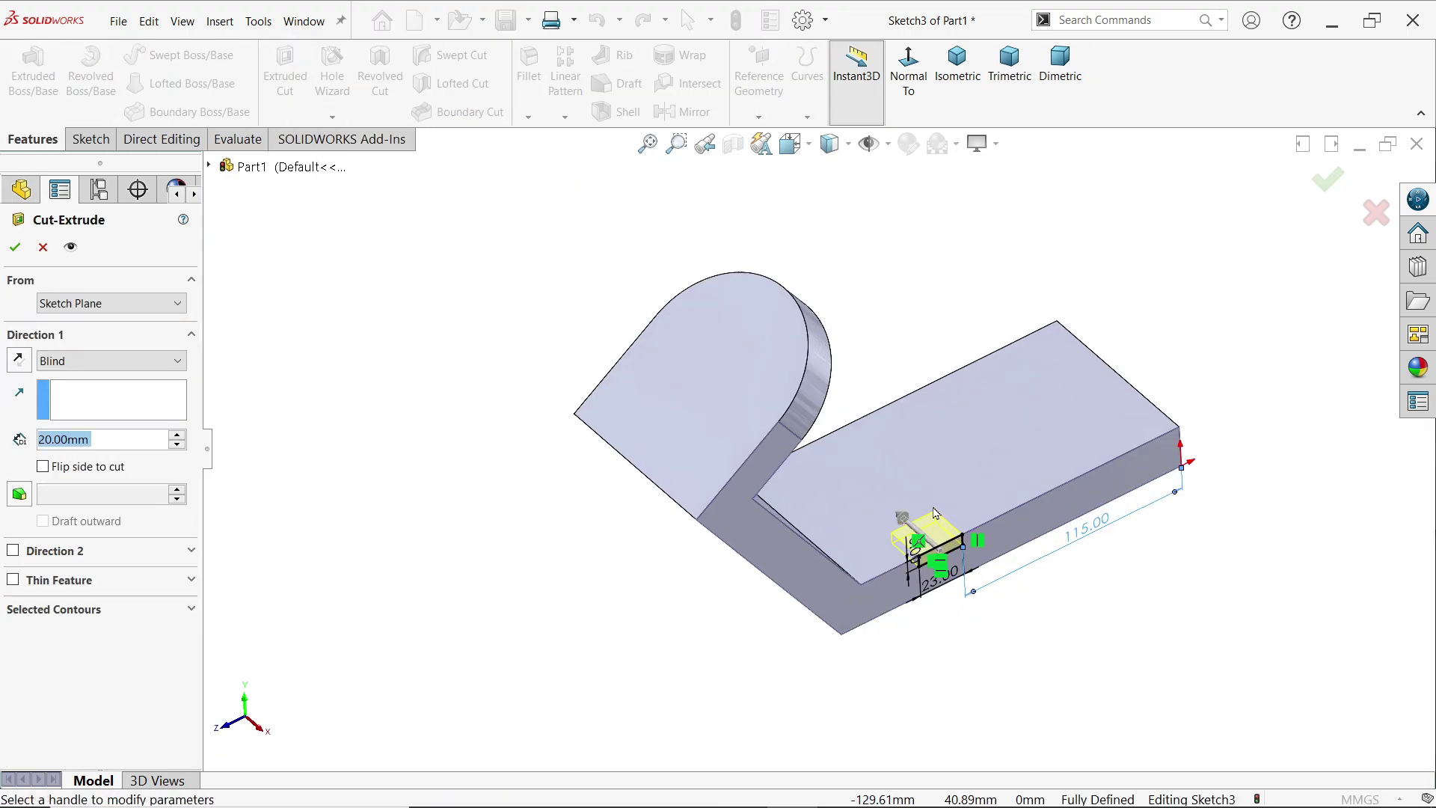
scroll(934, 513, down, 5)
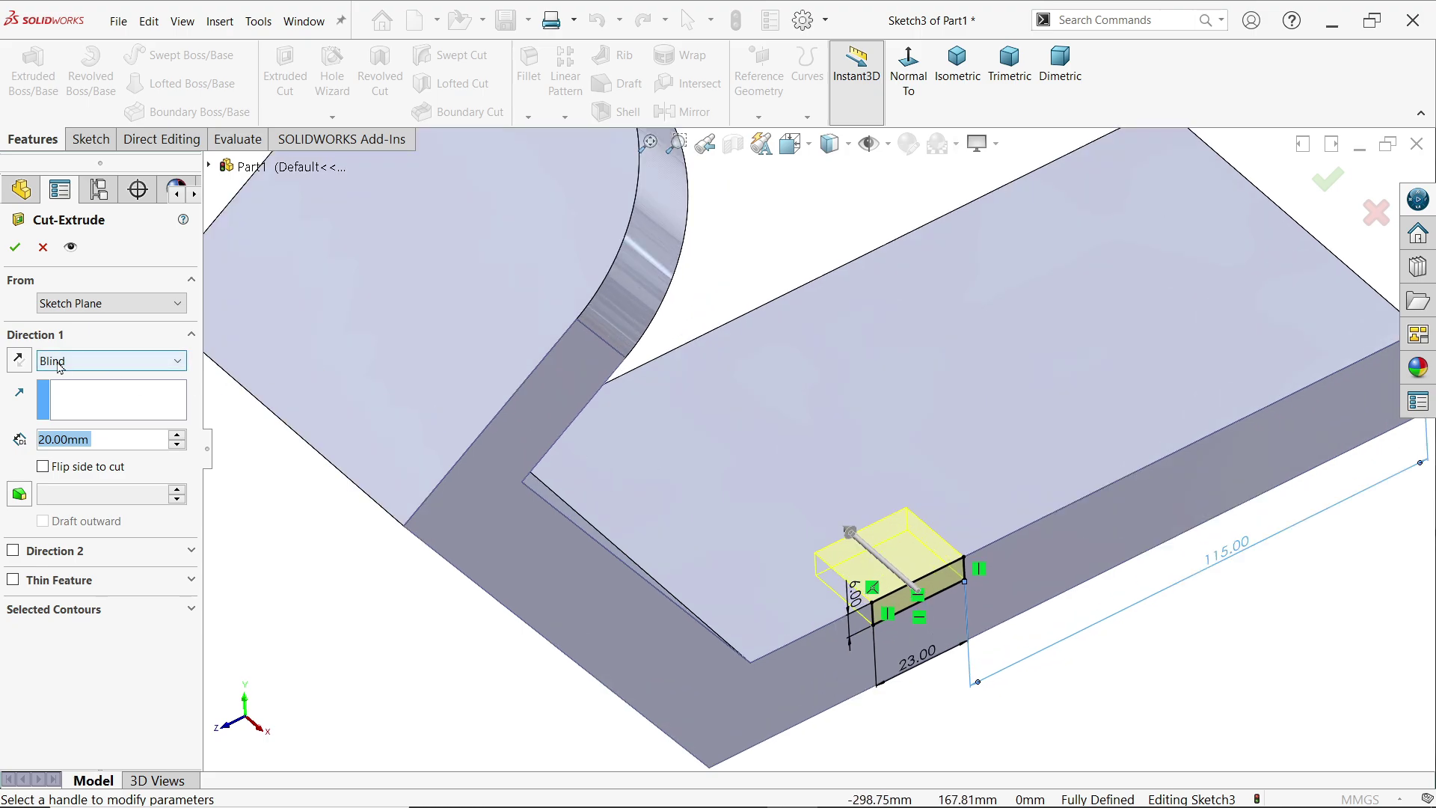
click(60, 360)
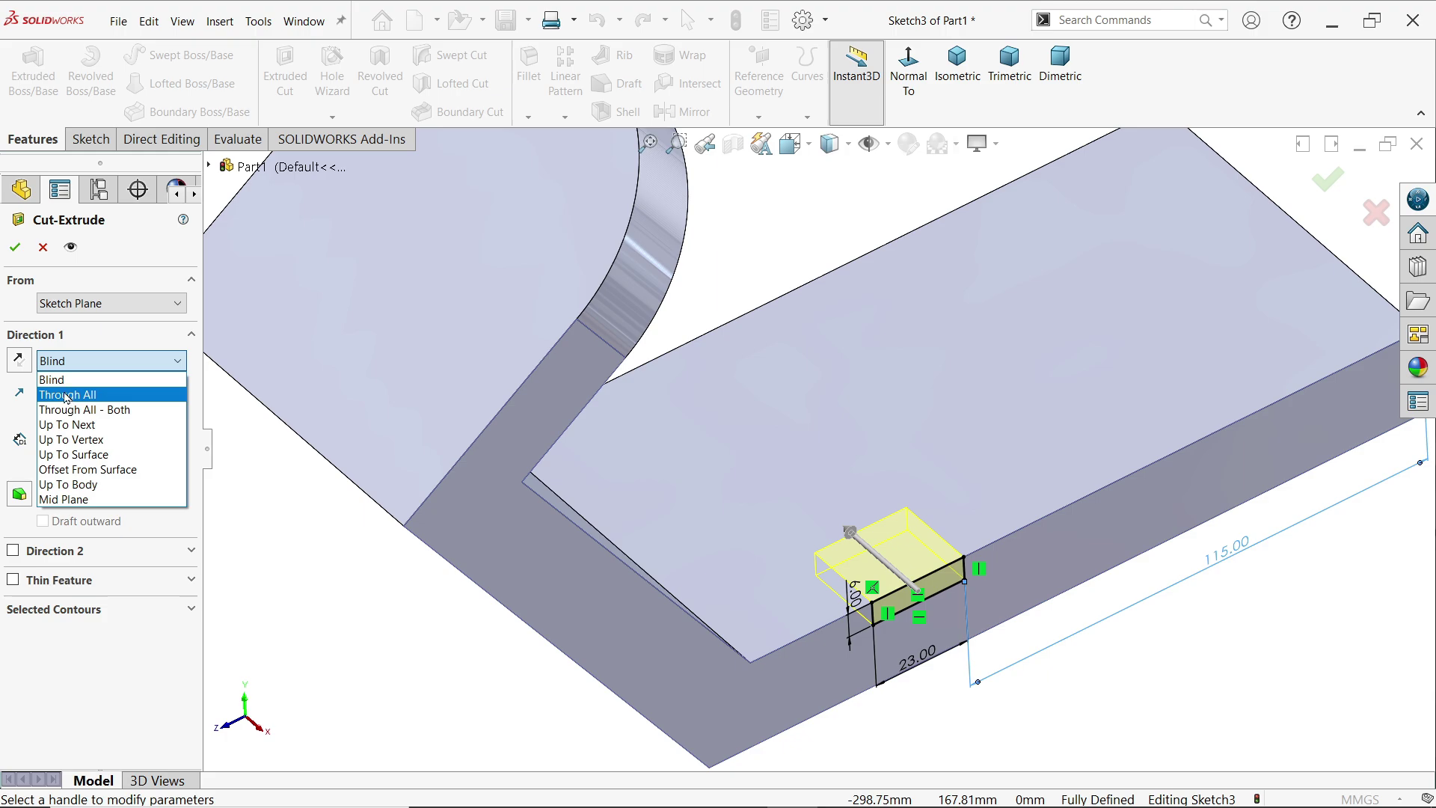
click(66, 395)
middle_drag(792, 388, 493, 351)
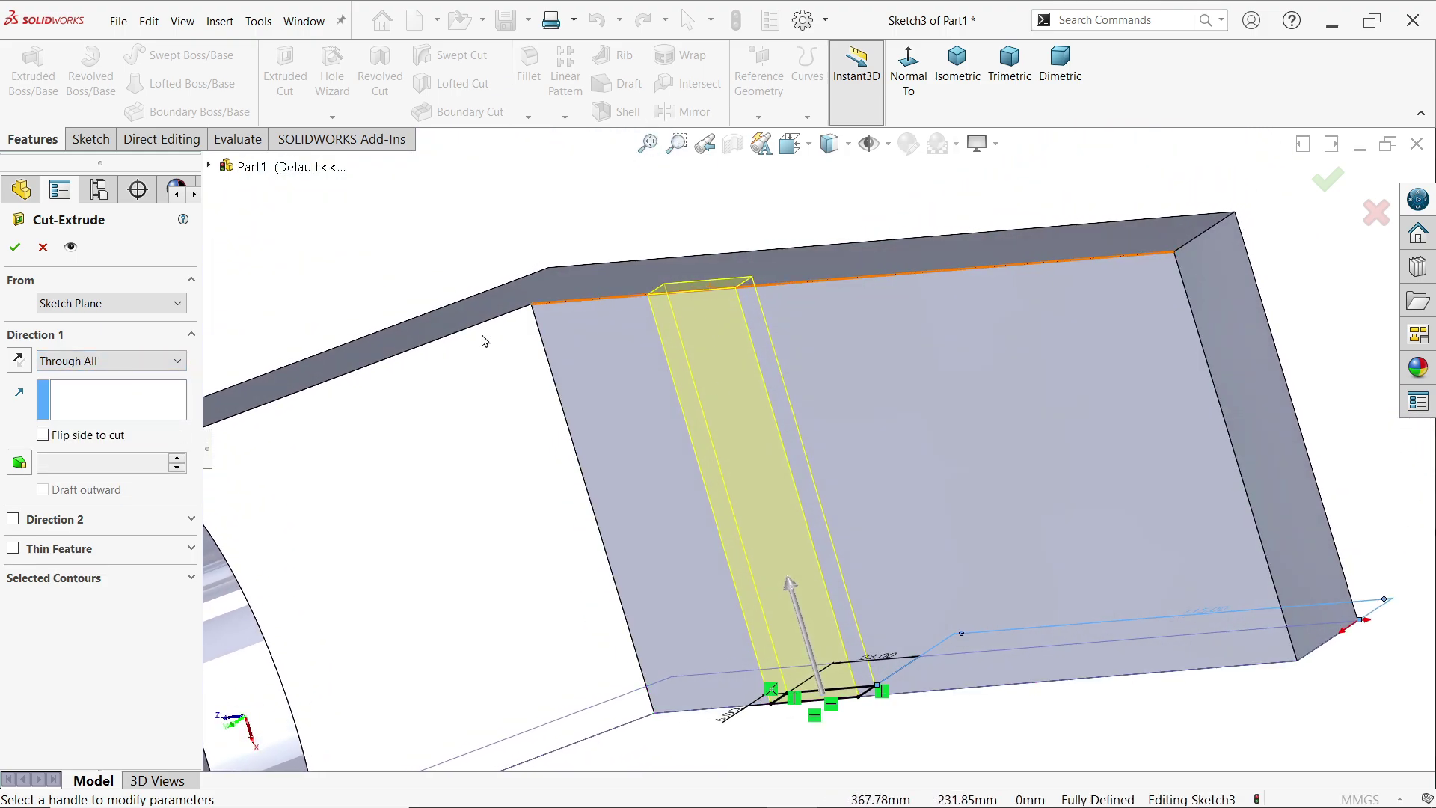
click(18, 246)
middle_drag(503, 411, 827, 230)
scroll(837, 220, up, 5)
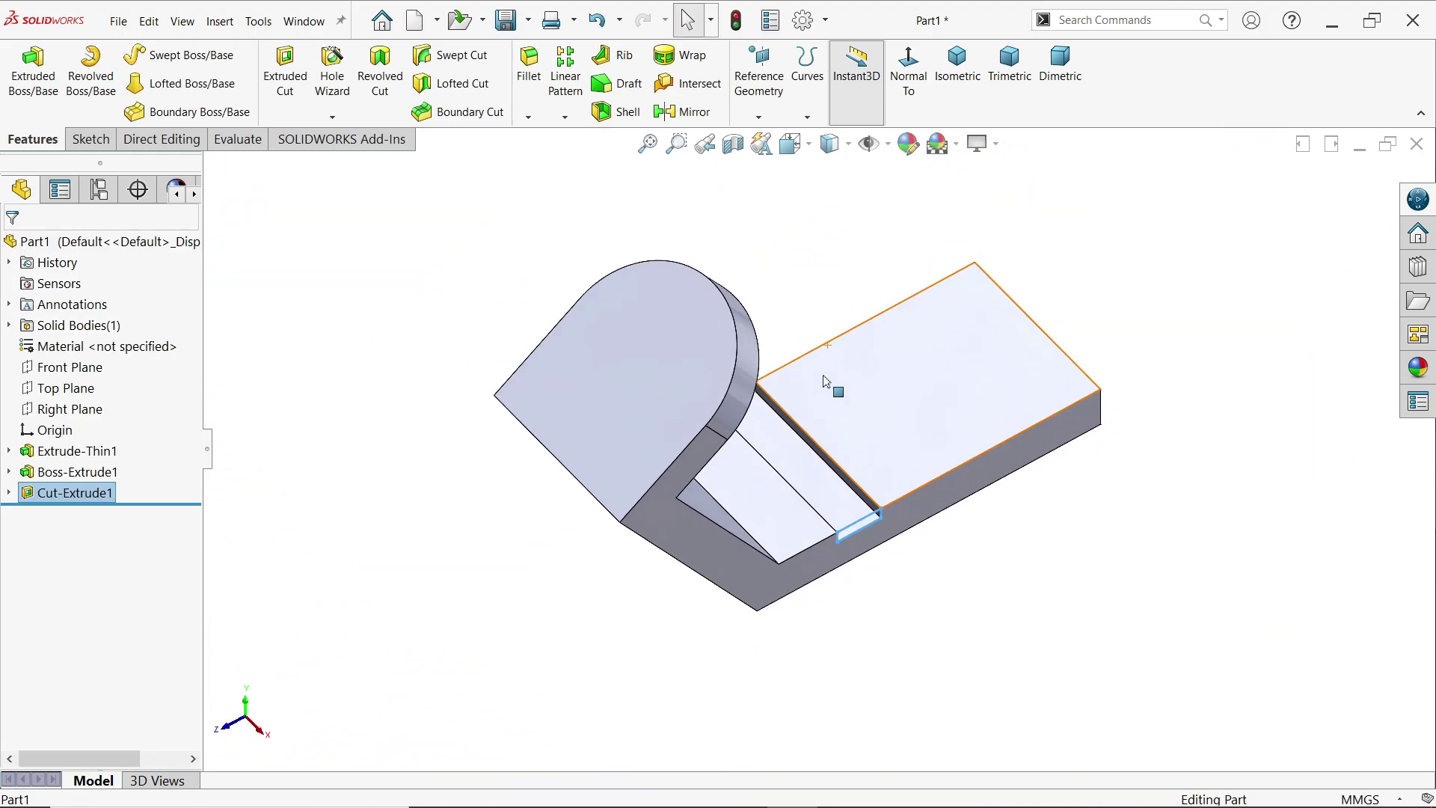
key(alt+Tab)
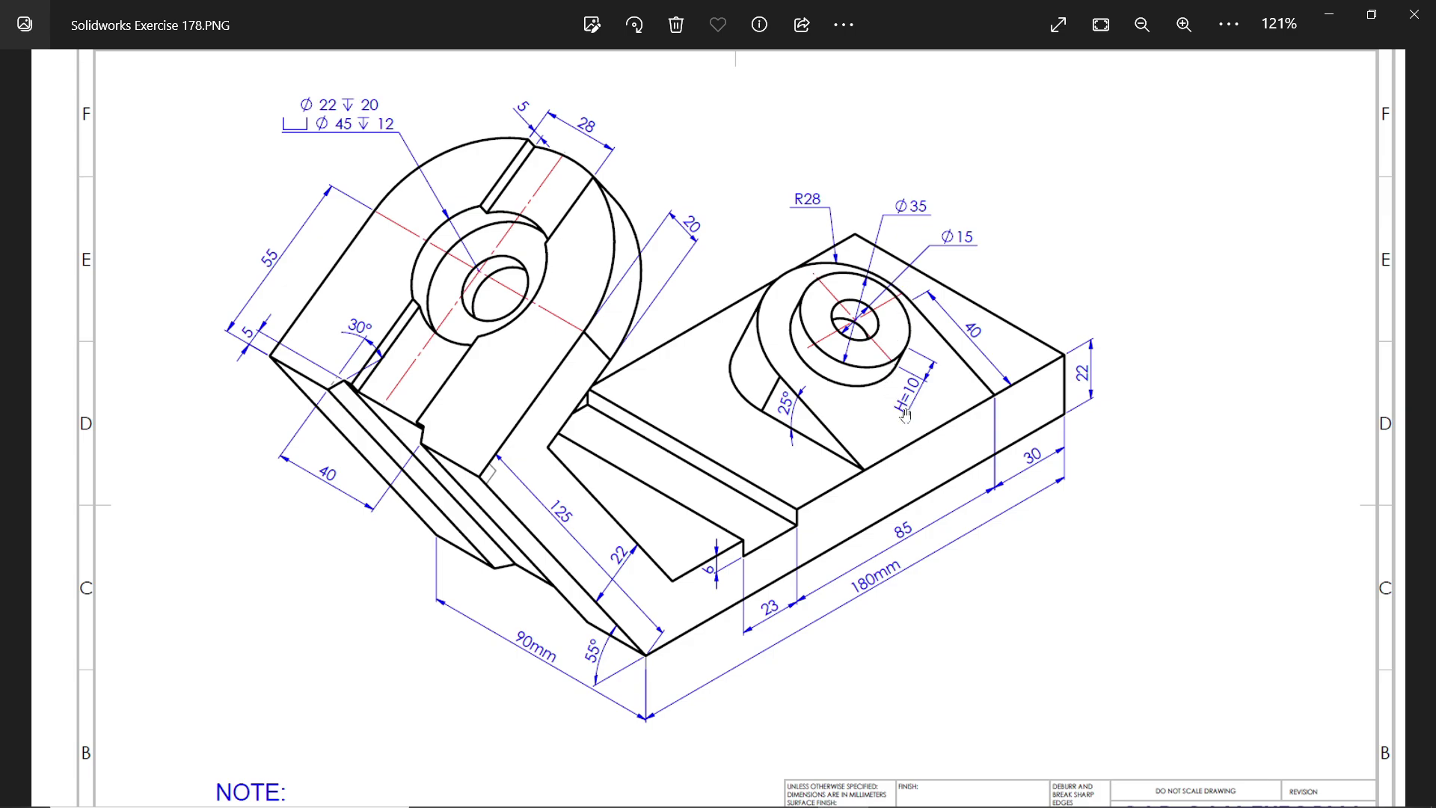
Minimize the reference drawing to bring back the three-feature part
click(1330, 14)
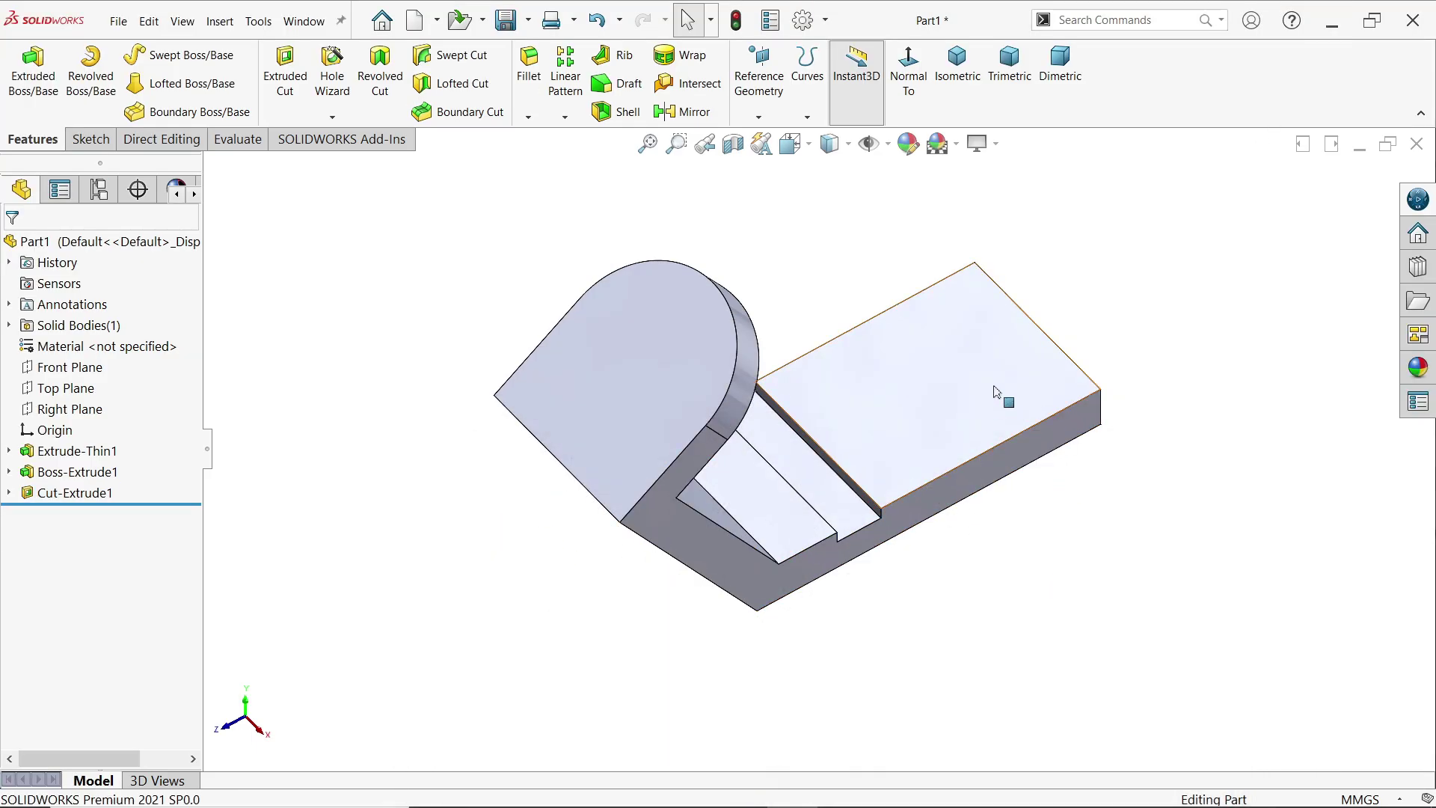
Start a new reference plane referencing the base's top face and its front edge
click(758, 117)
click(774, 139)
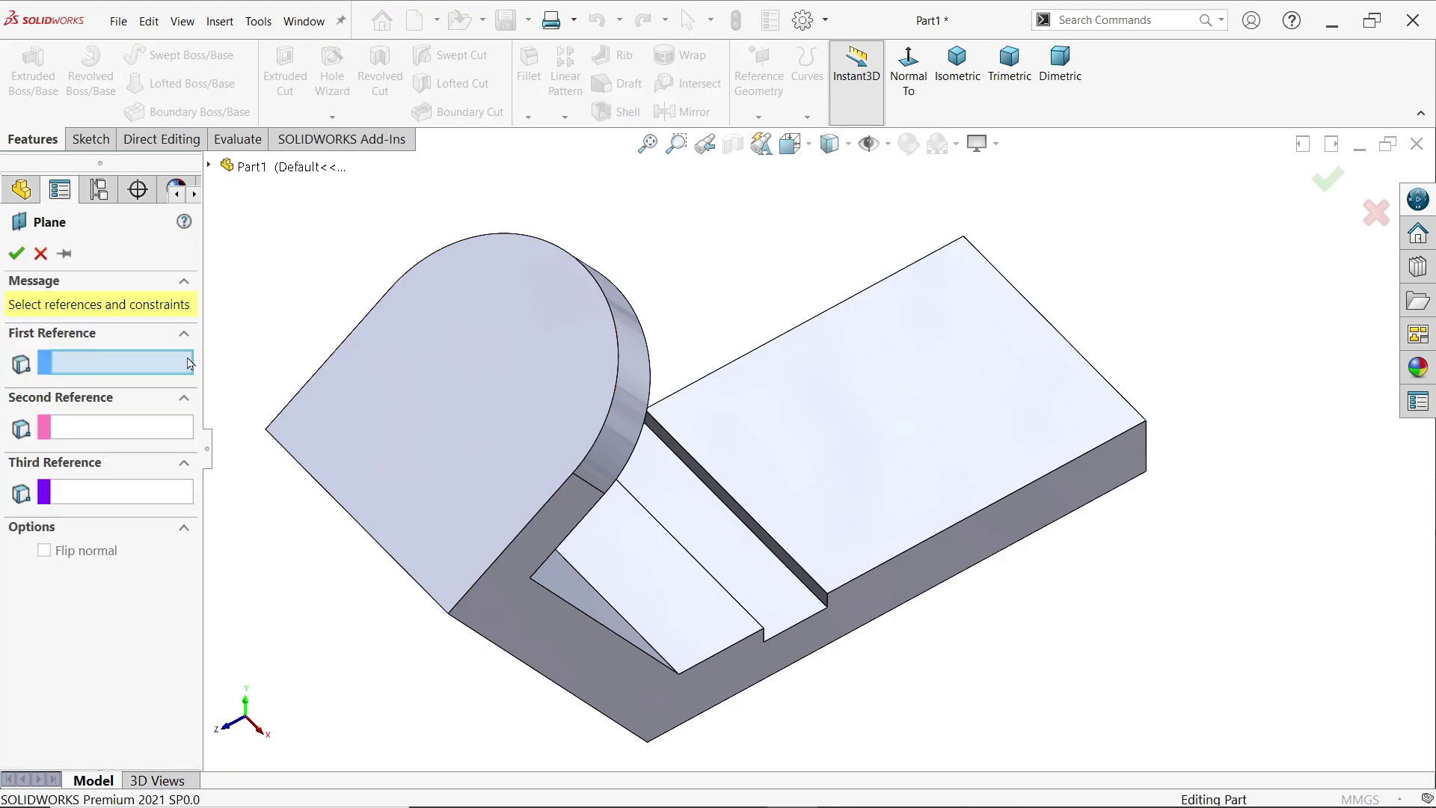
click(901, 396)
middle_drag(954, 449, 968, 372)
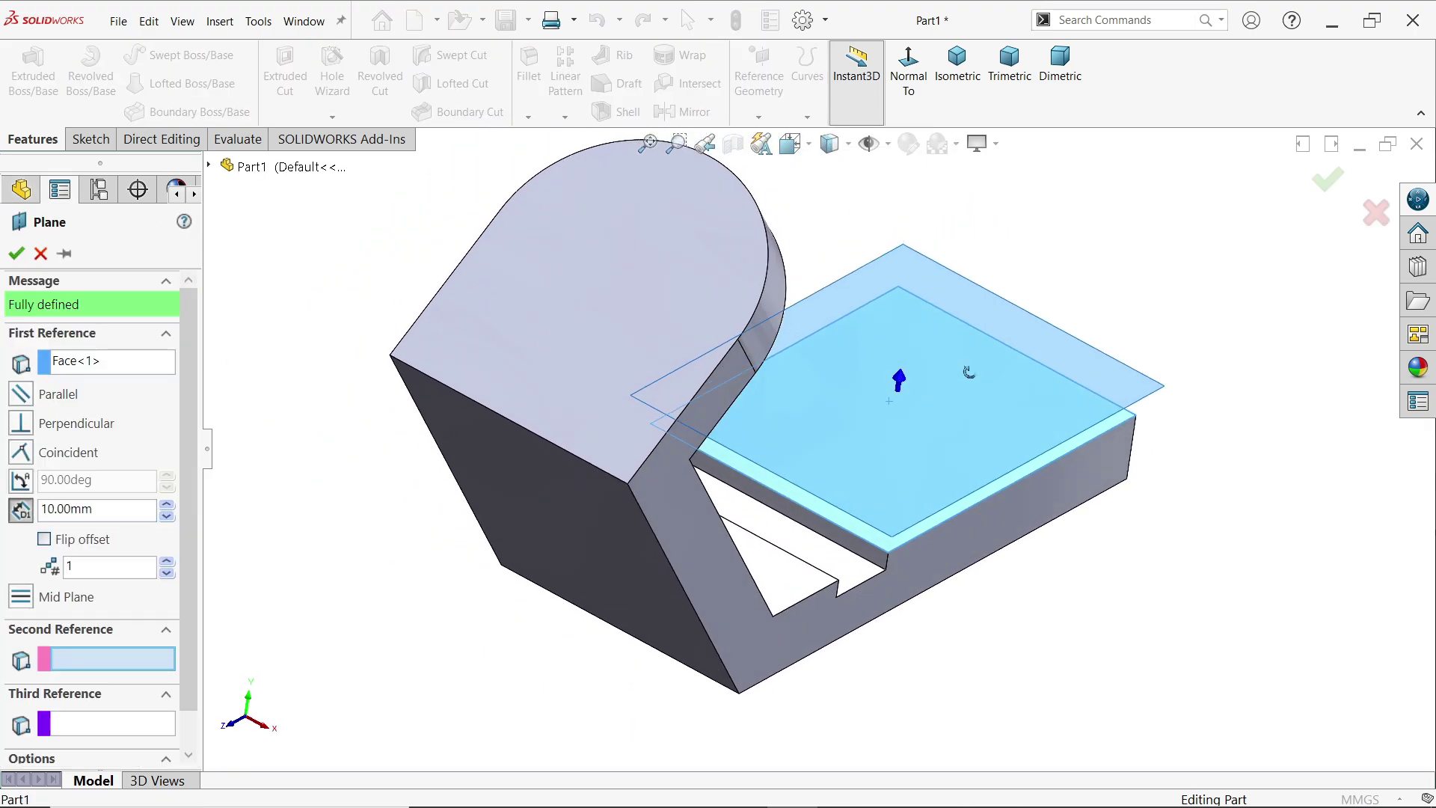
click(994, 497)
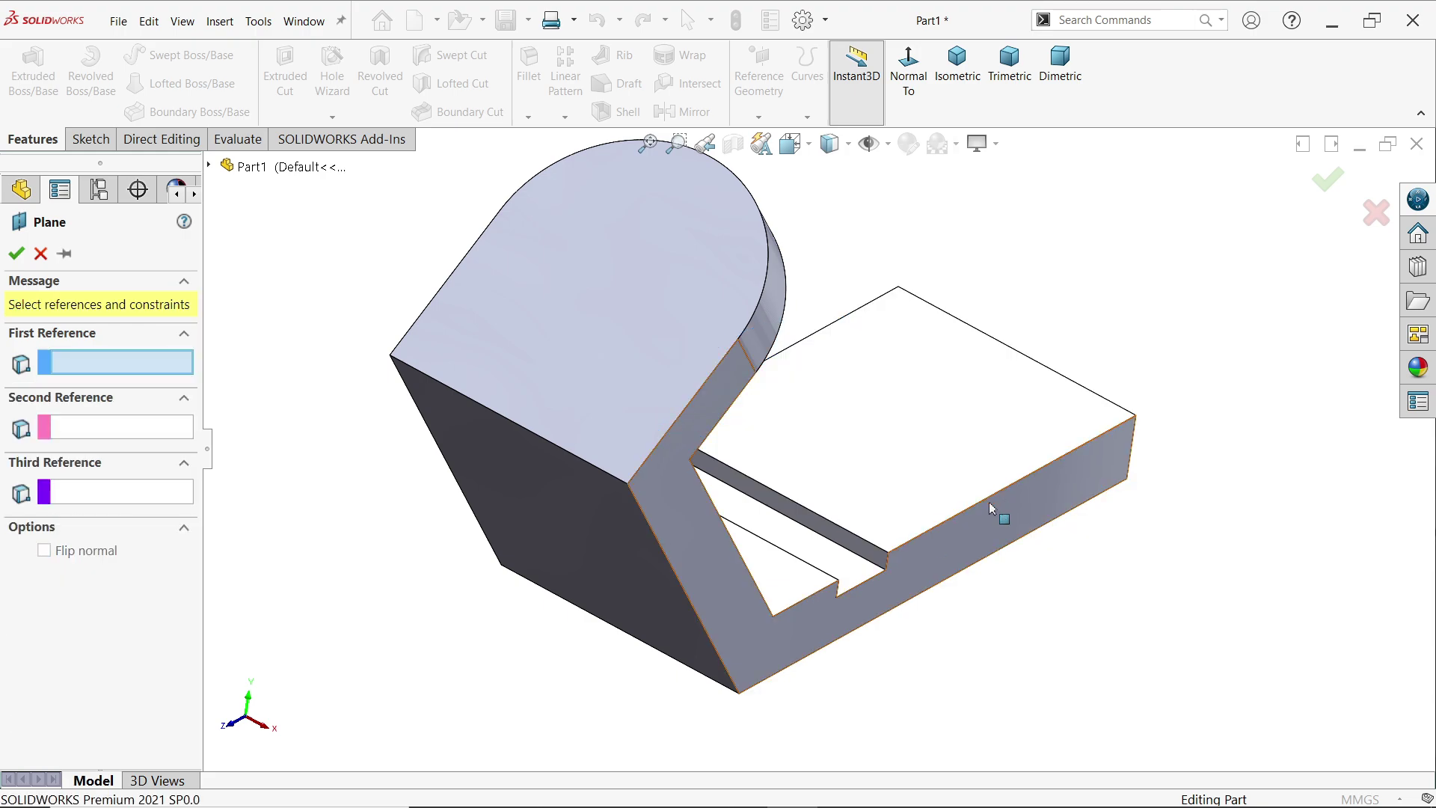
click(935, 466)
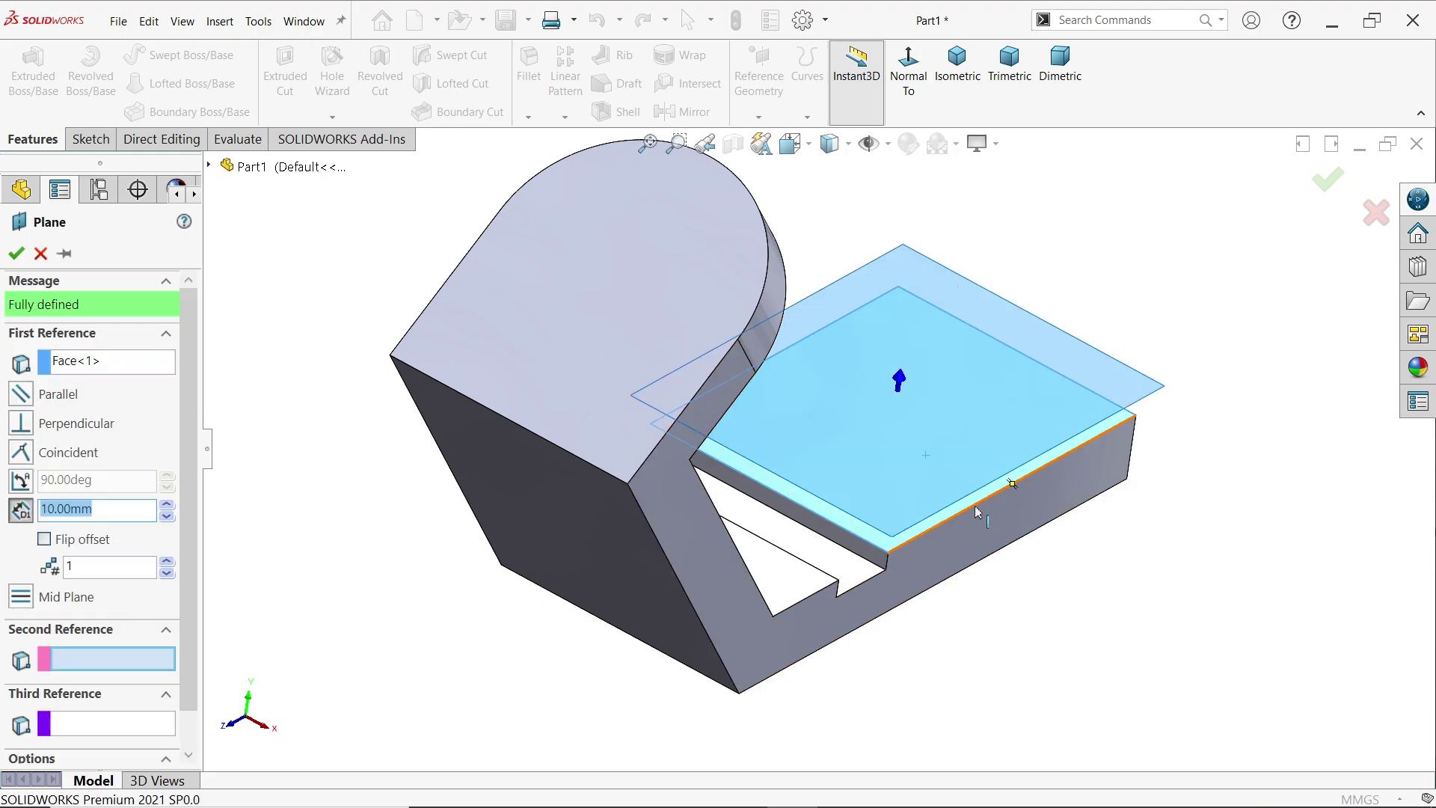
click(979, 510)
mouse_move(815, 540)
middle_down()
mouse_move(815, 515)
mouse_move(817, 545)
middle_up()
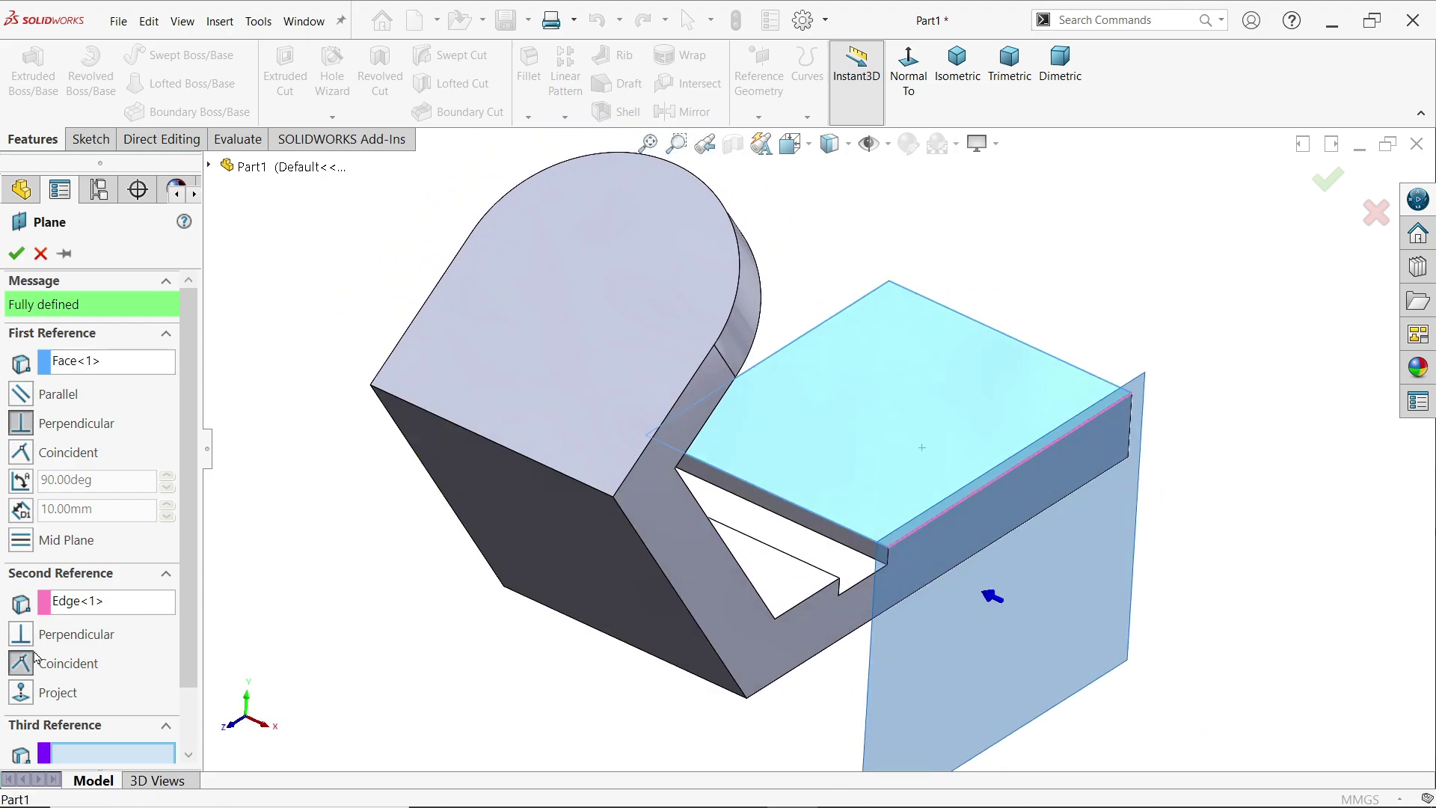
Set the plane at a flipped 25° angle to the top face and accept it
click(25, 486)
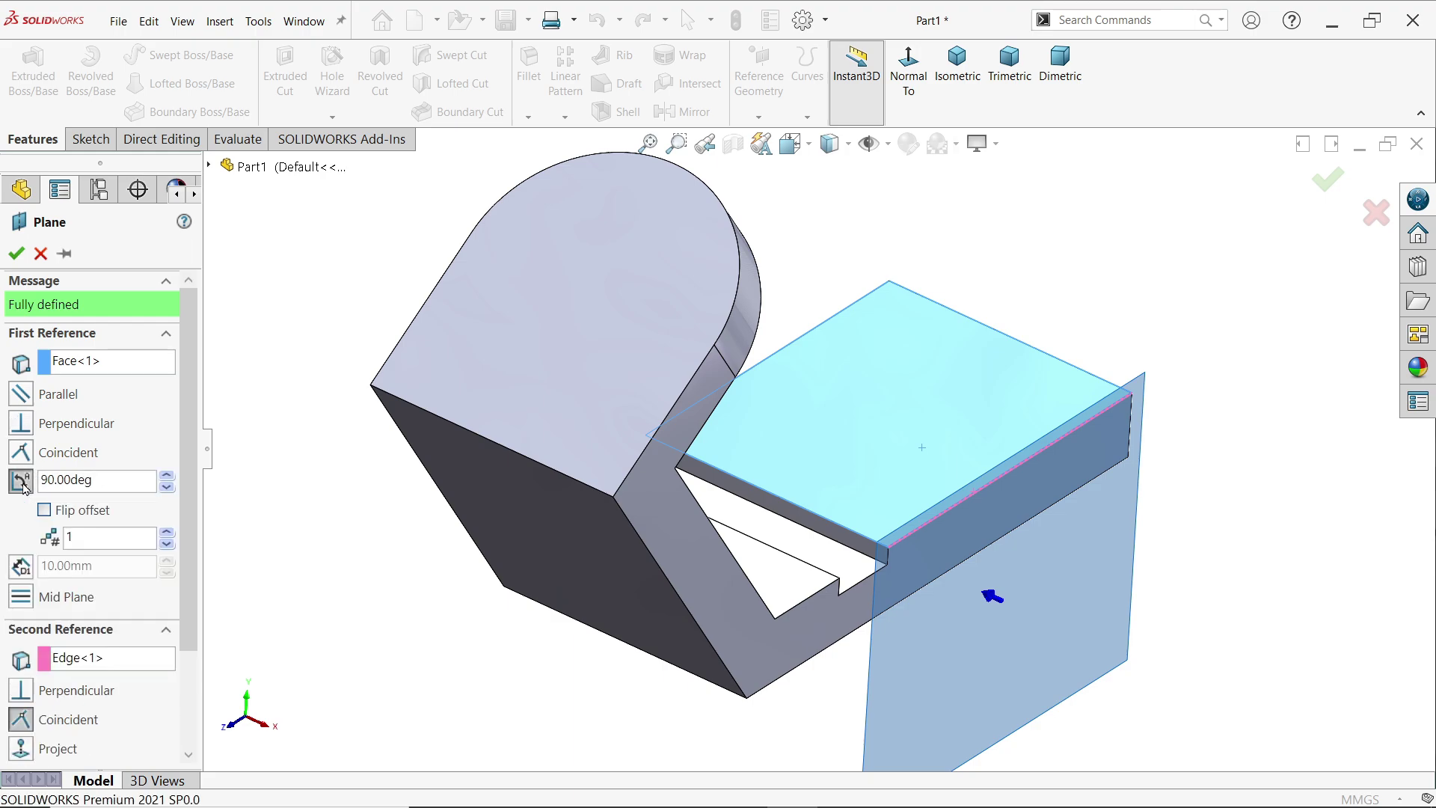
double_click(92, 482)
text(30)
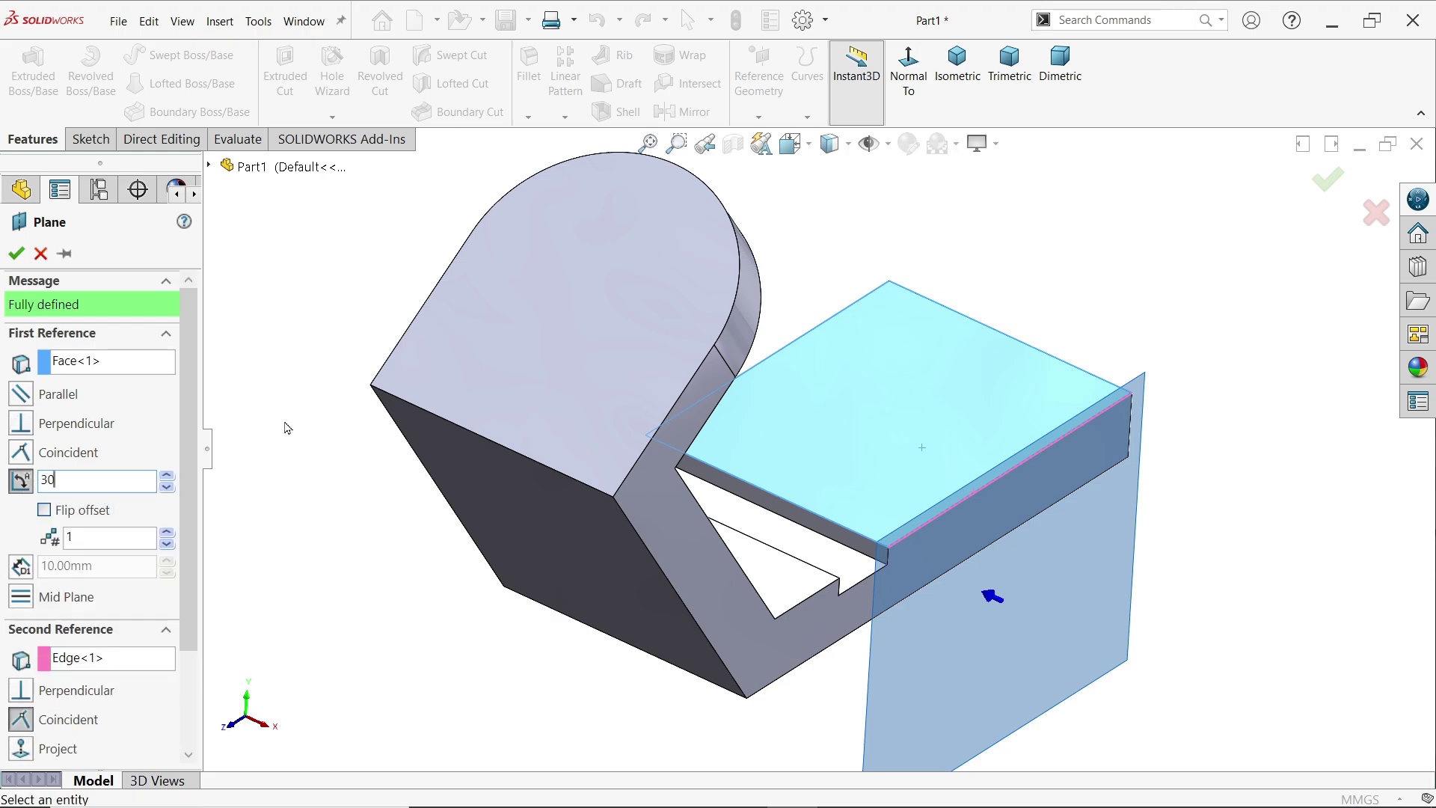
key(Return)
middle_drag(473, 464, 799, 425)
drag(105, 480, 2, 473)
text(25)
key(Return)
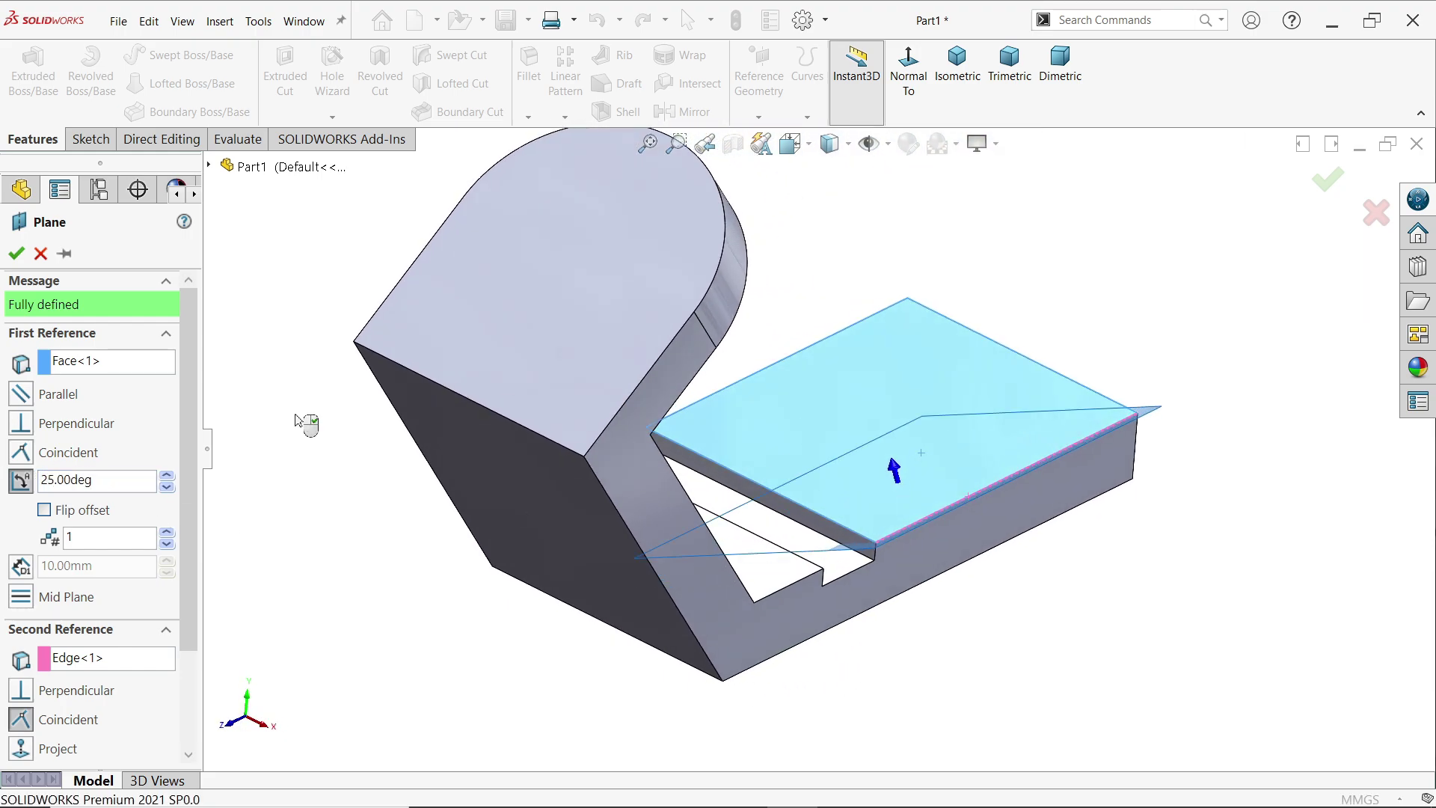
click(44, 510)
middle_drag(464, 497, 235, 440)
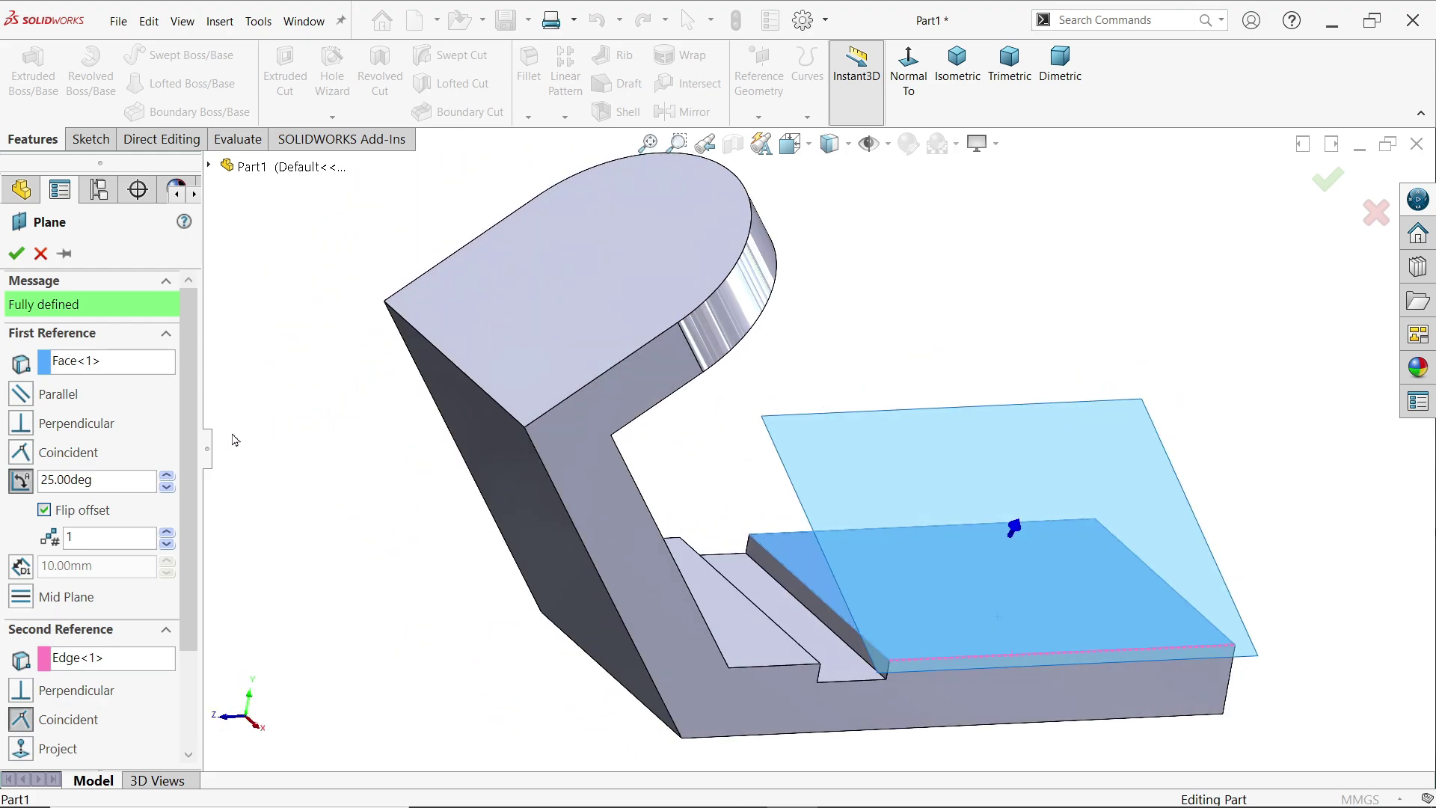
click(16, 253)
Start a new sketch on the angled plane, viewed normal to it
click(90, 139)
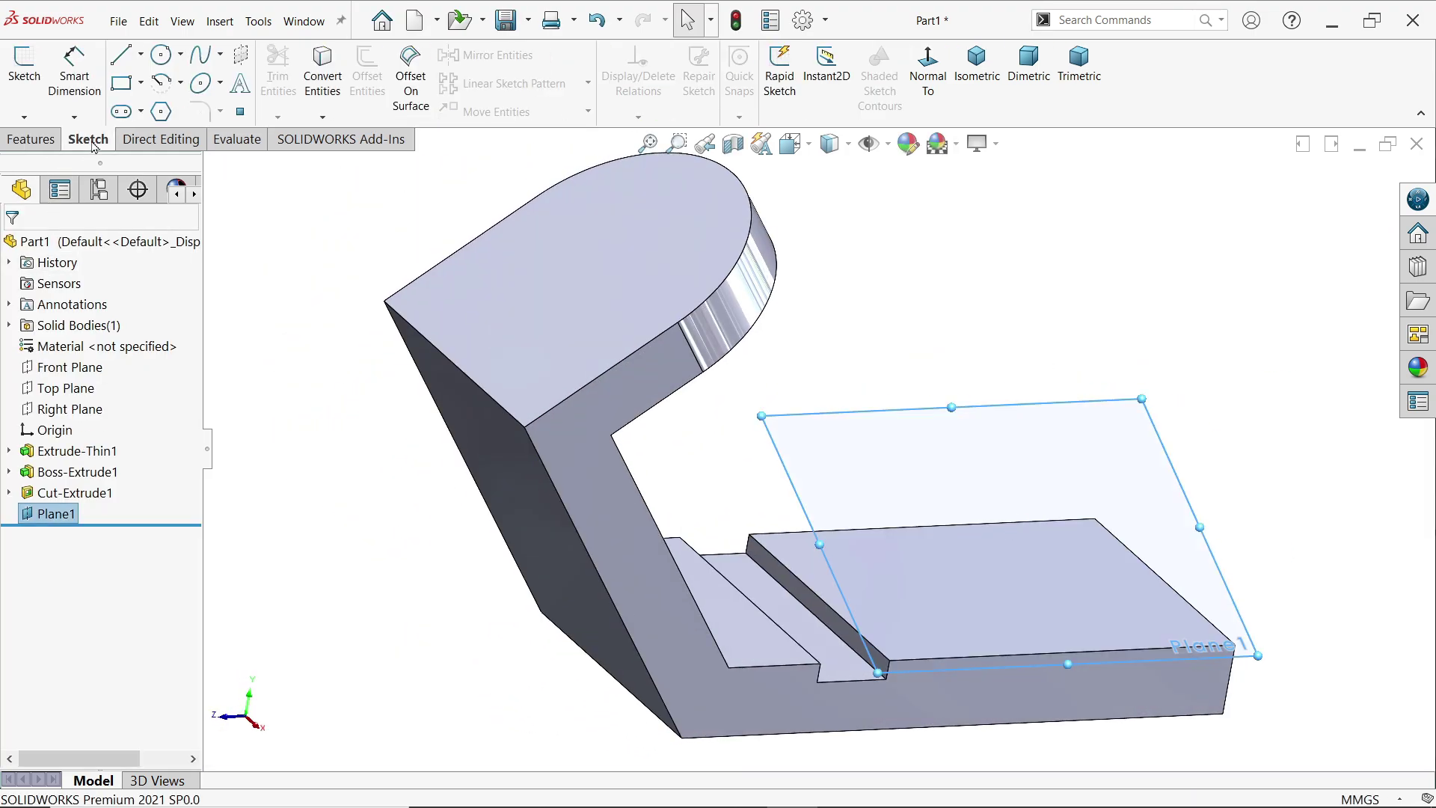
click(25, 75)
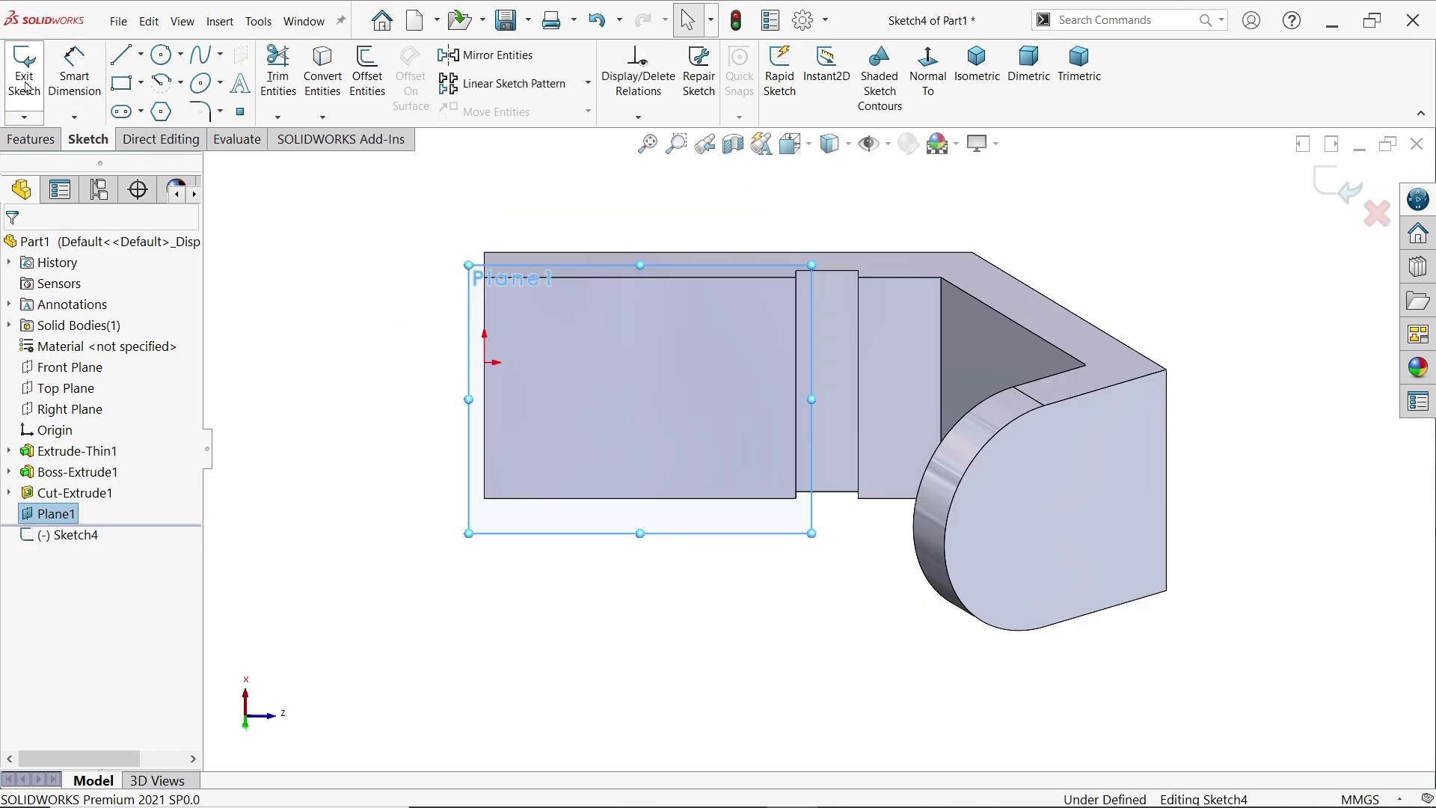
middle_drag(624, 364, 650, 363)
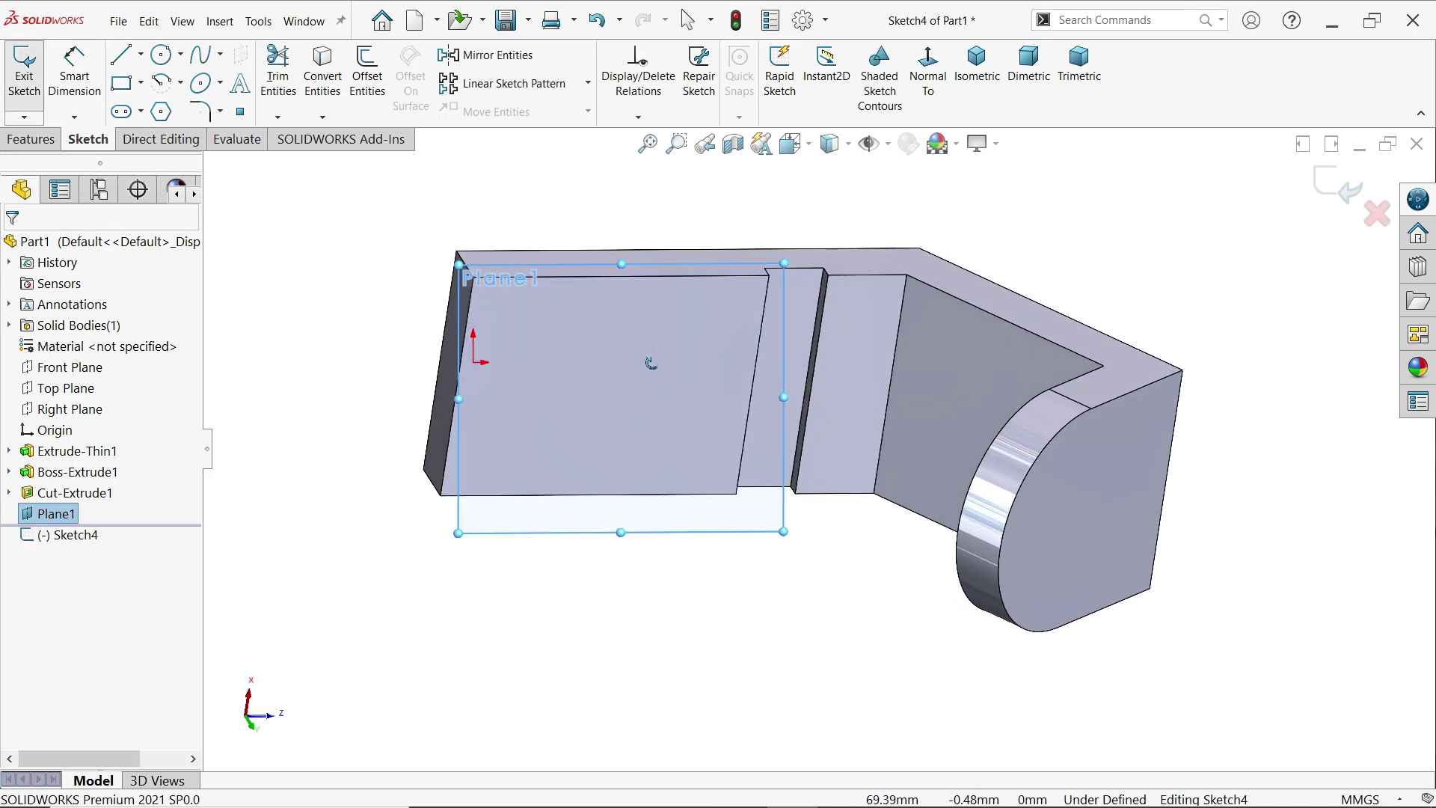
click(928, 75)
Draw the U-shaped tab lines, closing the profile with a top line
click(122, 55)
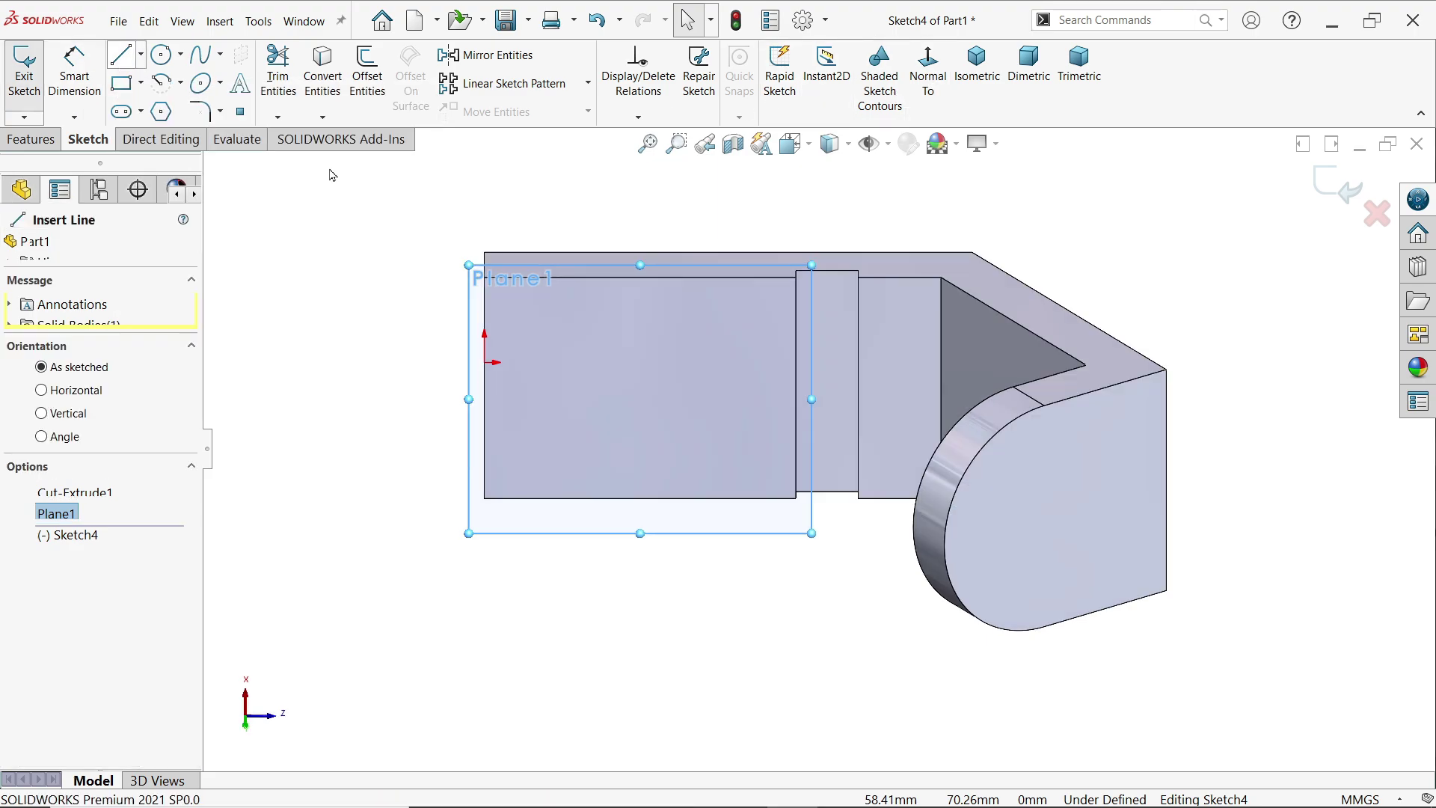
scroll(683, 370, down, 3)
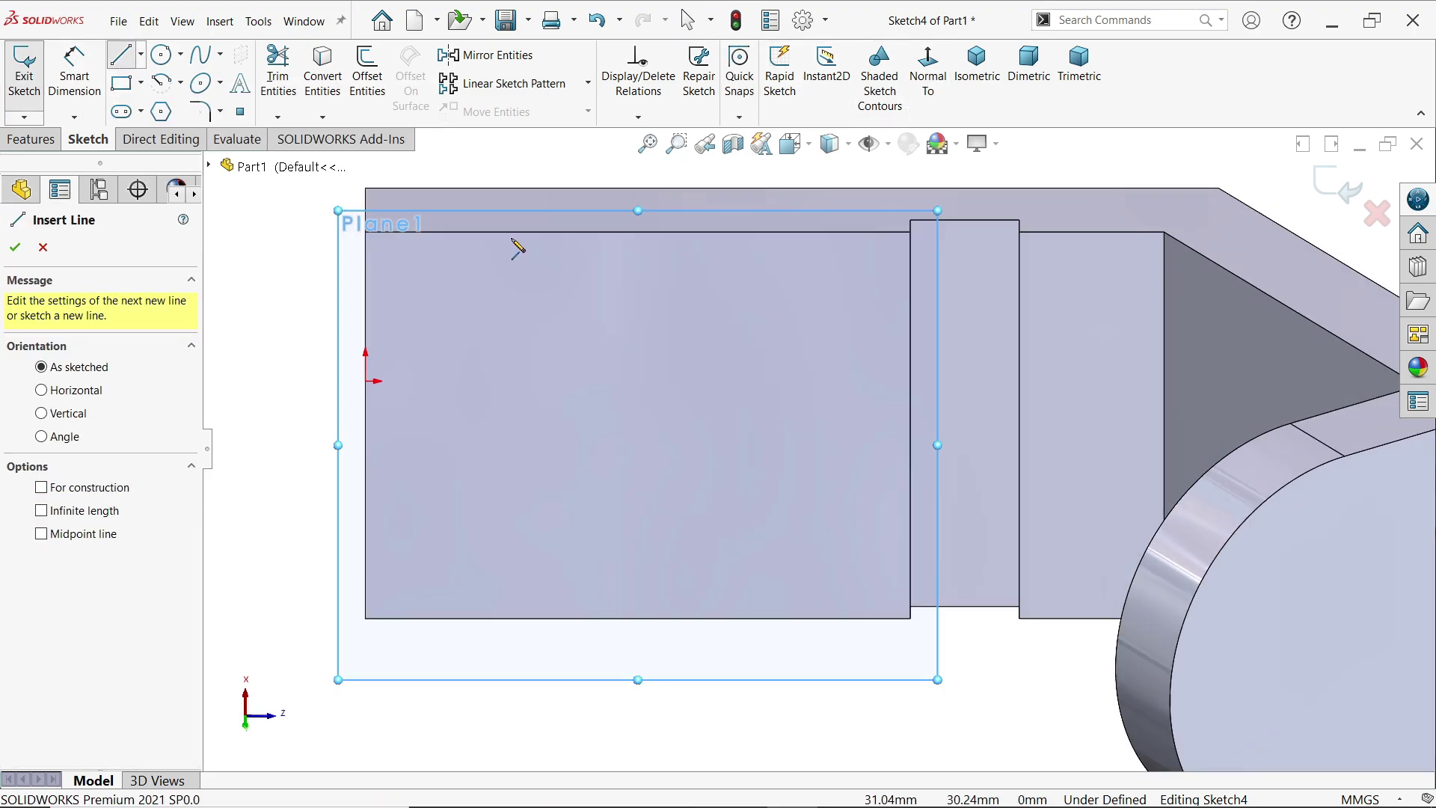
click(511, 233)
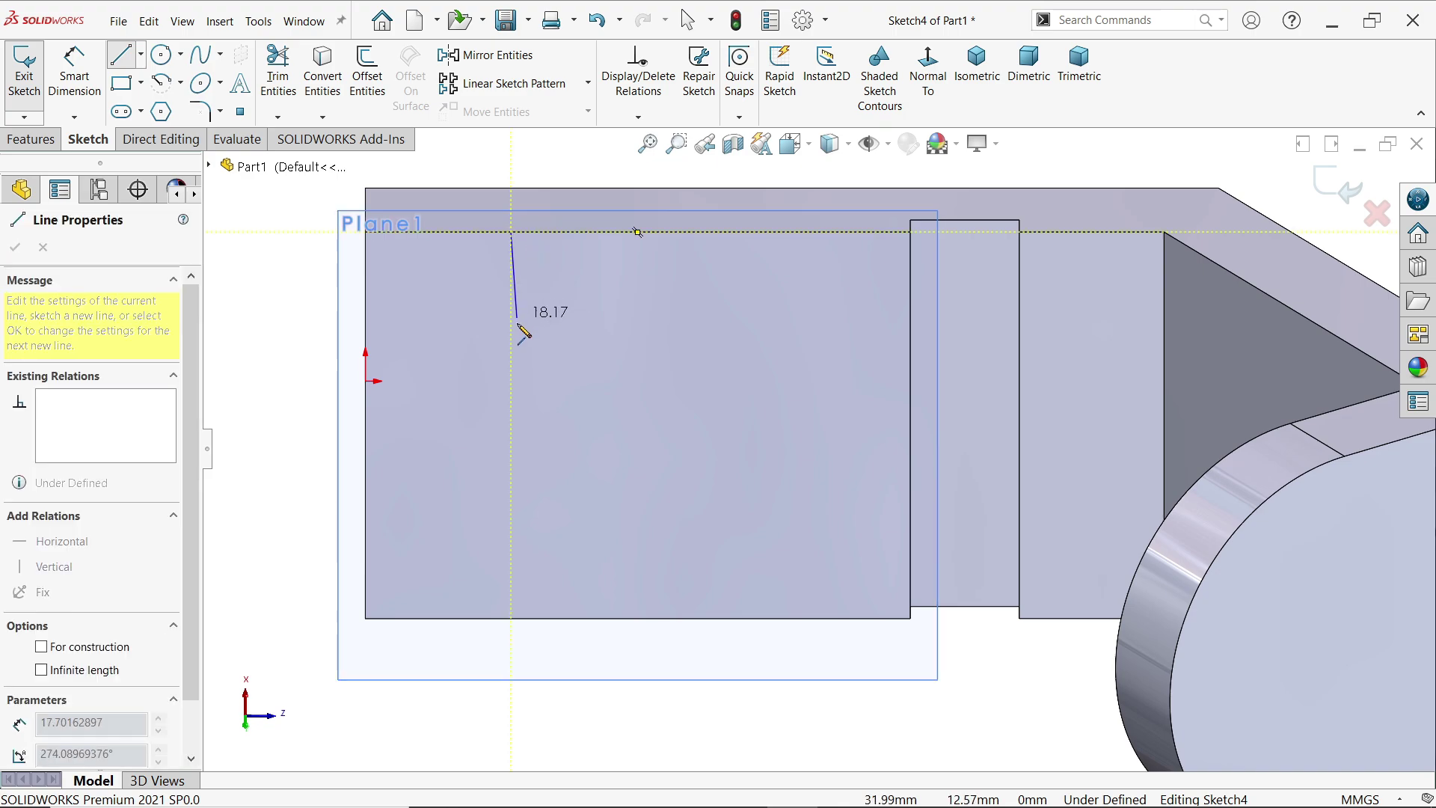
click(511, 372)
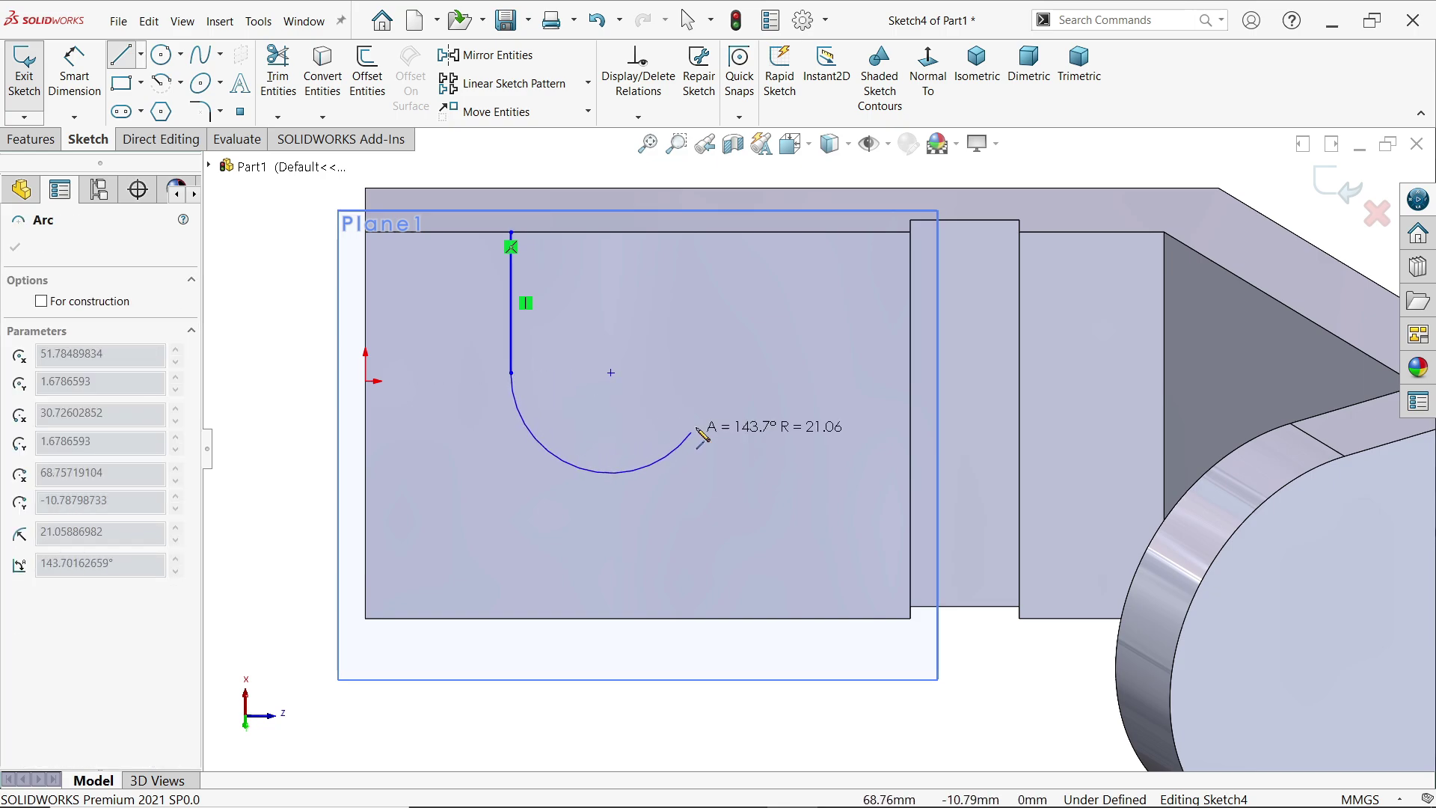
click(709, 373)
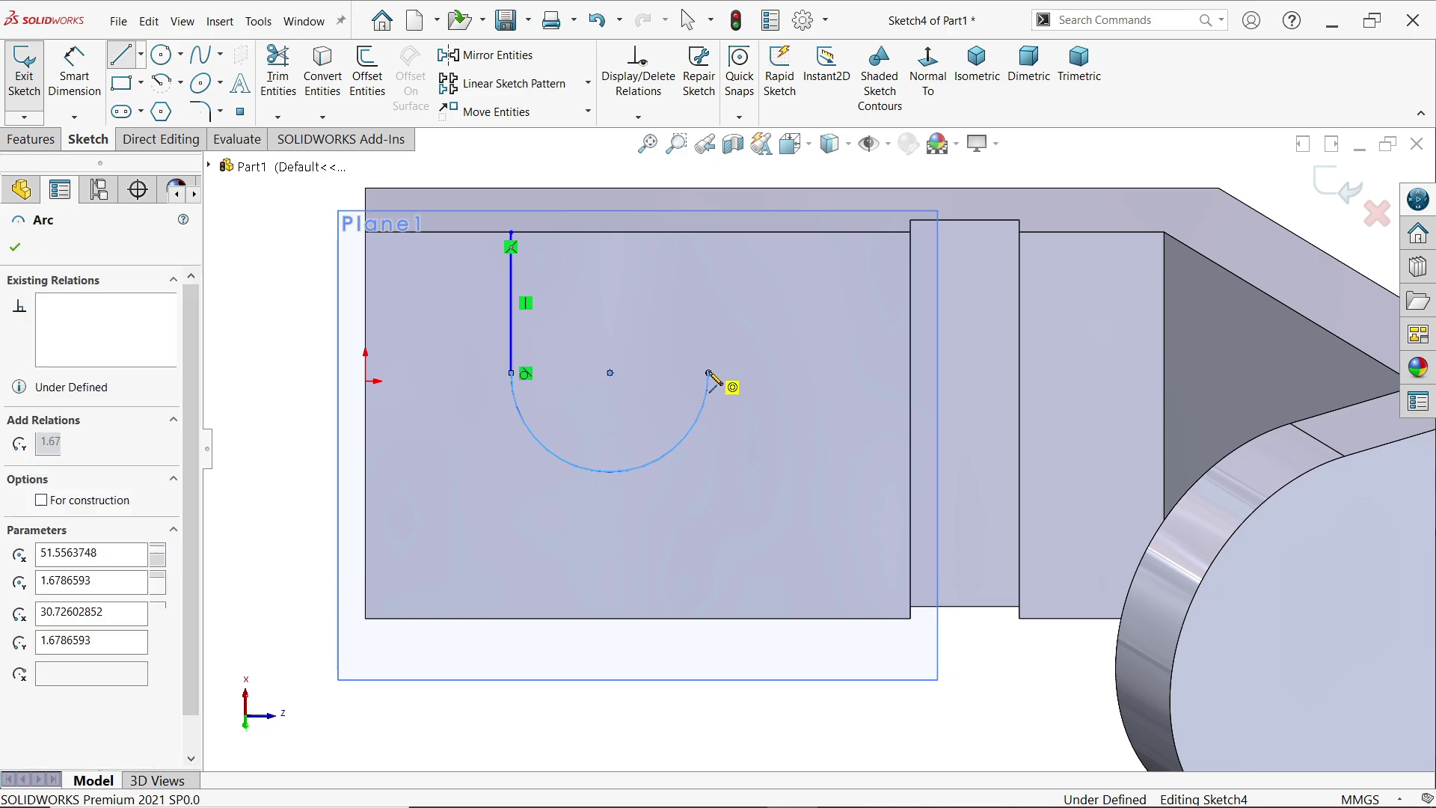
click(709, 233)
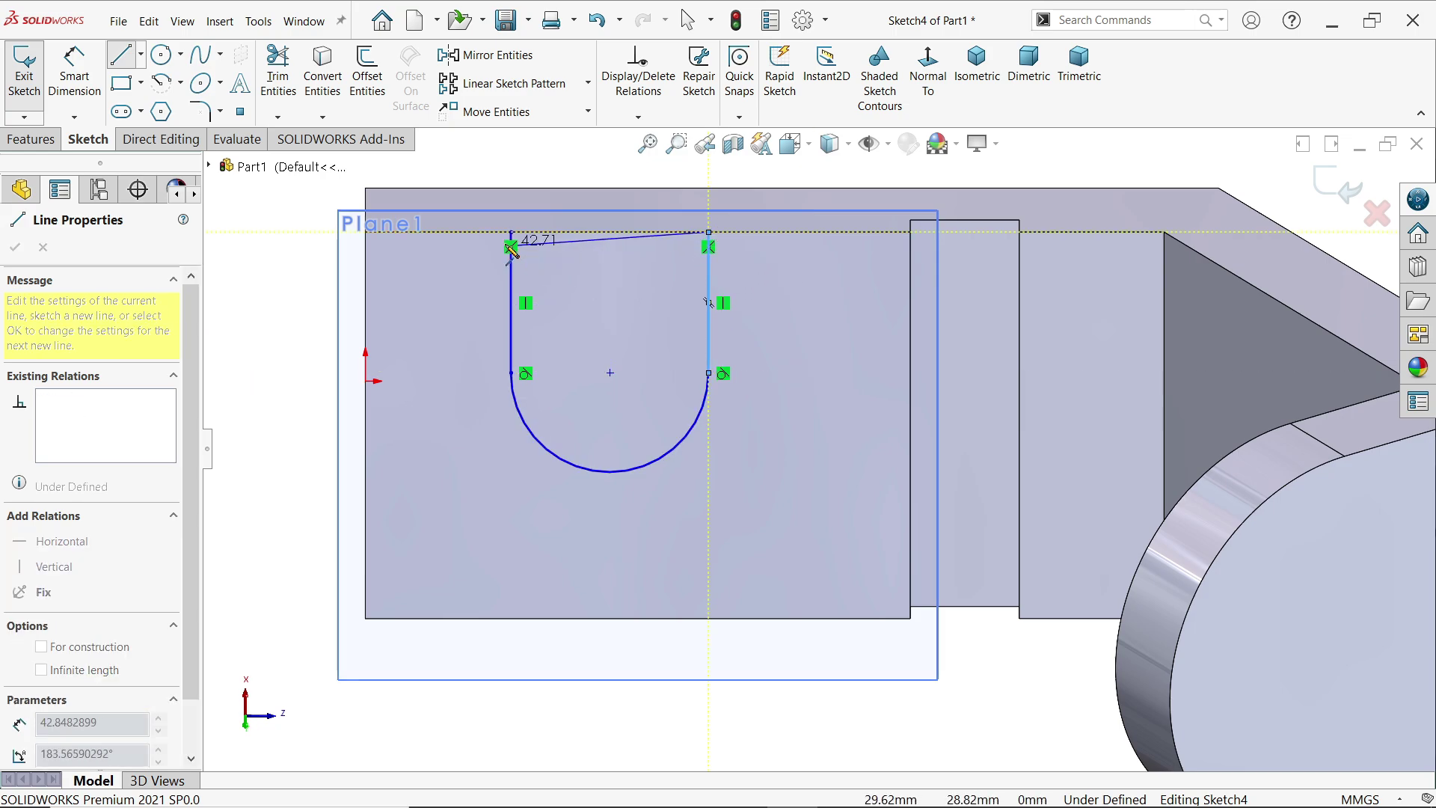
click(510, 232)
Dimension the straight side to 40 mm and the arc to R28
key(d)
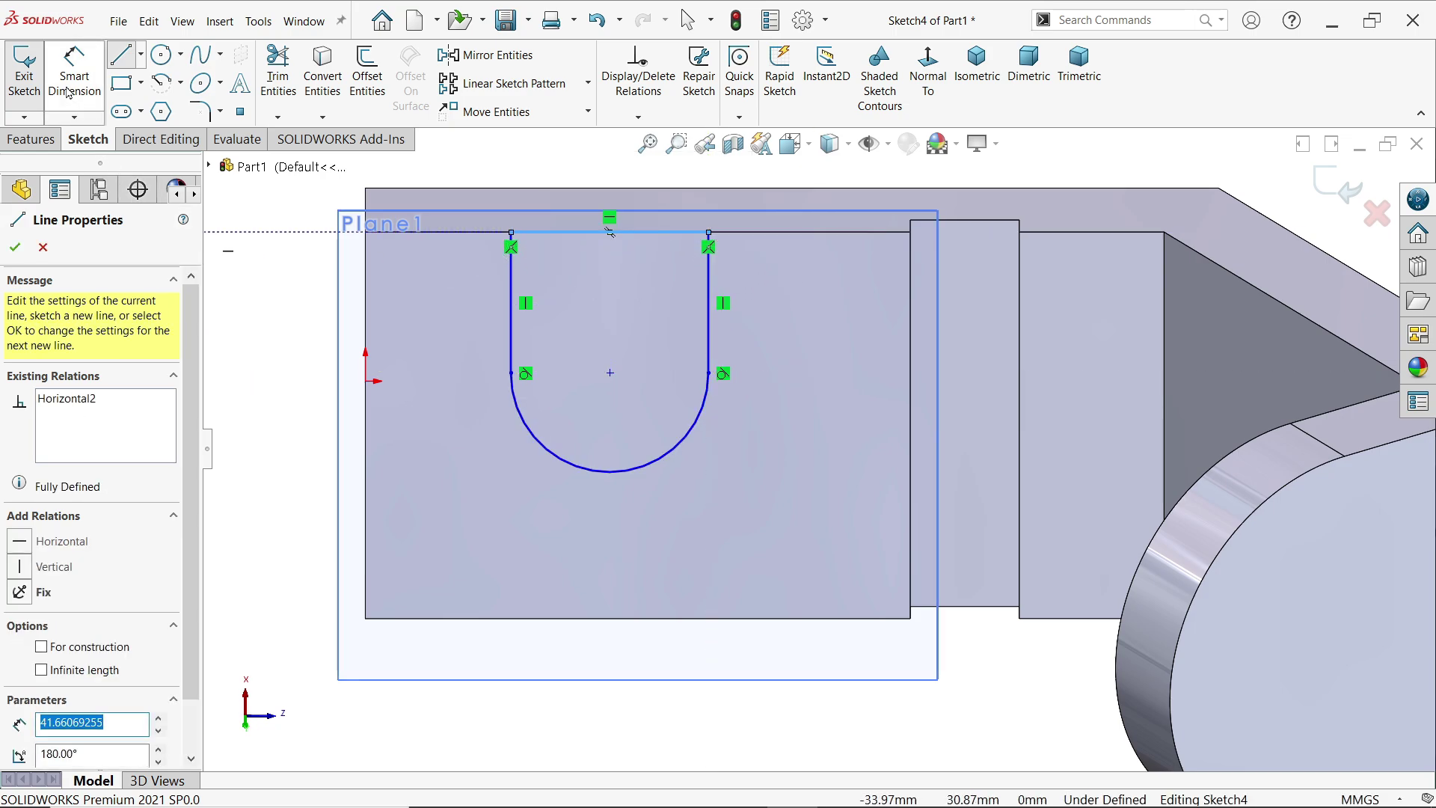
click(511, 323)
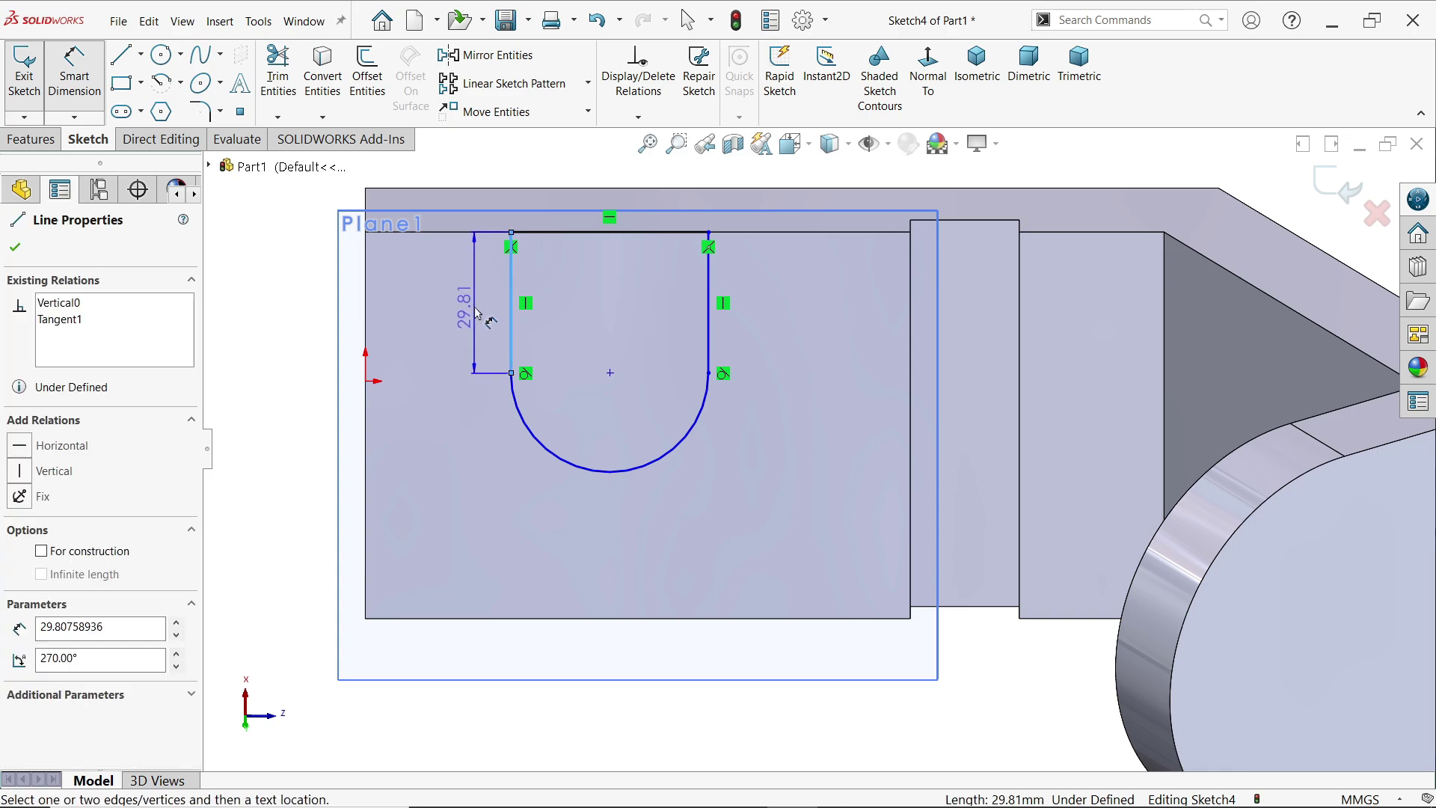
click(477, 313)
key(Return)
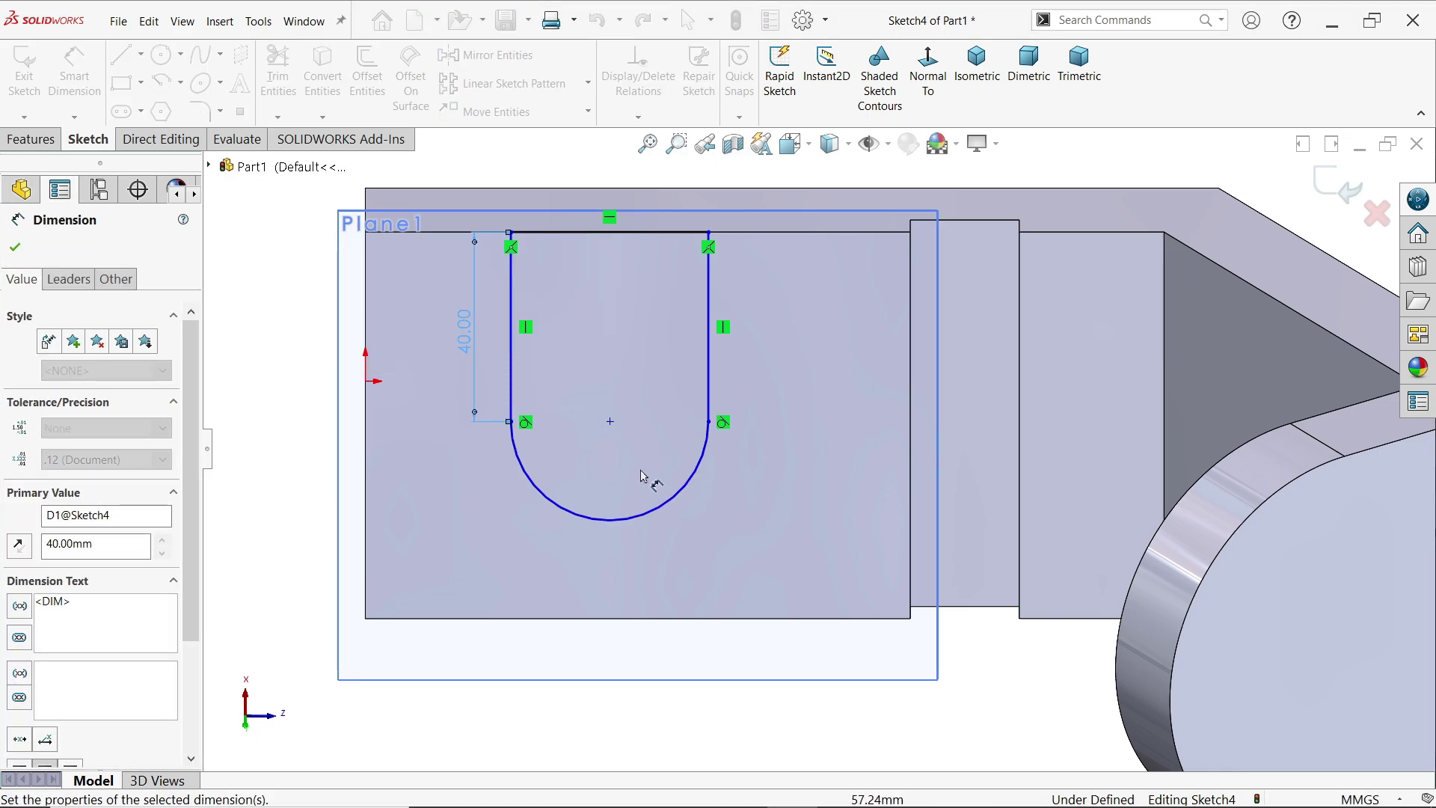
click(625, 527)
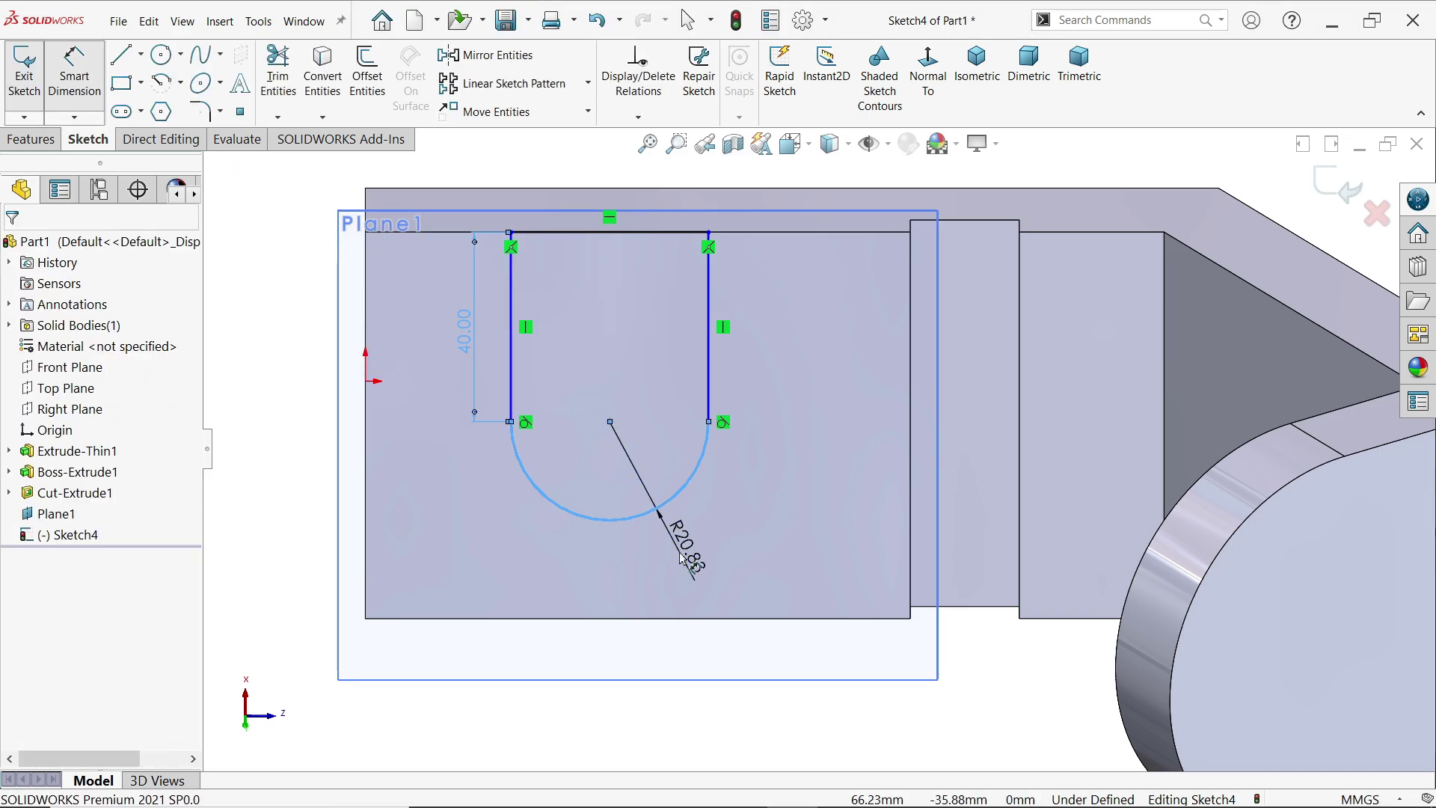
click(682, 559)
text(28)
key(Return)
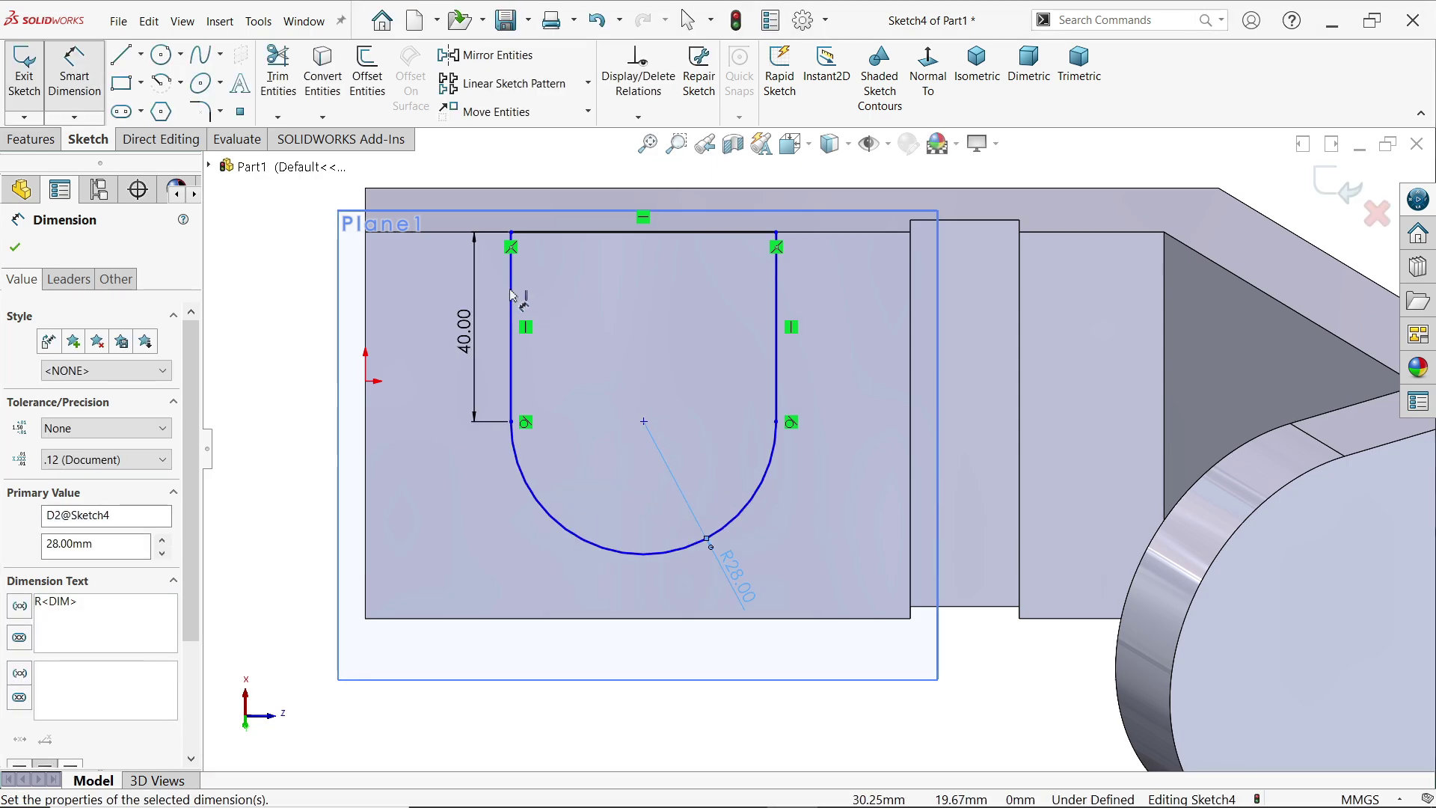
Dimension the tab's left side 30 mm from the part's left edge
click(512, 299)
click(367, 290)
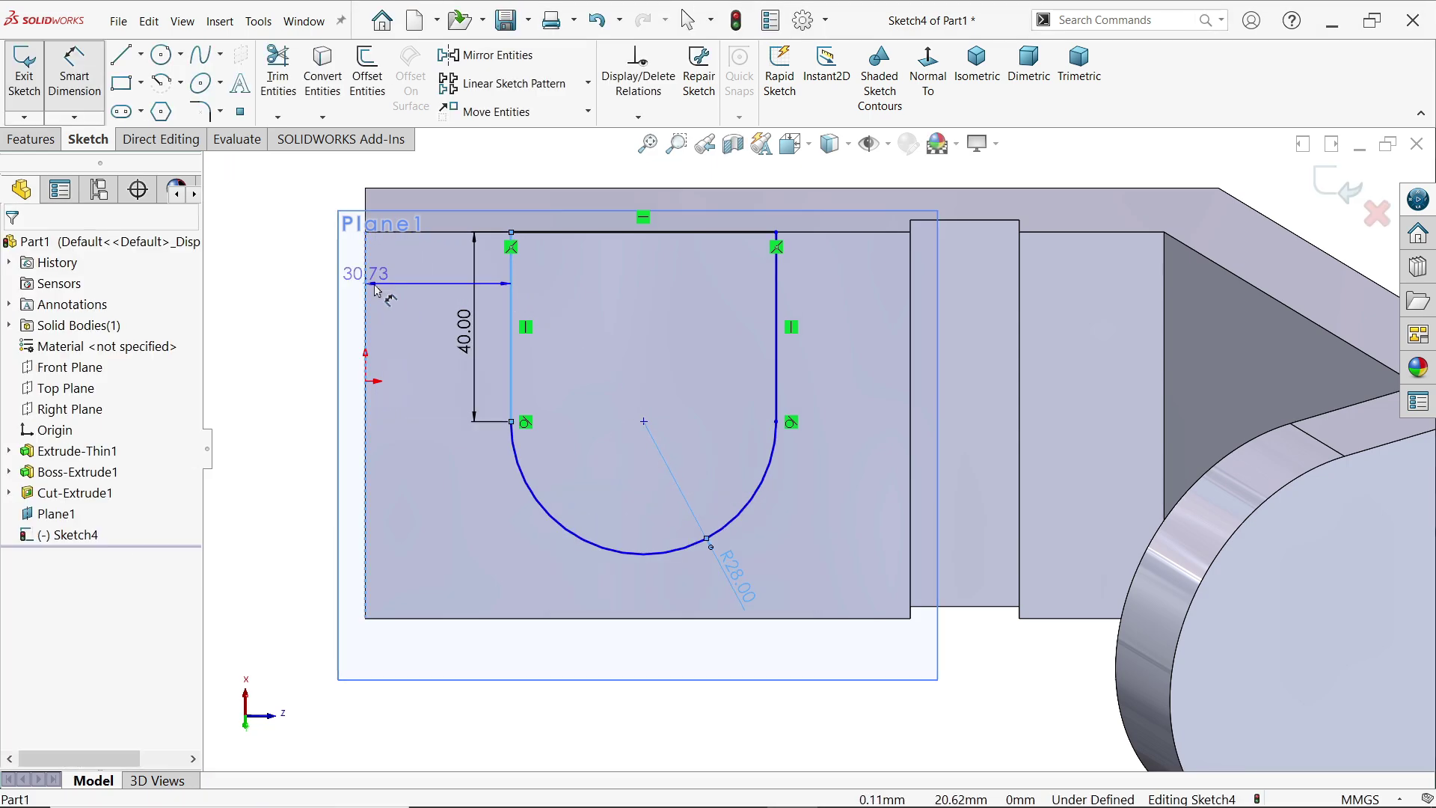
click(434, 172)
text(30)
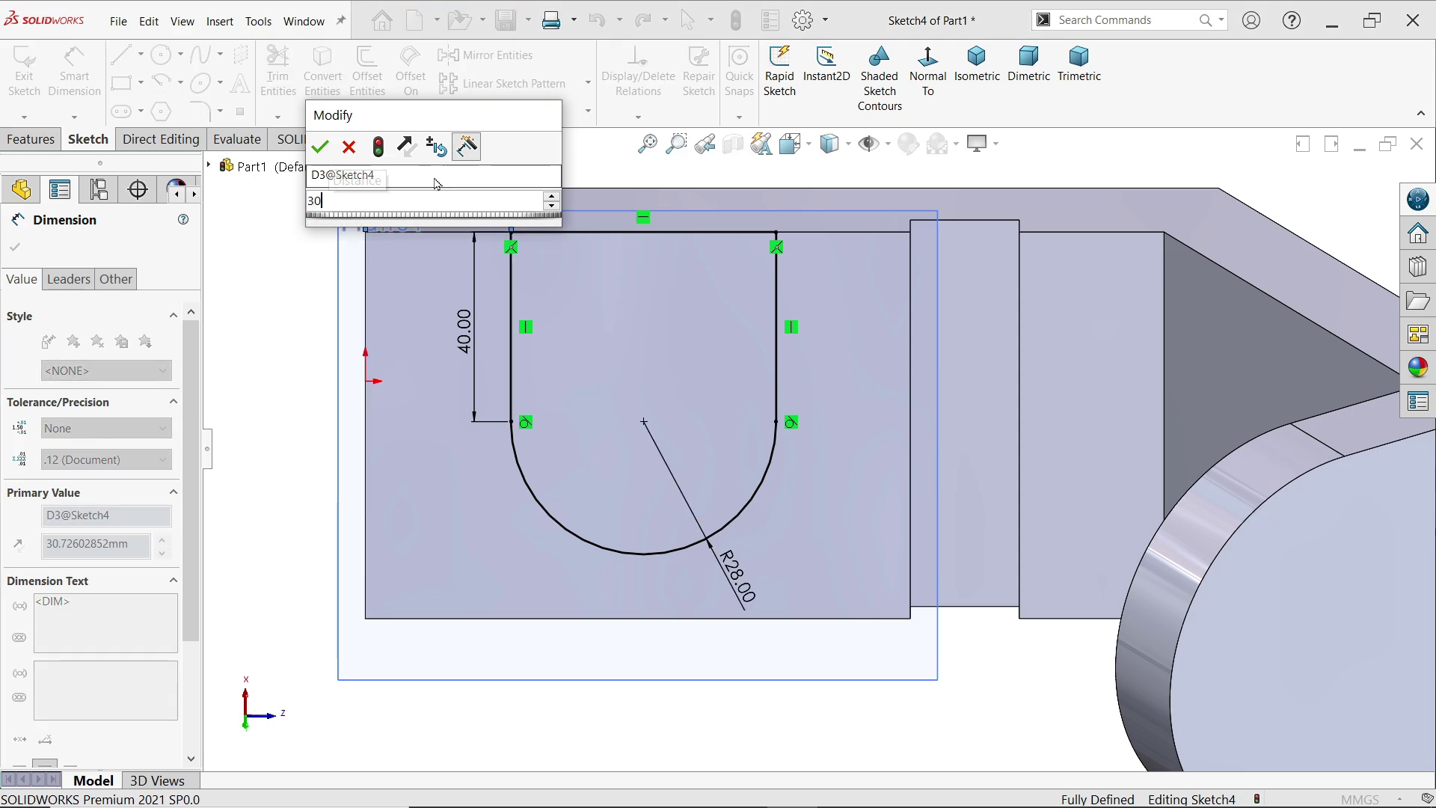
key(Return)
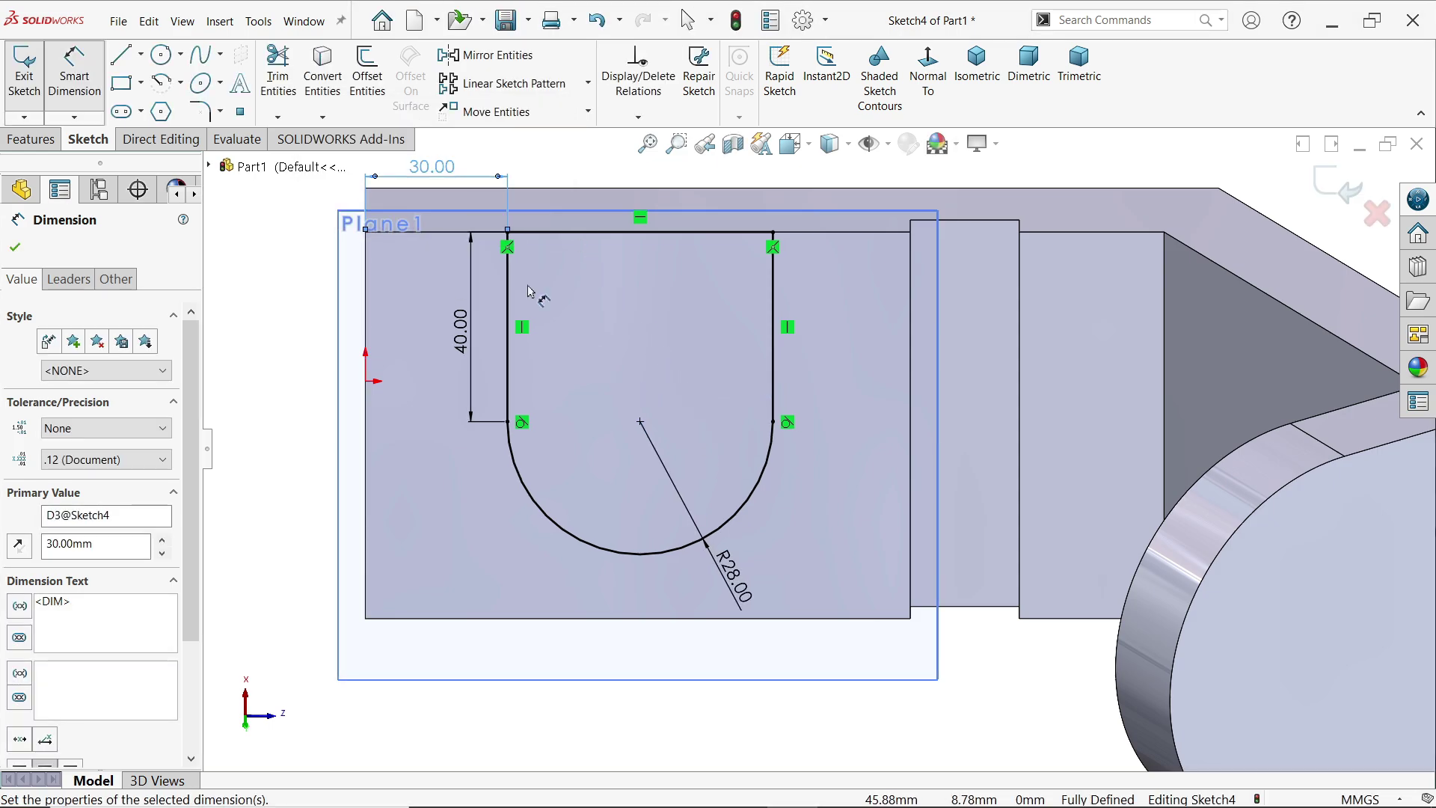
Draw two concentric circles at the tab arc's centre
click(160, 55)
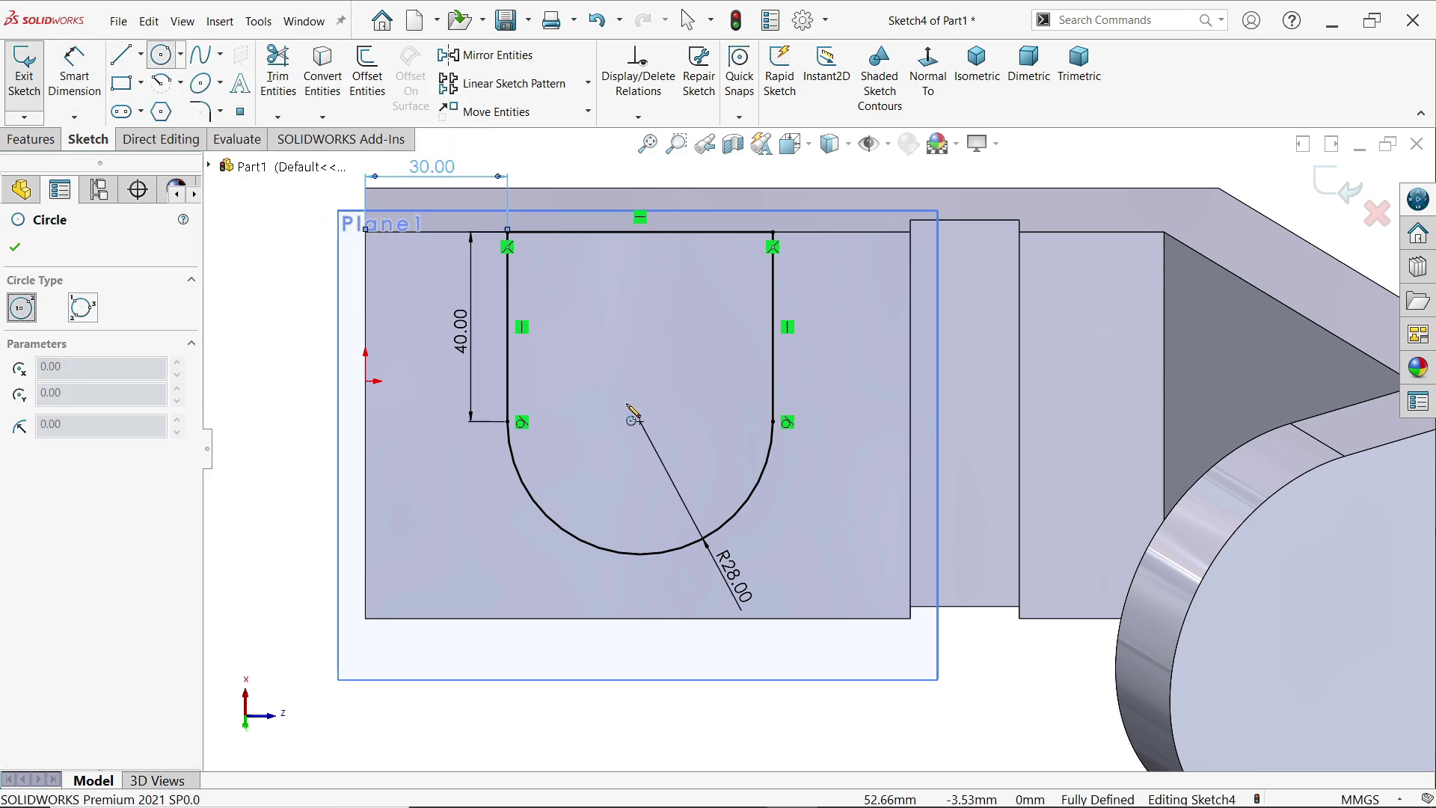
drag(640, 424, 688, 342)
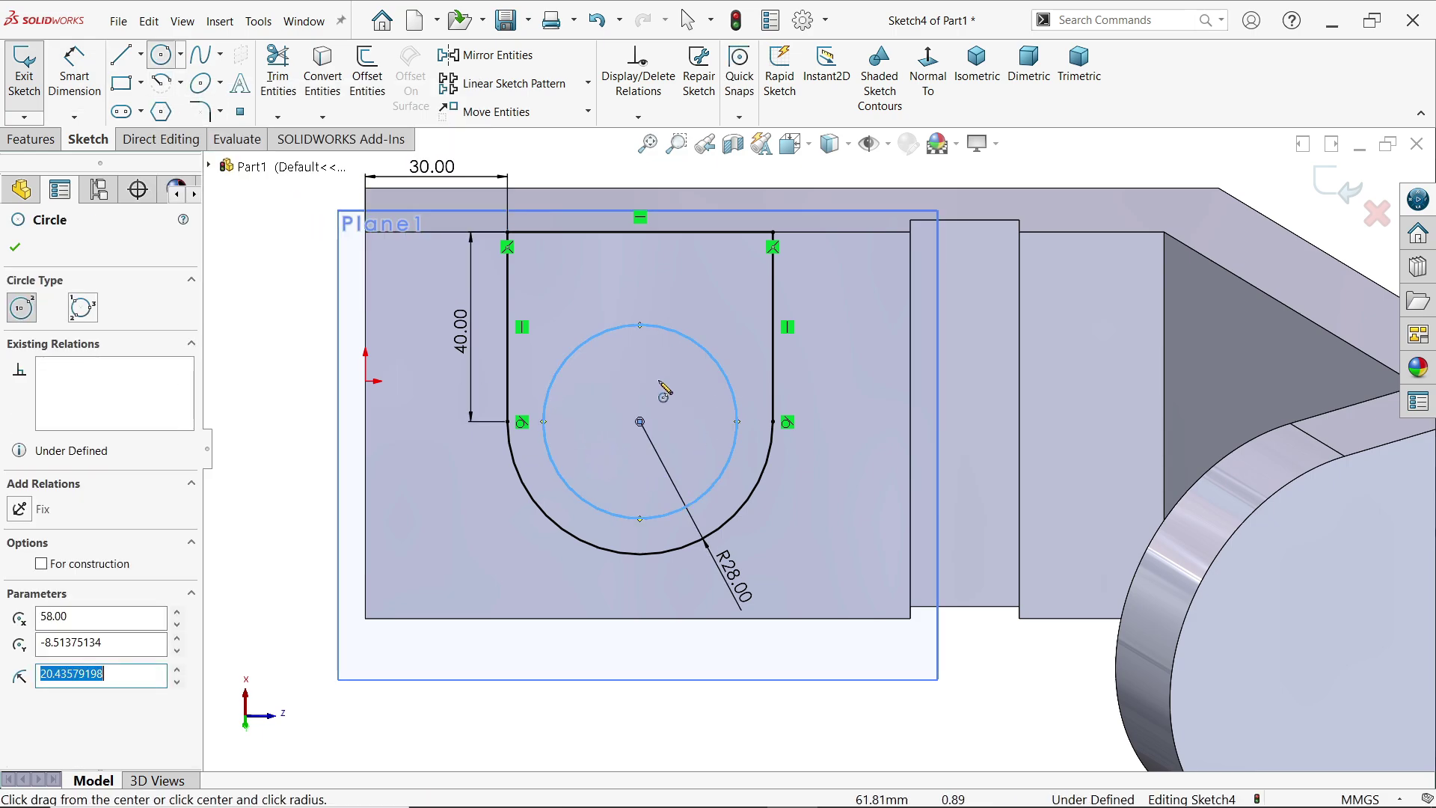
click(644, 423)
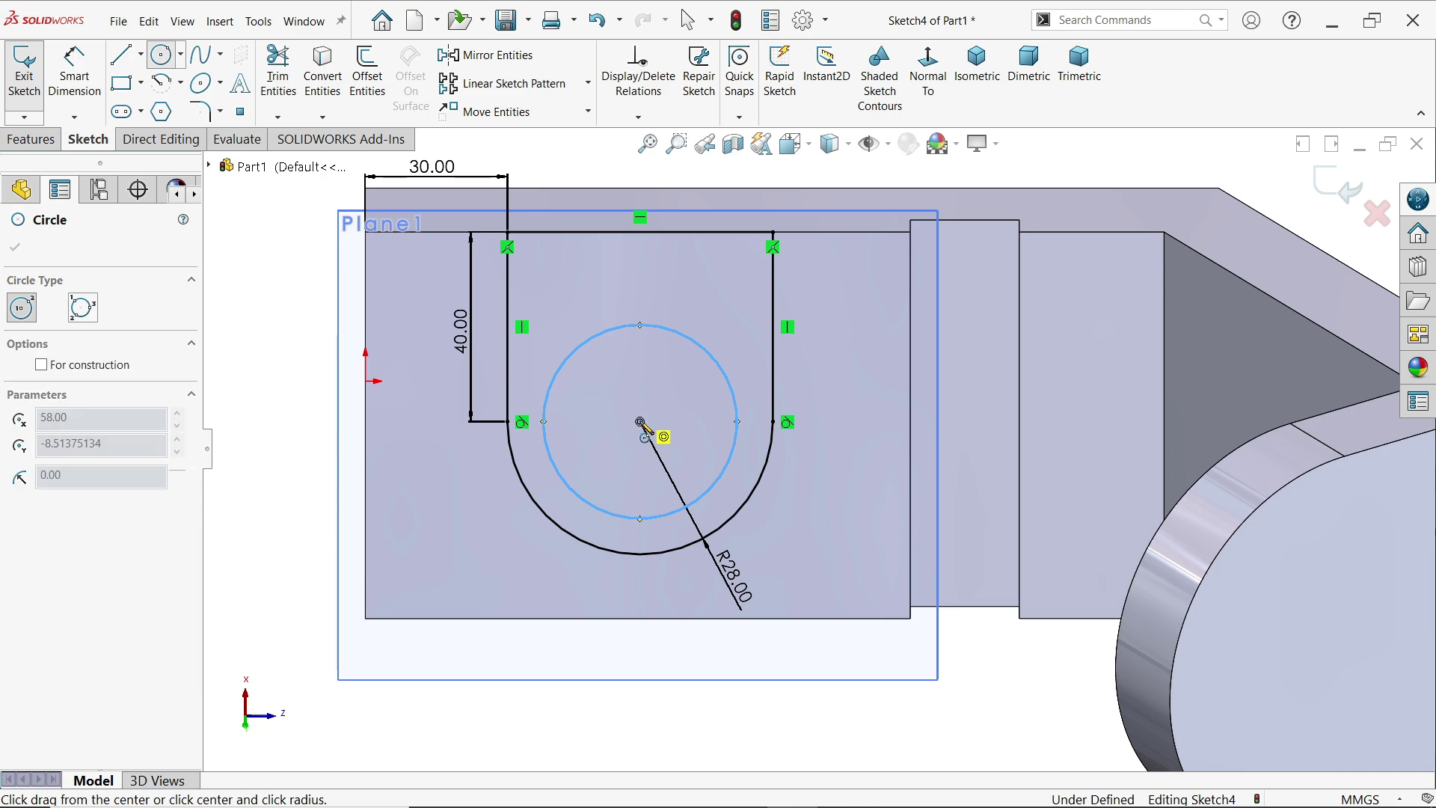
click(647, 386)
Dimension the outer circle Ø35 and the inner circle Ø15
click(74, 75)
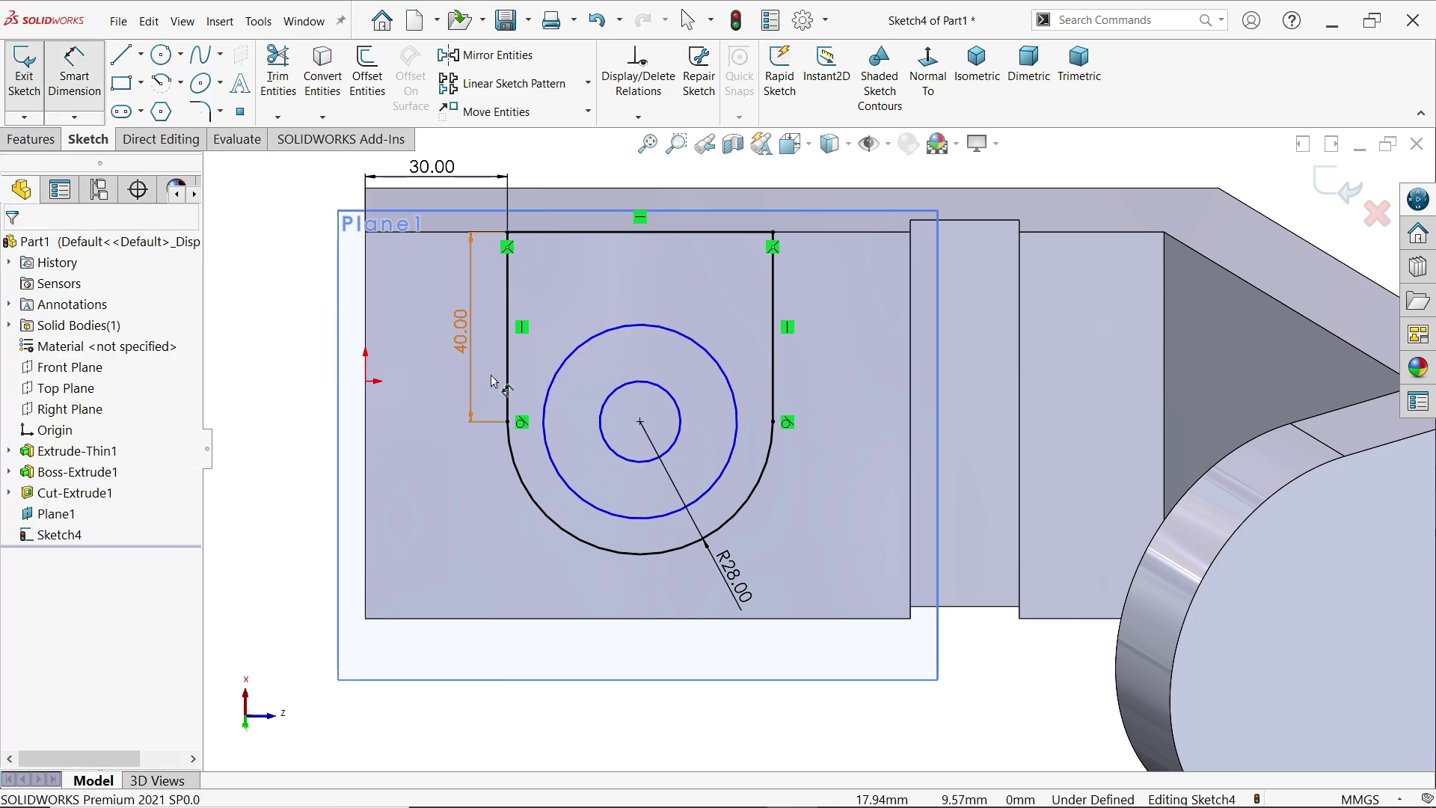
click(642, 326)
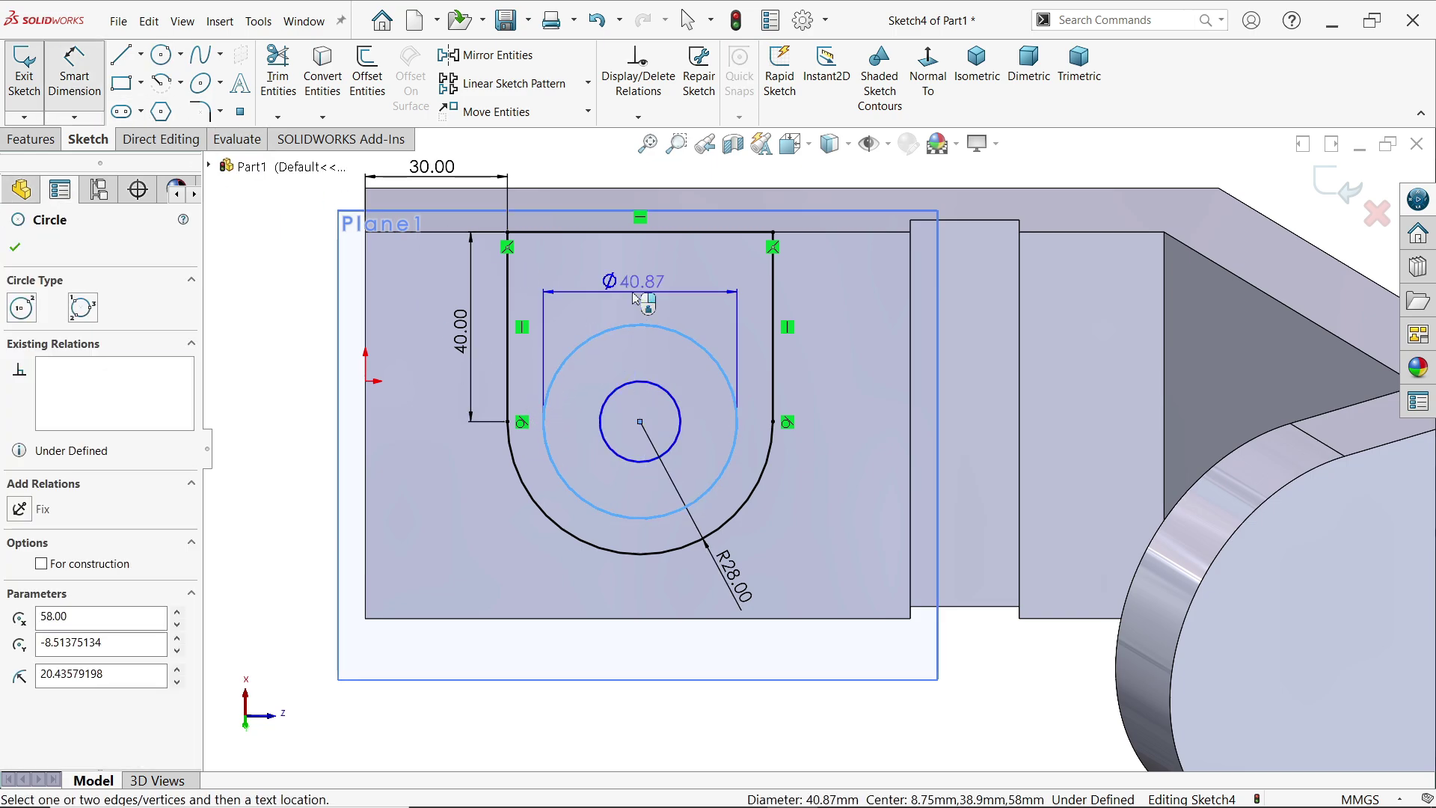
click(638, 296)
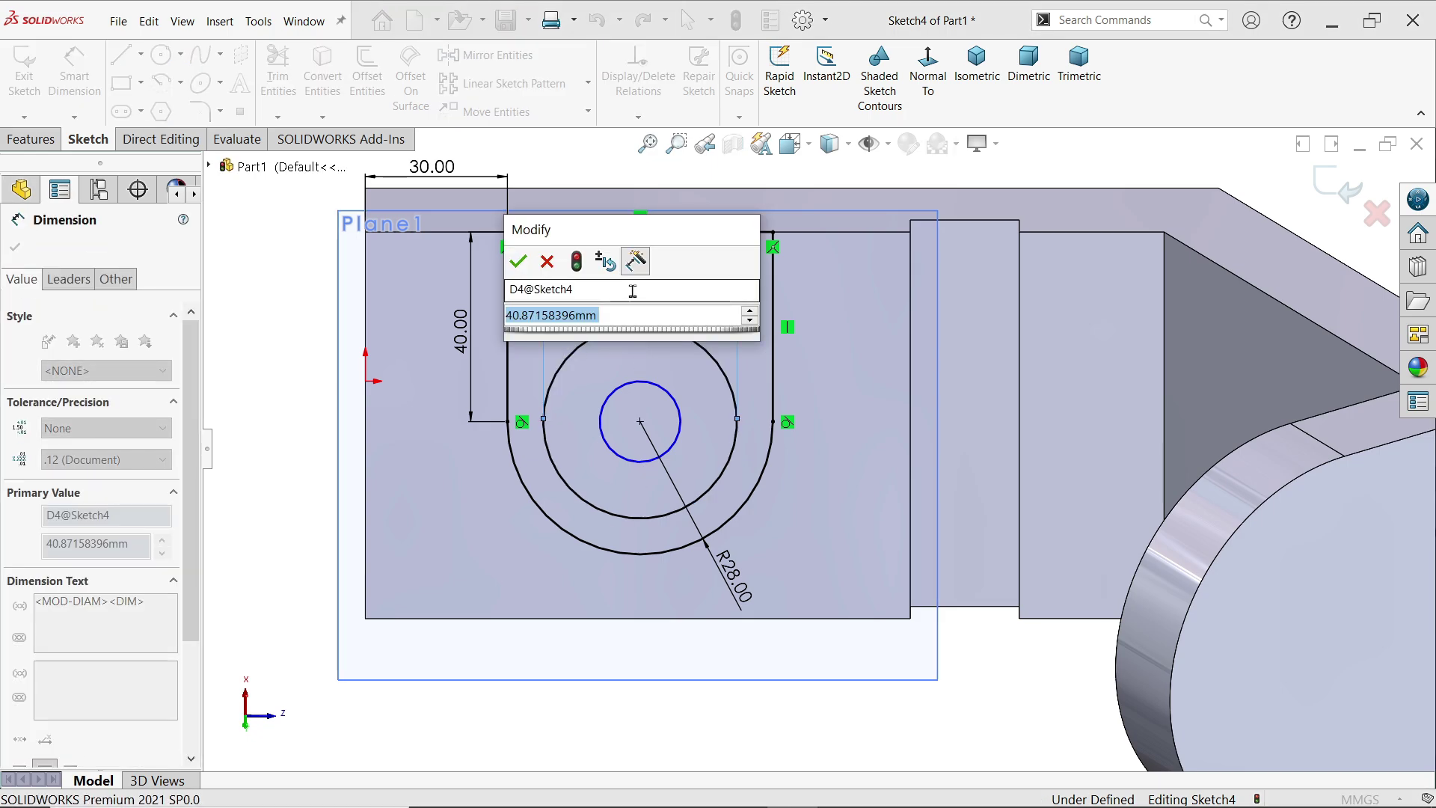
text(35)
key(Return)
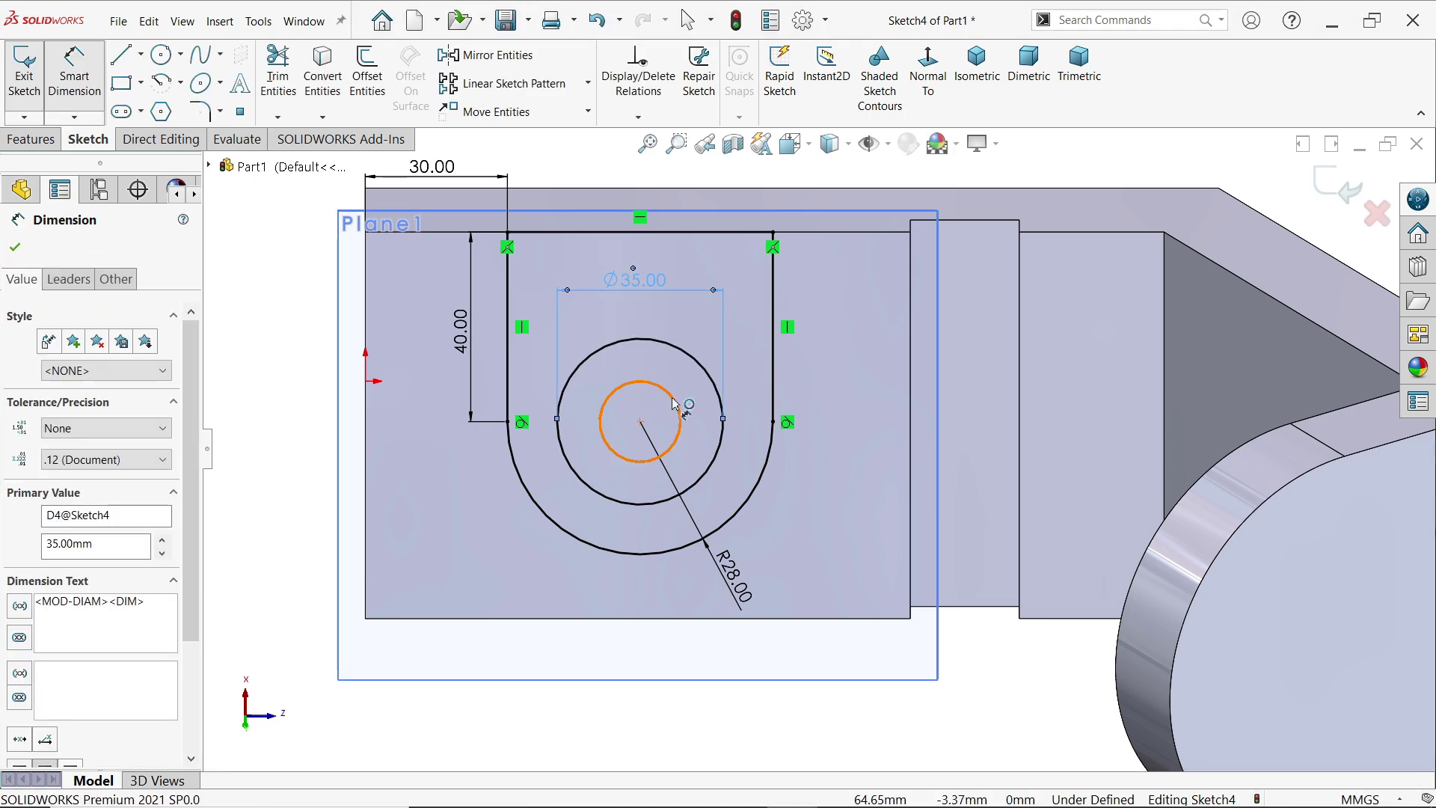
click(673, 403)
click(800, 374)
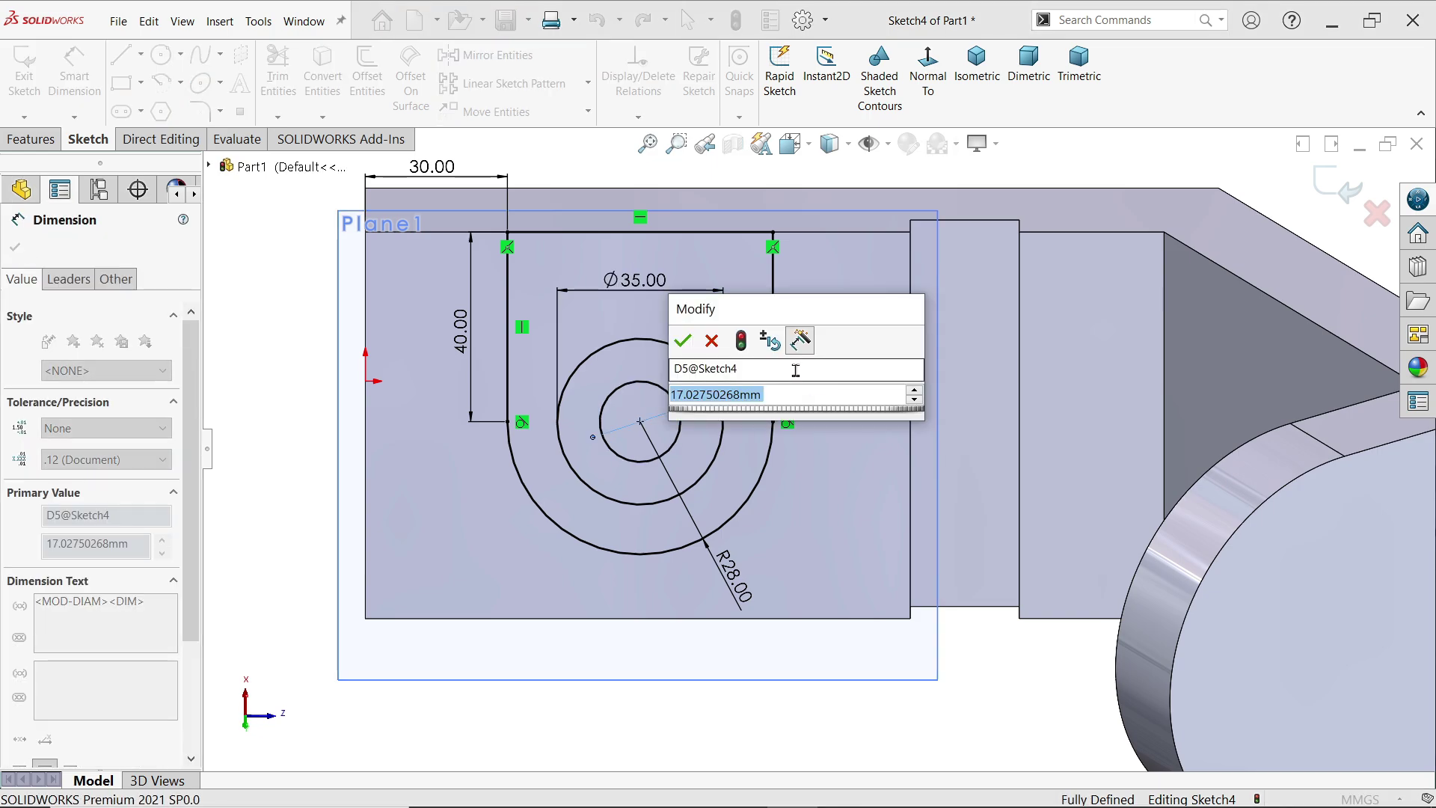
text(15)
key(Return)
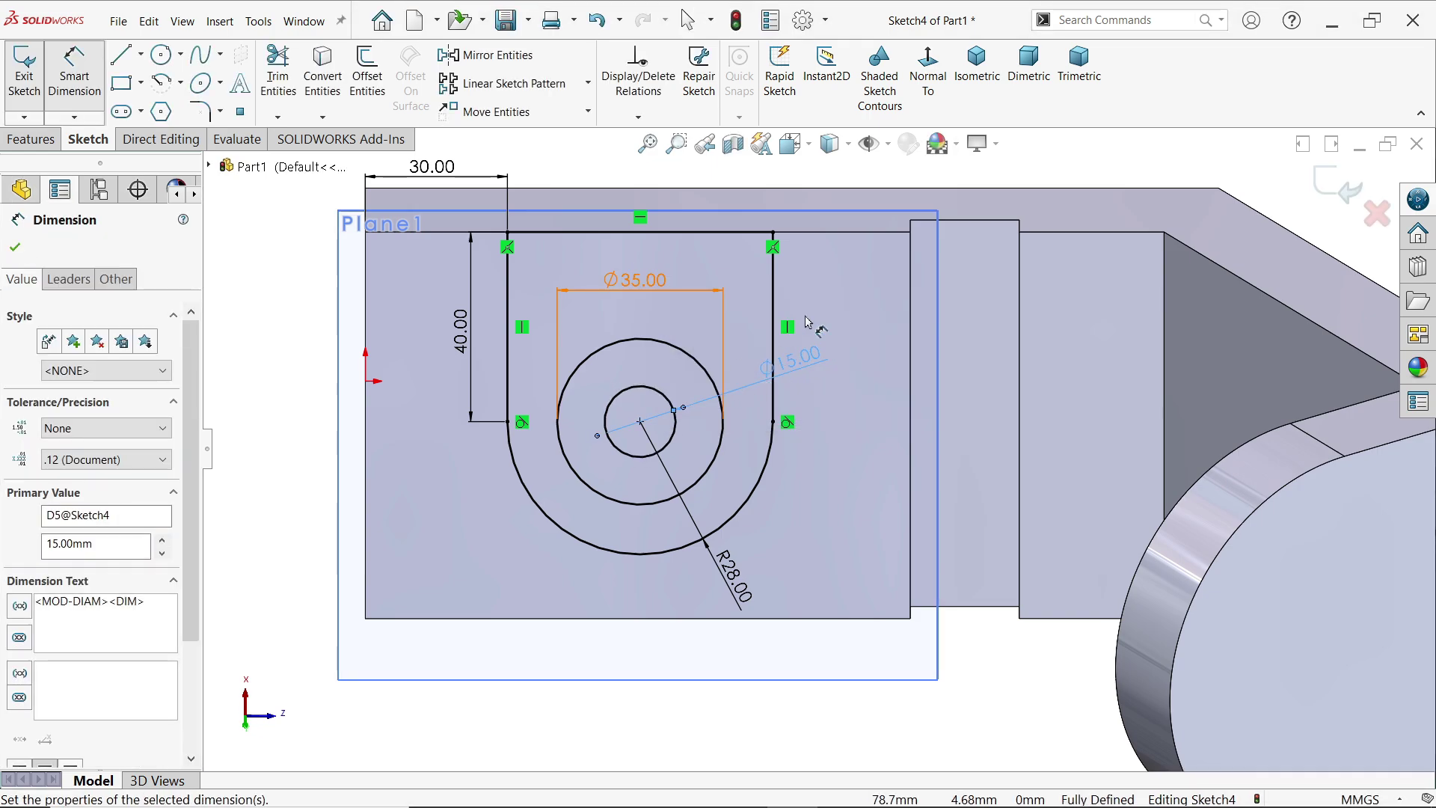
Switch to isometric view and exit the tab sketch
click(975, 64)
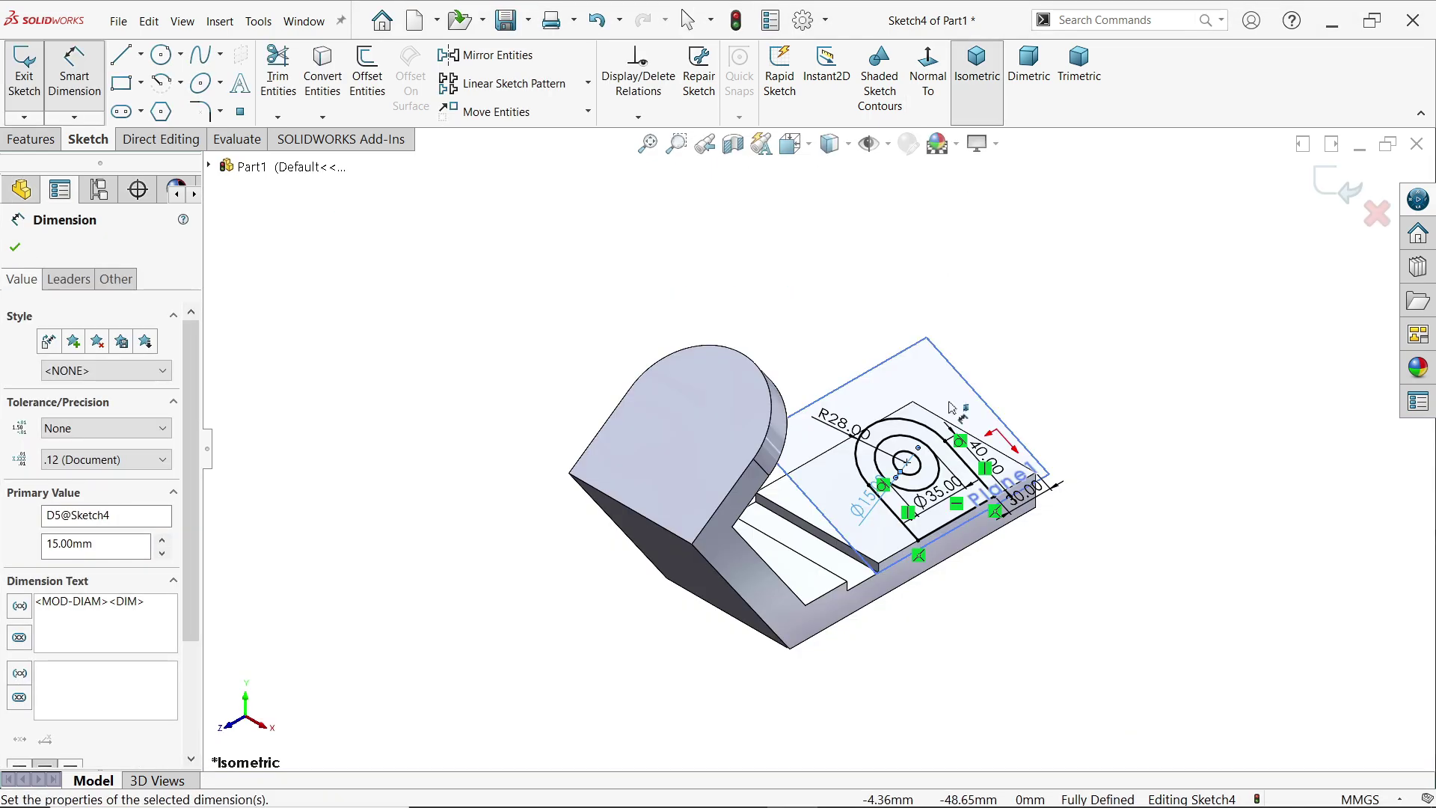
scroll(965, 482, down, 3)
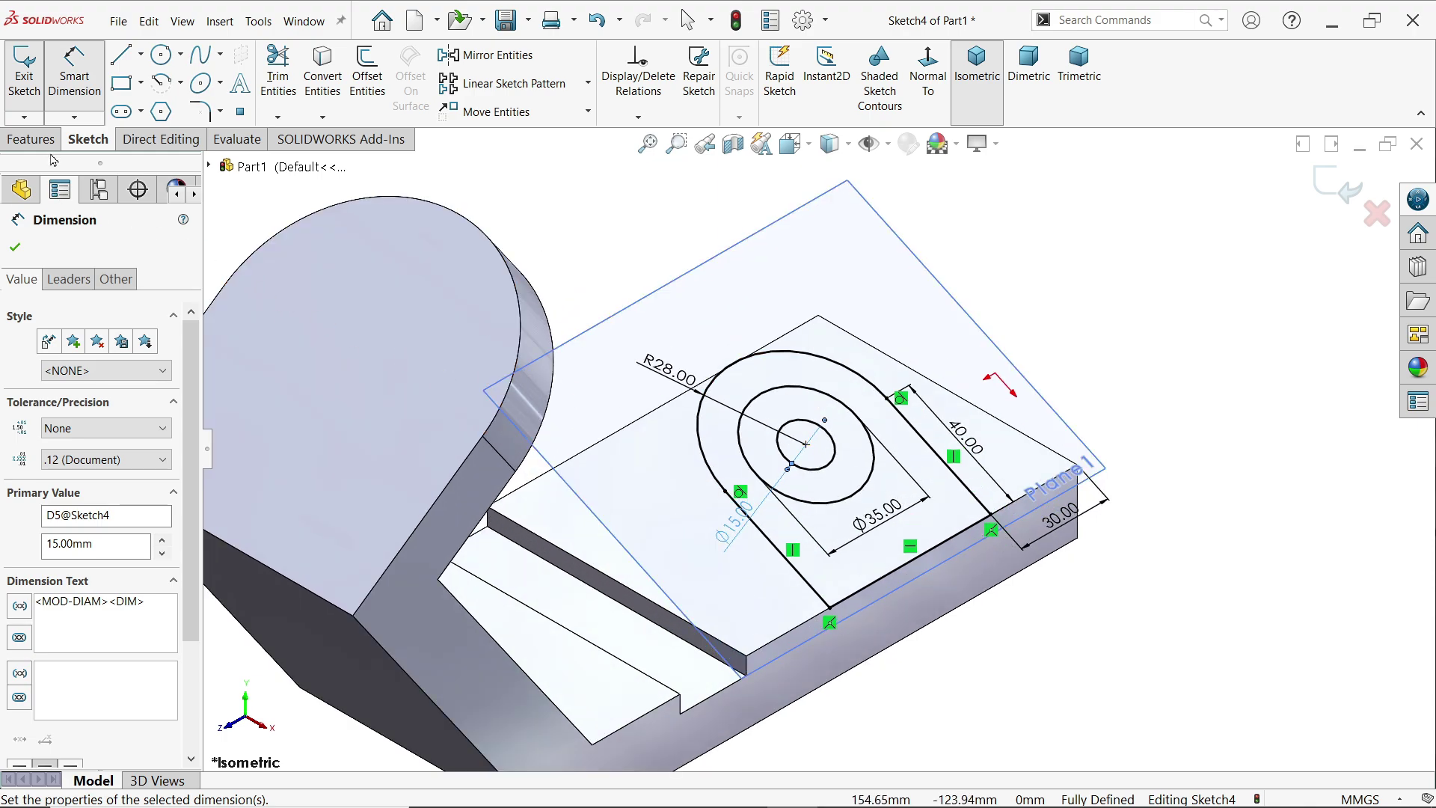
click(1338, 187)
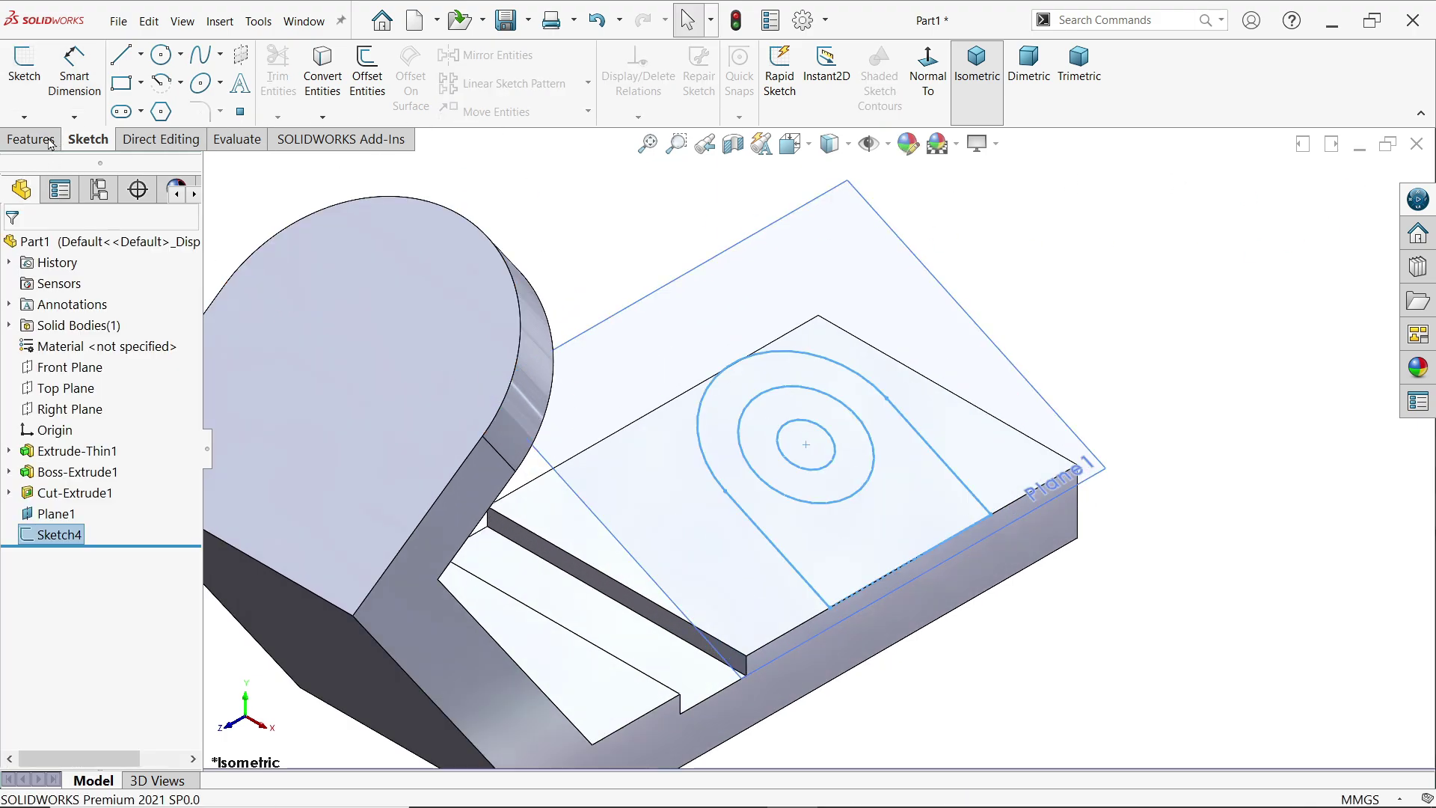
Extrude the U-shaped outer contour in reverse direction, Up To Next, creating Boss-Extrude2
click(31, 139)
click(33, 71)
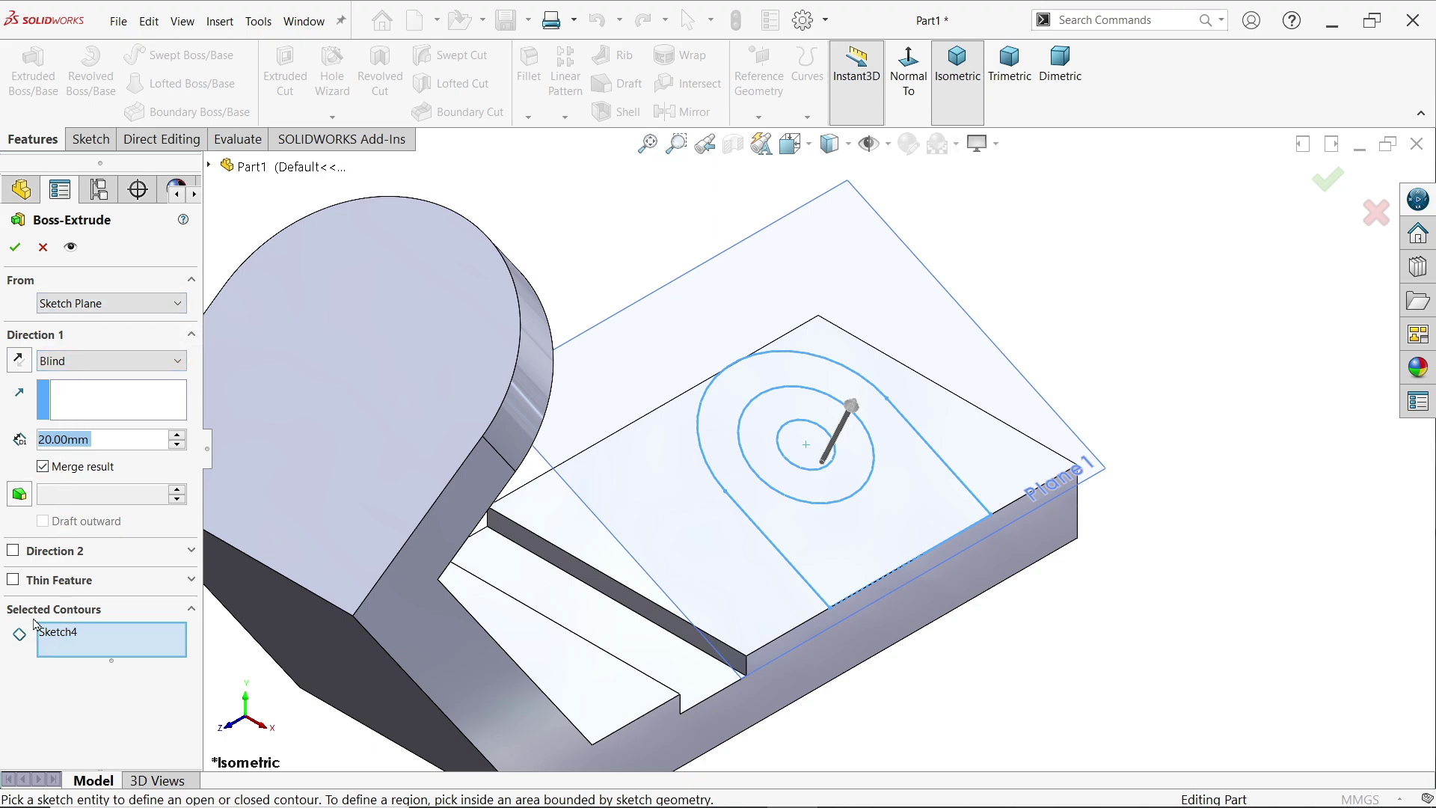
click(778, 557)
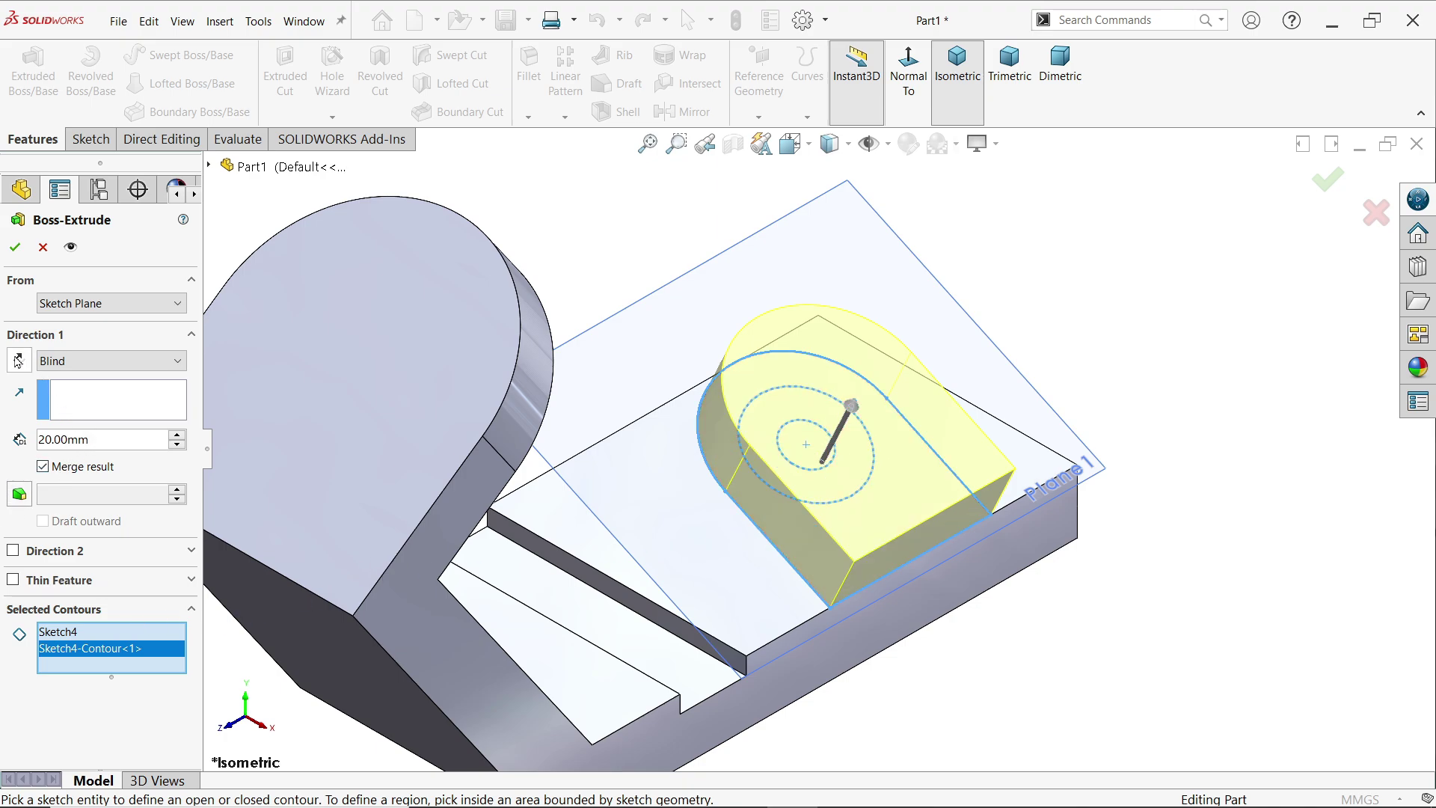
click(17, 362)
middle_drag(1106, 612, 978, 536)
scroll(890, 496, down, 2)
click(59, 363)
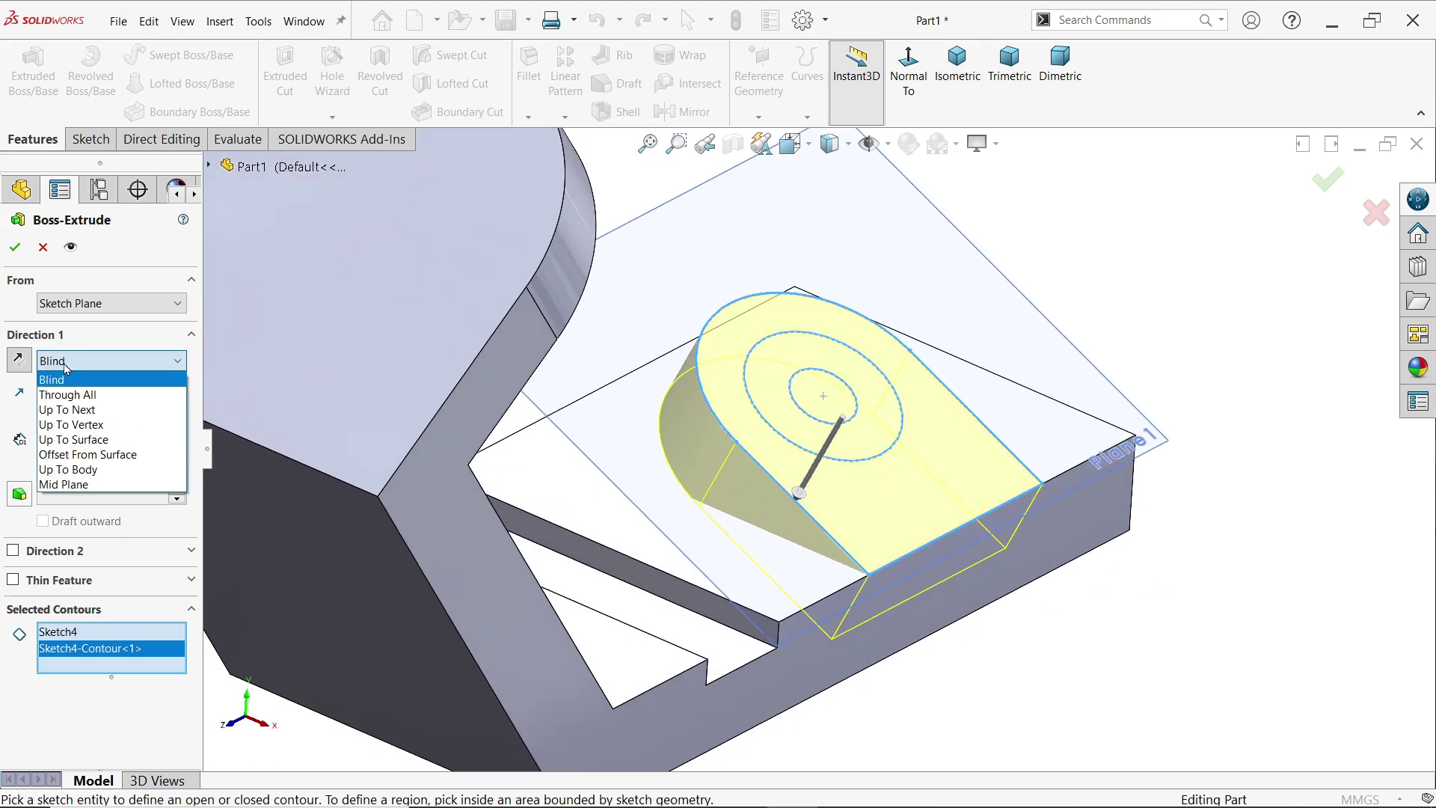
click(88, 417)
middle_drag(907, 593, 729, 571)
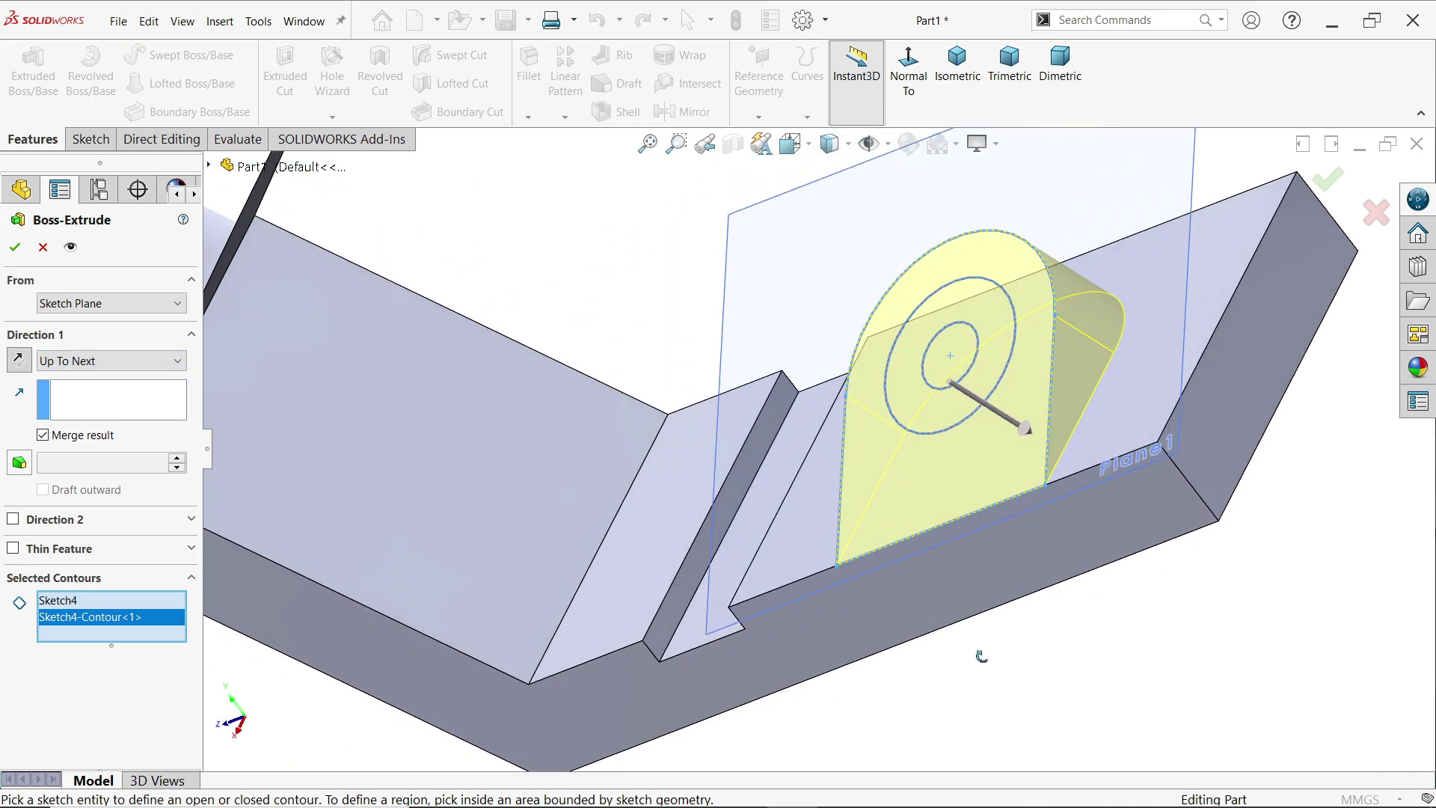
click(16, 251)
mouse_move(1012, 593)
middle_down()
mouse_move(1106, 621)
mouse_move(1144, 564)
mouse_move(1197, 598)
mouse_move(1095, 596)
mouse_move(1106, 569)
middle_up()
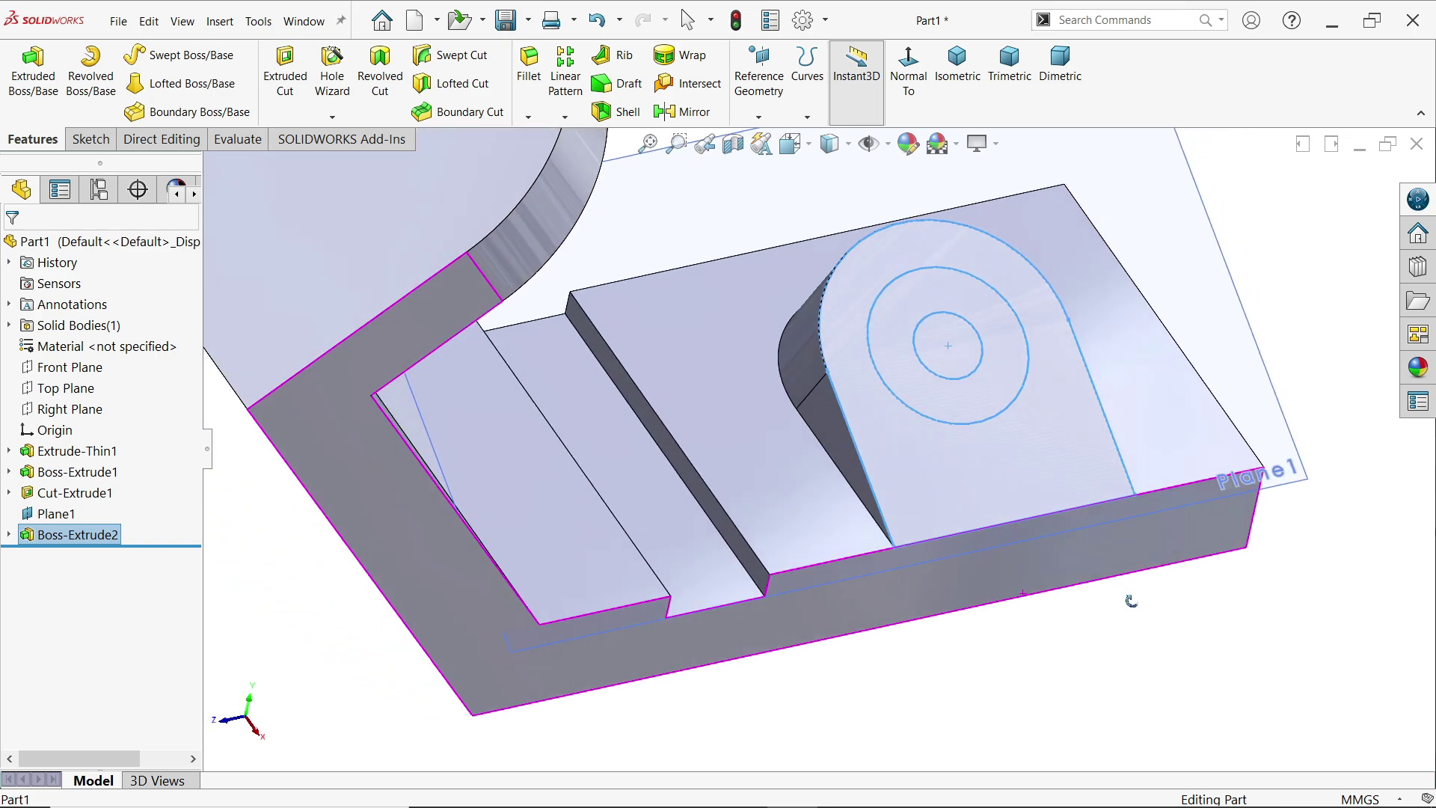
click(9, 534)
Extrude the ring region of Sketch4 as a 10 mm Blind boss
click(86, 562)
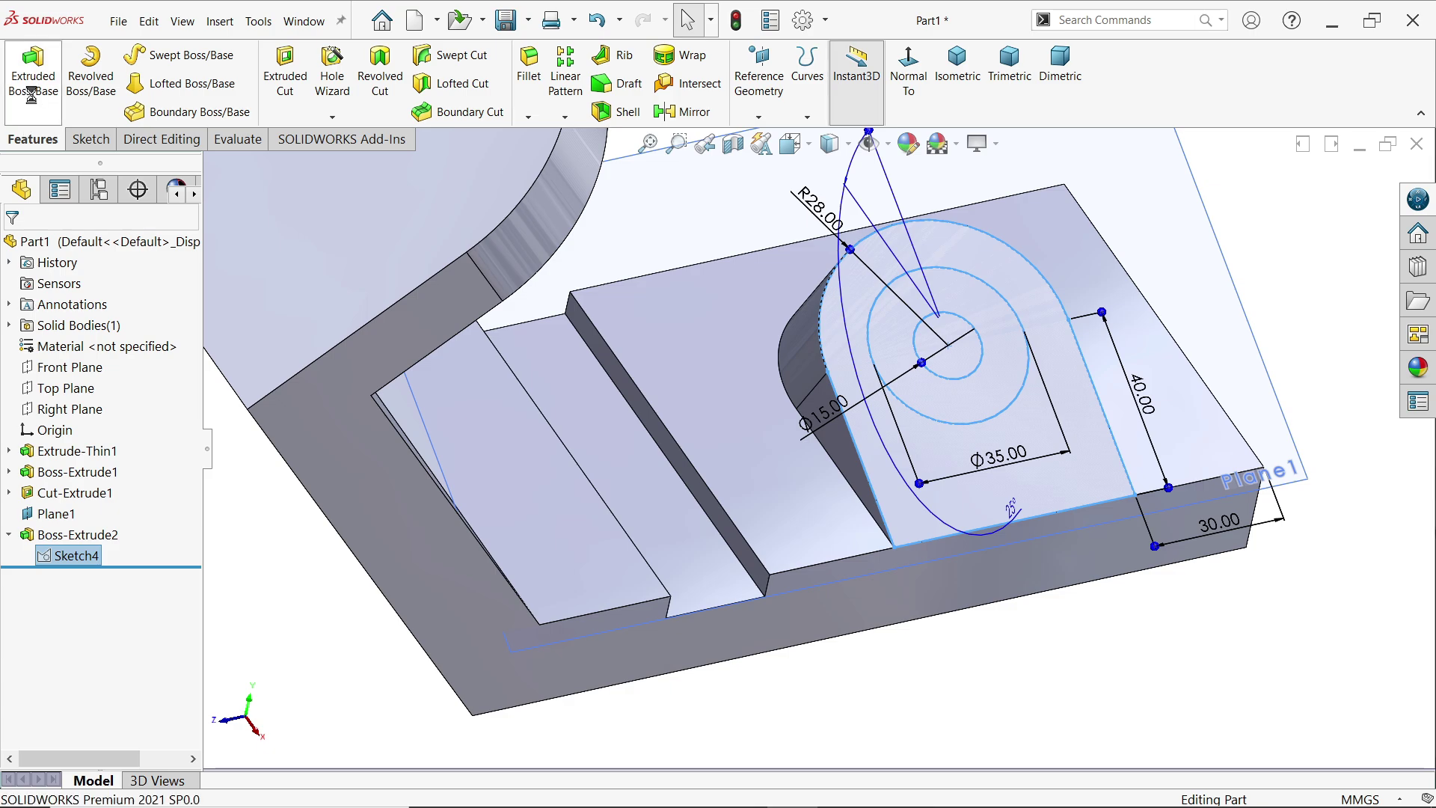
click(33, 71)
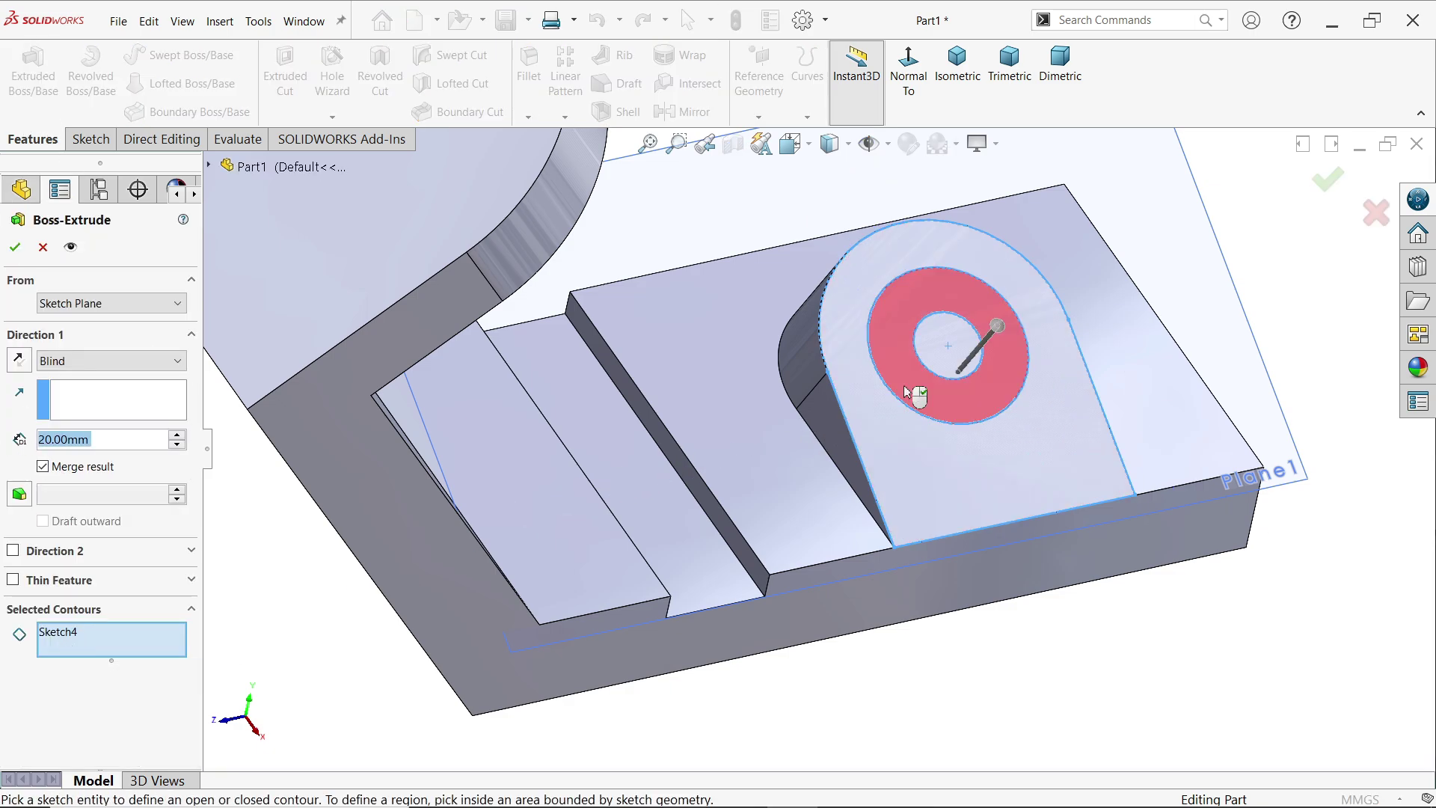
click(907, 310)
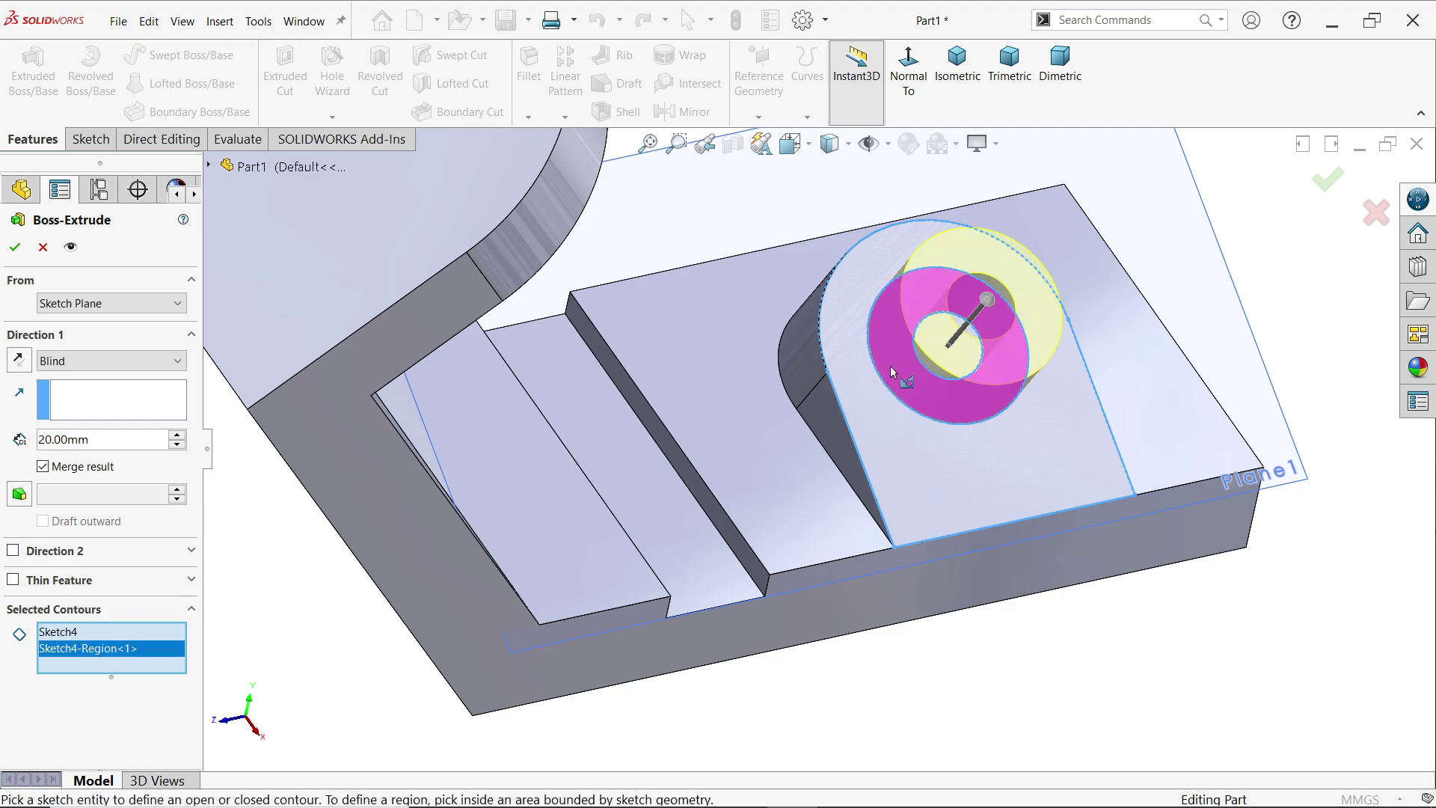
click(82, 361)
click(75, 372)
drag(98, 437, 22, 440)
text(10)
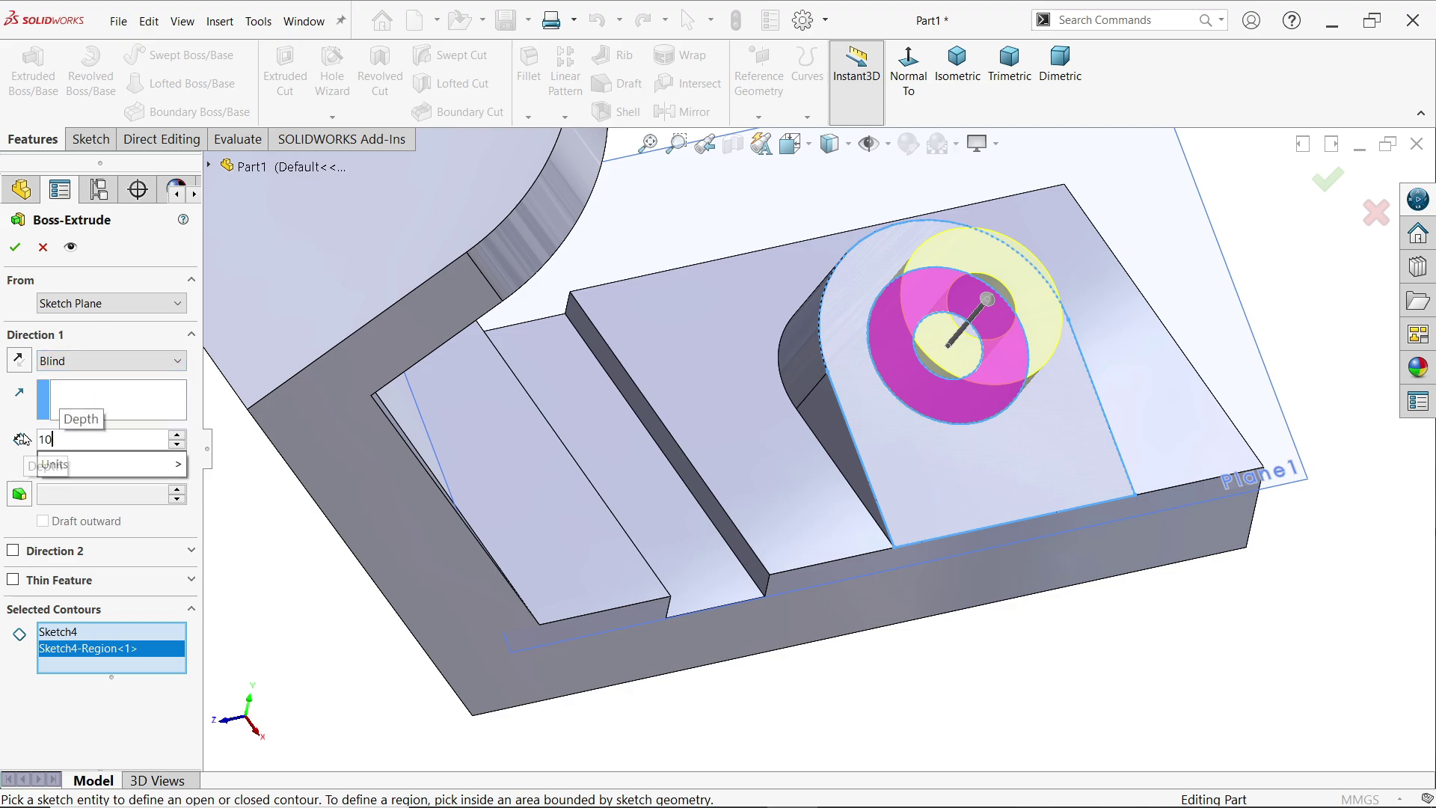
mouse_move(176, 465)
key(Return)
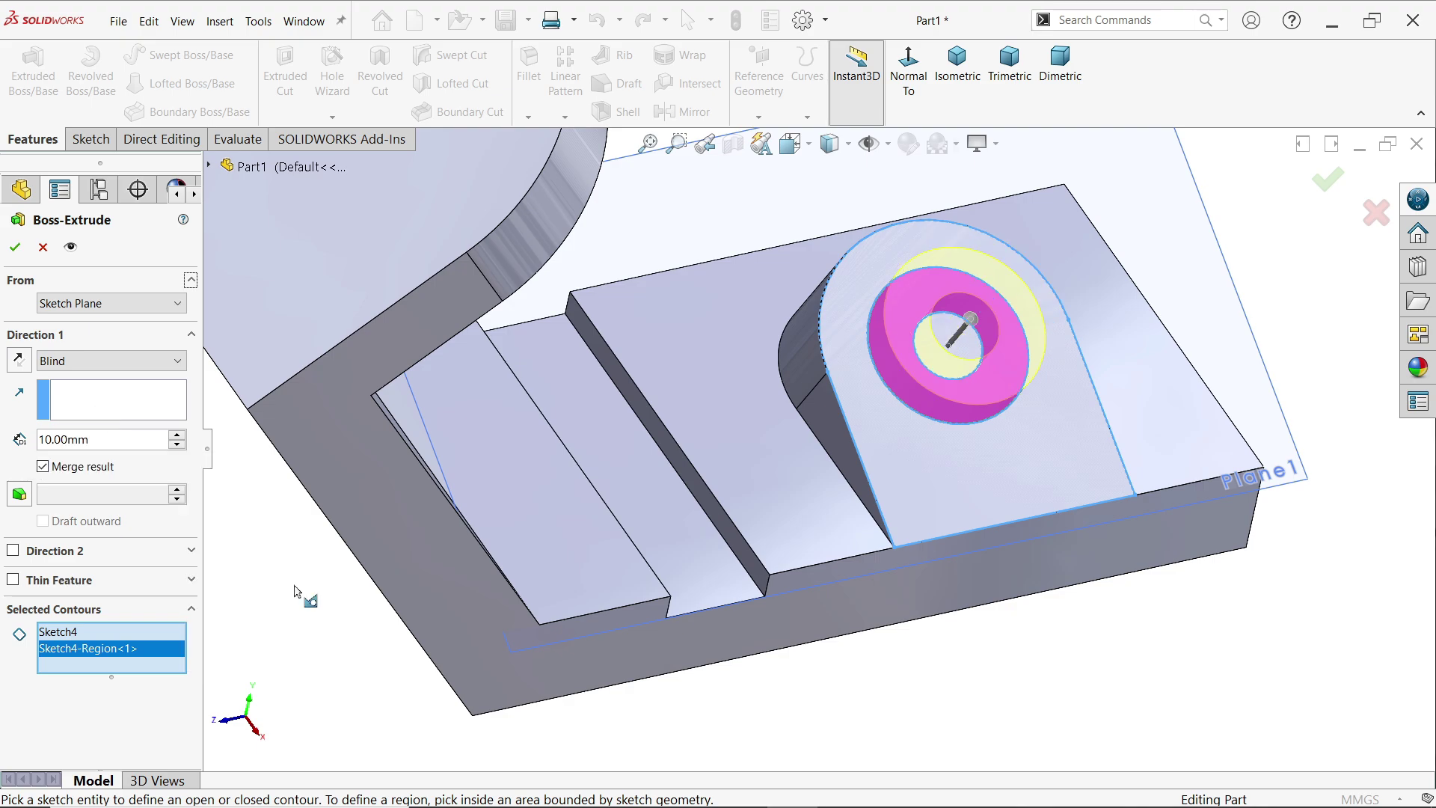
click(15, 248)
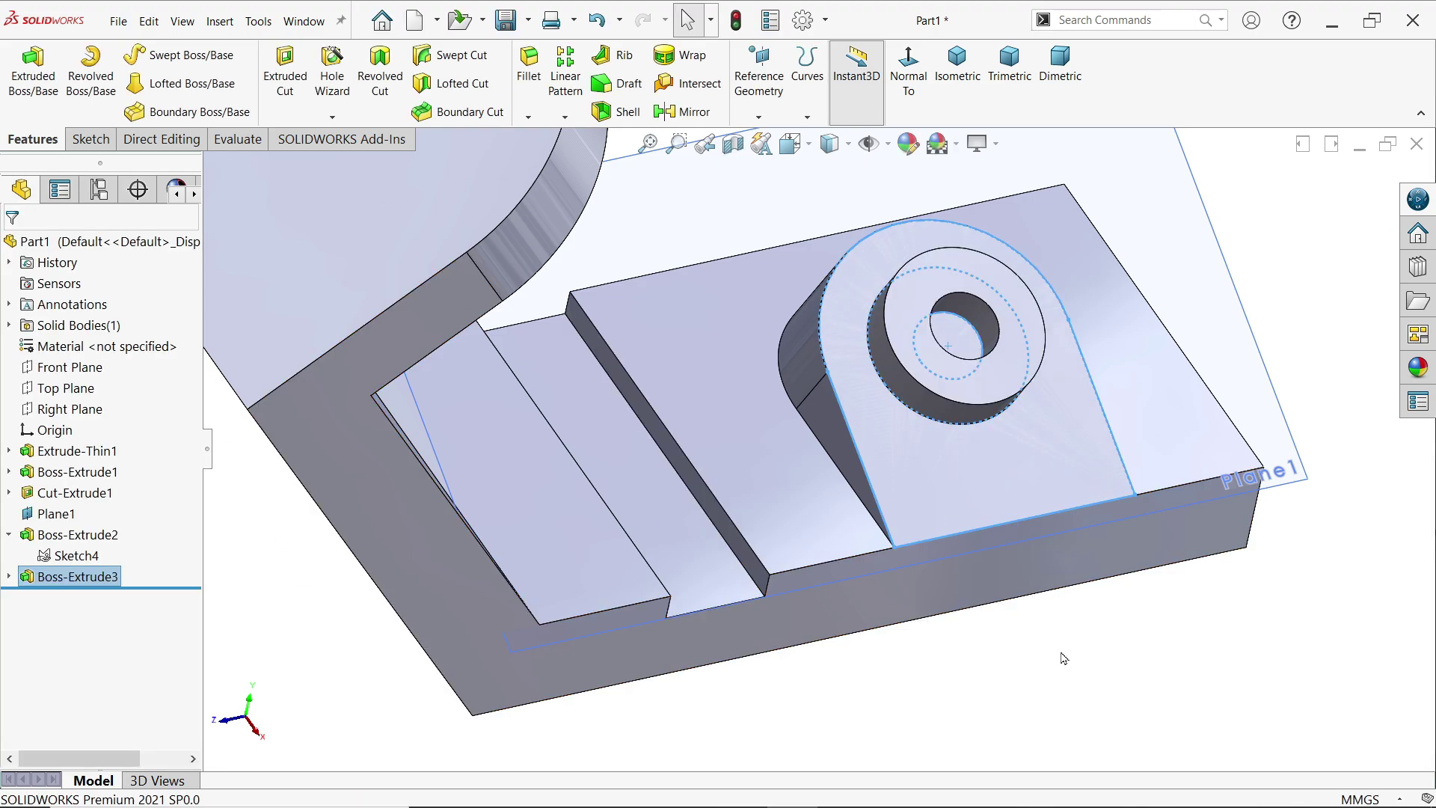
Hide Plane1 so only the solid part is visible
middle_drag(1106, 665, 1268, 456)
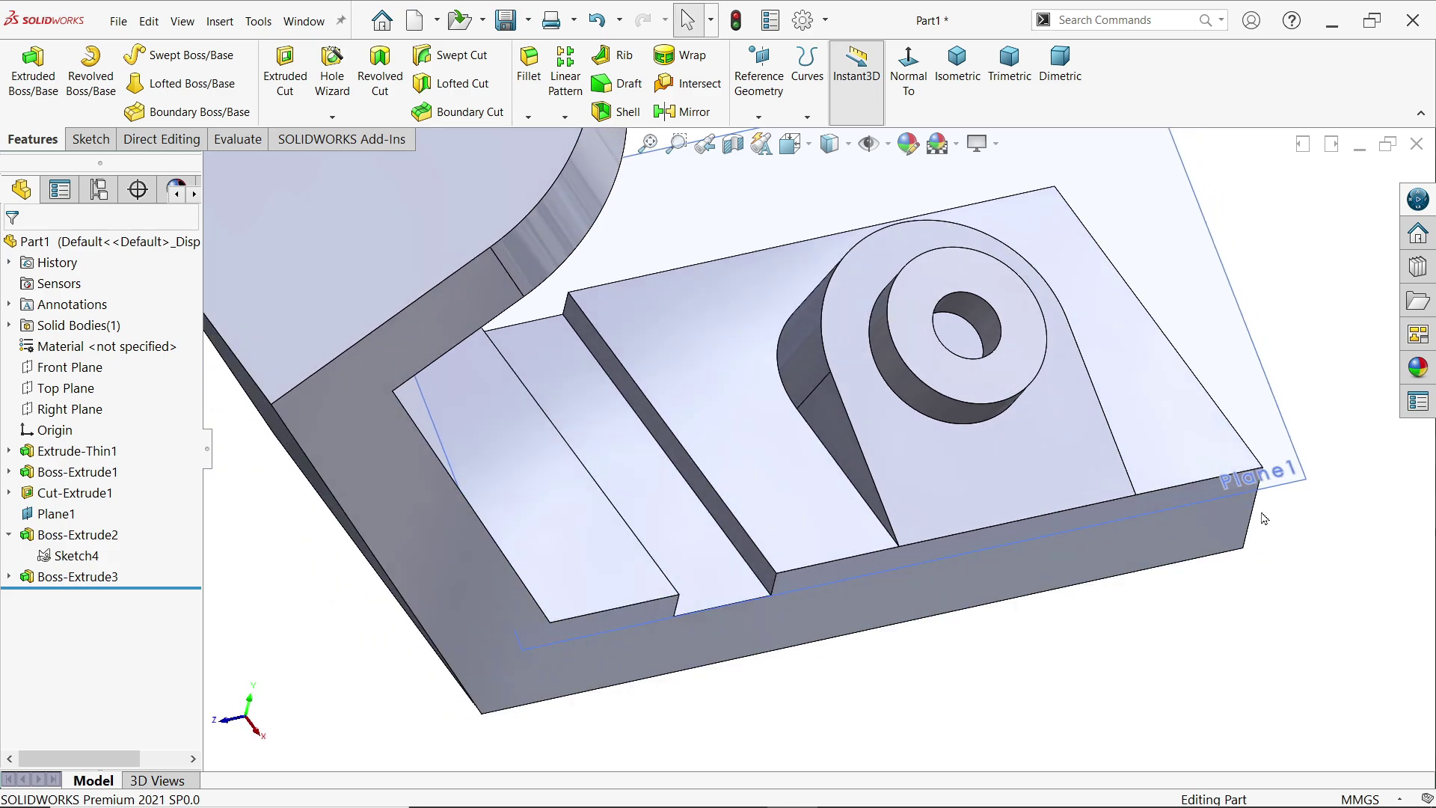
right_click(1289, 472)
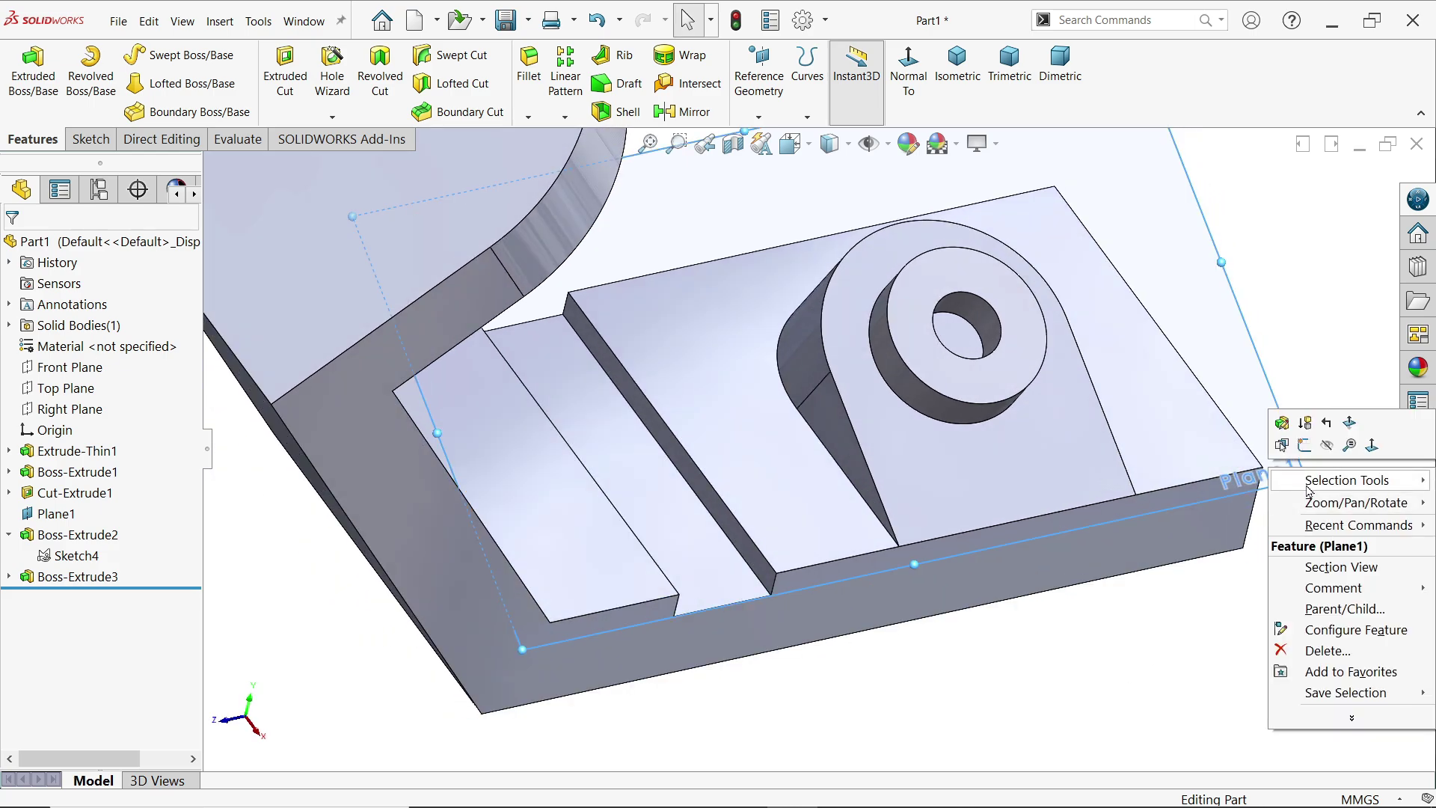
click(1327, 445)
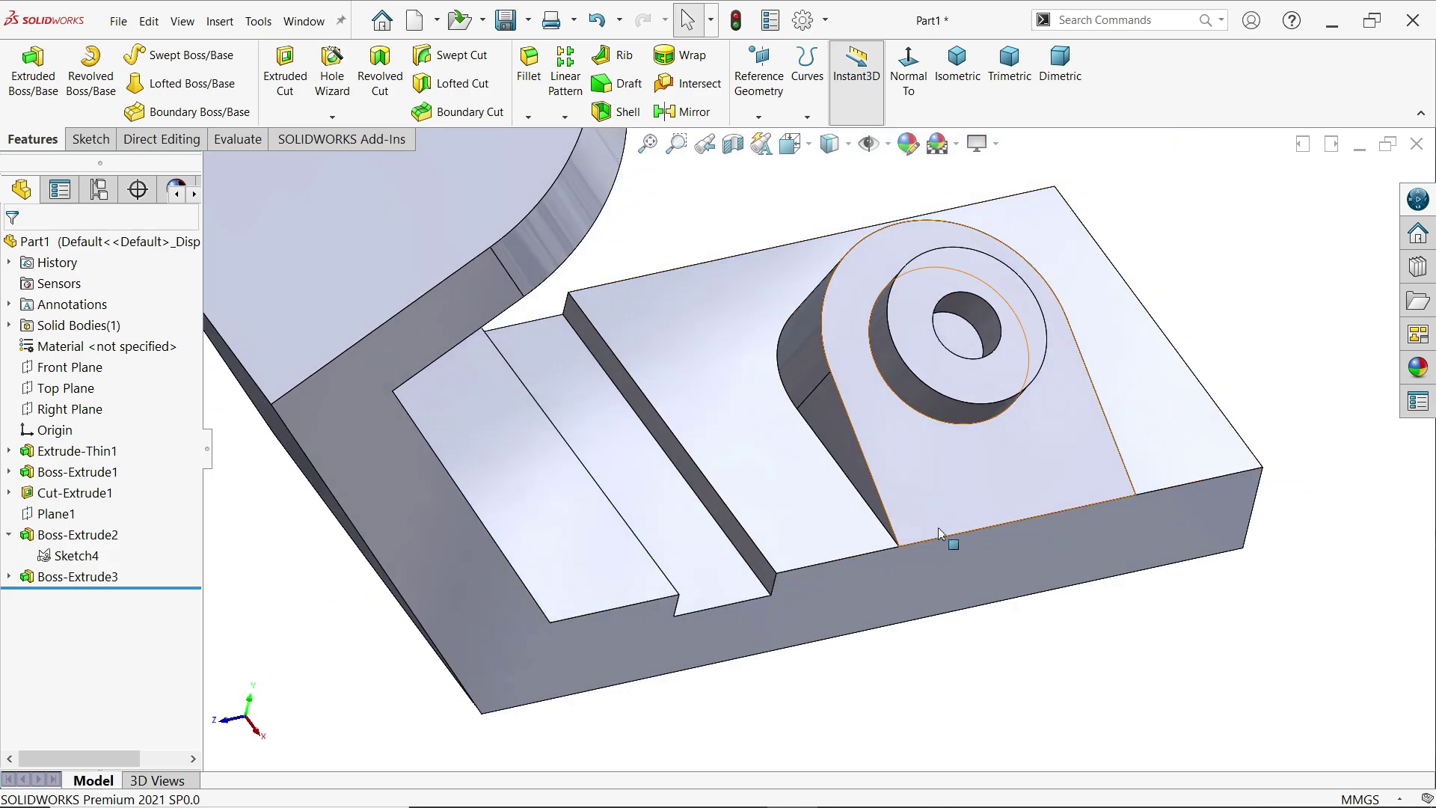
scroll(939, 545, down, 3)
mouse_move(939, 545)
middle_down()
mouse_move(919, 531)
mouse_move(945, 564)
mouse_move(875, 532)
mouse_move(935, 526)
middle_up()
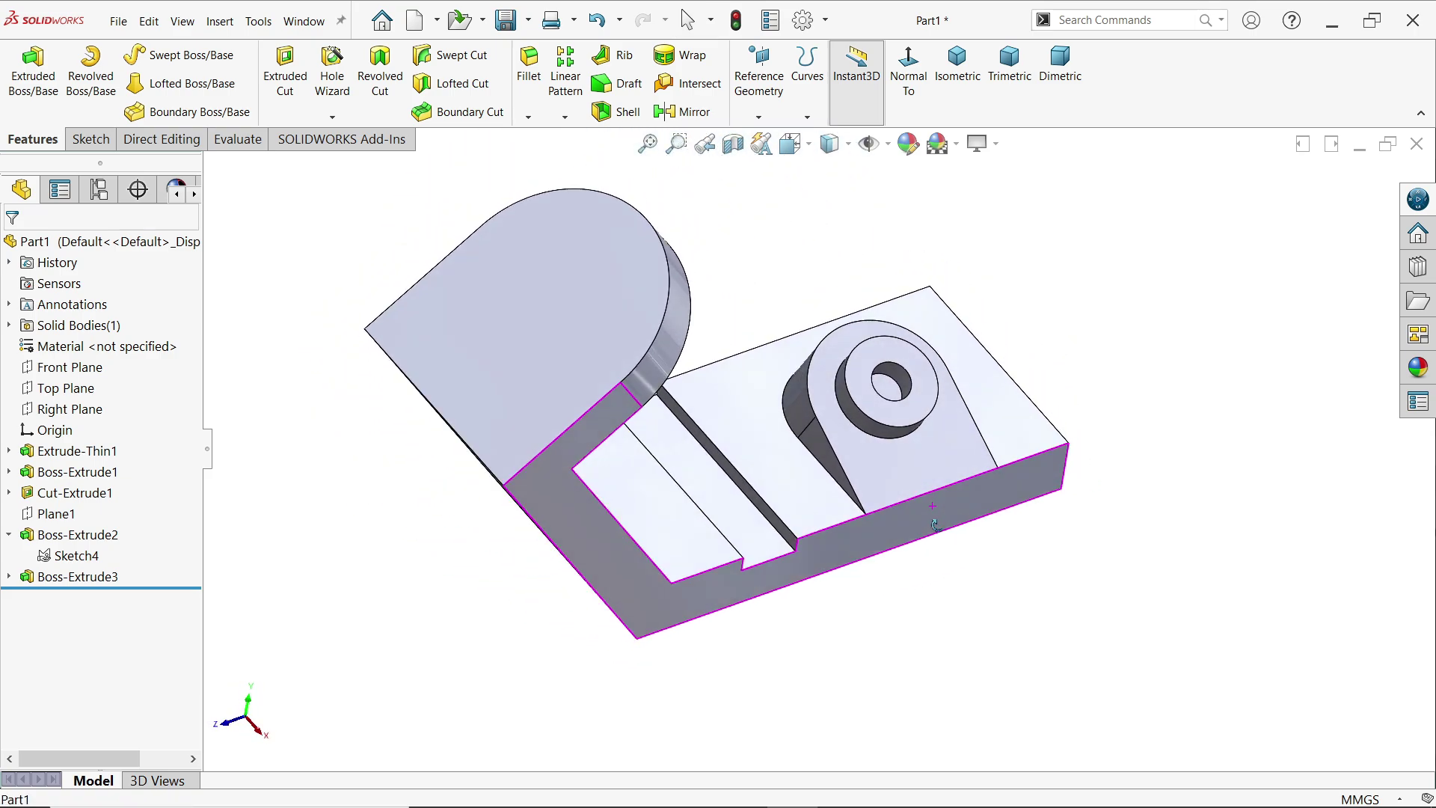
key(alt+Tab)
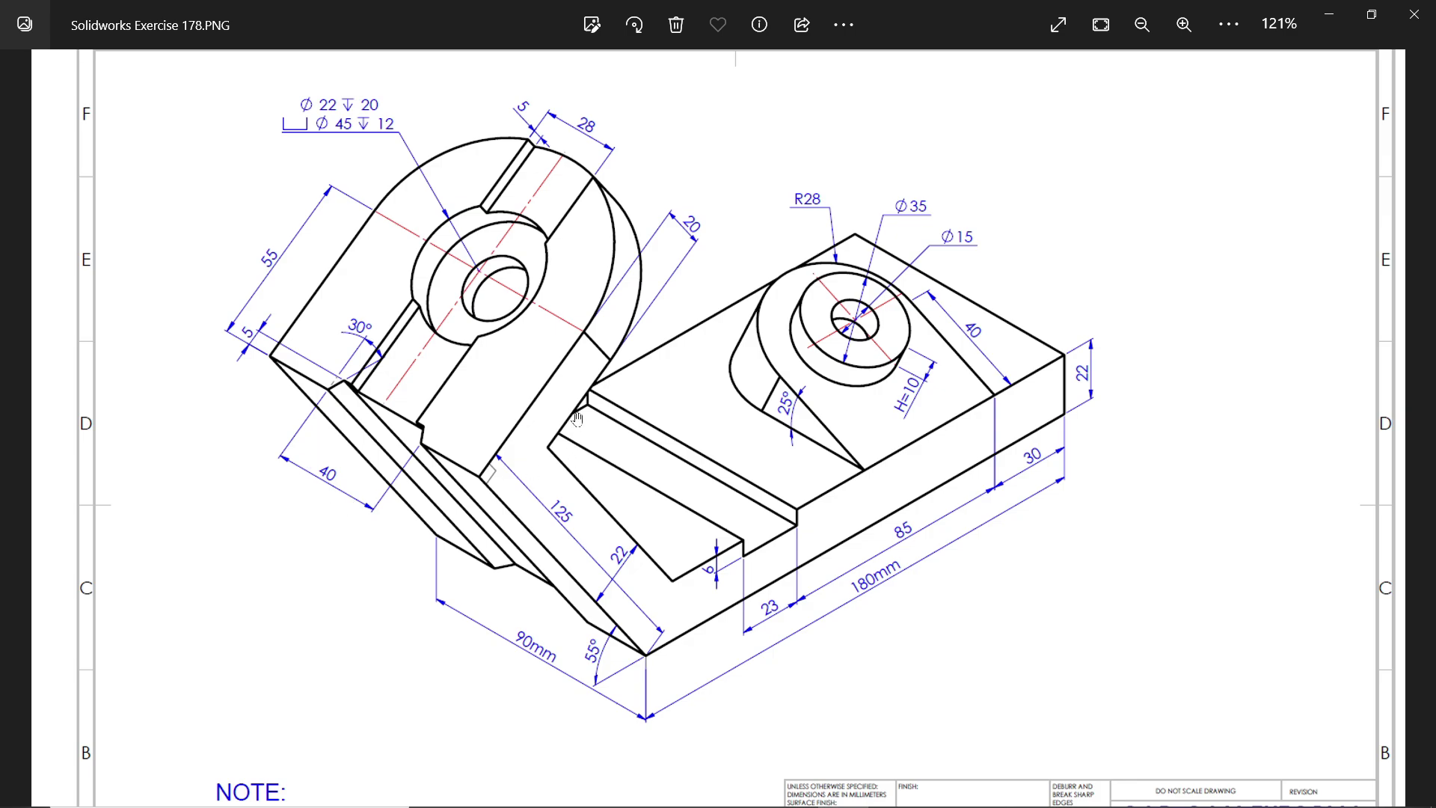
Minimize the Exercise 178 reference drawing to return to SOLIDWORKS
click(1329, 14)
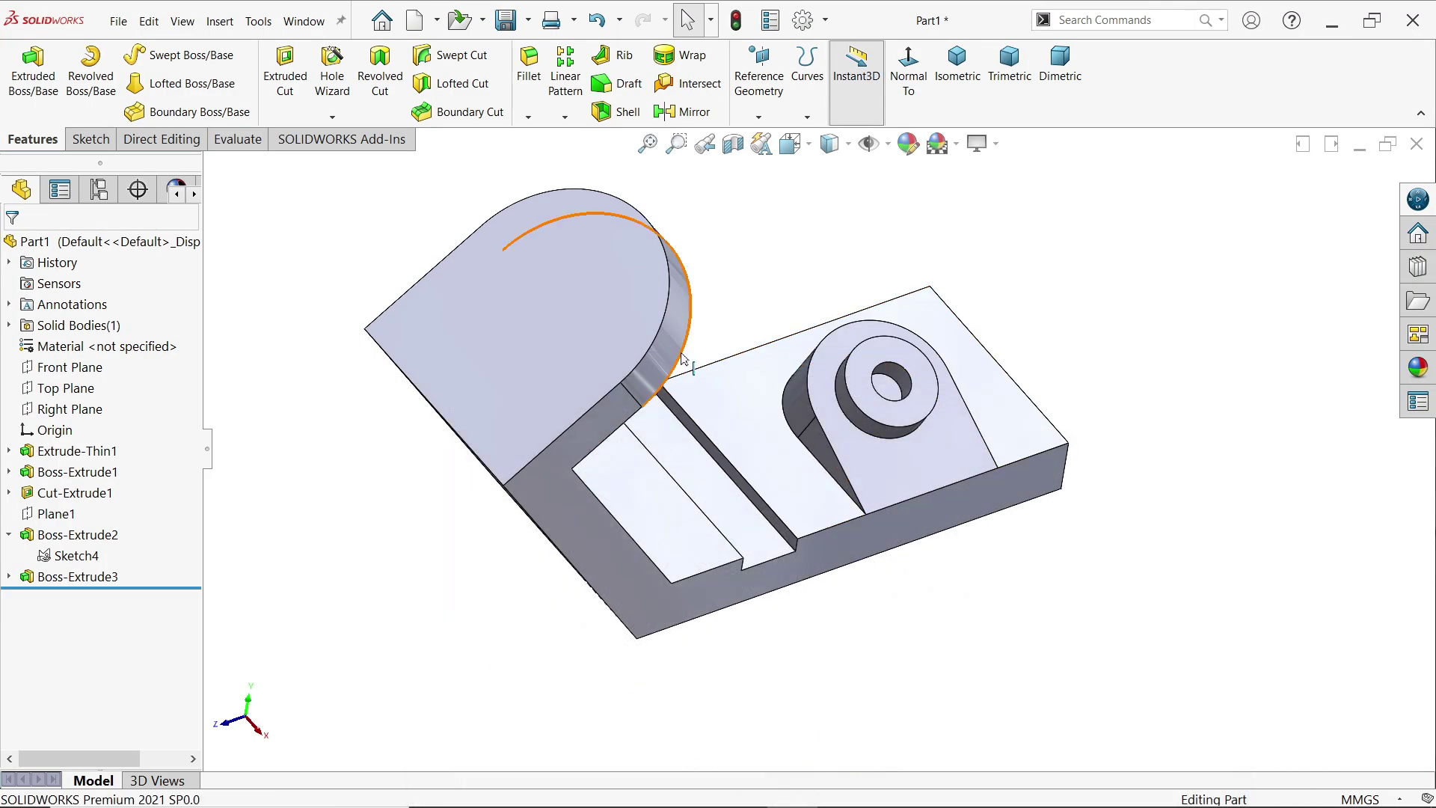
Start a Hole Wizard hole of type Counterbored
click(332, 74)
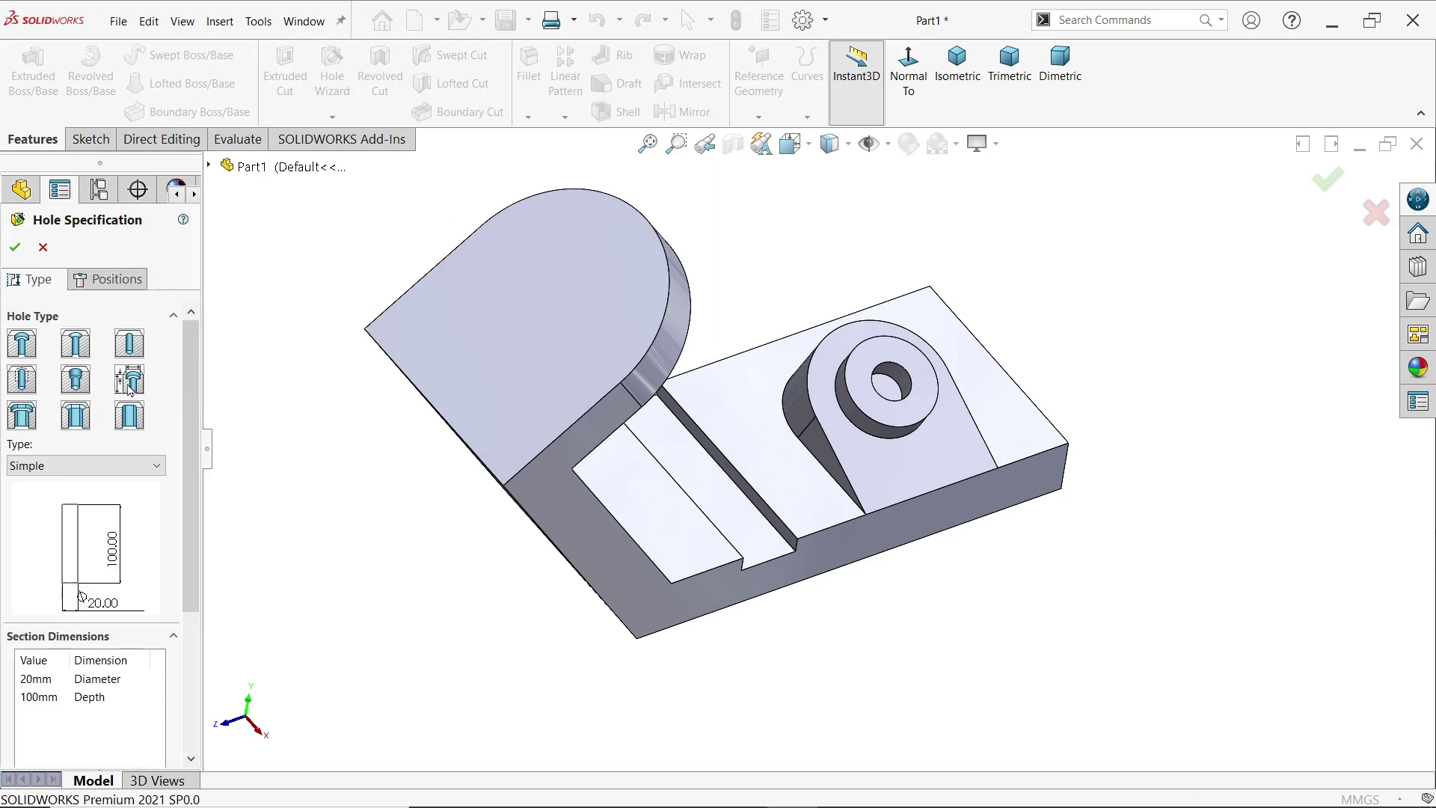
click(103, 465)
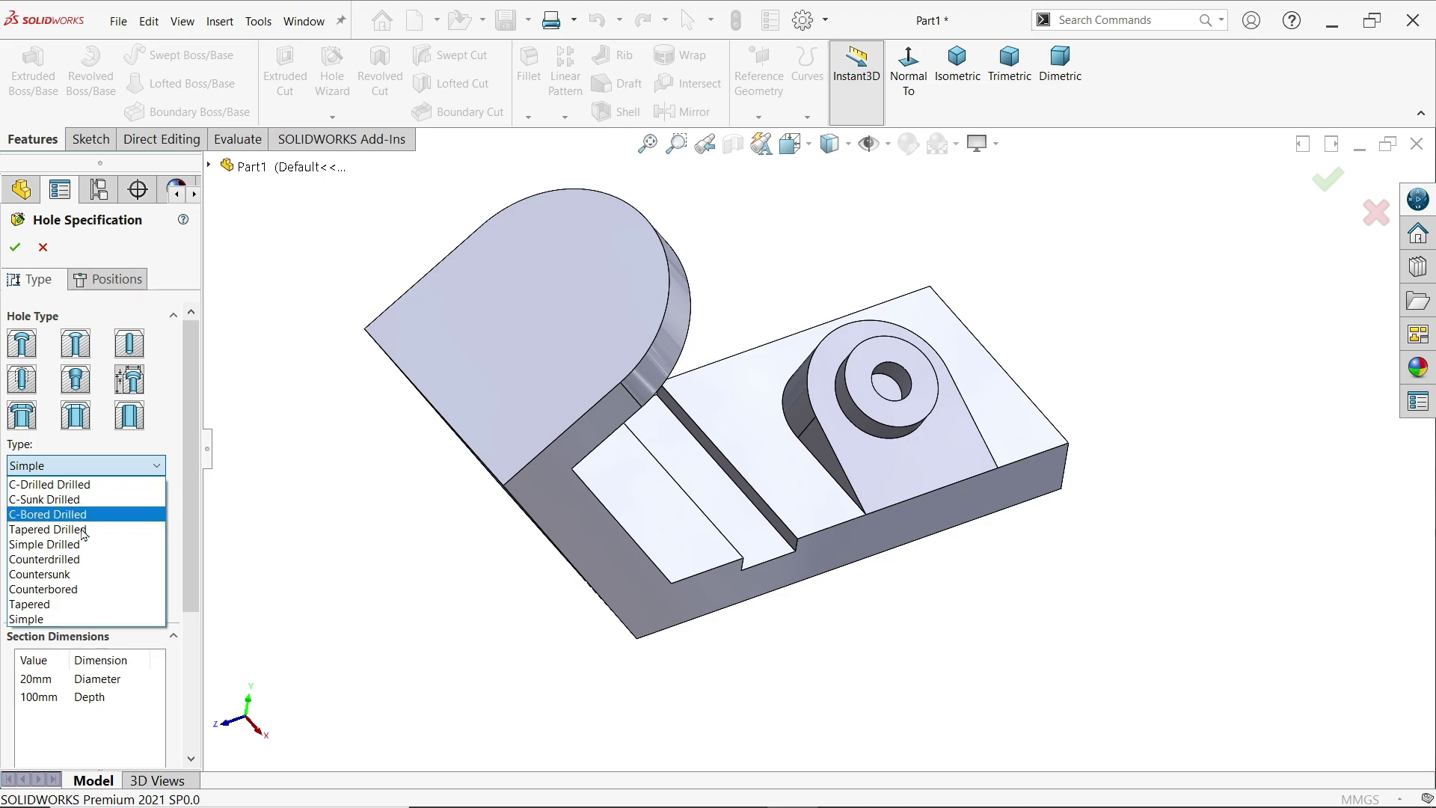
click(79, 589)
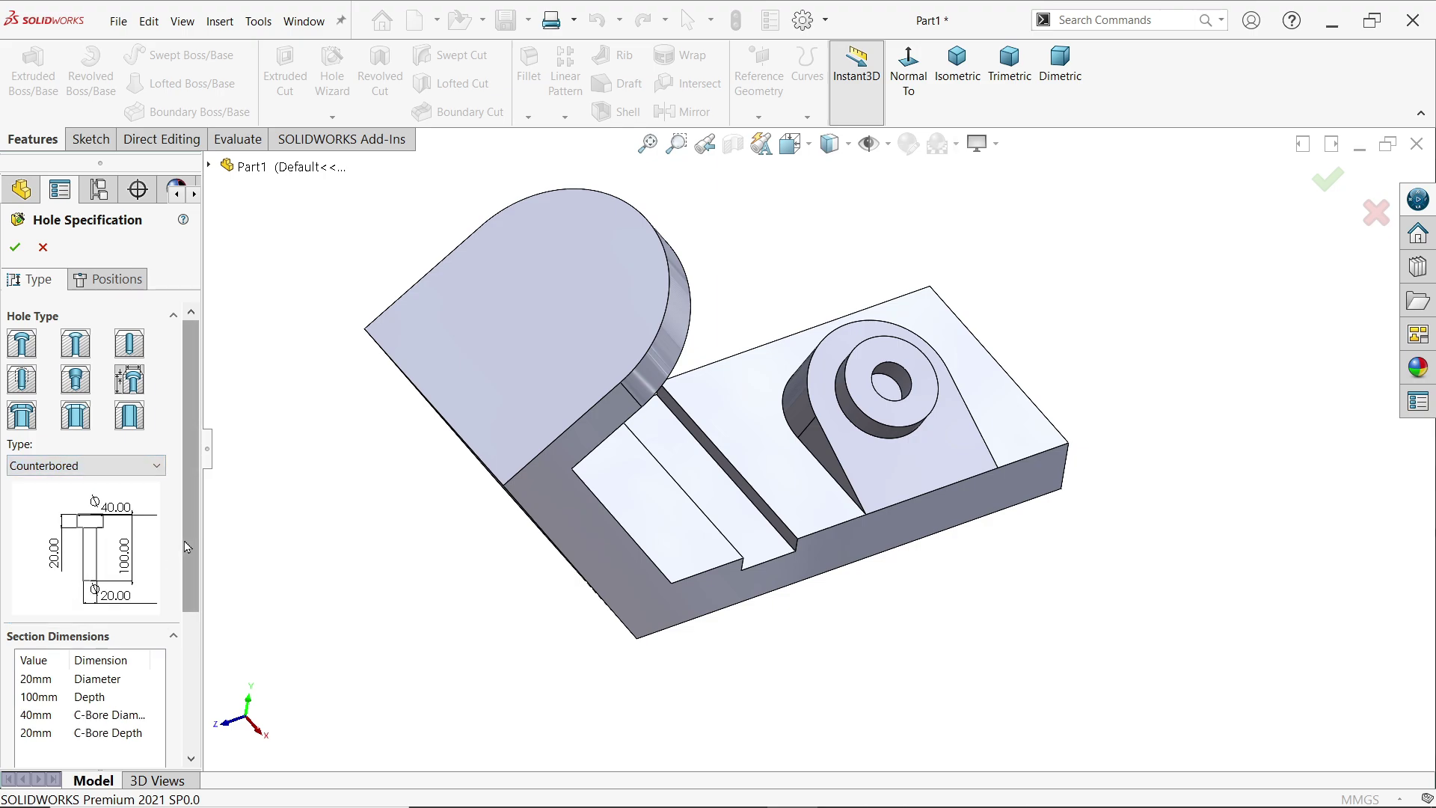
scroll(45, 591, down, 3)
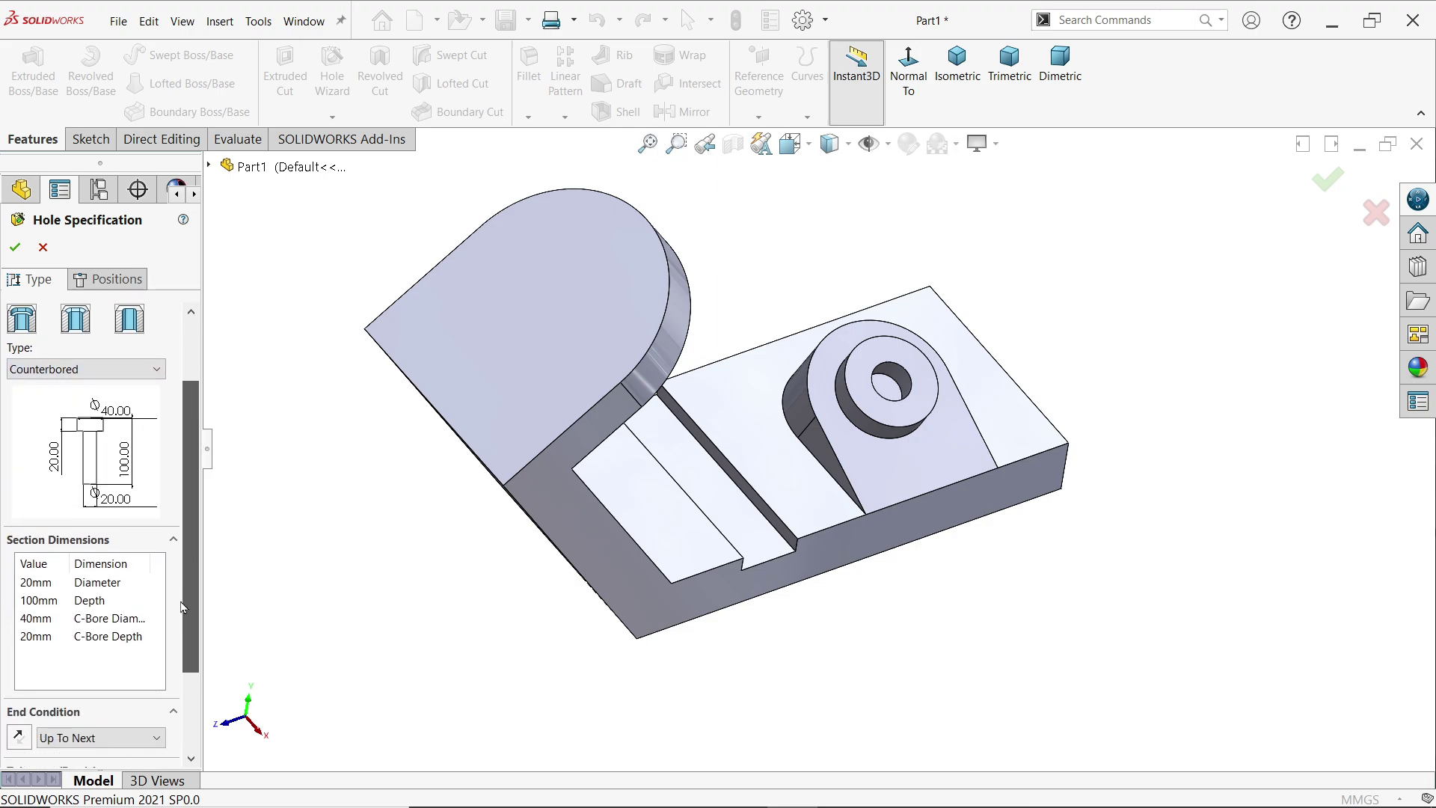
Set the hole diameter to 22 mm
double_click(27, 584)
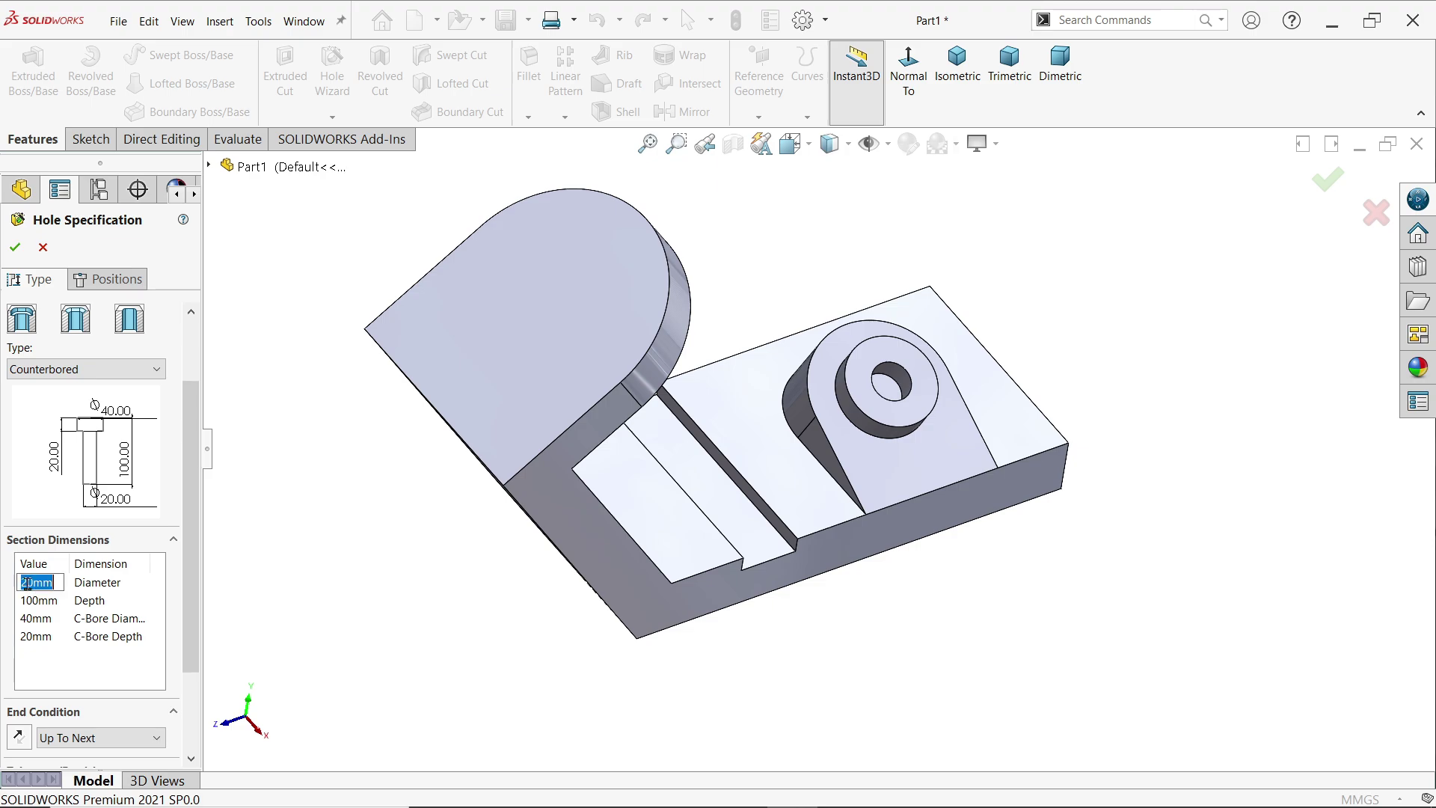
text(22)
scroll(112, 658, down, 2)
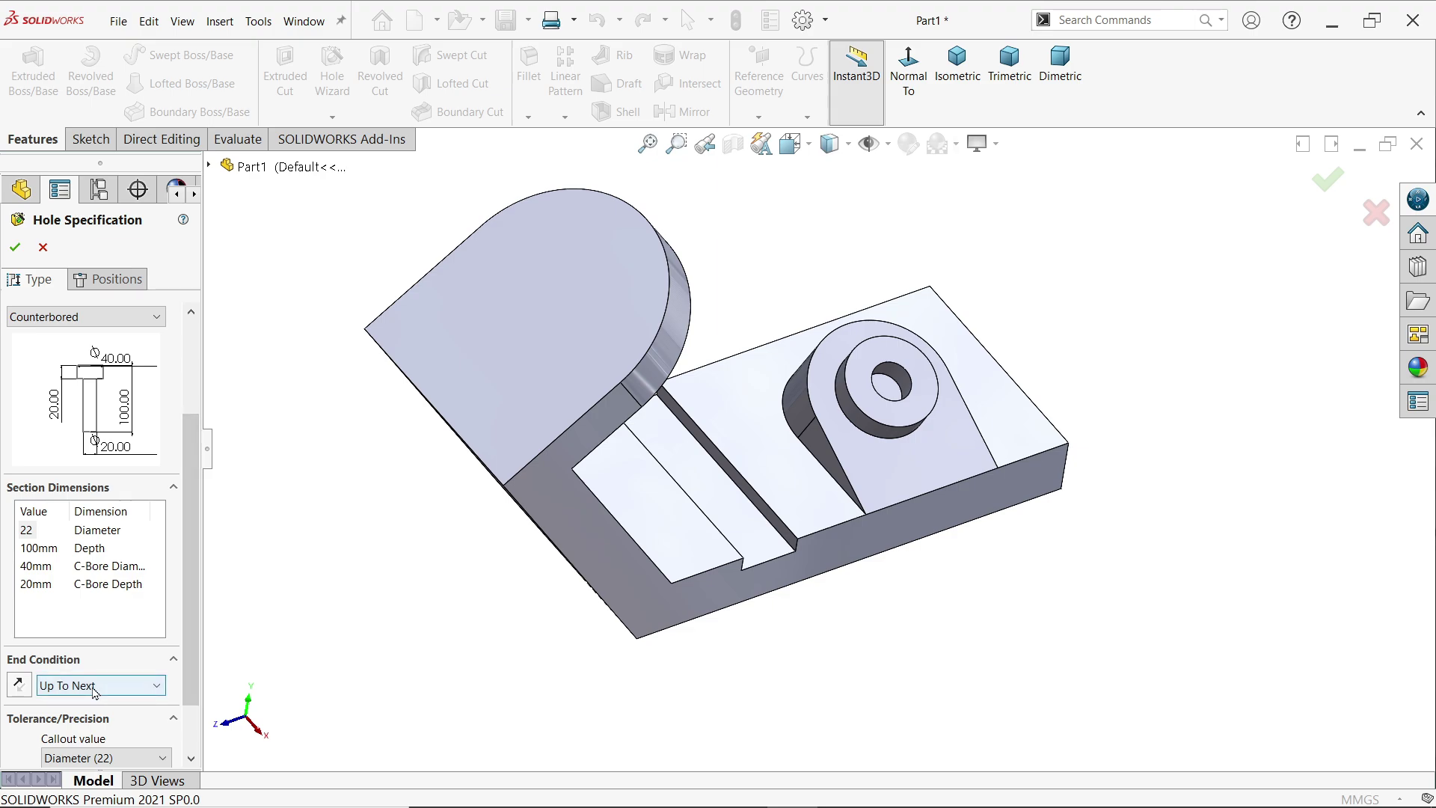
double_click(37, 550)
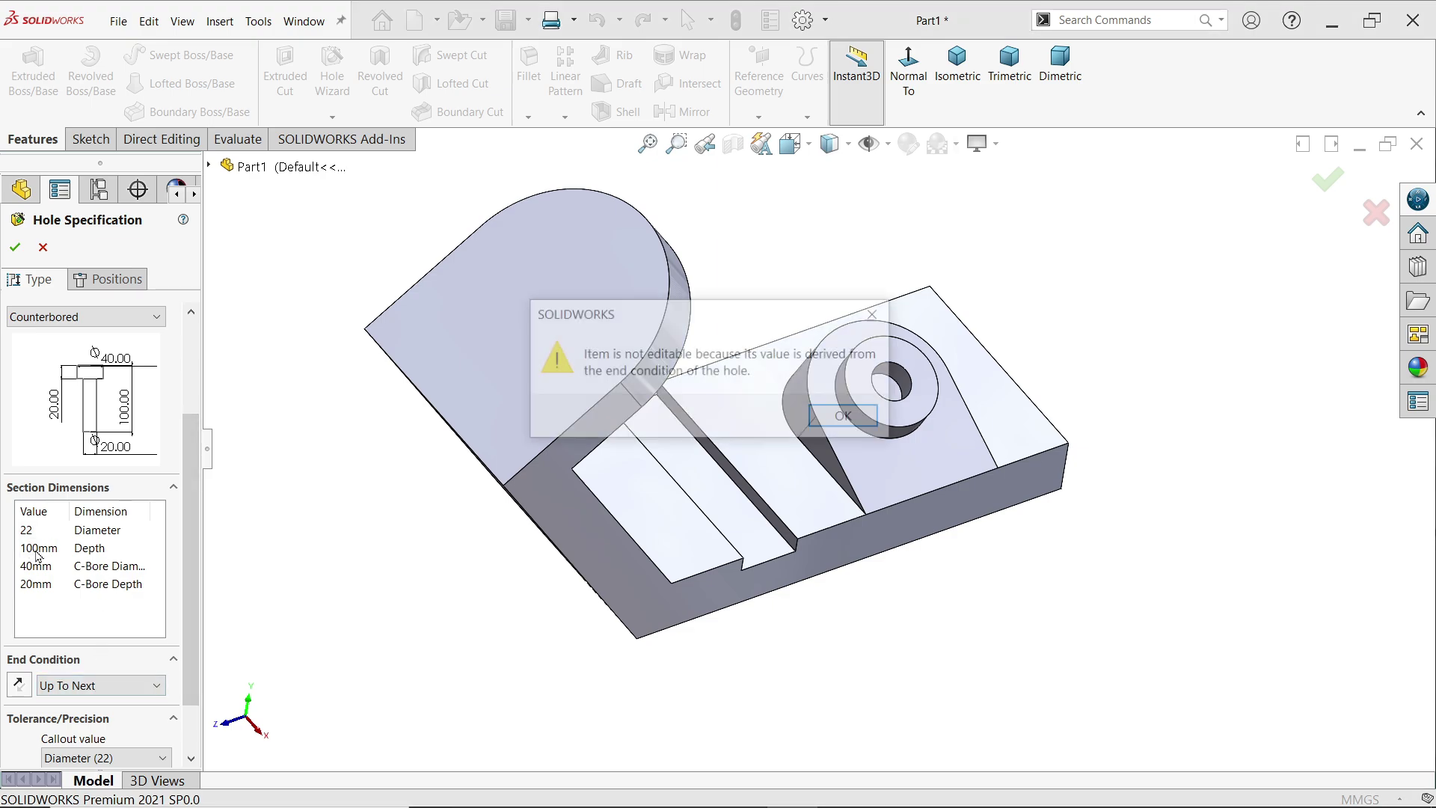
click(846, 420)
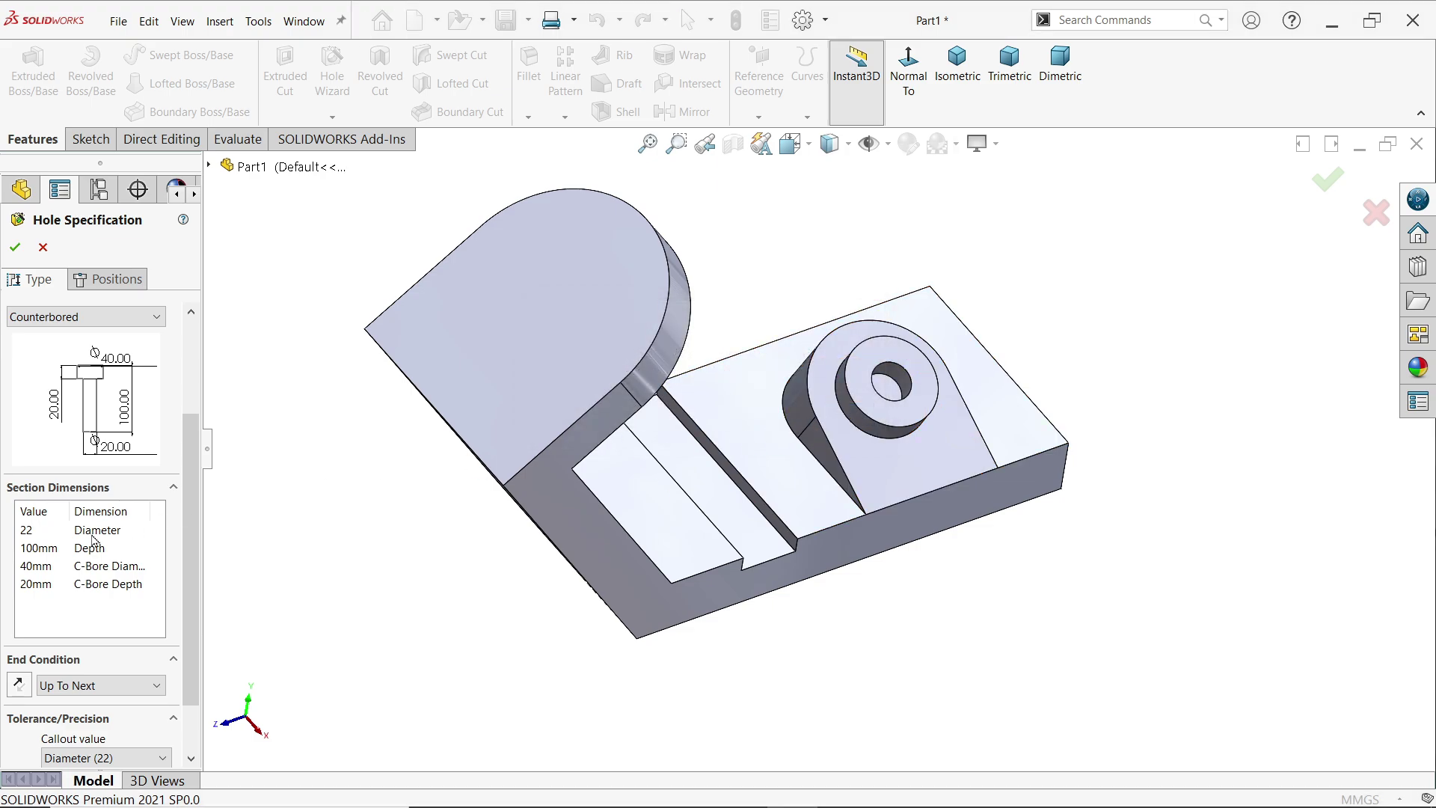
Set the counterbore diameter to 45 mm and depth to 12 mm
double_click(29, 571)
text(45)
double_click(33, 584)
click(32, 584)
text(12)
click(251, 577)
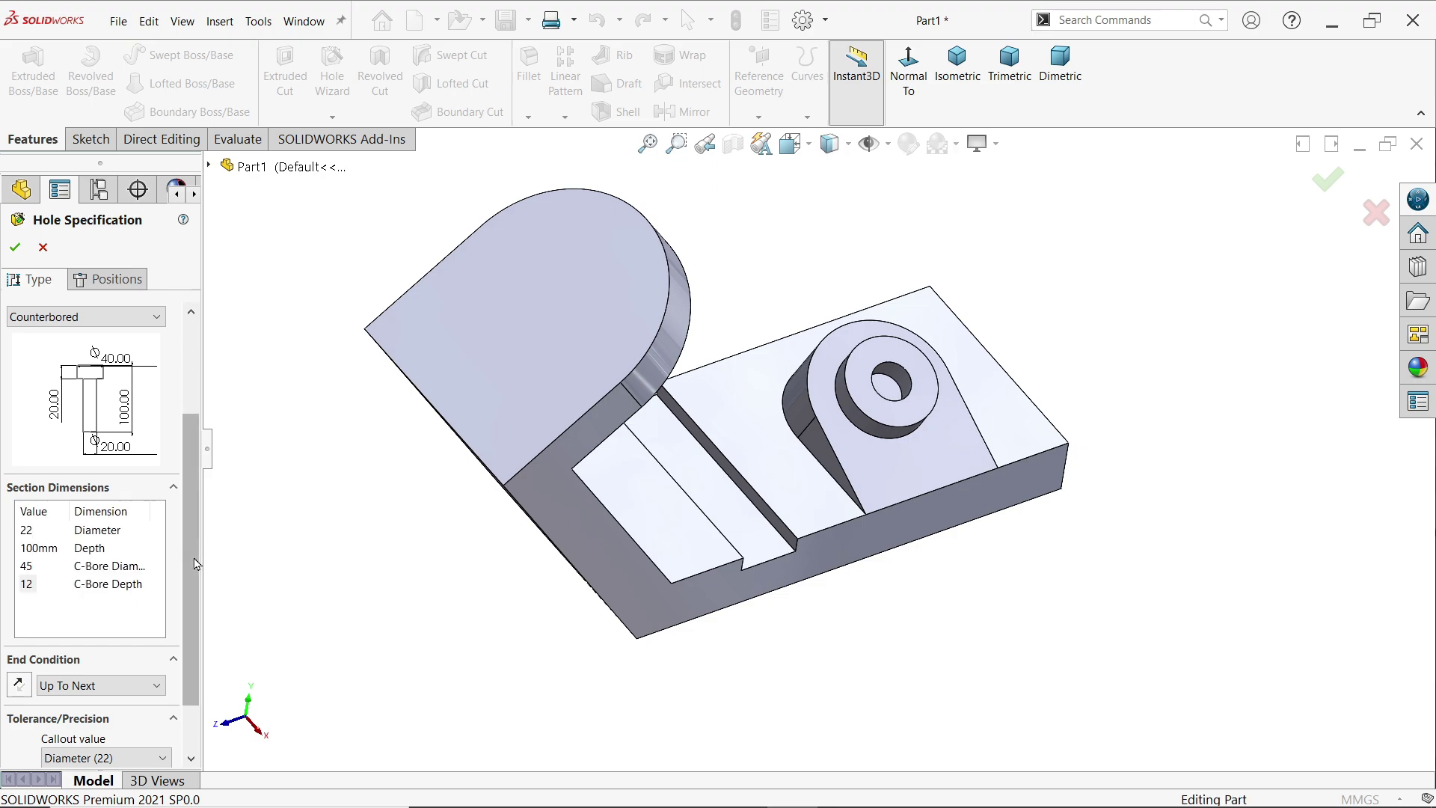
scroll(198, 591, down, 2)
scroll(196, 643, up, 6)
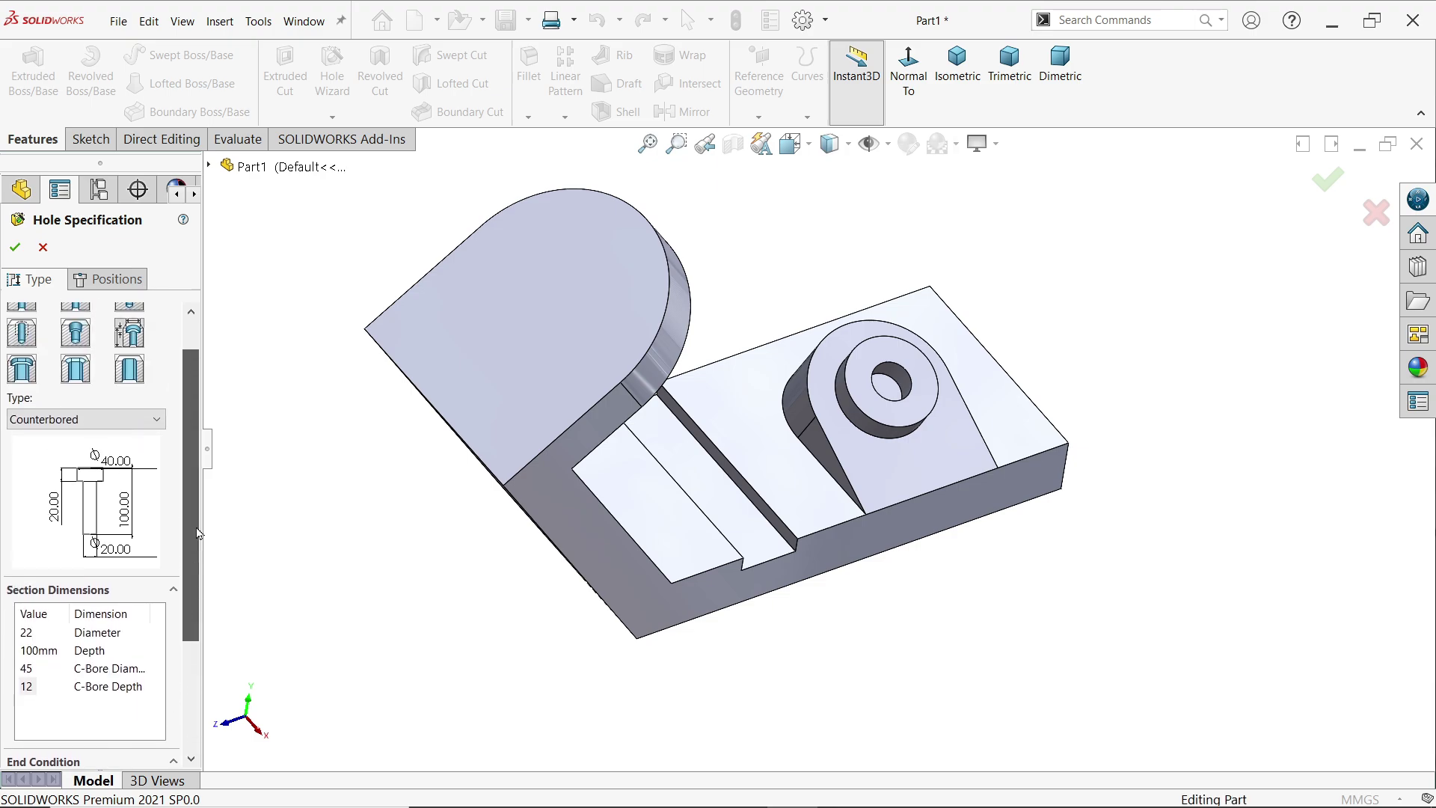
Position the counterbored hole at the tab arc's centre on its flat face, creating Hole1
click(119, 280)
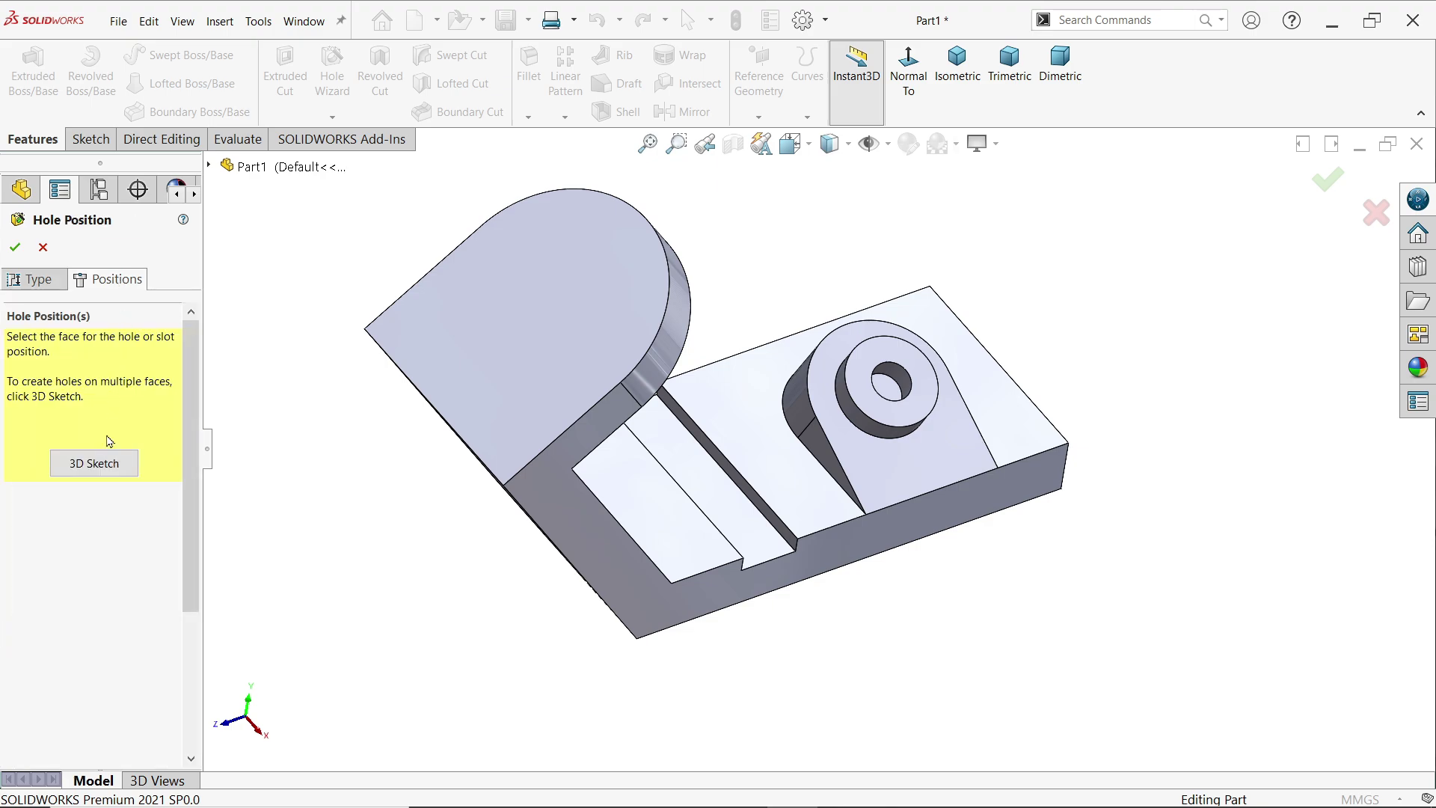
click(561, 344)
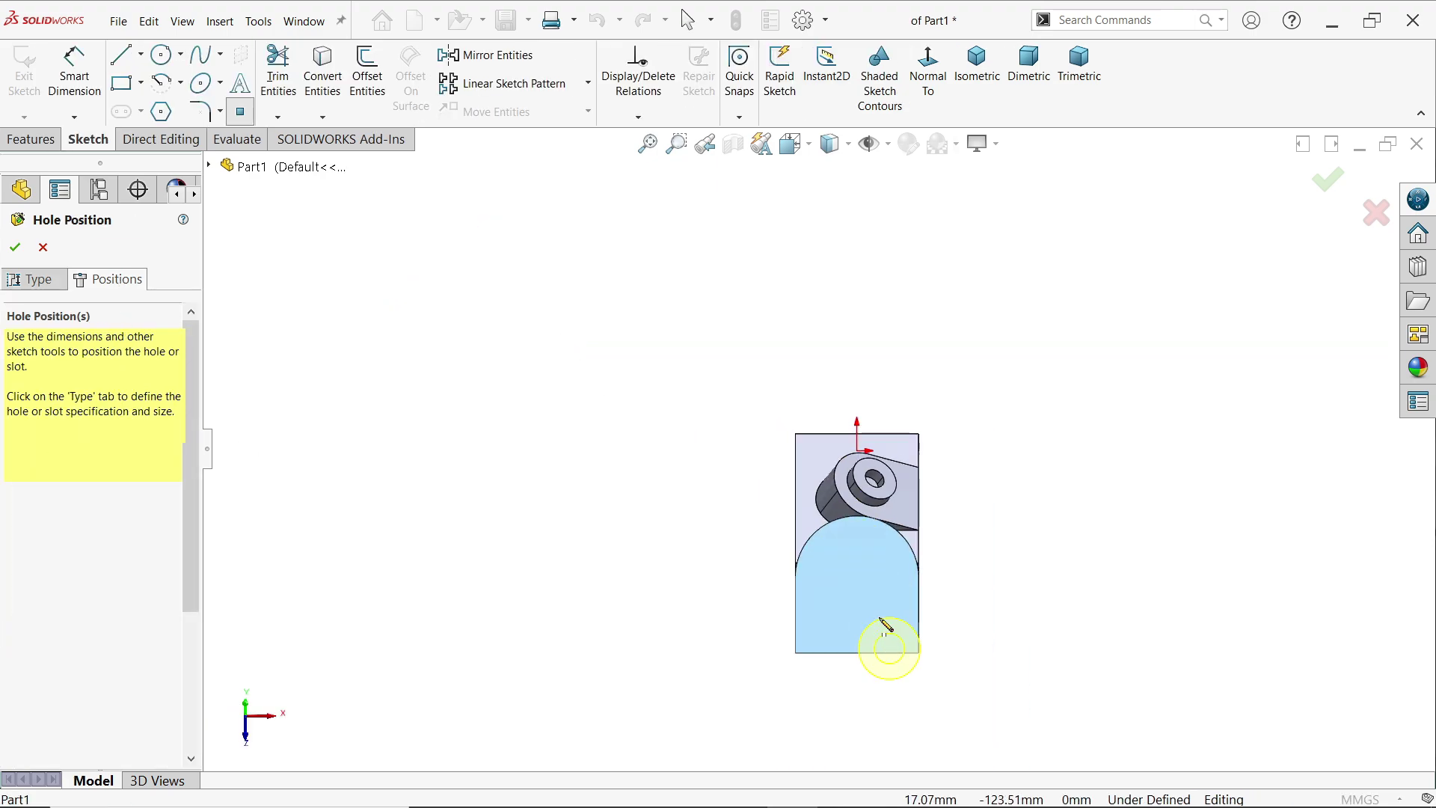
scroll(871, 632, down, 3)
scroll(935, 387, down, 1)
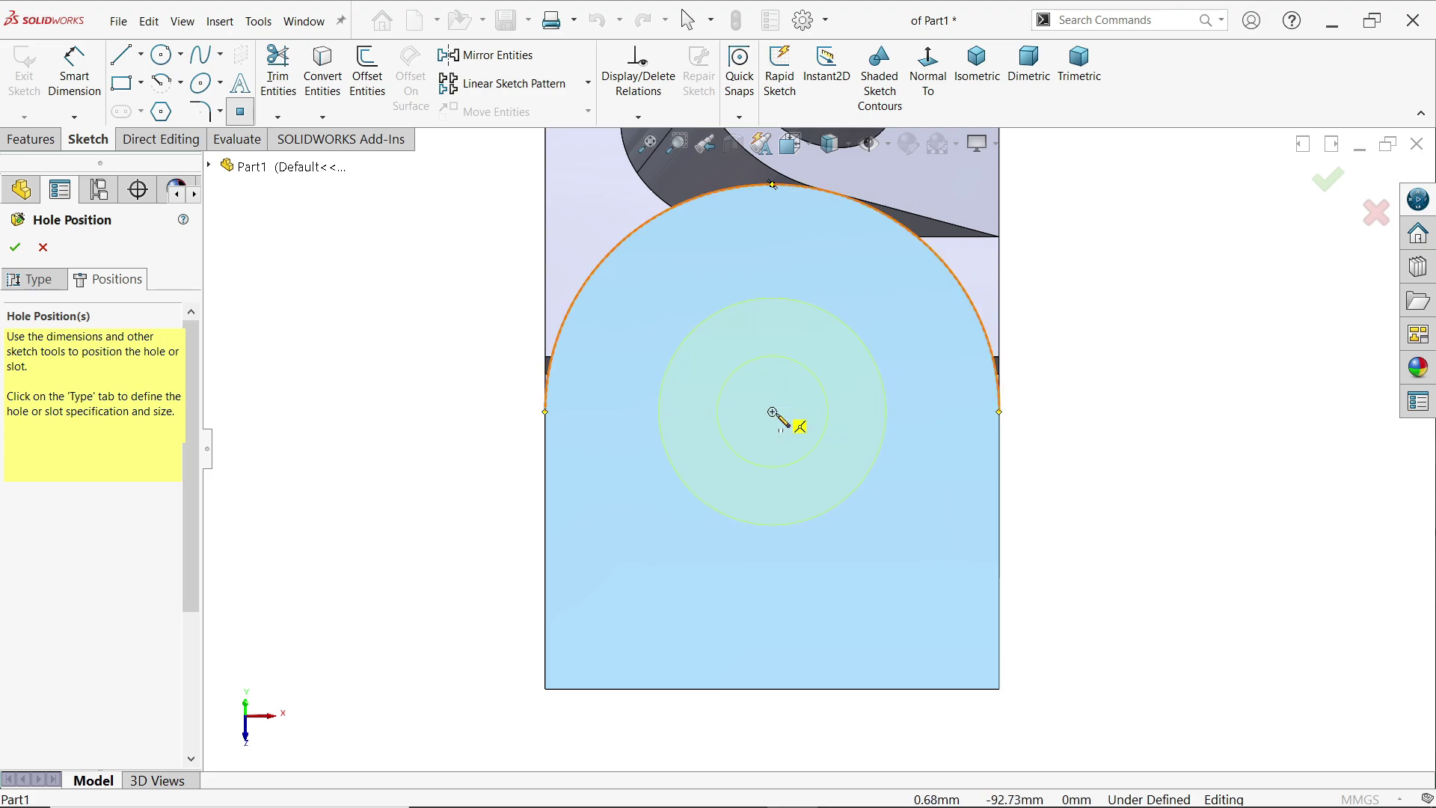
click(772, 412)
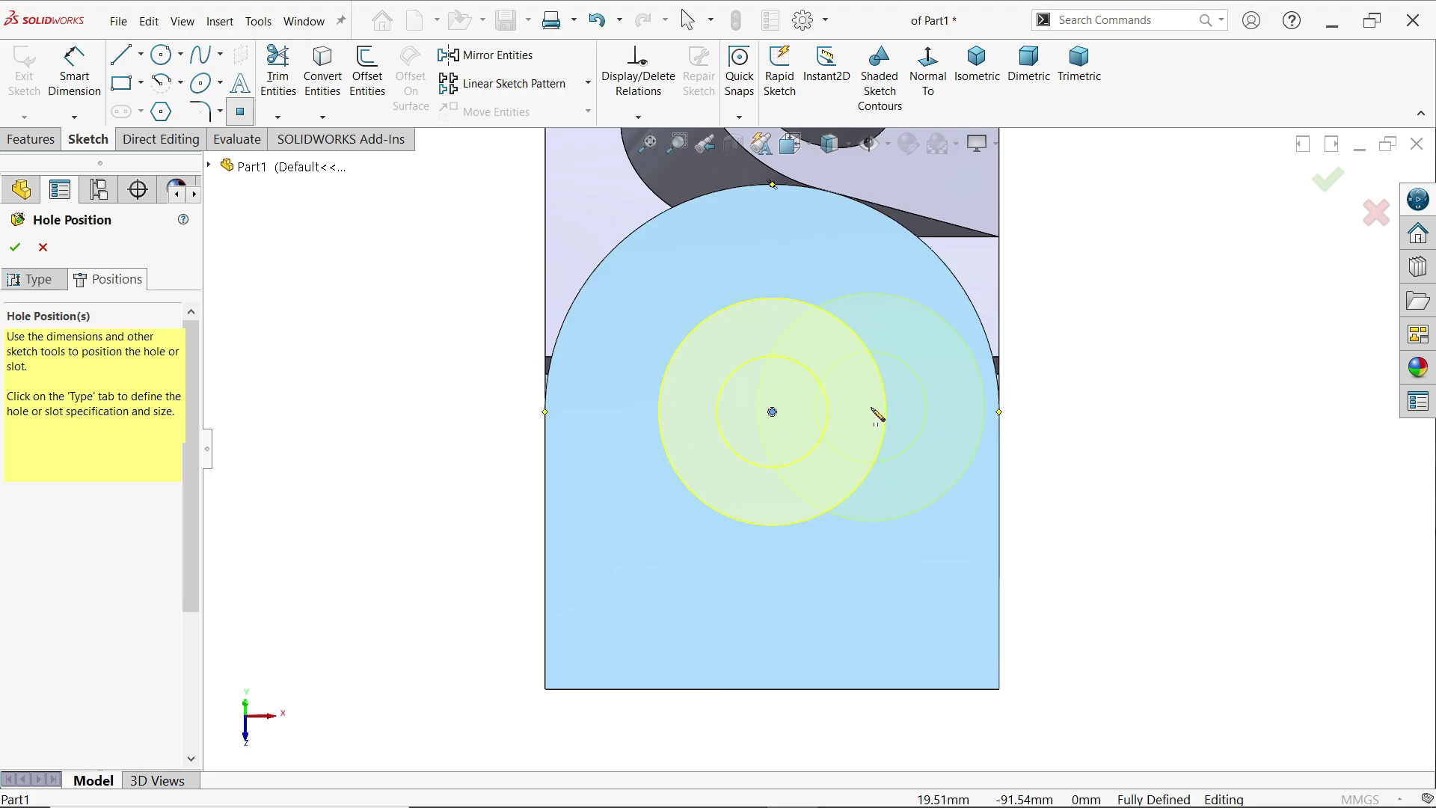
key(Escape)
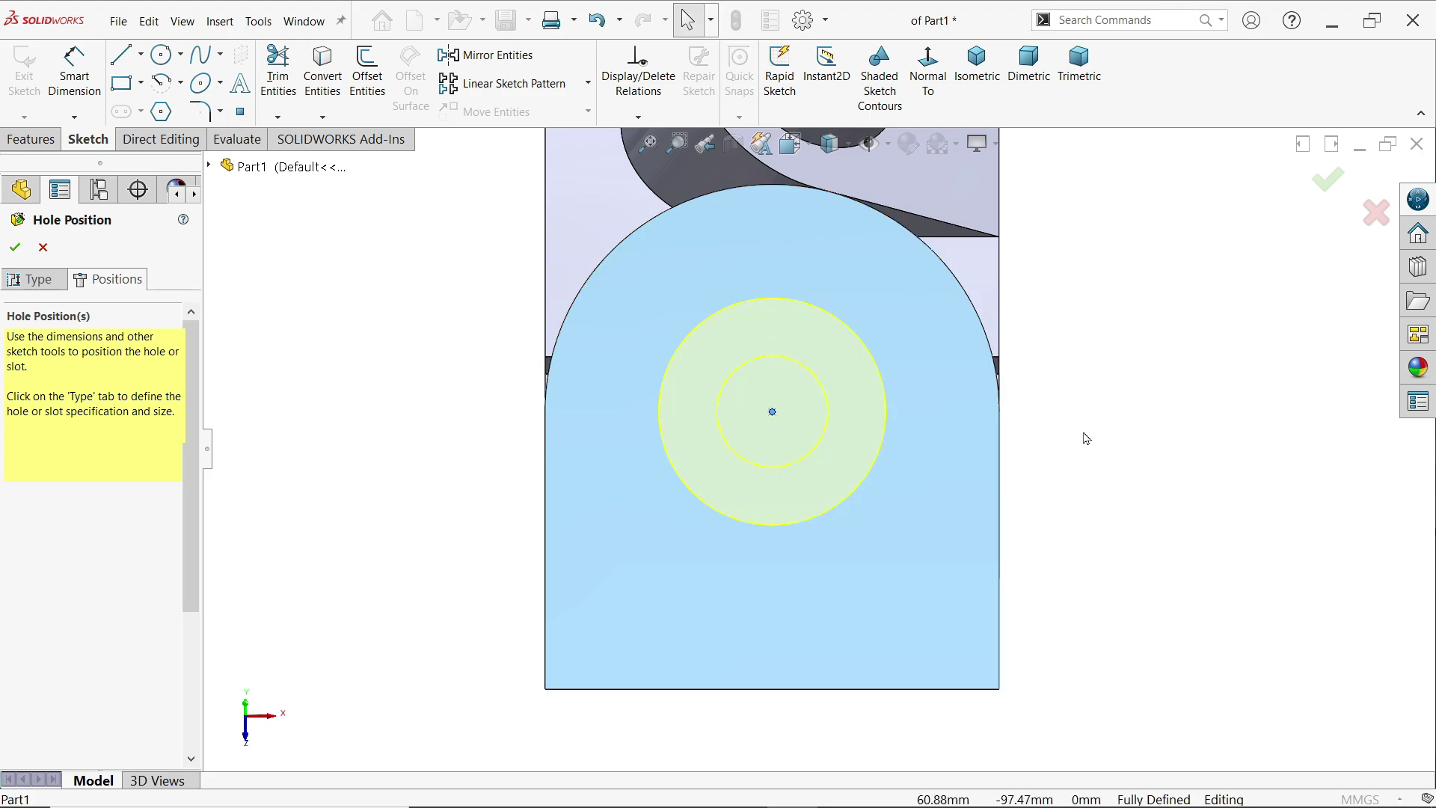
click(979, 85)
scroll(822, 501, down, 5)
middle_drag(760, 465, 785, 497)
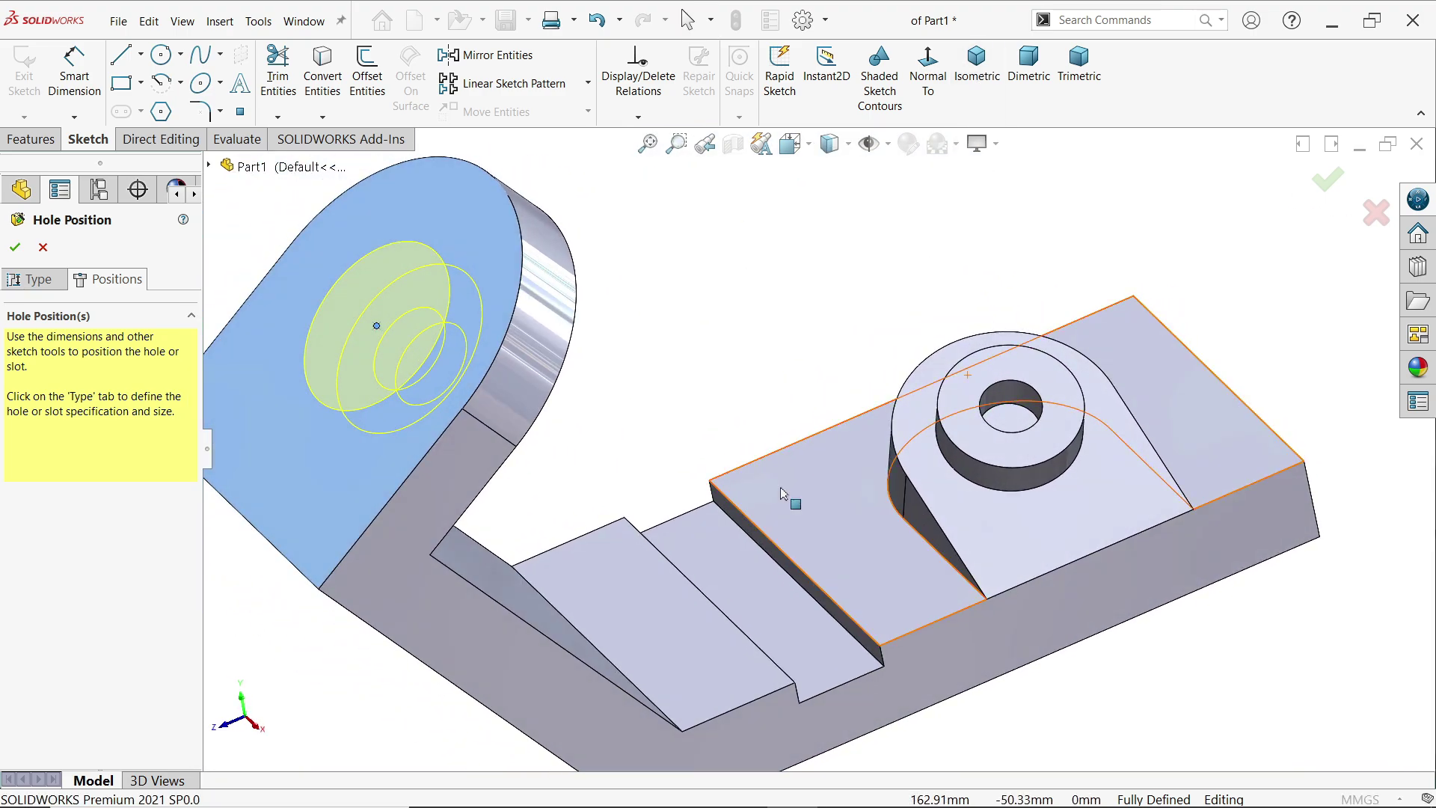
click(16, 248)
scroll(658, 424, up, 3)
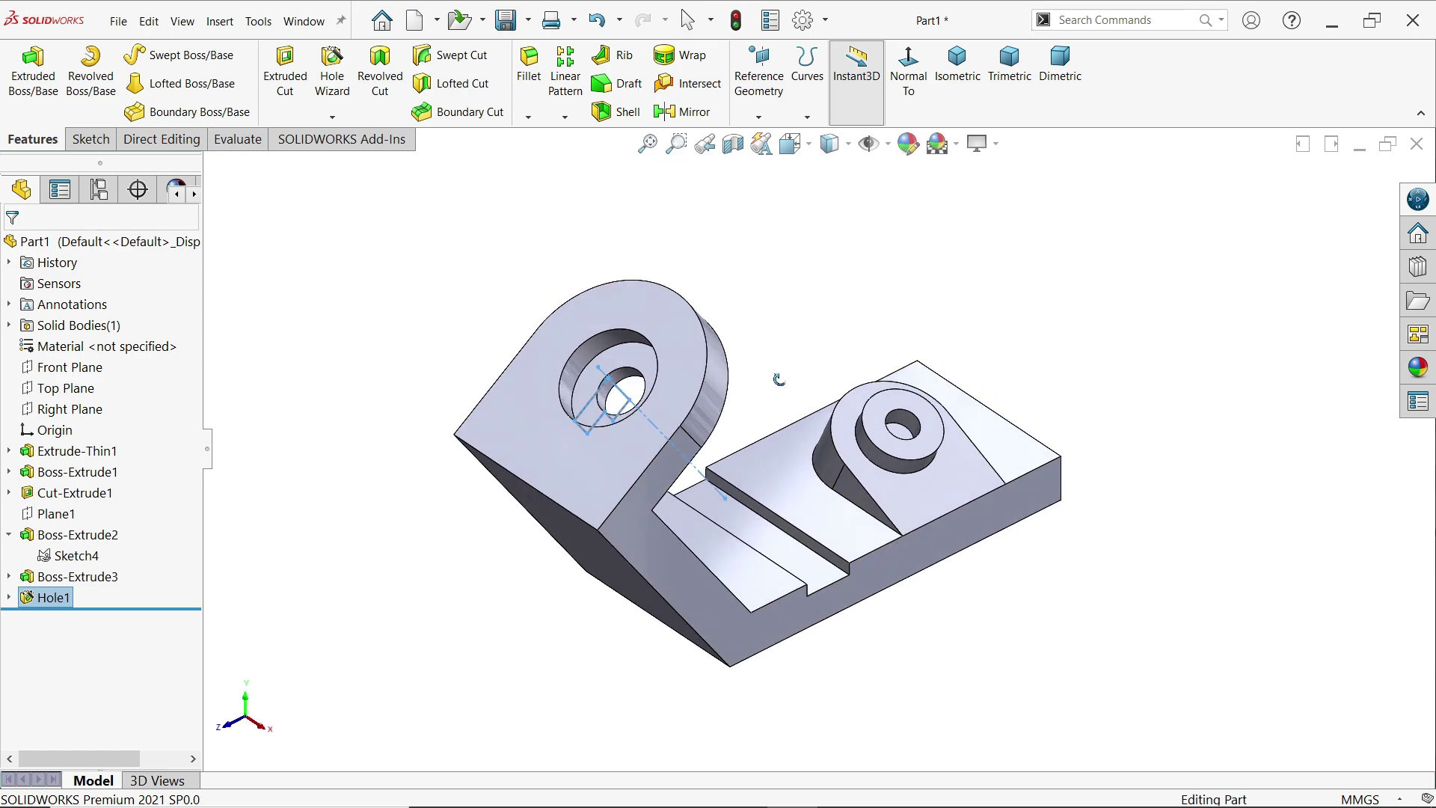
middle_drag(777, 379, 691, 479)
On the tab face, sketch a corner rectangle spanning the hole
click(688, 482)
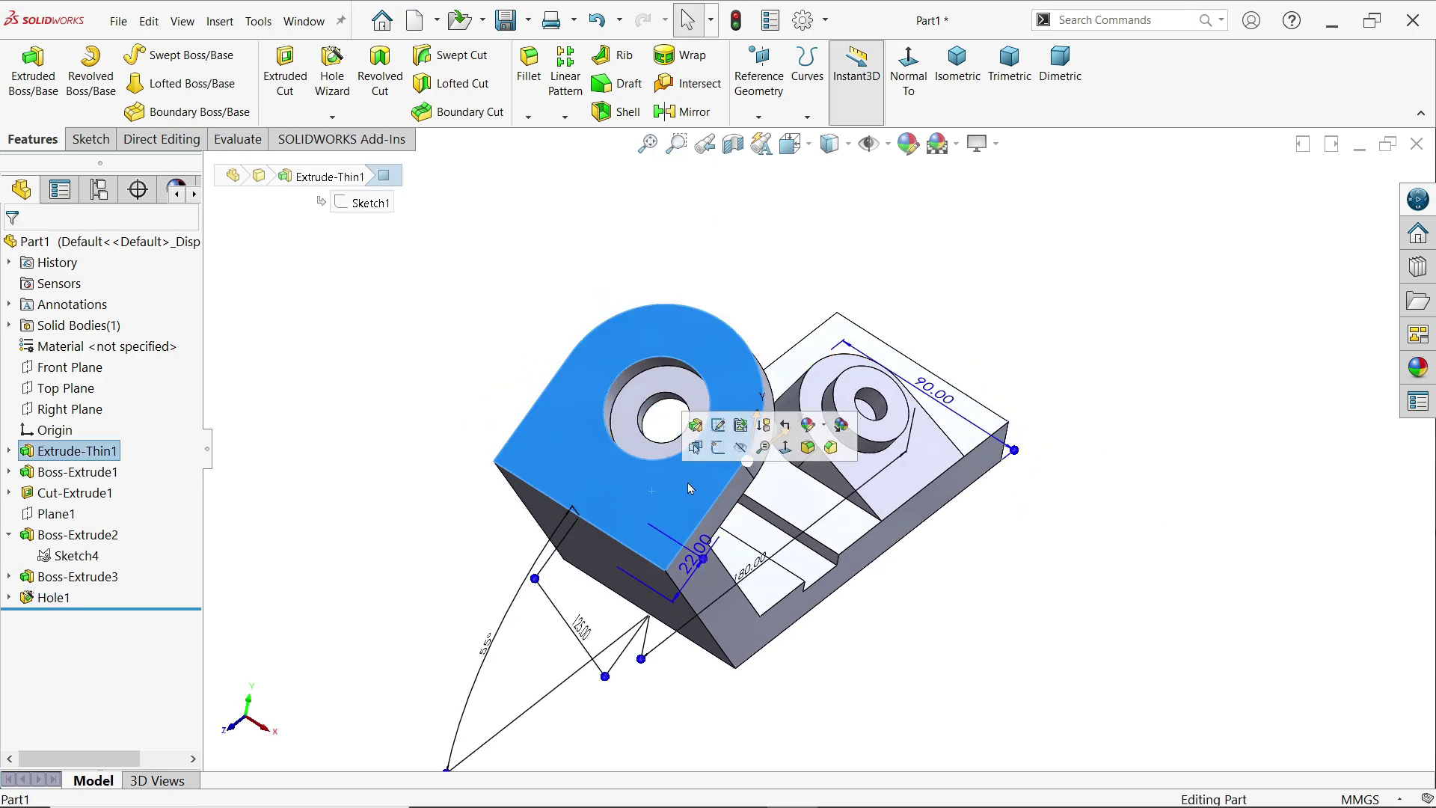
click(718, 448)
scroll(820, 576, down, 3)
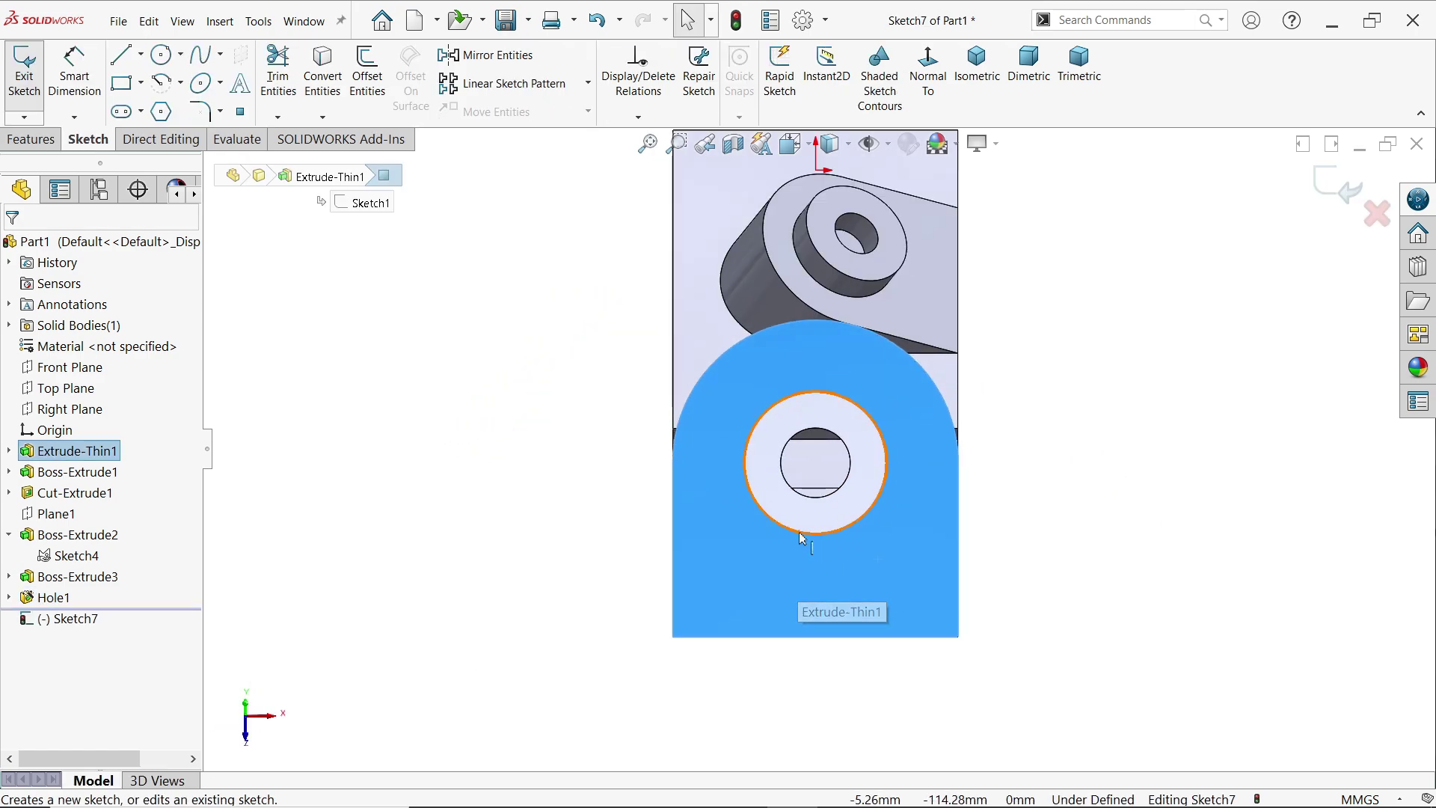
click(141, 83)
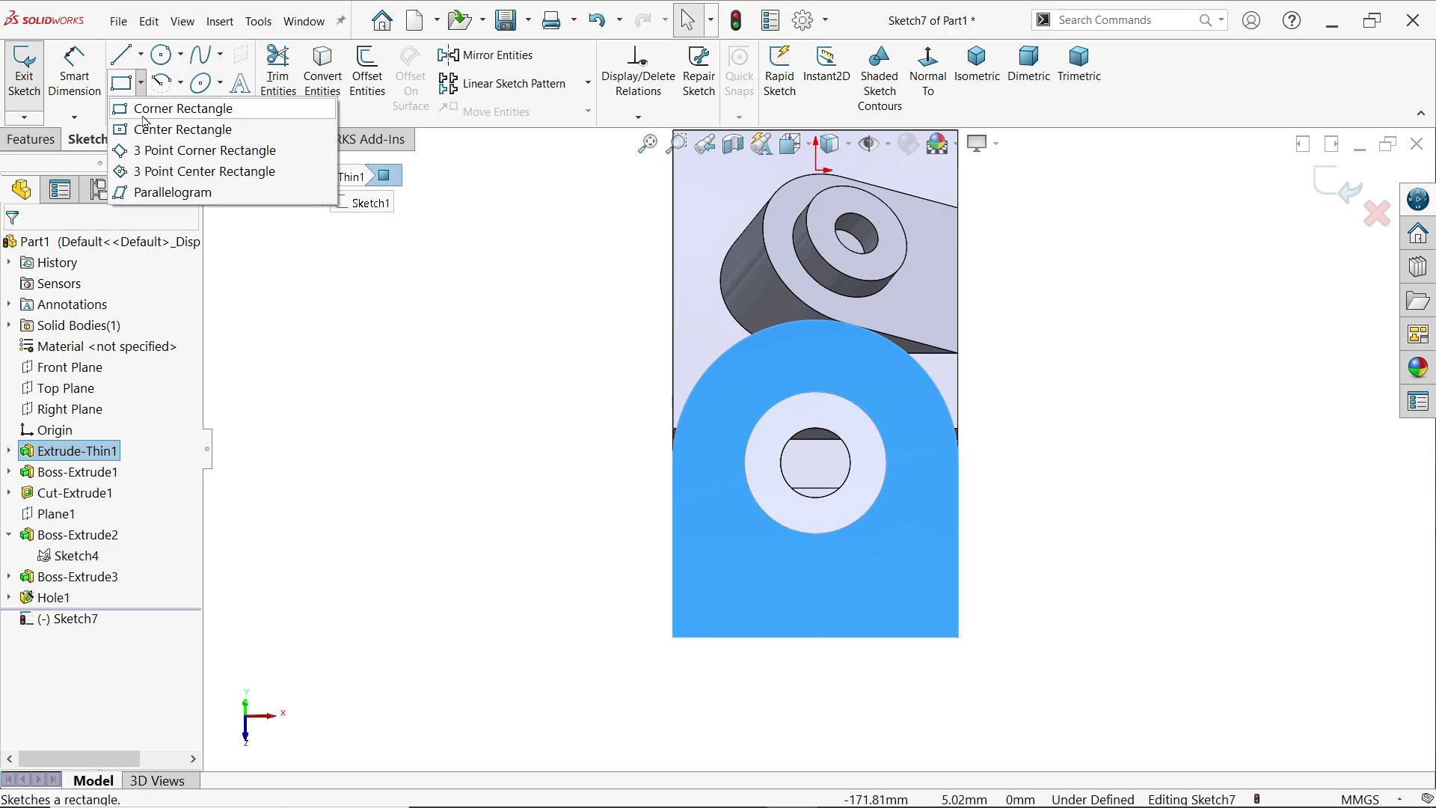
click(157, 105)
click(749, 636)
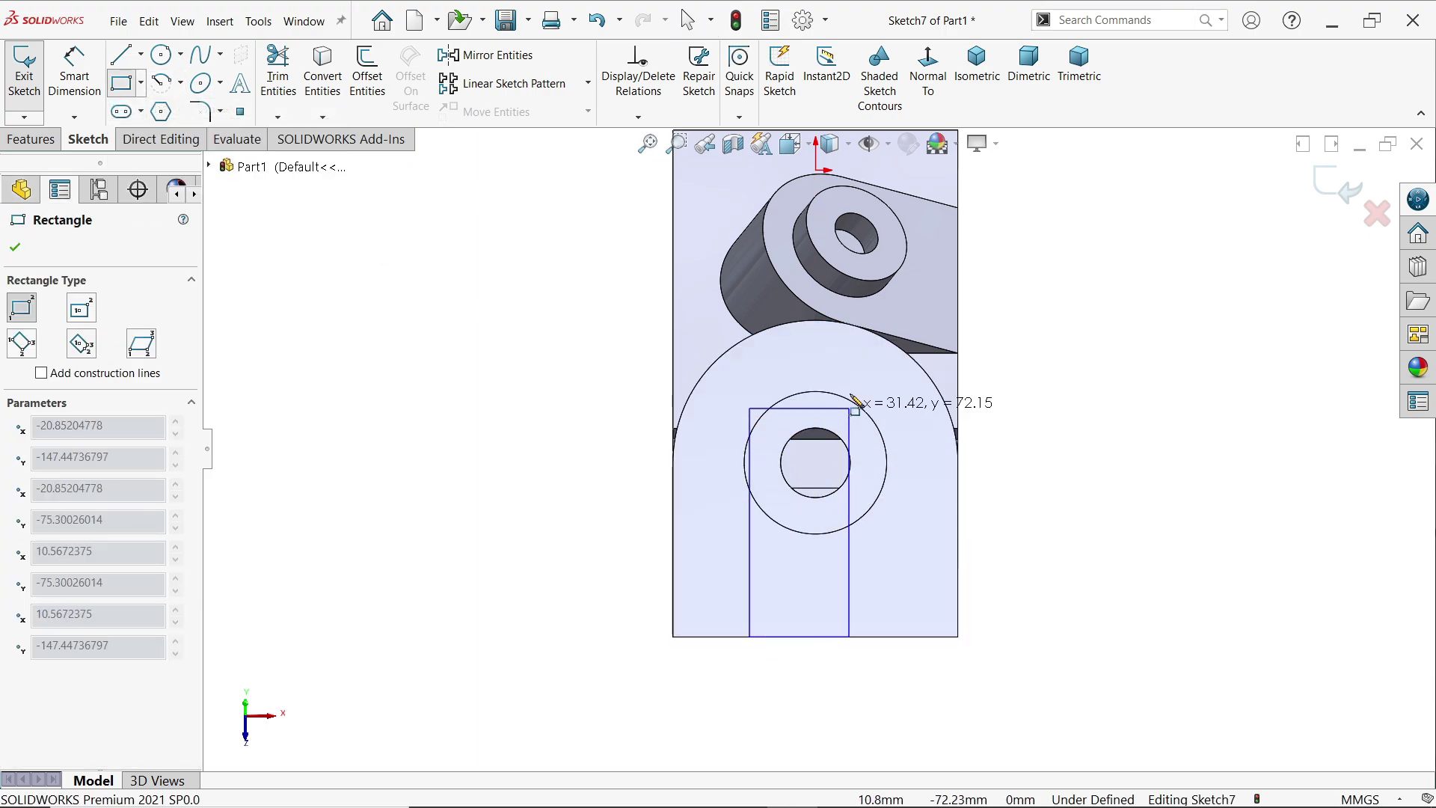
click(862, 314)
right_click(1067, 320)
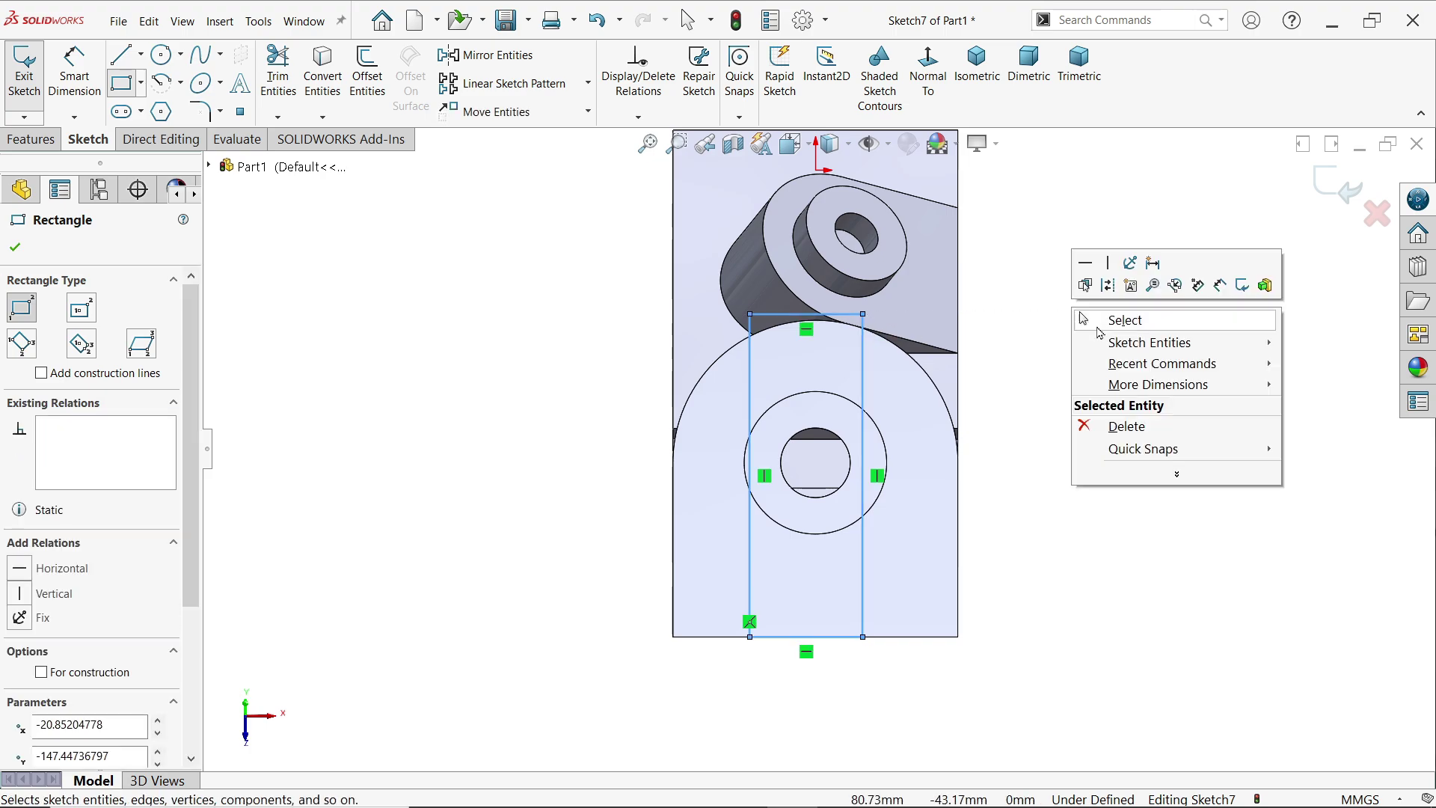
click(1109, 320)
scroll(737, 322, down, 3)
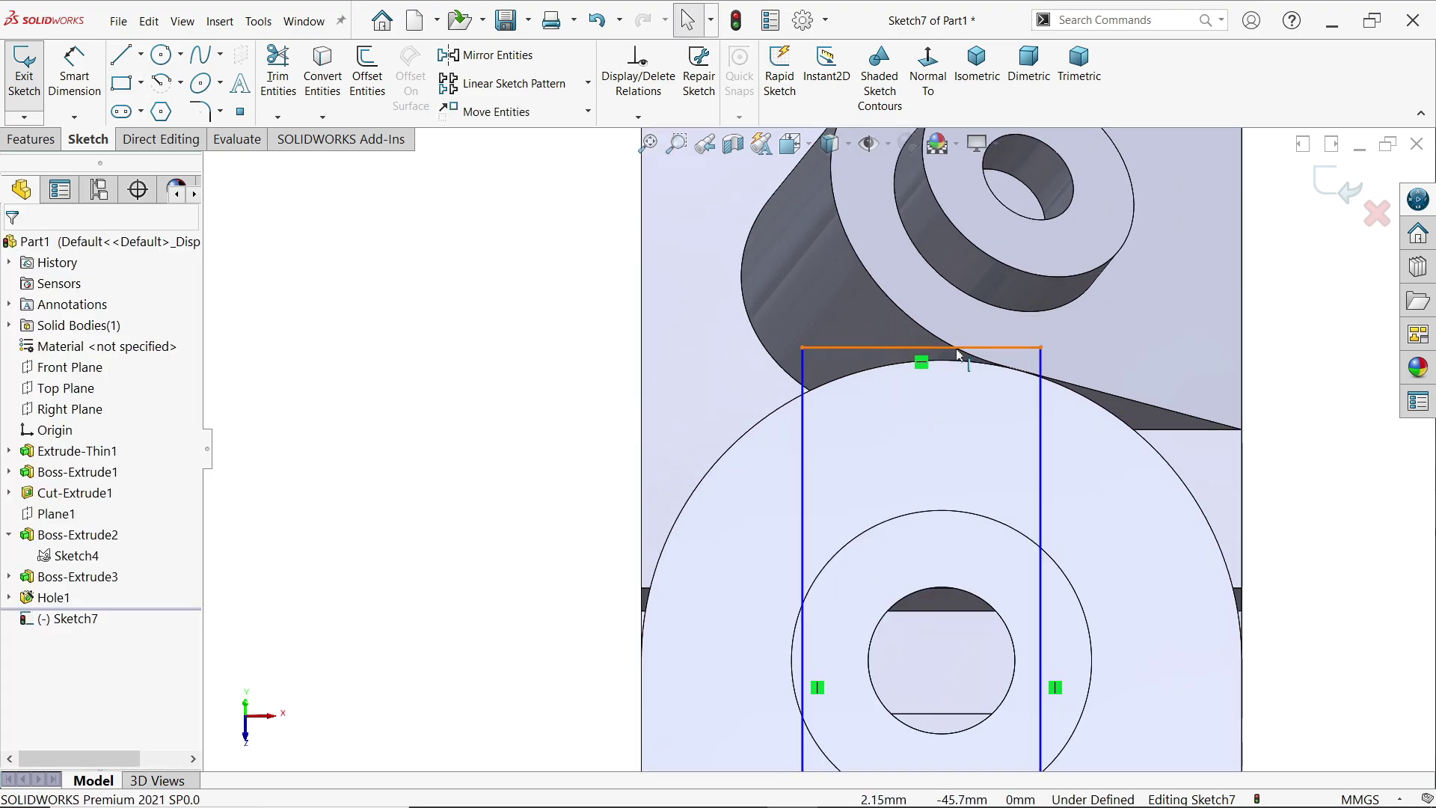
Make the rectangle's top line tangent to the tab's arc edge
click(957, 348)
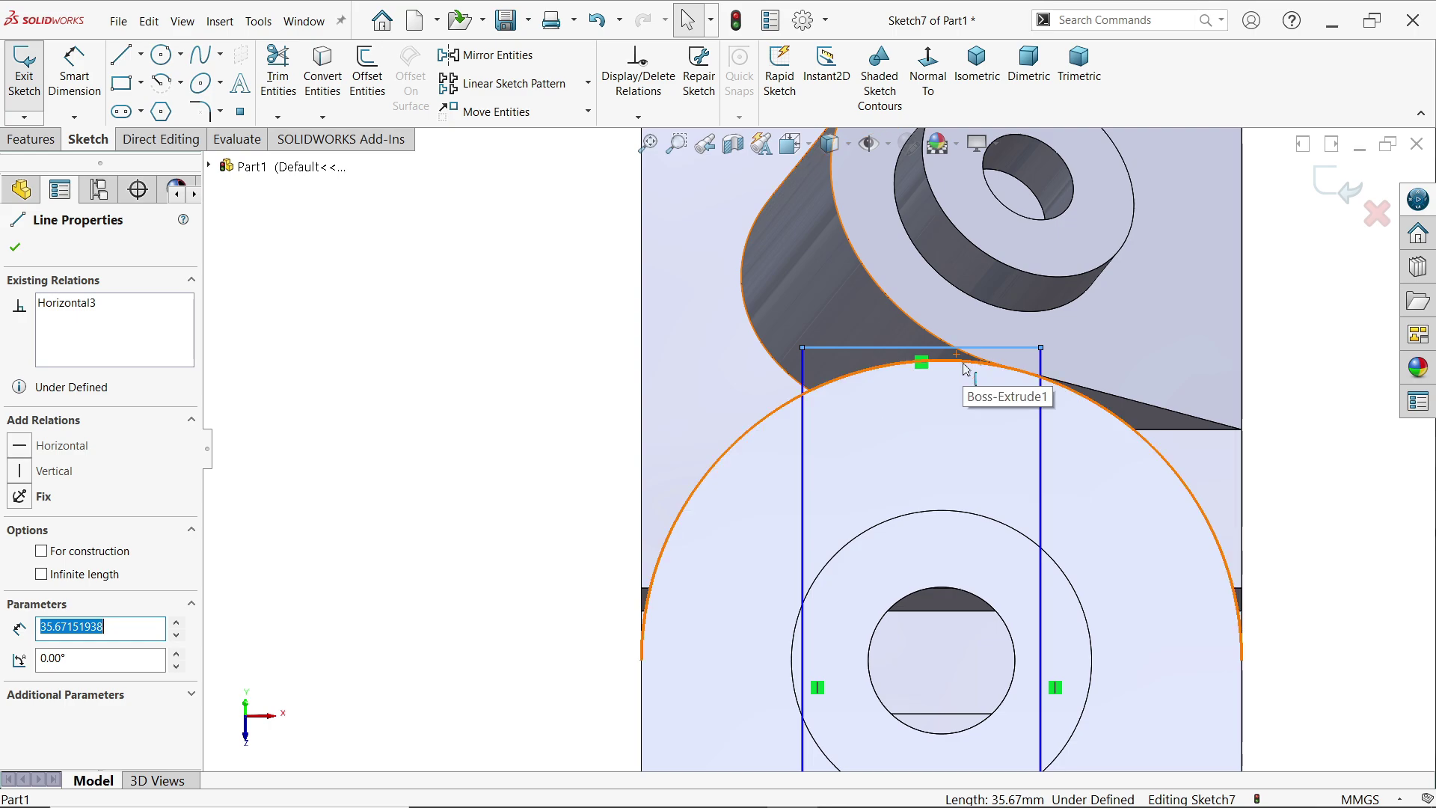
ctrl+click(965, 367)
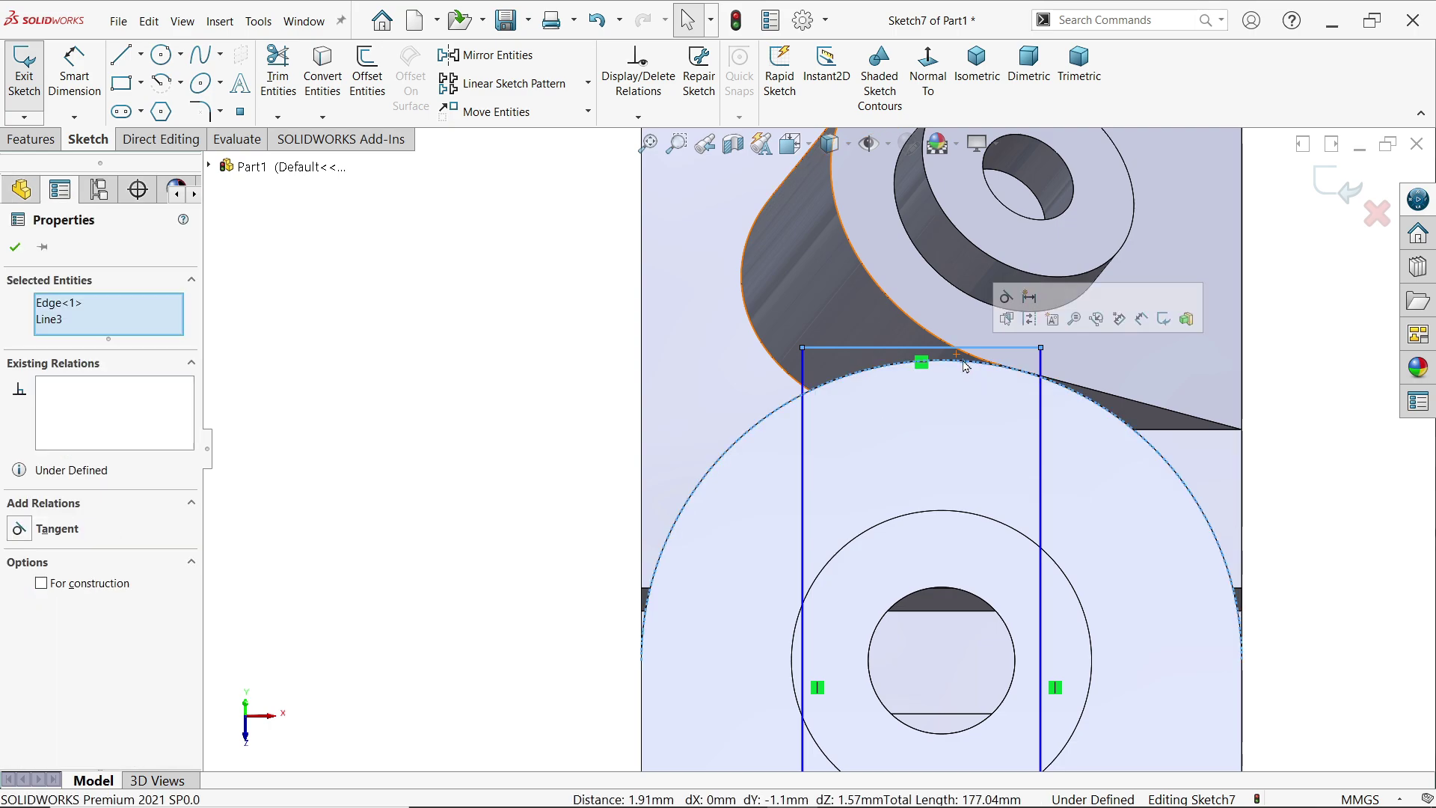
click(1005, 297)
key(f)
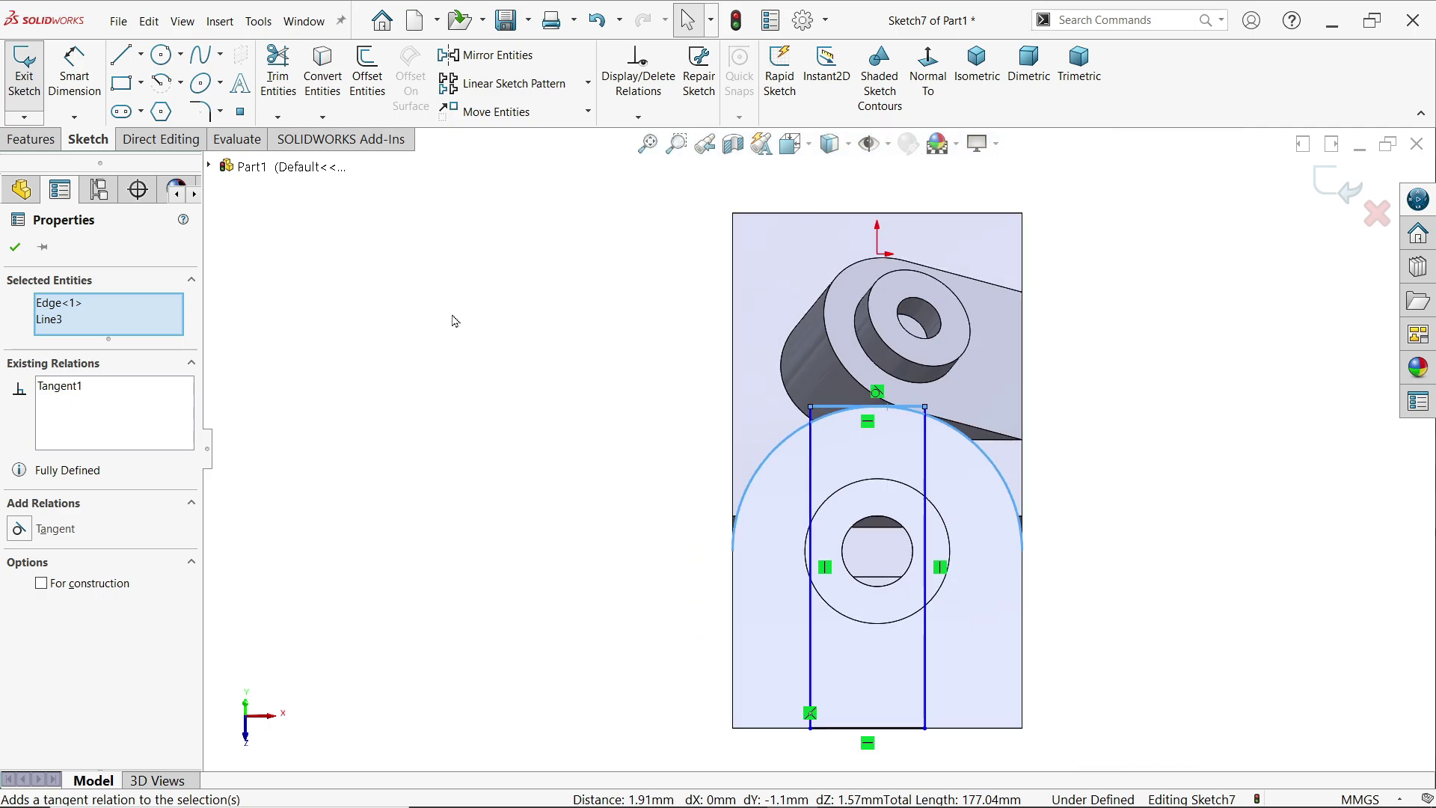
click(658, 445)
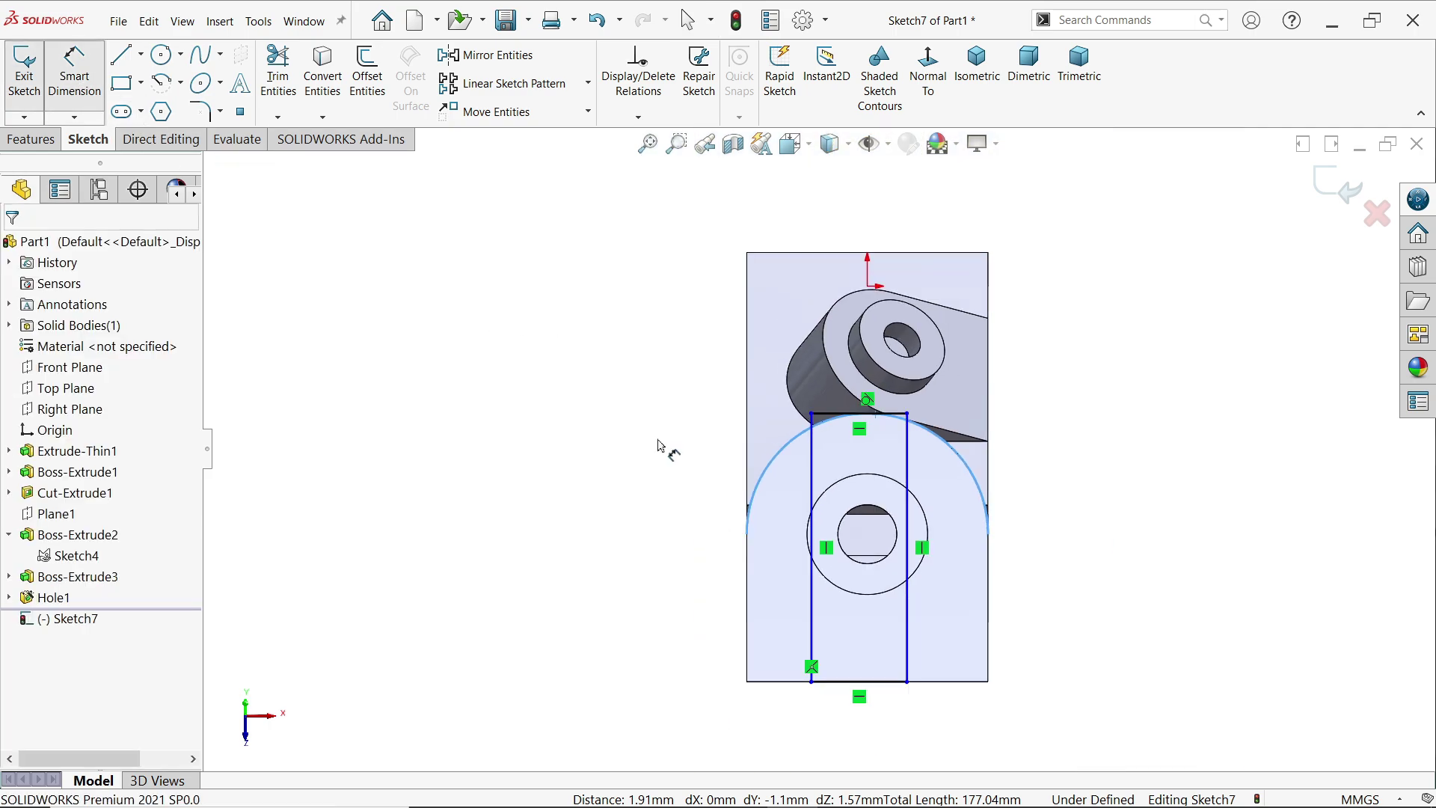
Dimension the slot rectangle's bottom line to make it 28 mm wide
click(882, 682)
click(869, 716)
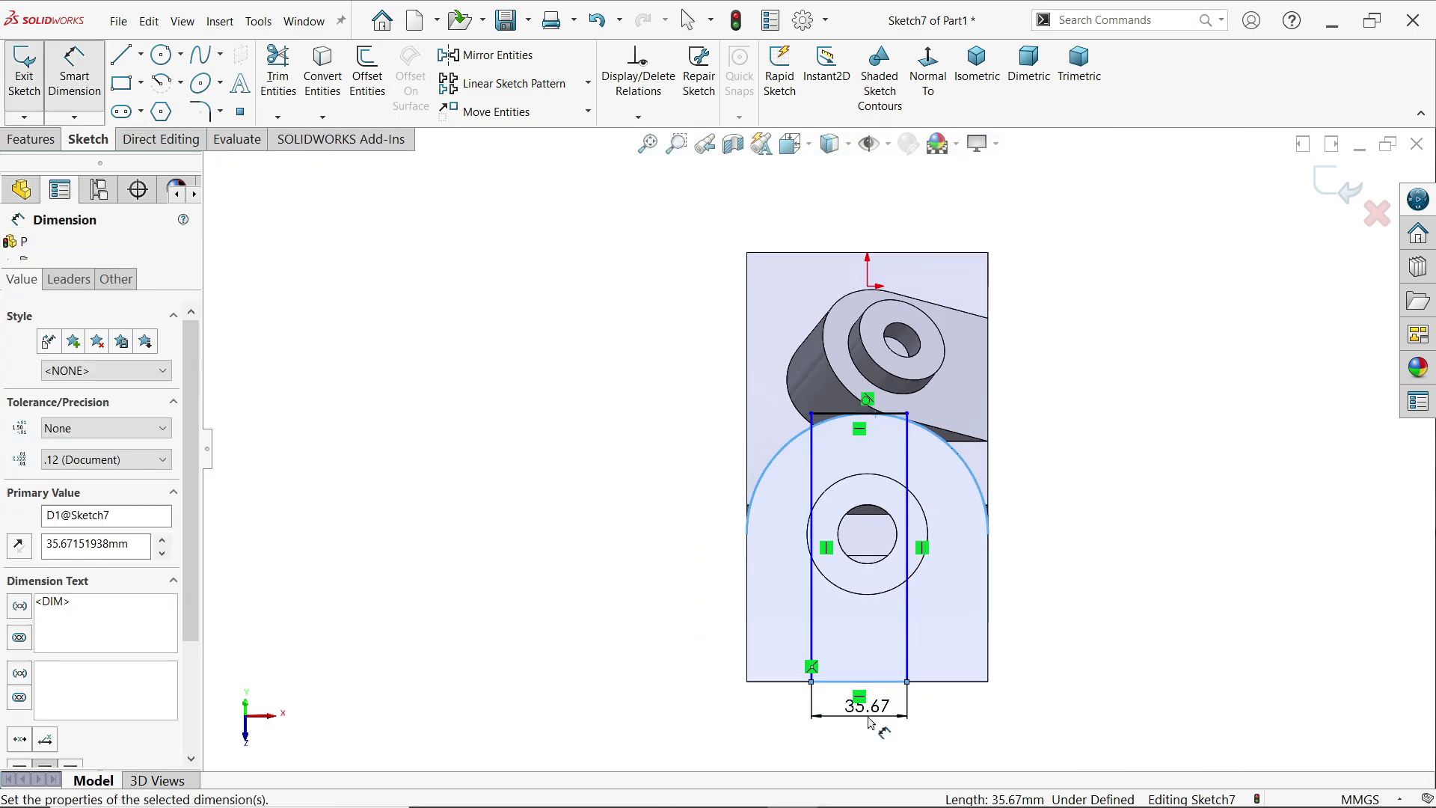
text(29)
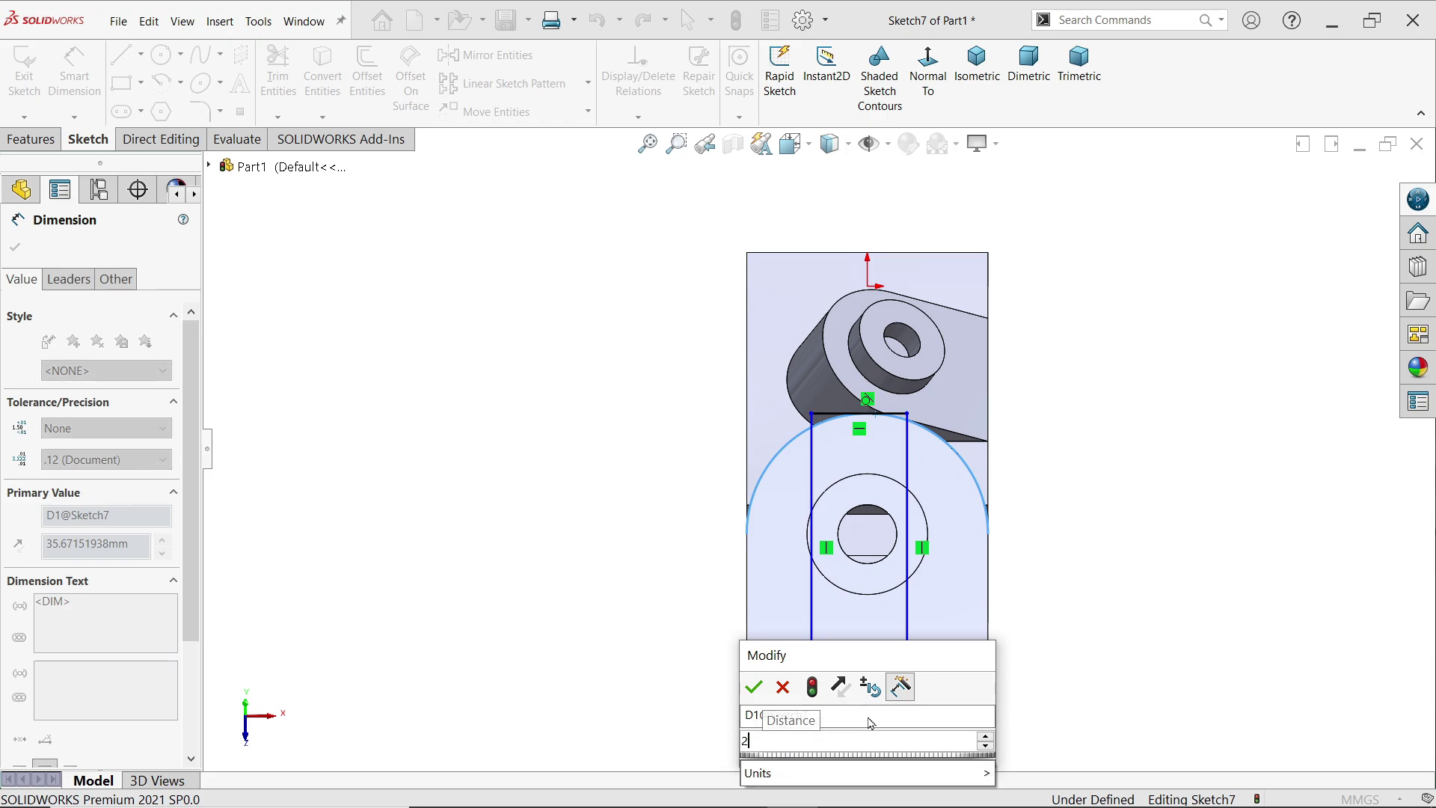
key(Return)
scroll(890, 658, down, 3)
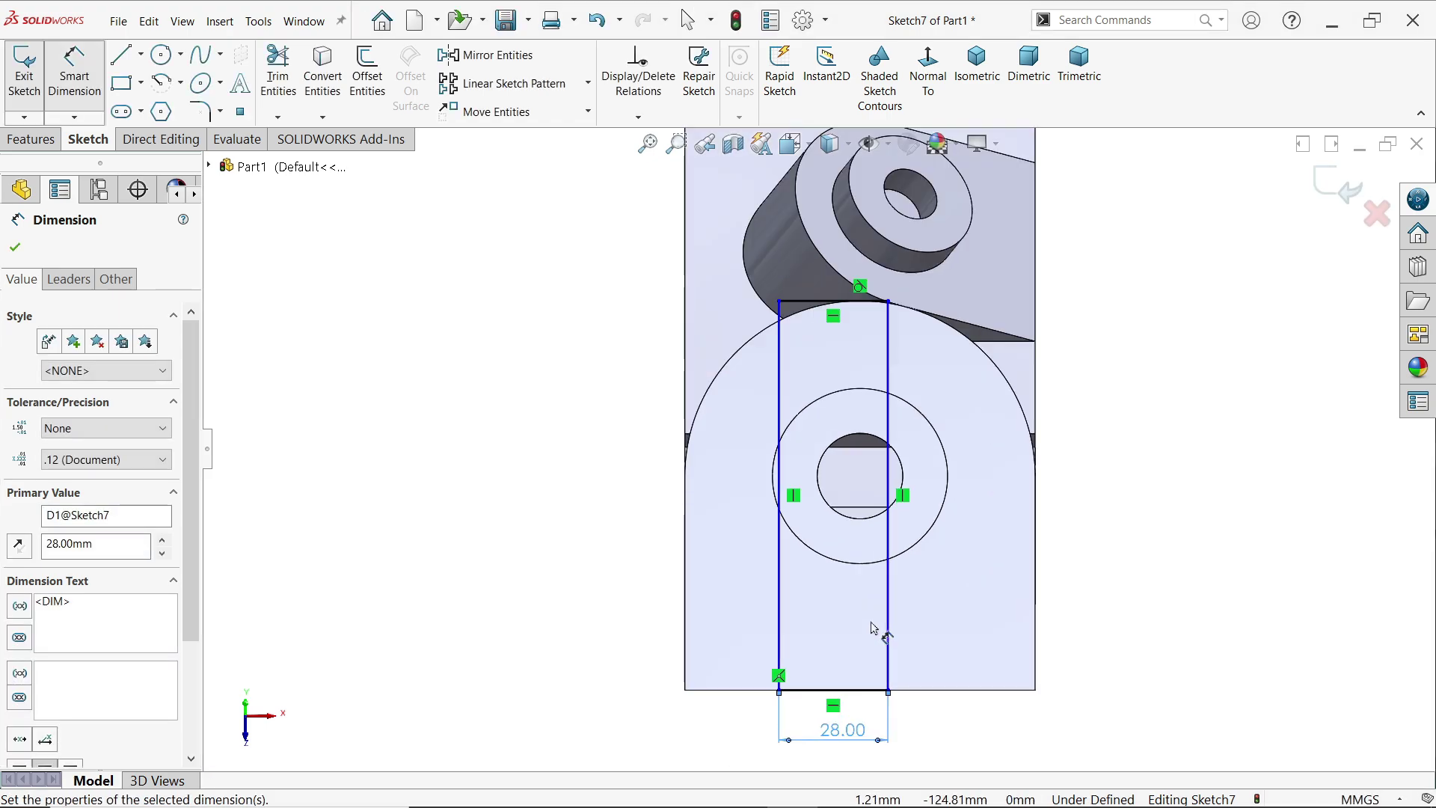
scroll(890, 655, down, 1)
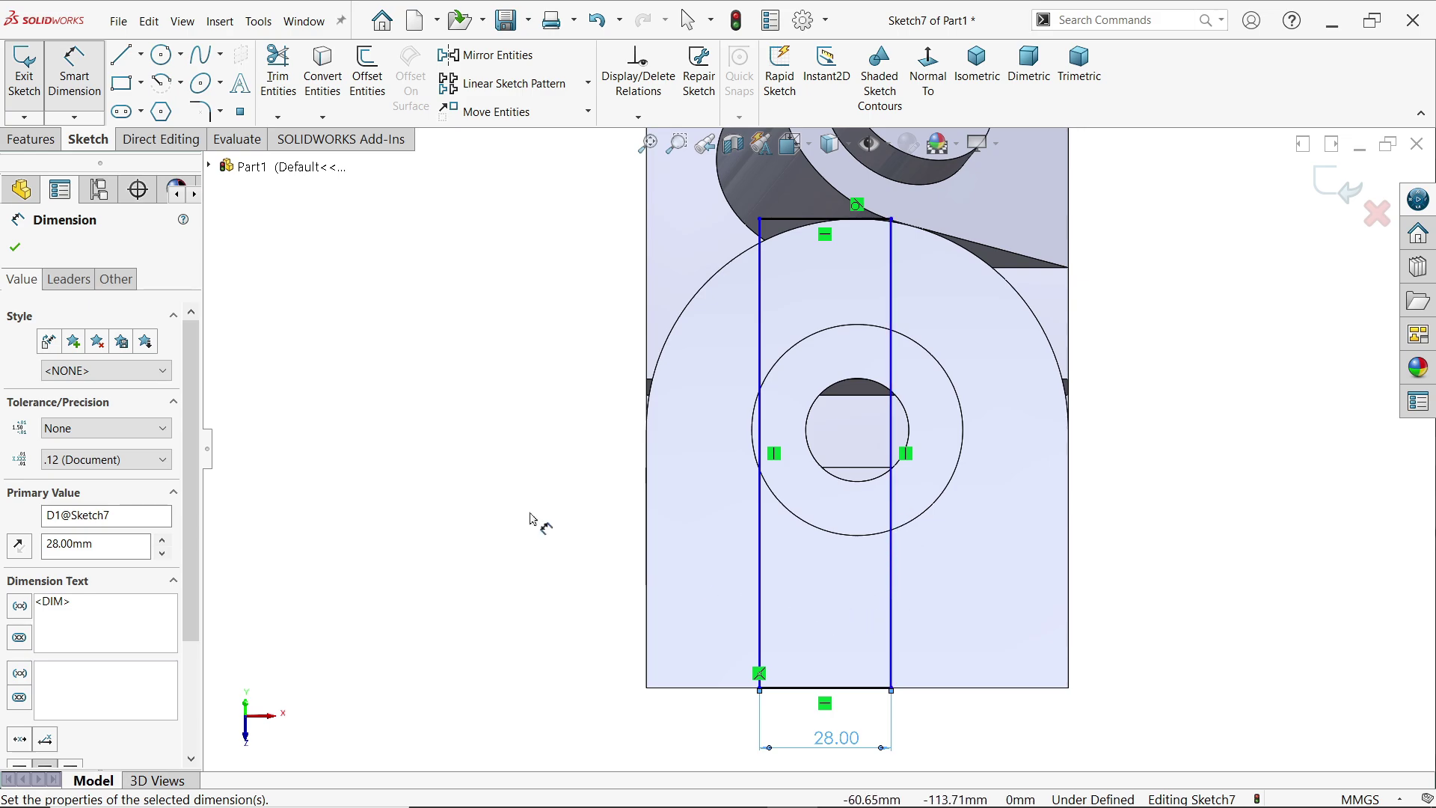
Draw a centerline from the bottom edge midpoint to the hole centre
click(143, 59)
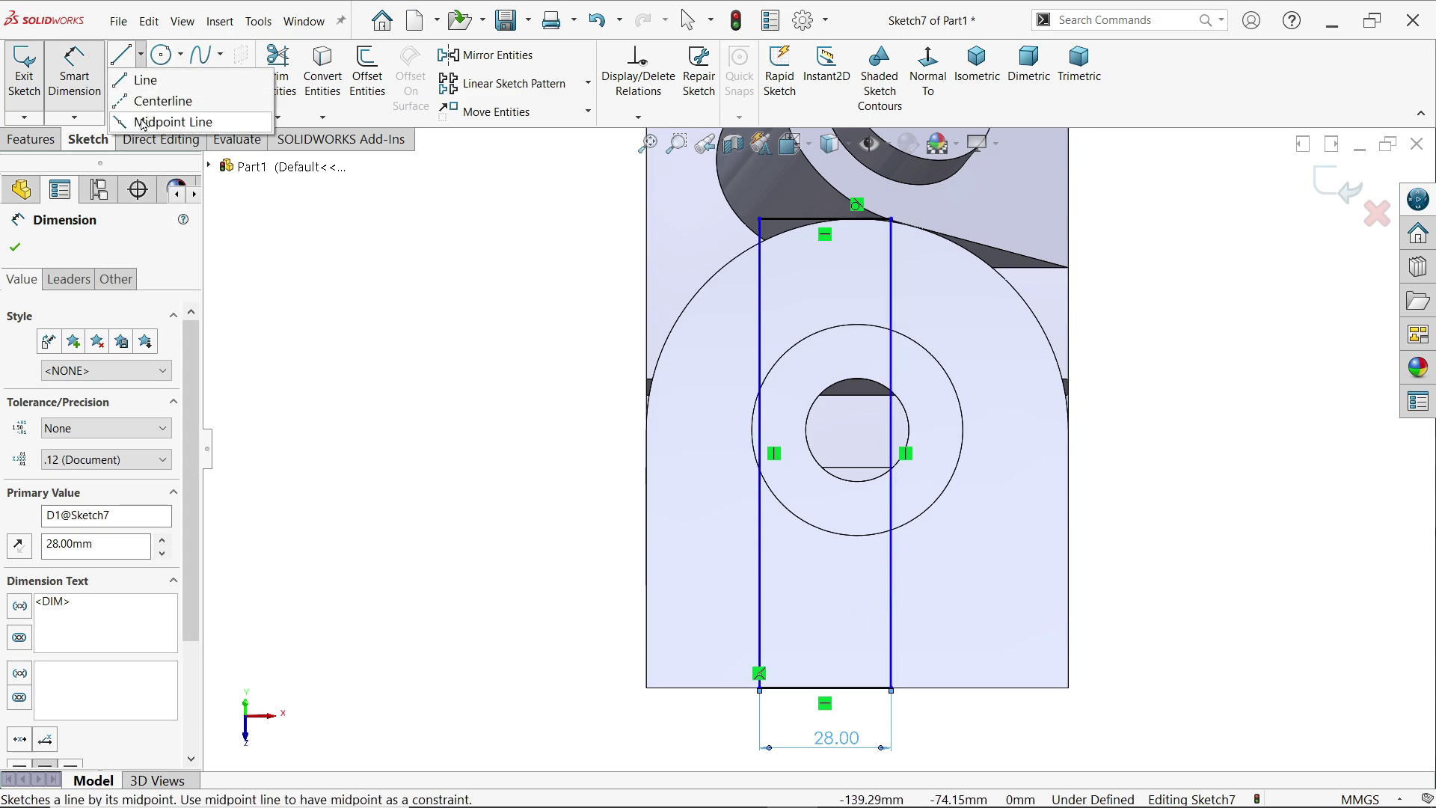
click(152, 102)
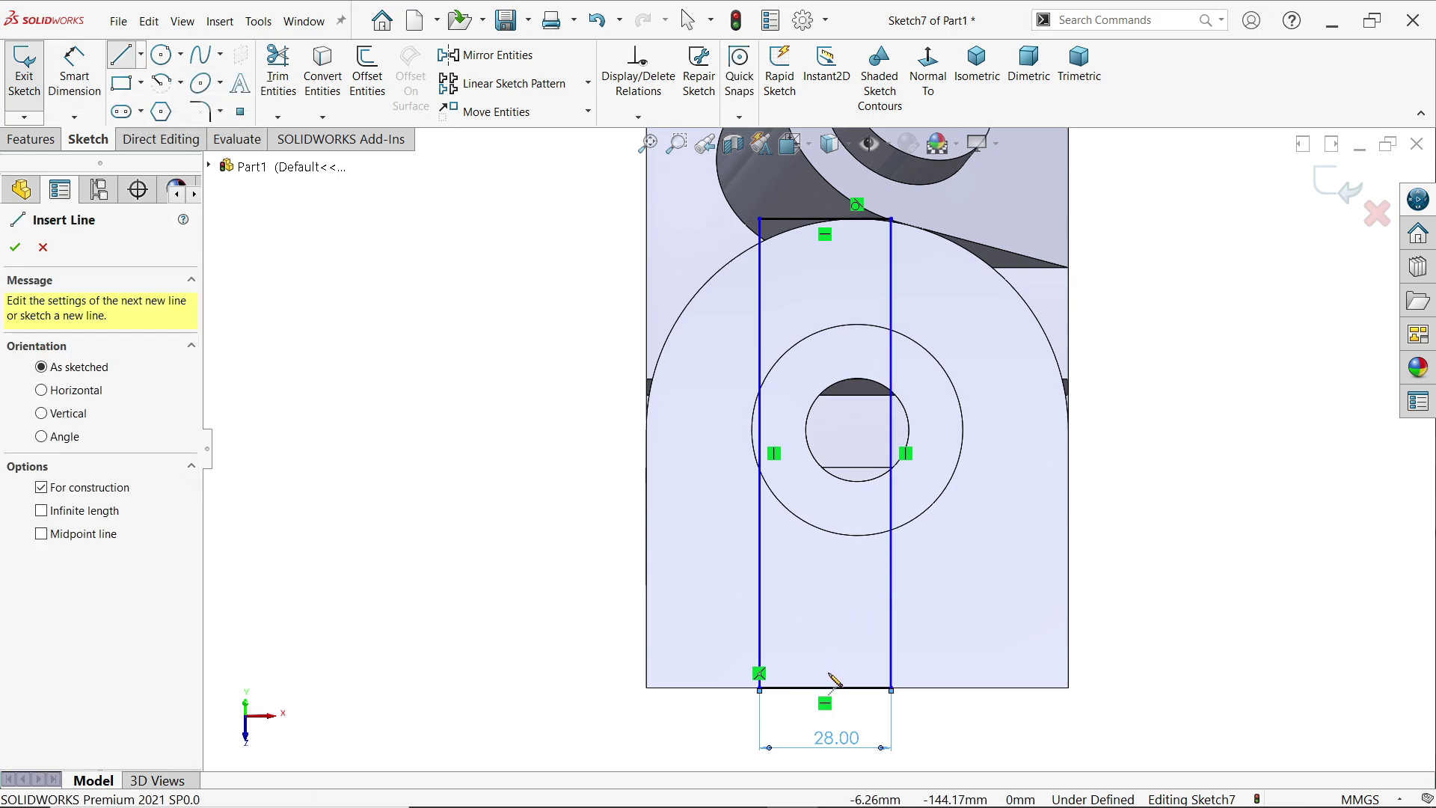
scroll(825, 686, down, 2)
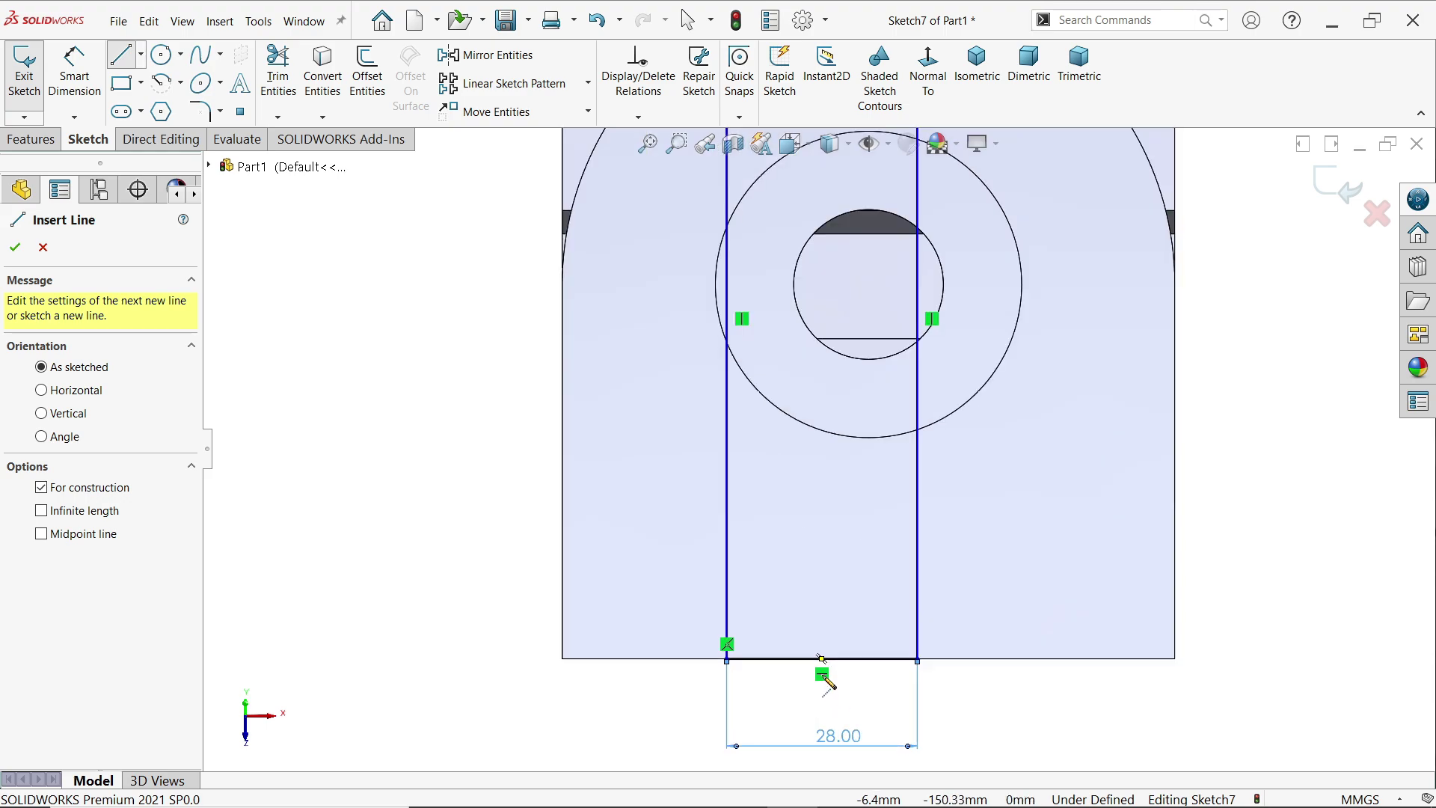
click(822, 658)
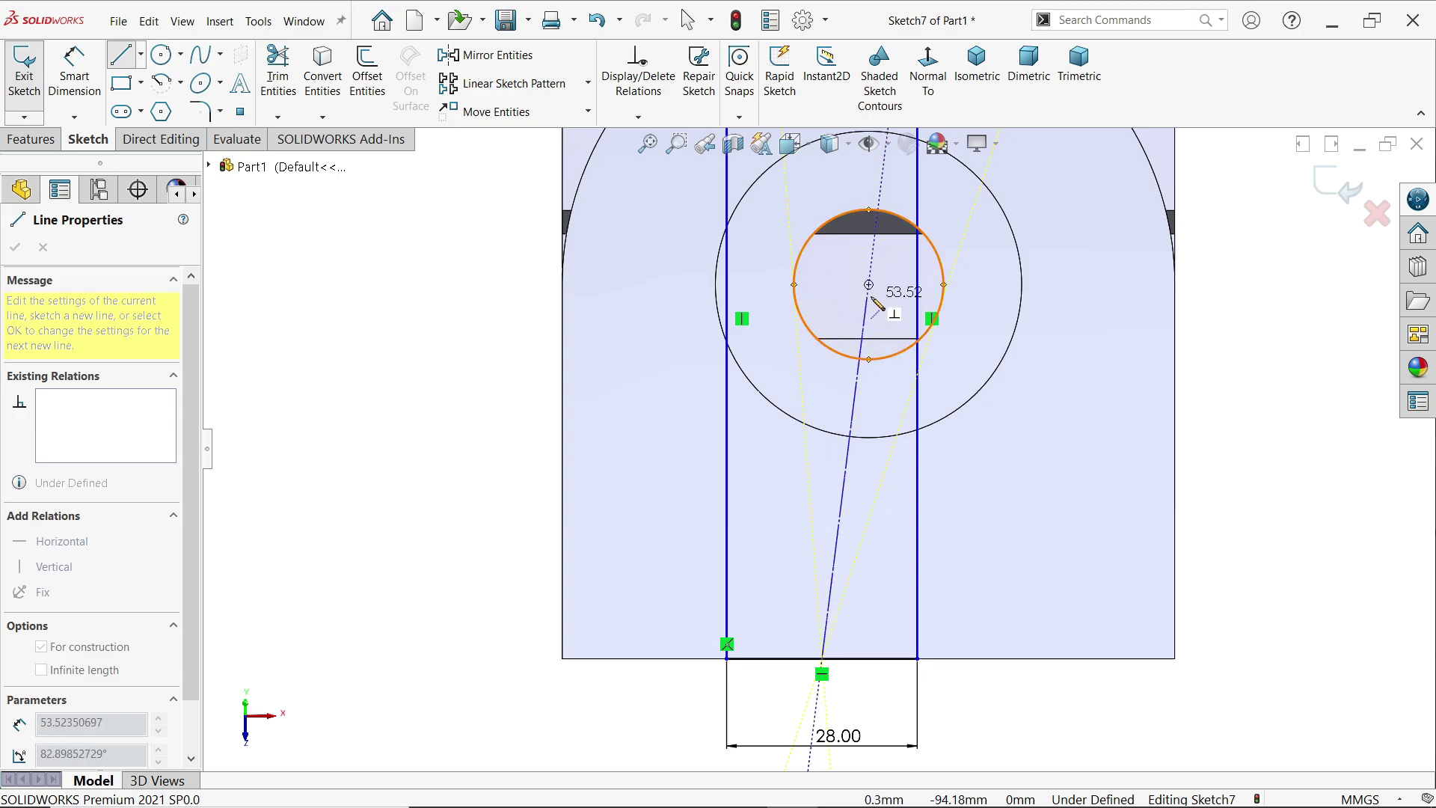
click(869, 285)
right_click(988, 271)
click(1032, 331)
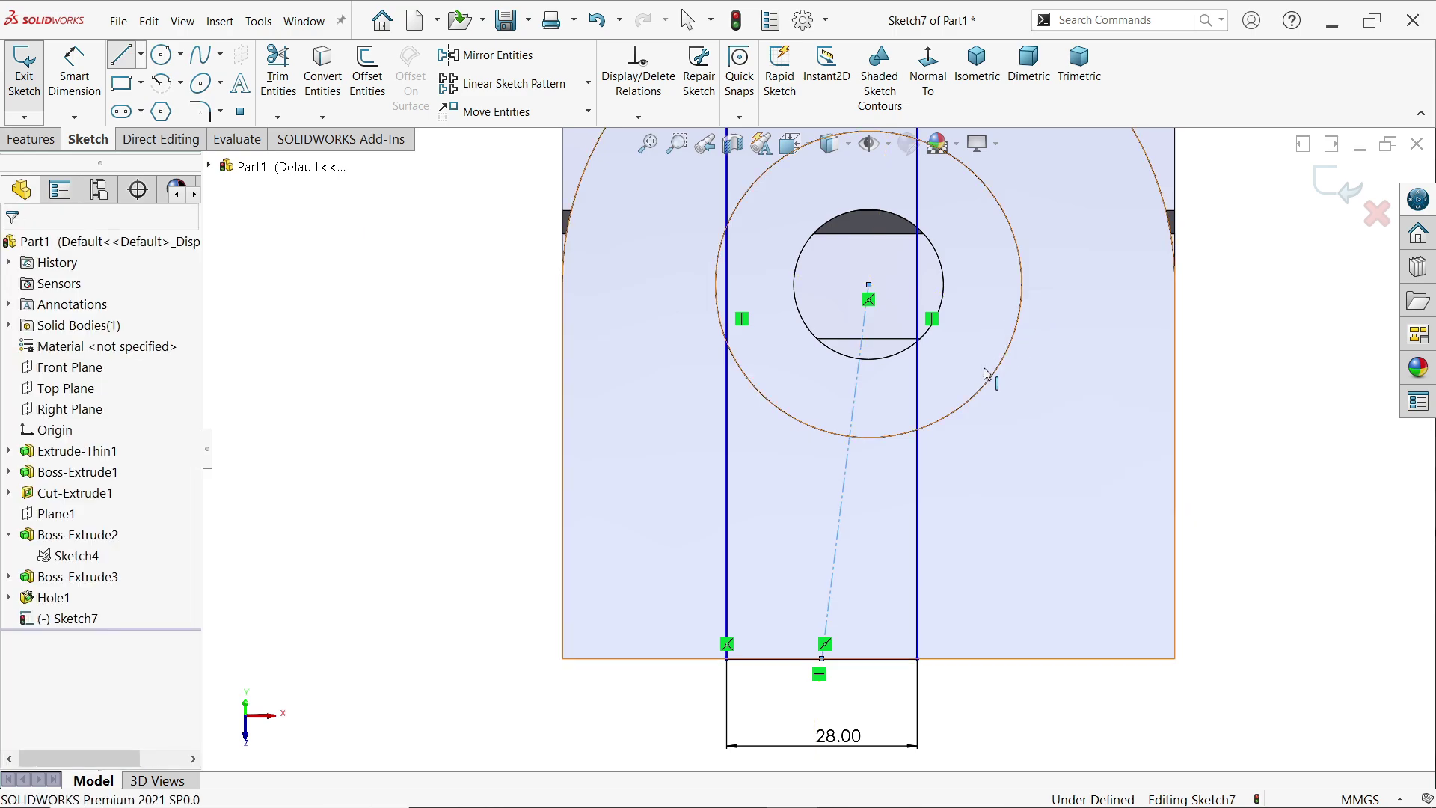
Make the centerline vertical and return to the isometric view
click(854, 434)
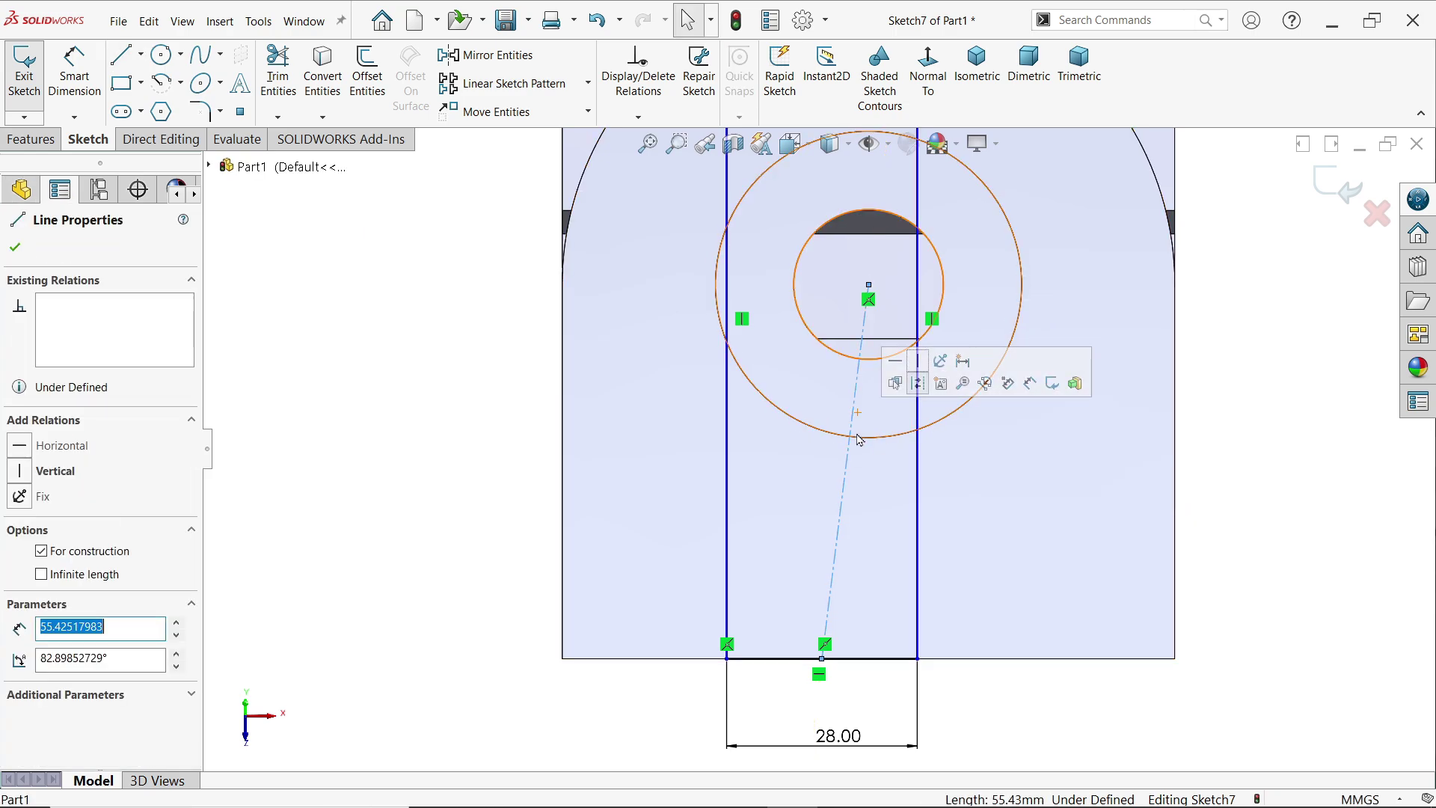
click(920, 366)
click(496, 459)
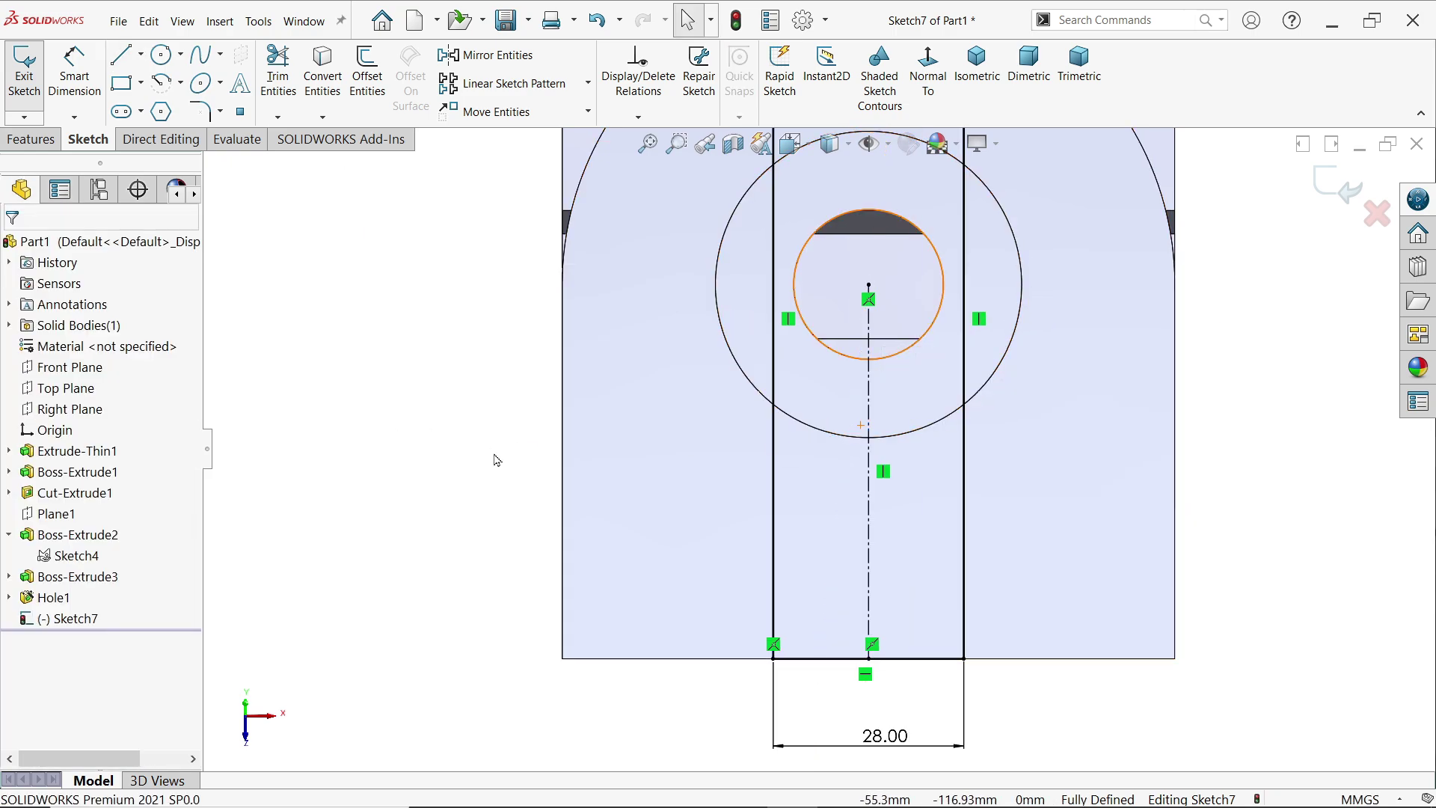
scroll(679, 427, up, 4)
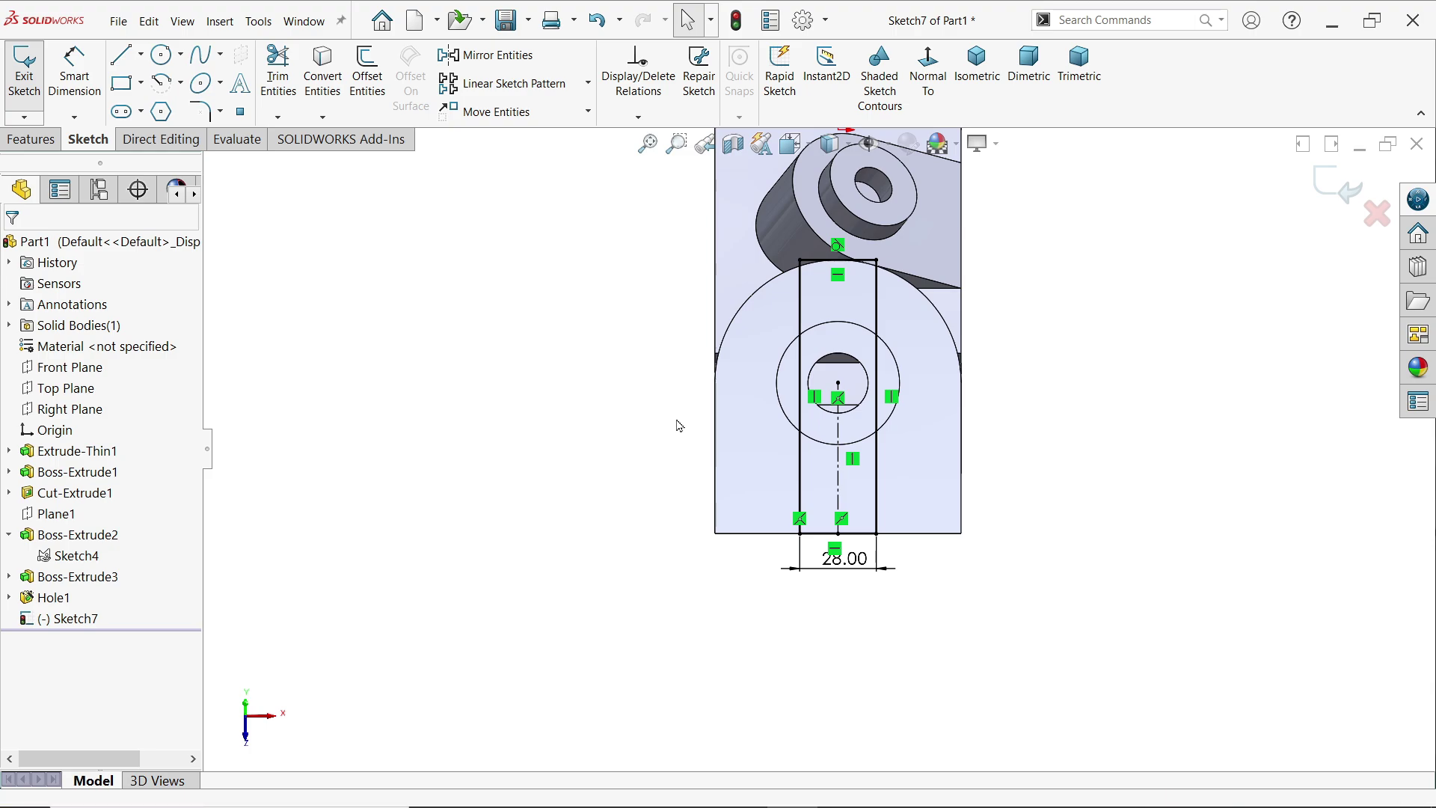
click(977, 67)
scroll(686, 425, down, 4)
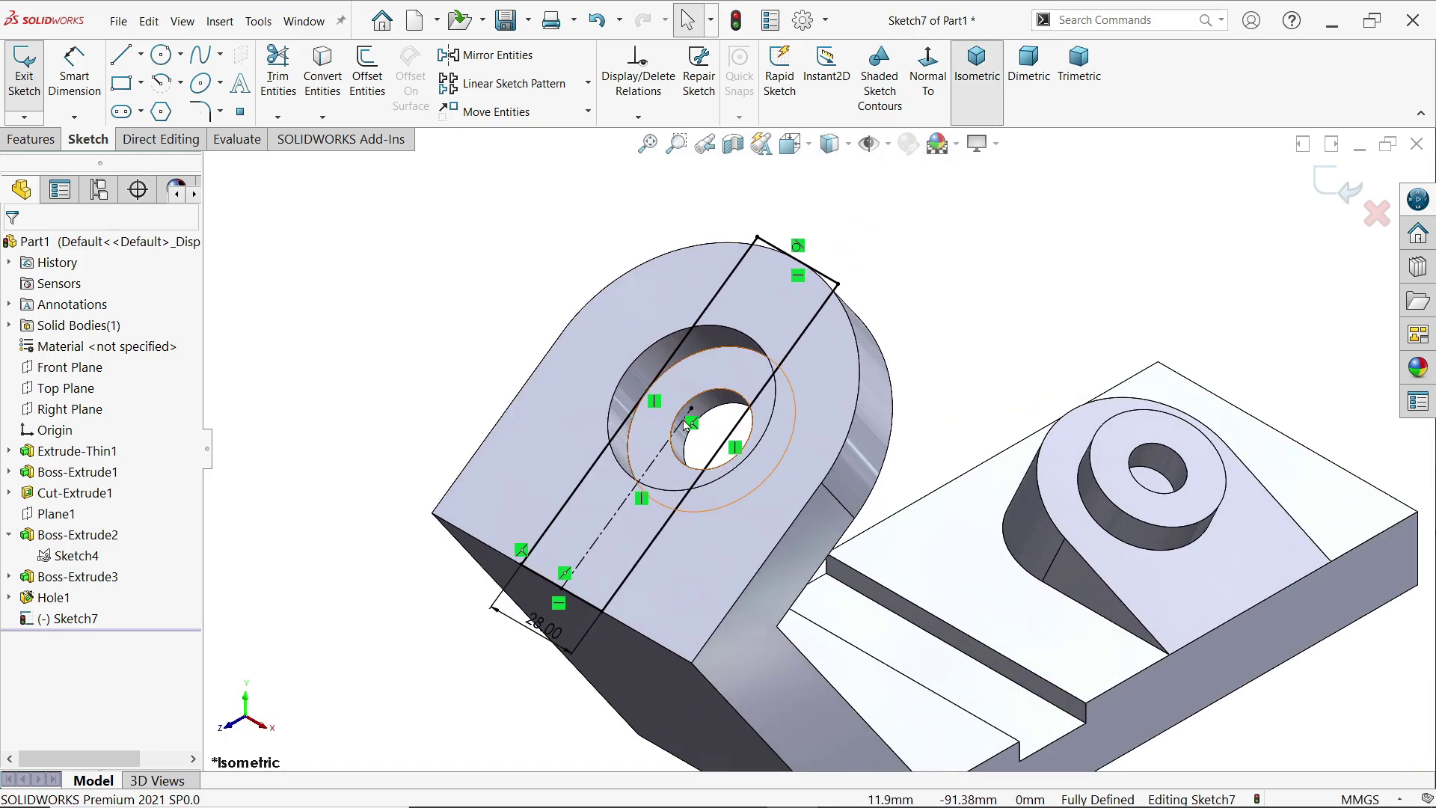
click(31, 139)
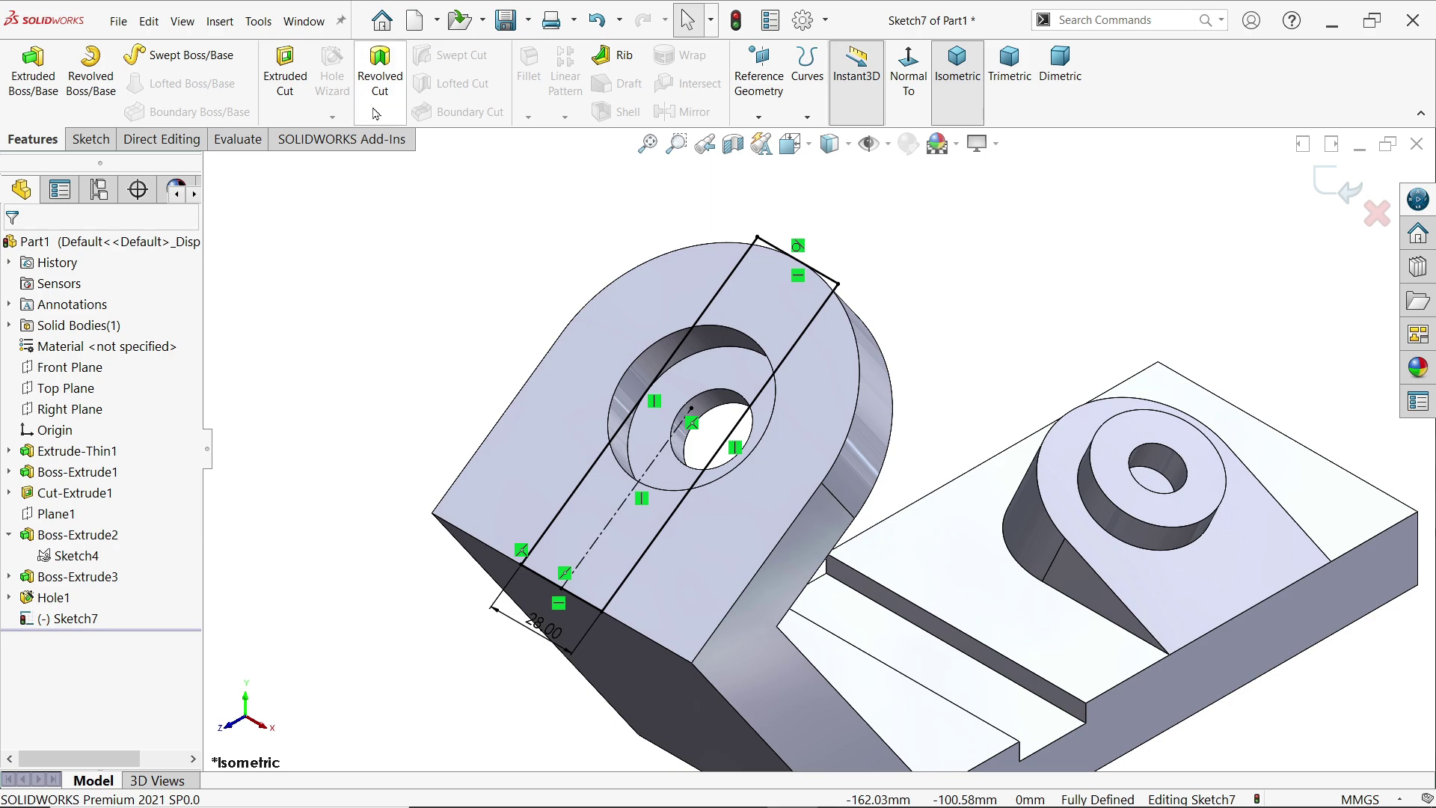
Extrude-cut the 28 mm sketch Blind to a 5 mm depth, creating Cut-Extrude2
click(287, 92)
scroll(544, 394, down, 3)
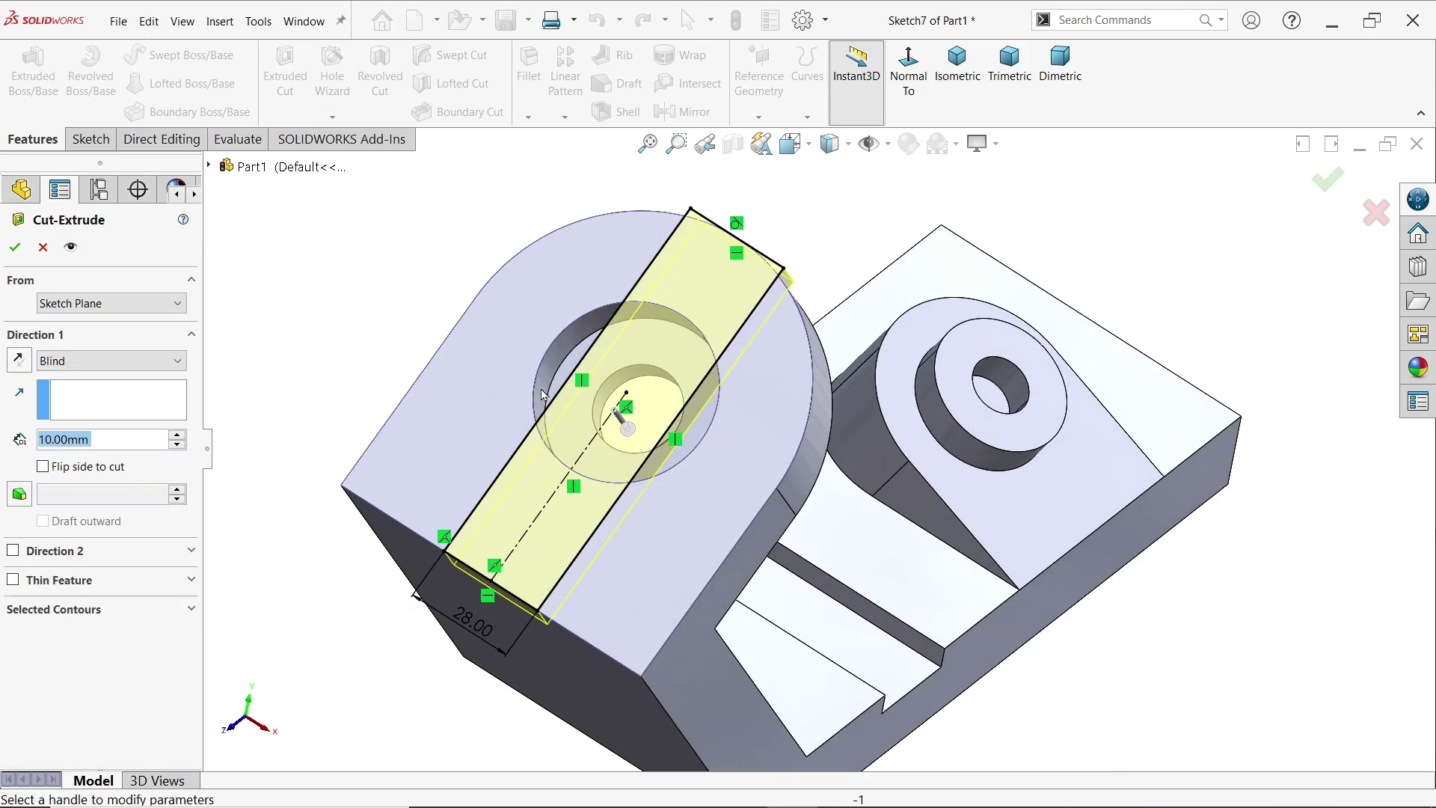
click(71, 361)
click(75, 379)
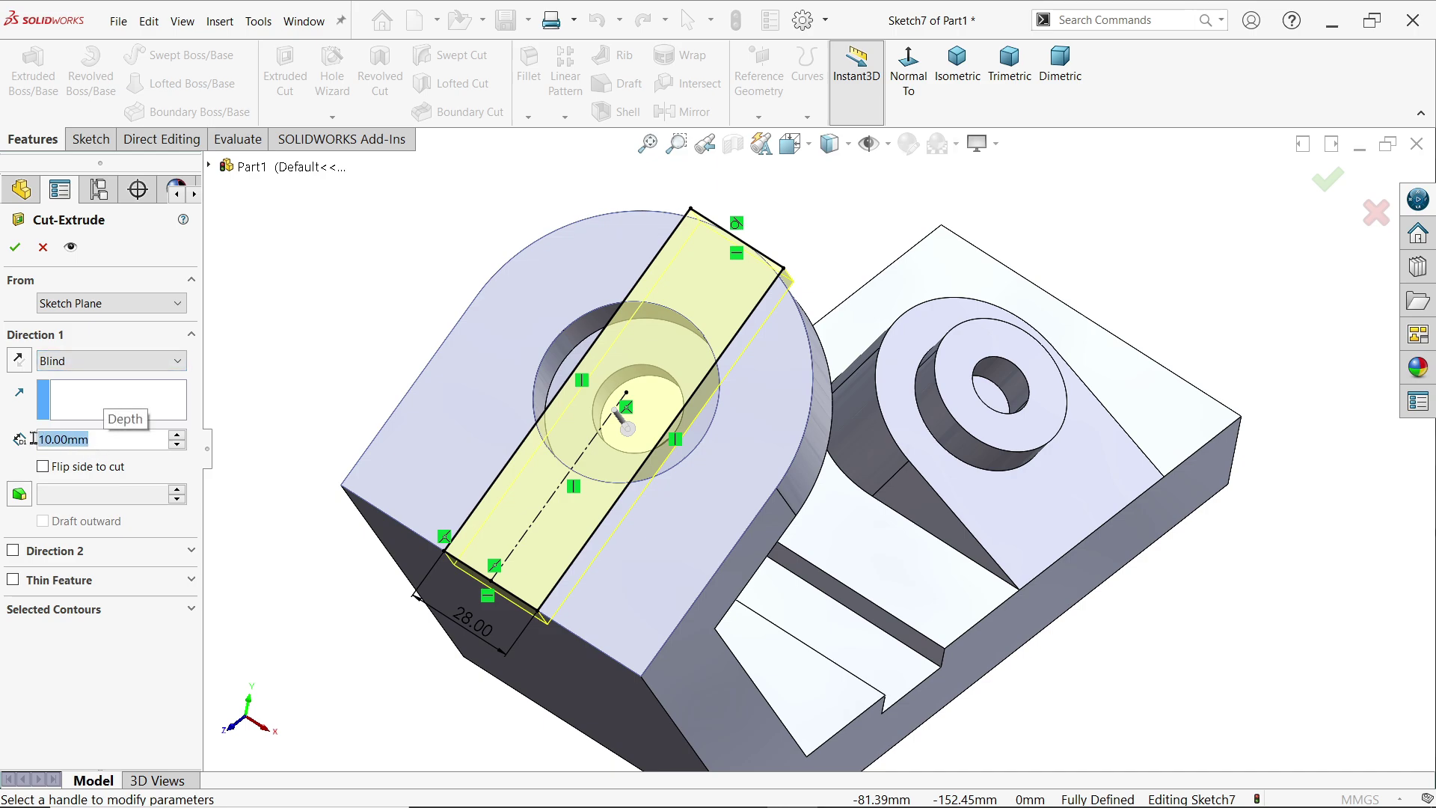
text(5)
key(Return)
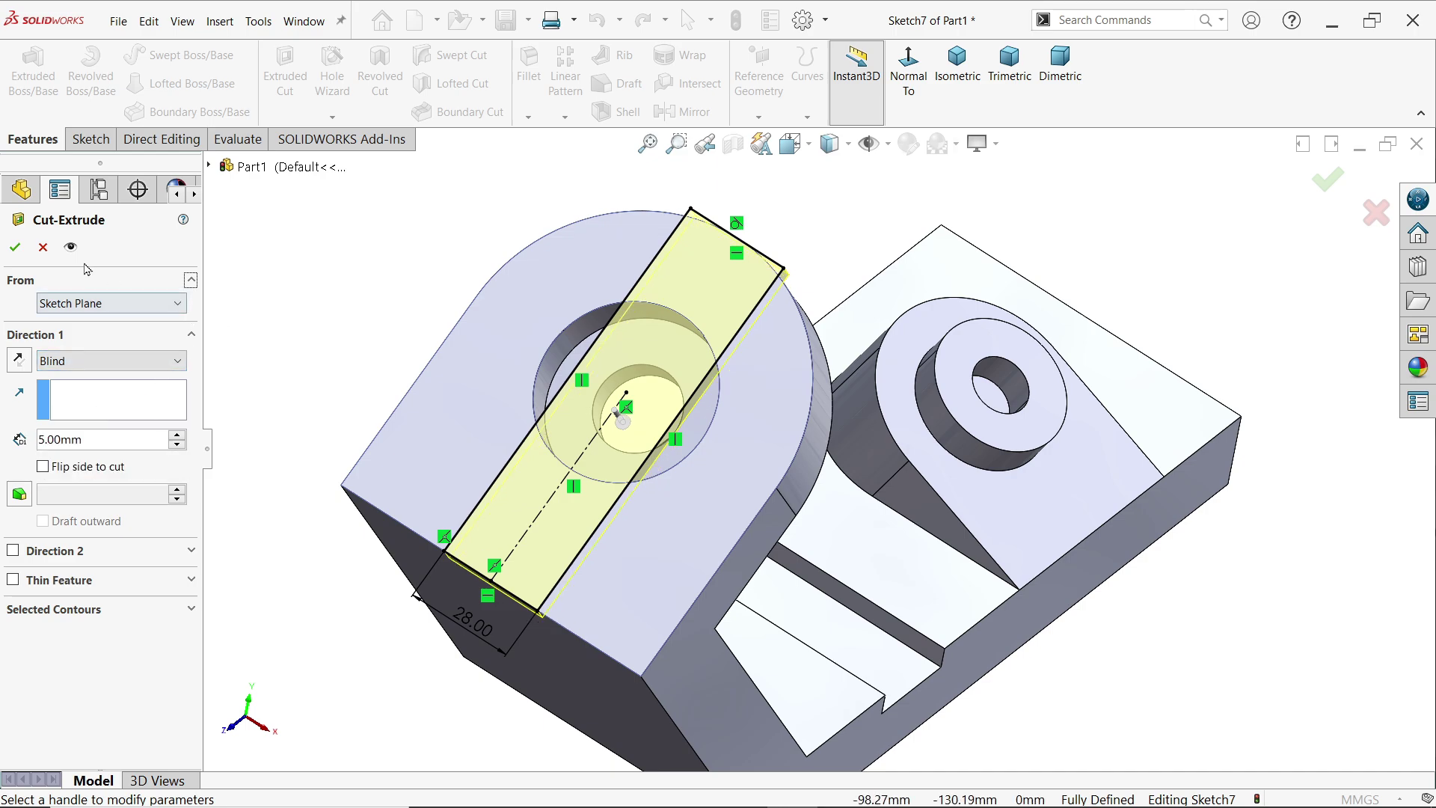
click(25, 251)
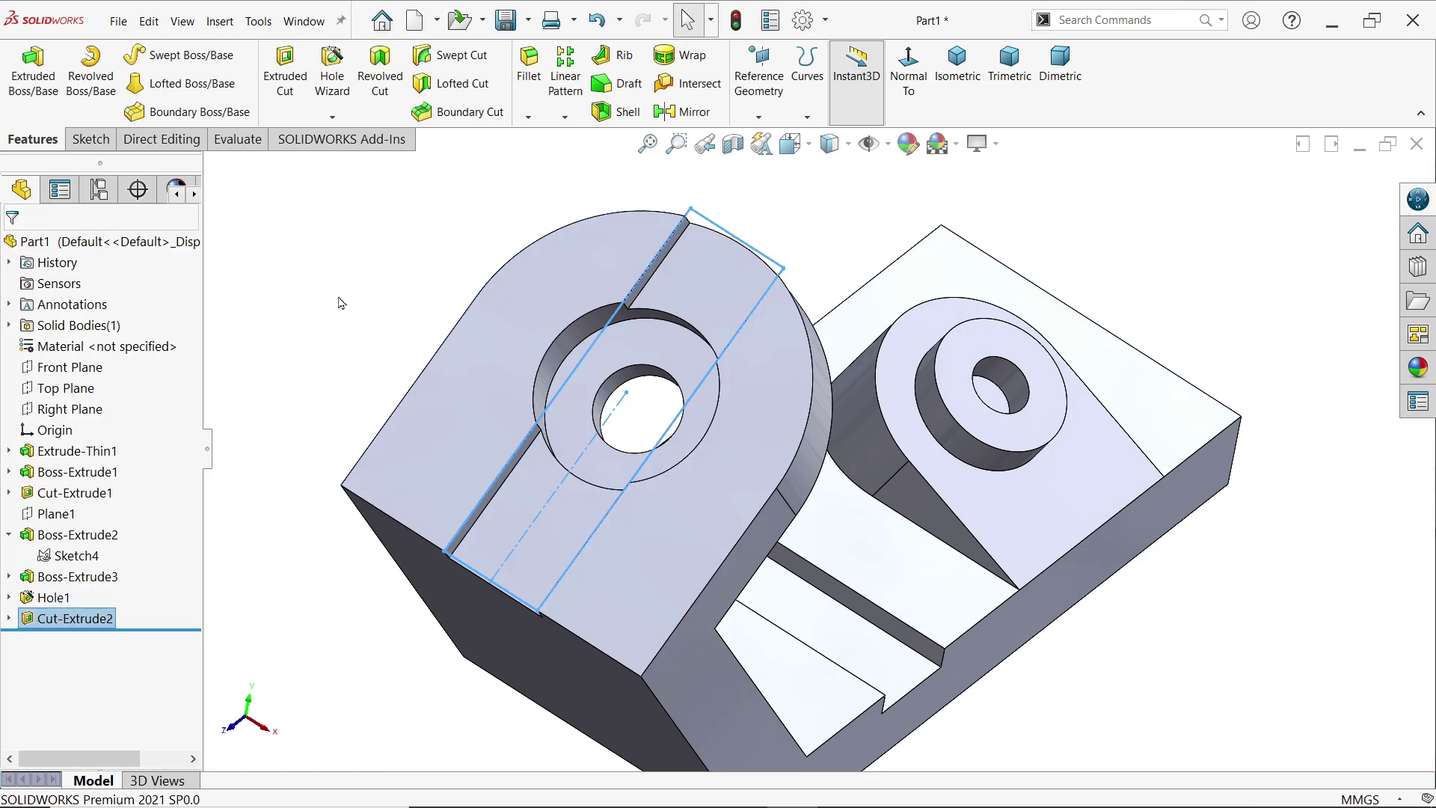
Rotate the model and start a new sketch on the tab face
middle_drag(408, 361, 465, 417)
click(465, 494)
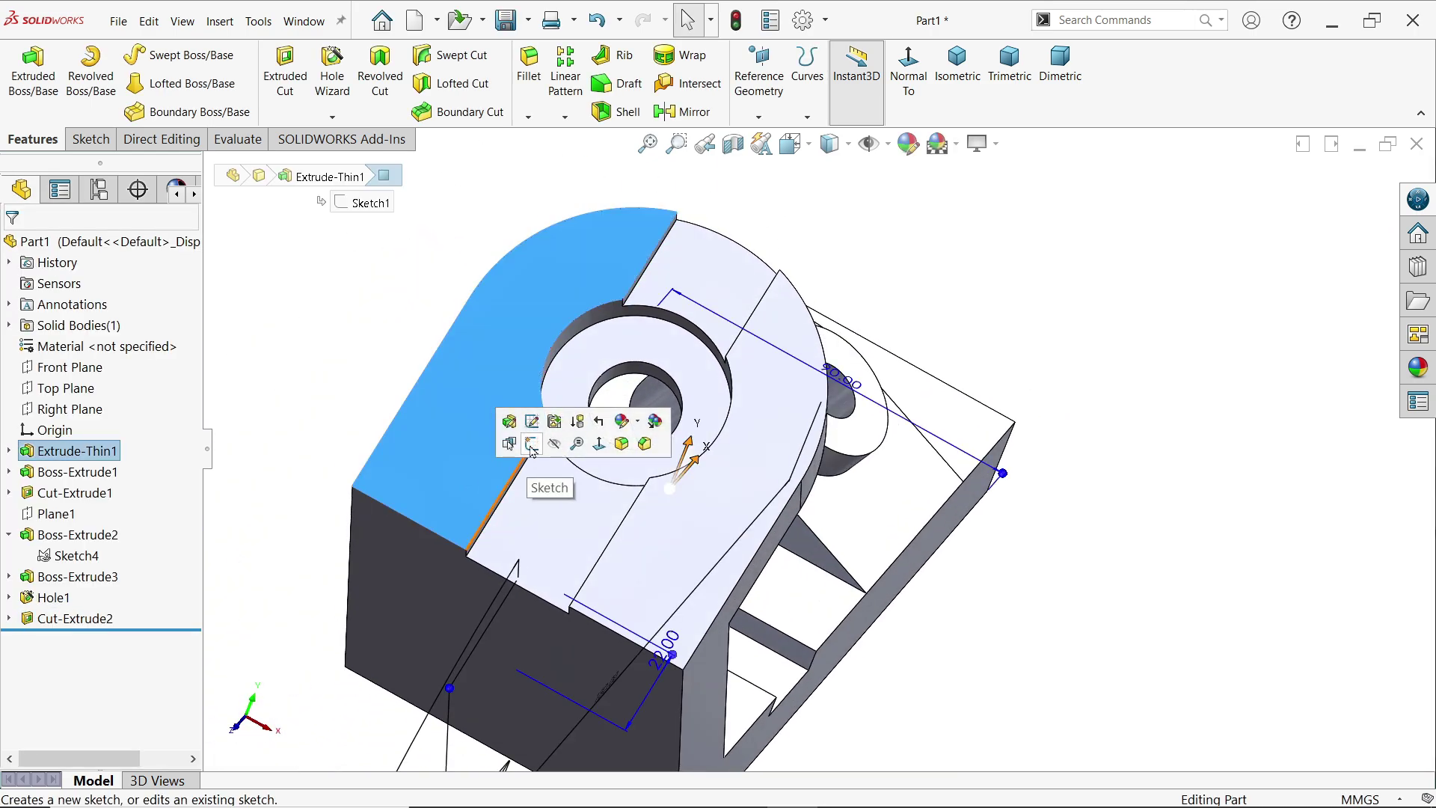
click(535, 451)
scroll(830, 609, down, 5)
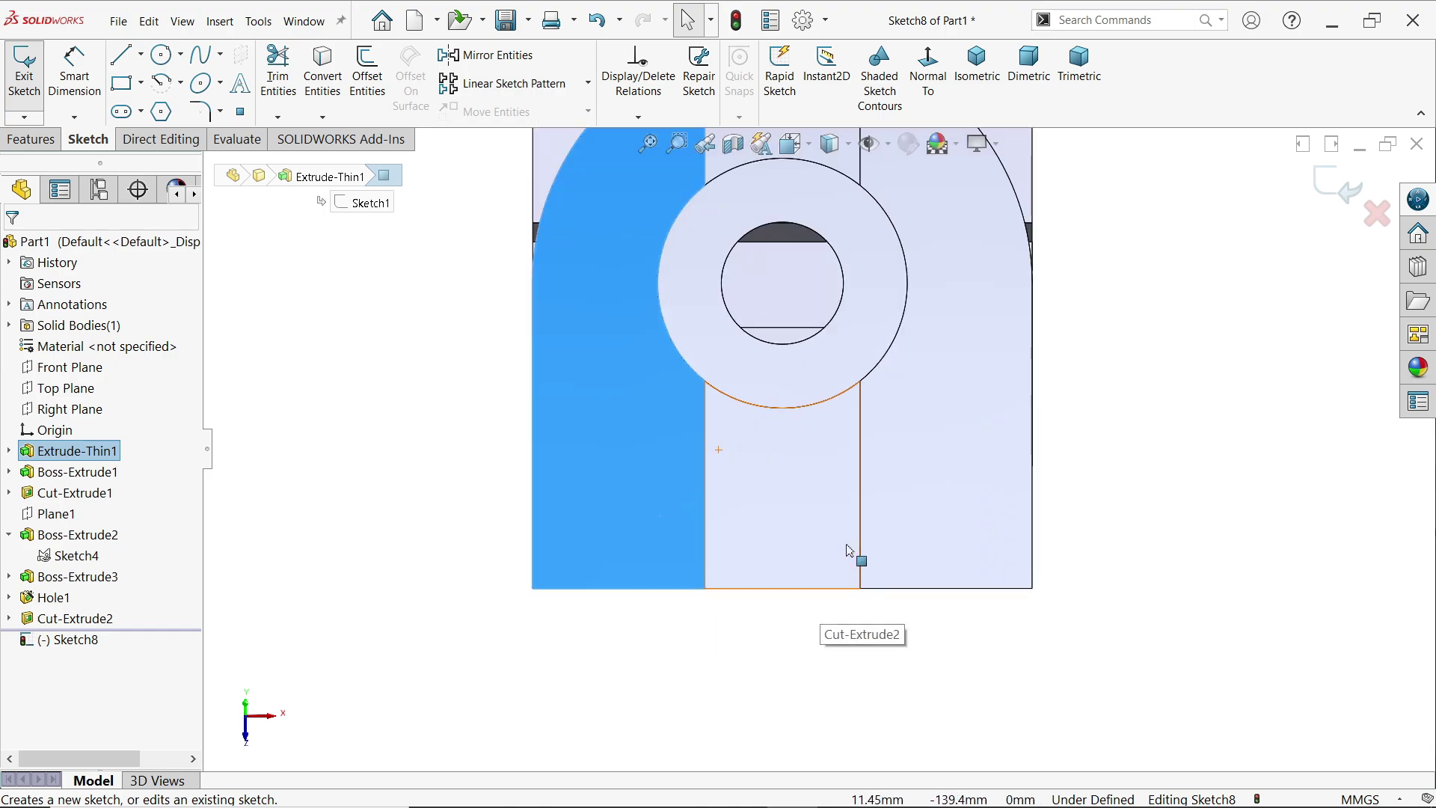
Draw a closed trapezoid on the bottom edge and begin a line at its midpoint
click(122, 55)
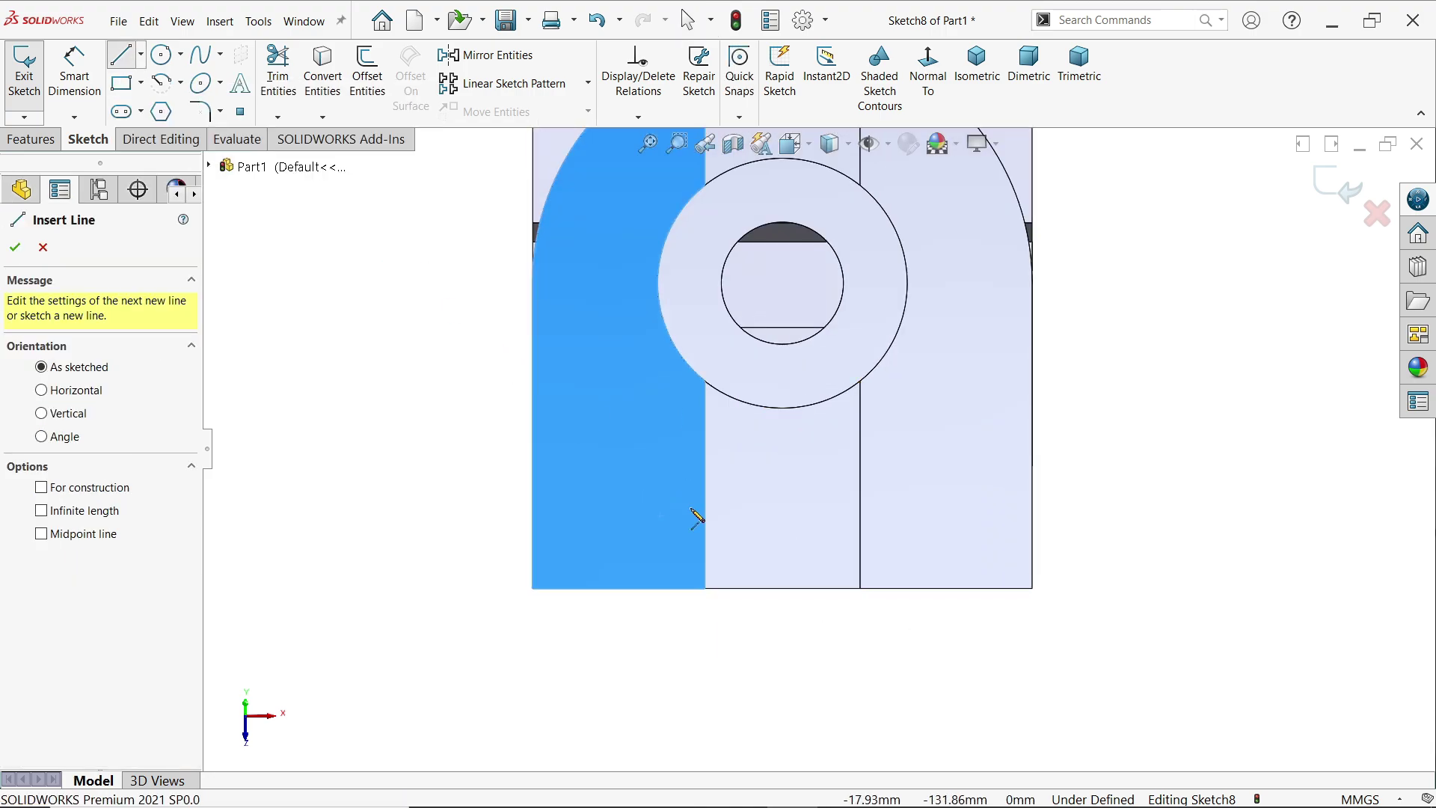
scroll(860, 551, down, 2)
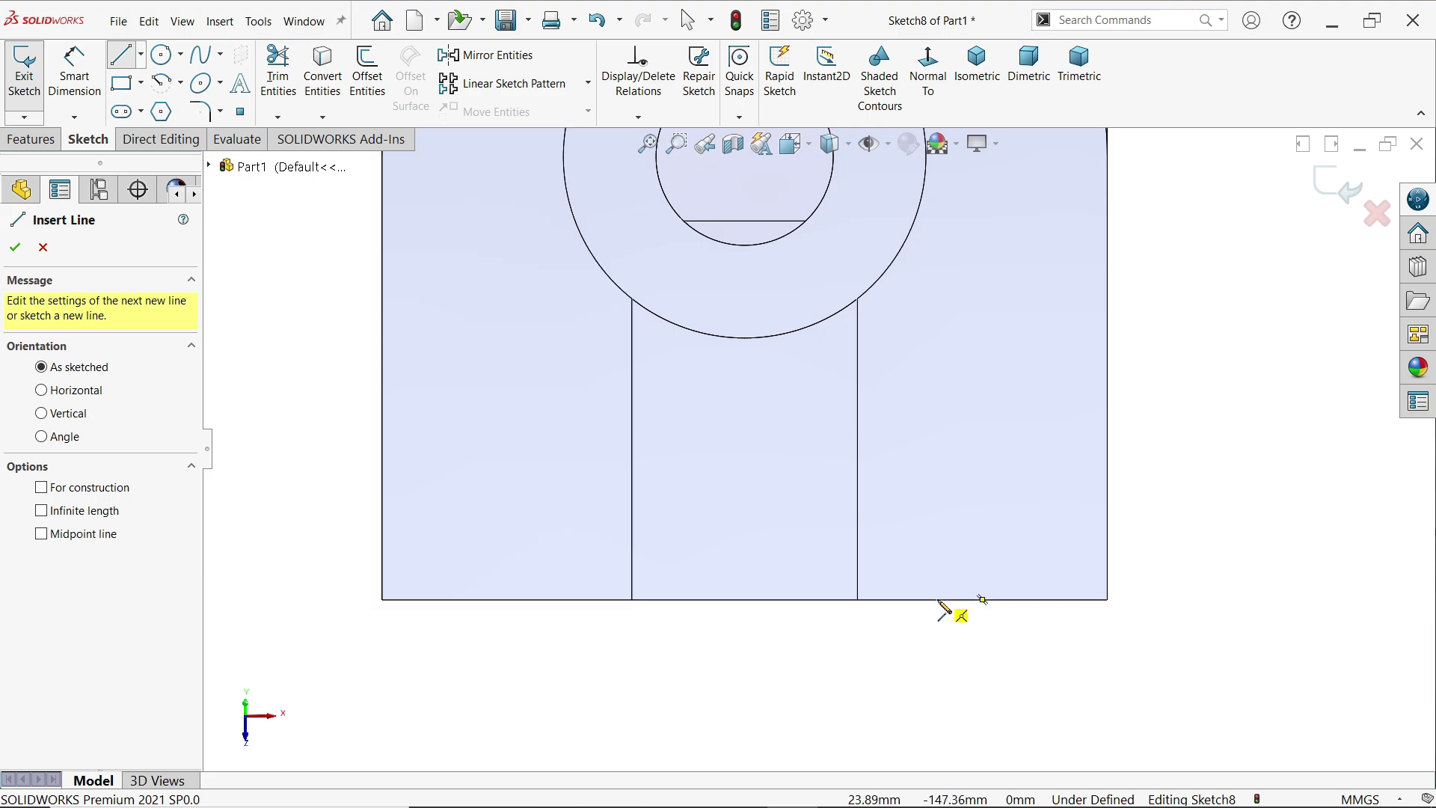
click(937, 599)
click(557, 599)
click(597, 560)
click(897, 559)
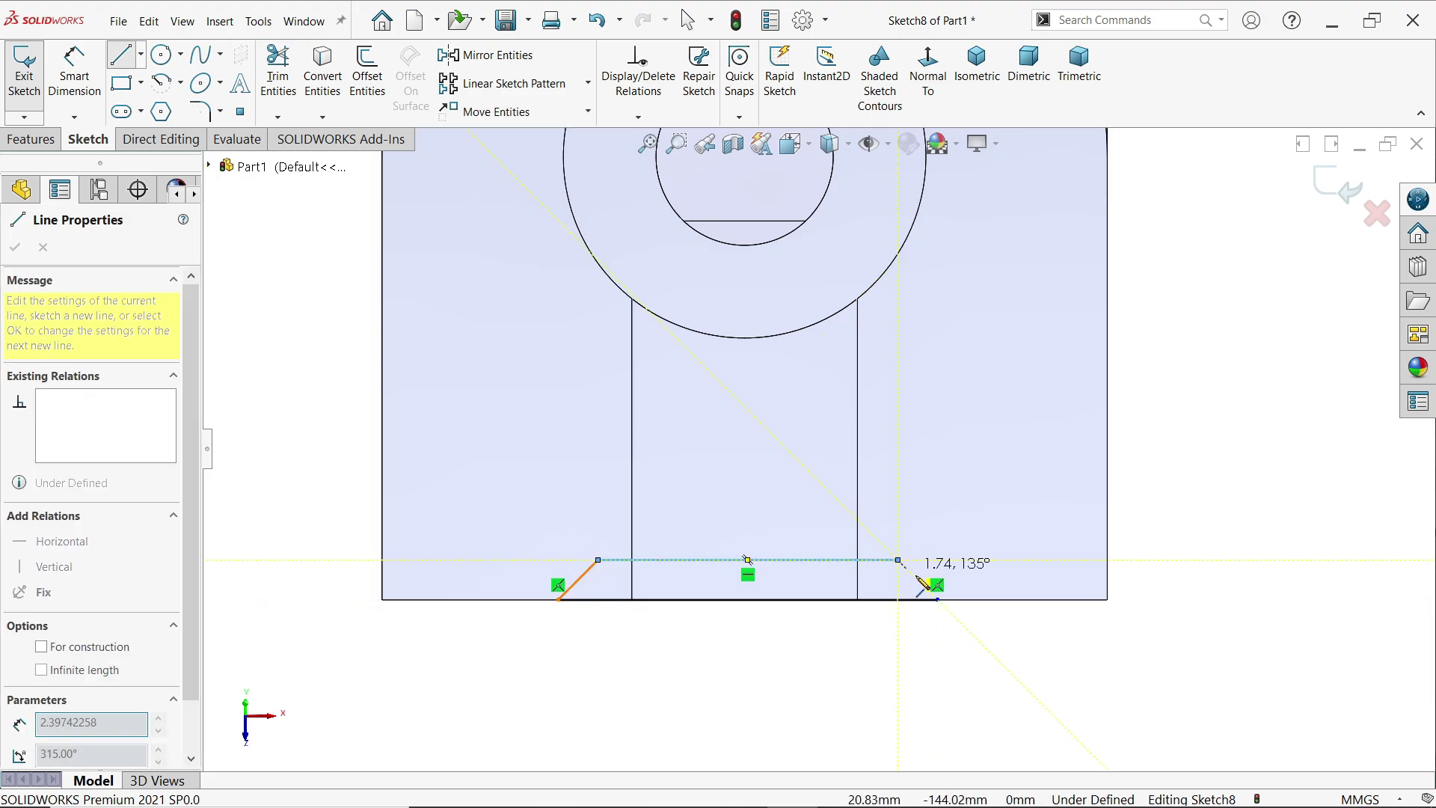
click(938, 599)
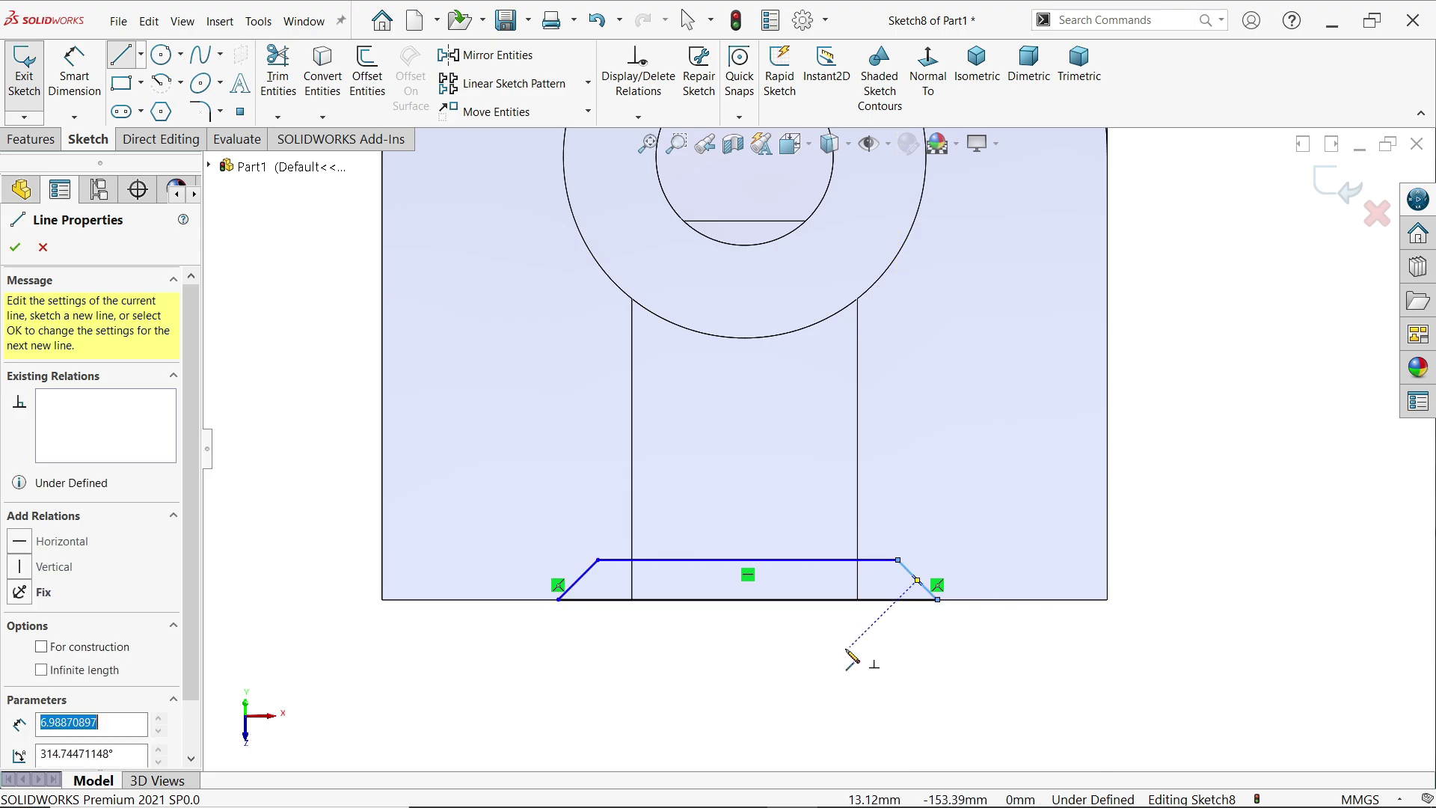
click(747, 599)
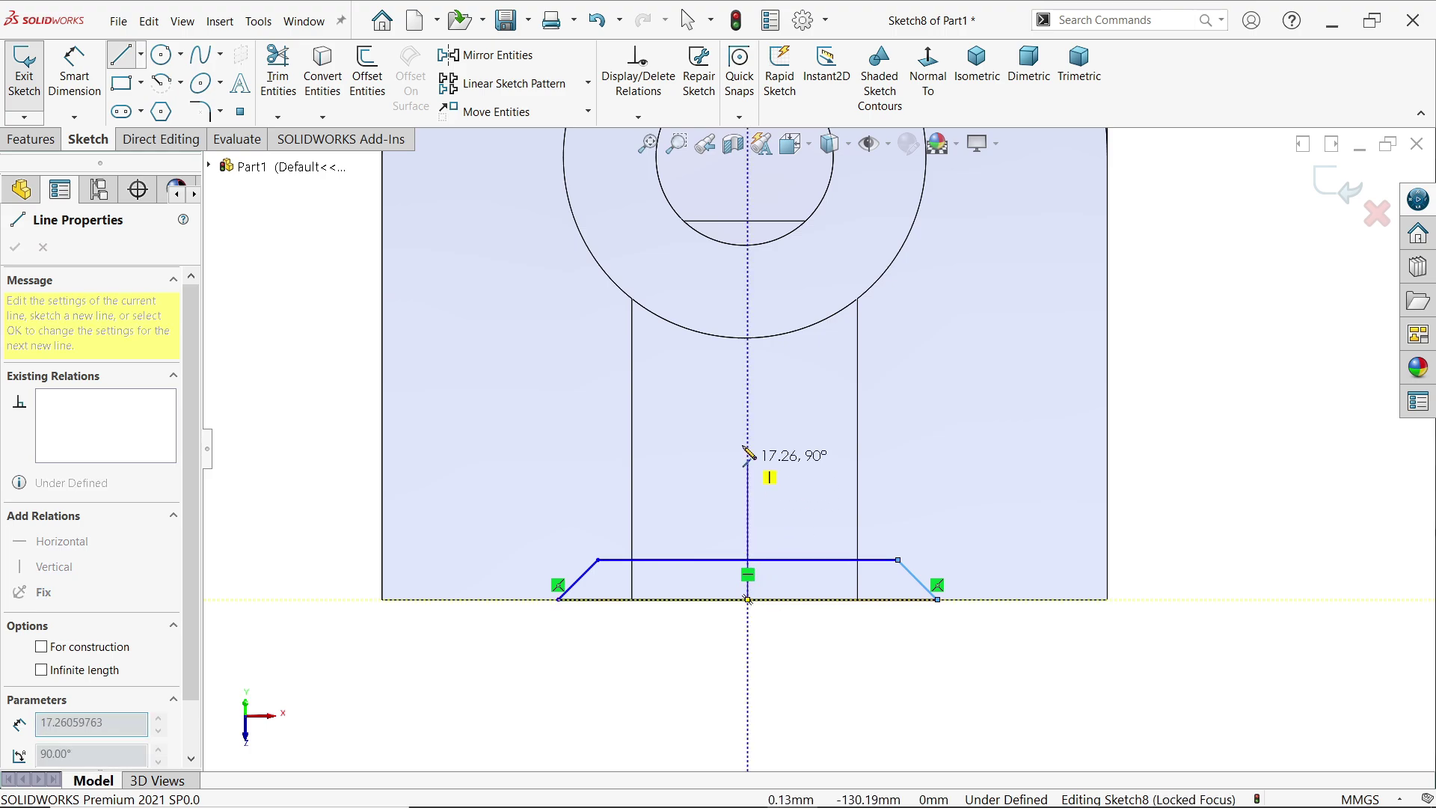
scroll(755, 393, up, 1)
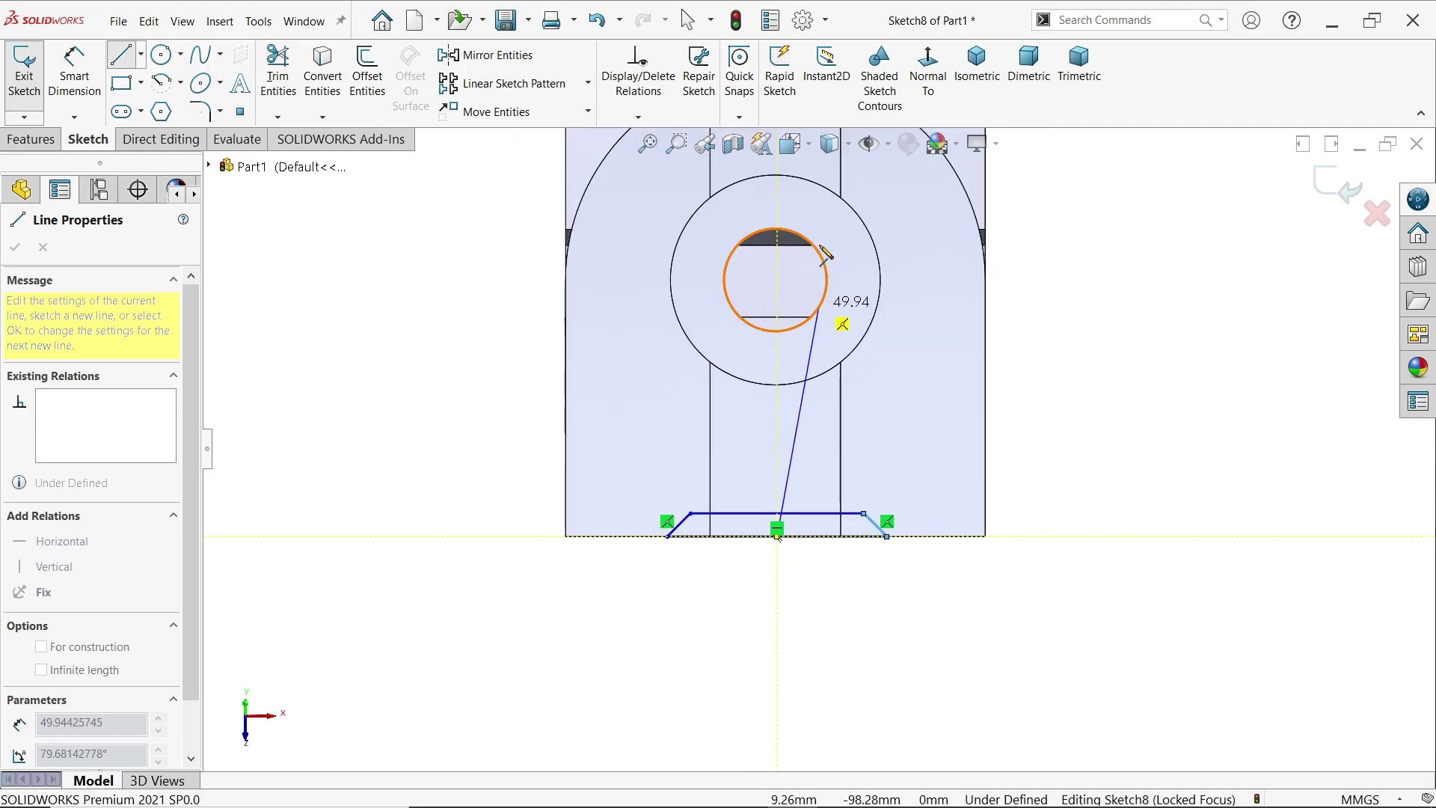
scroll(825, 252, down, 4)
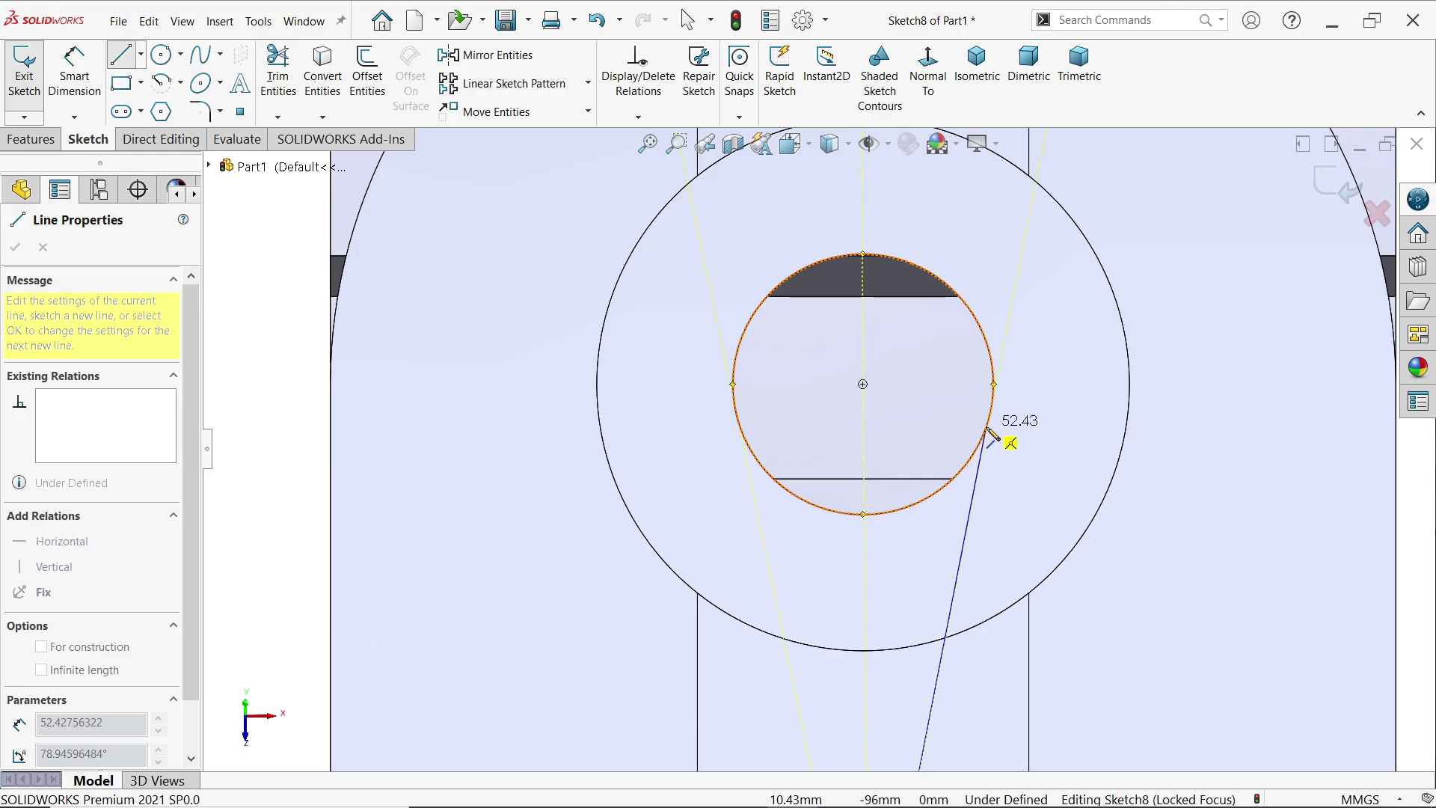
End the line at the hole centre and stop drawing
click(863, 384)
right_click(654, 374)
click(673, 385)
scroll(842, 652, up, 4)
scroll(841, 653, down, 3)
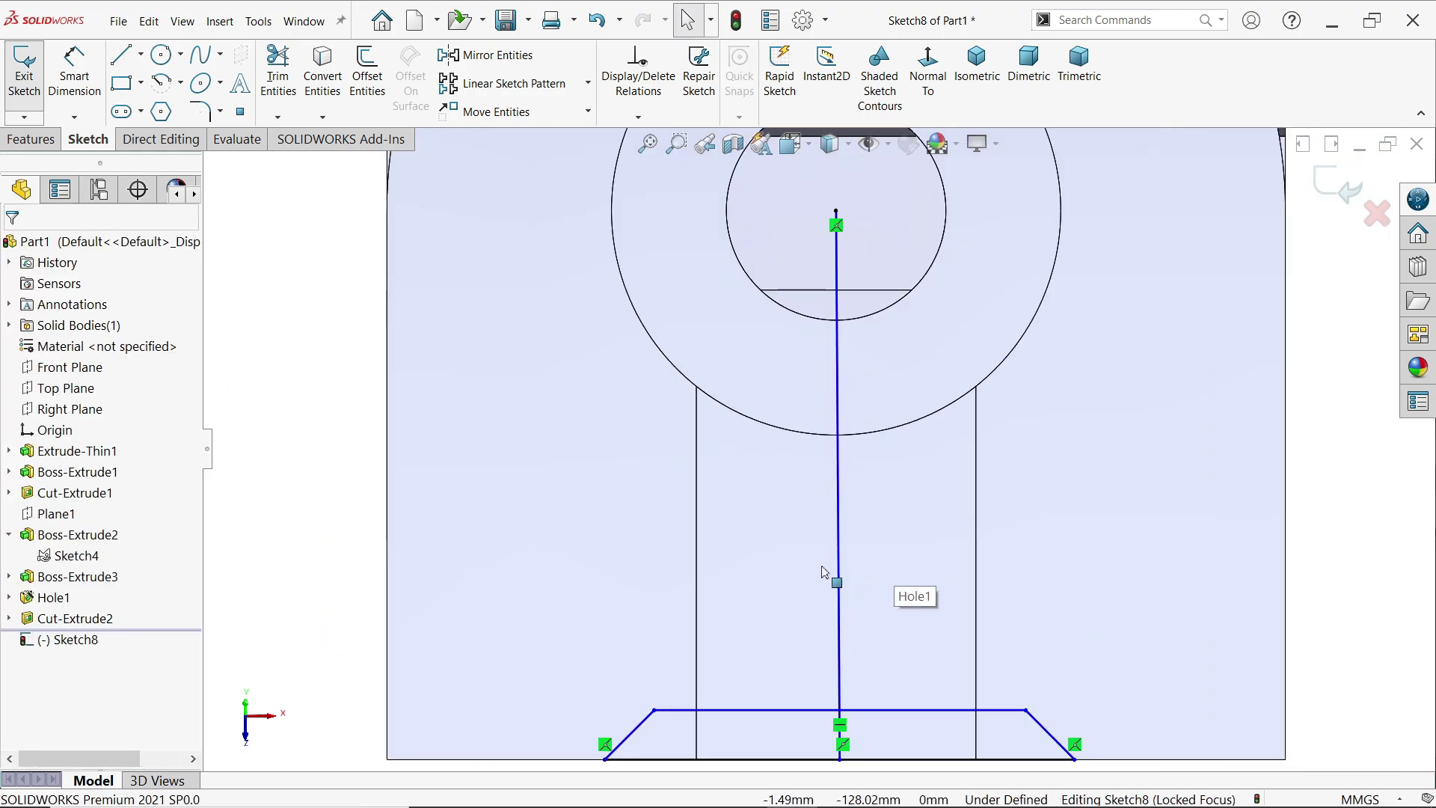
Convert that line to vertical construction geometry
click(839, 569)
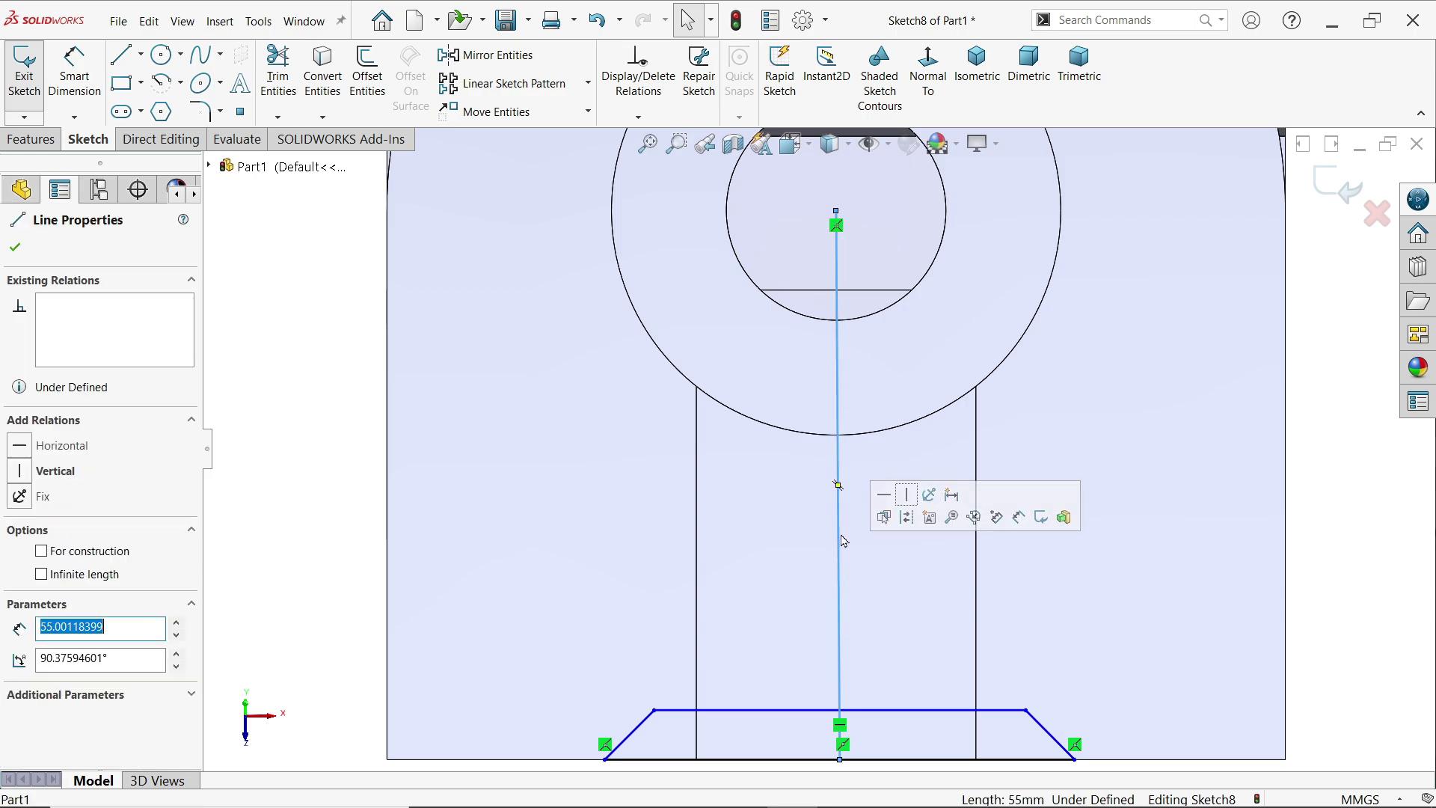
click(909, 518)
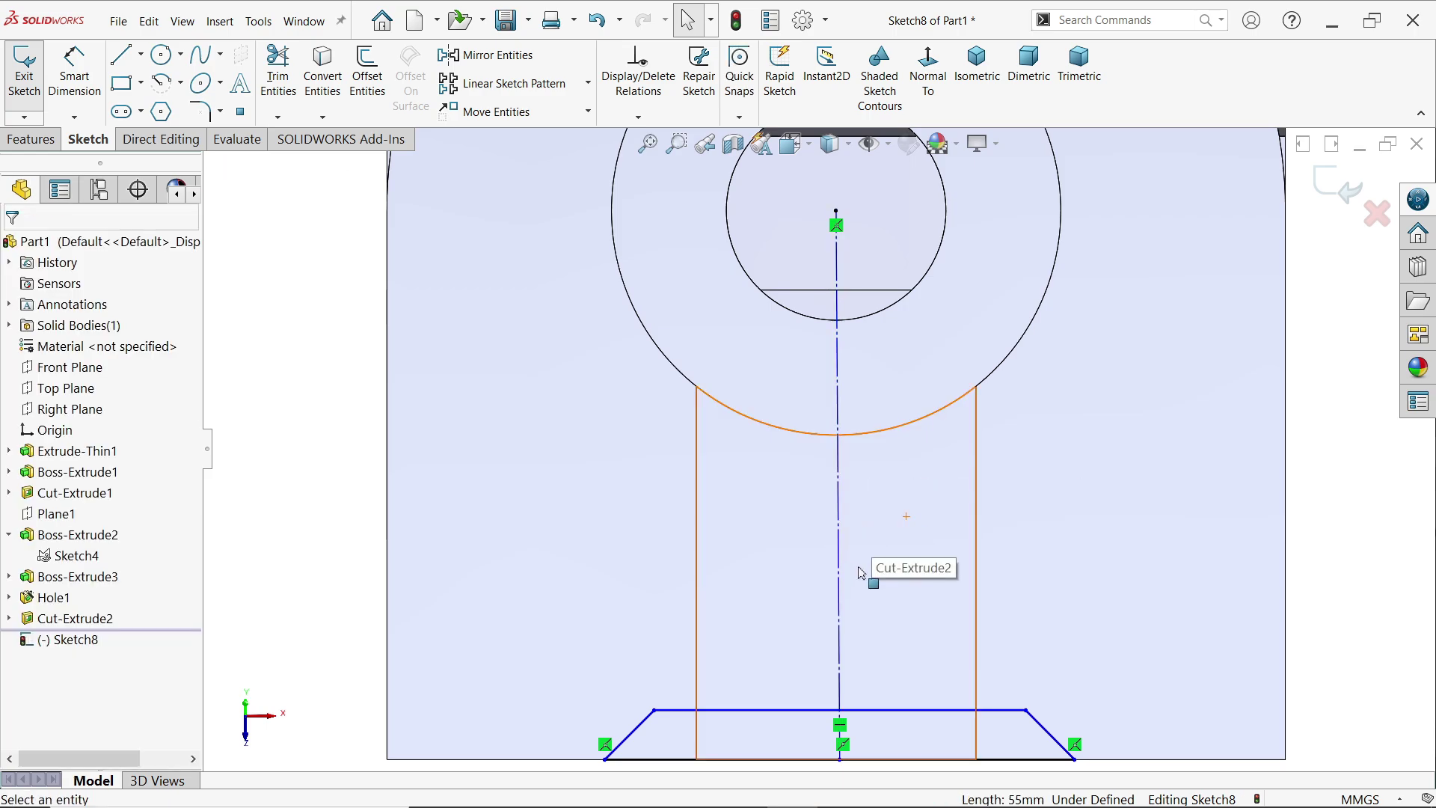
scroll(860, 572, up, 2)
click(835, 561)
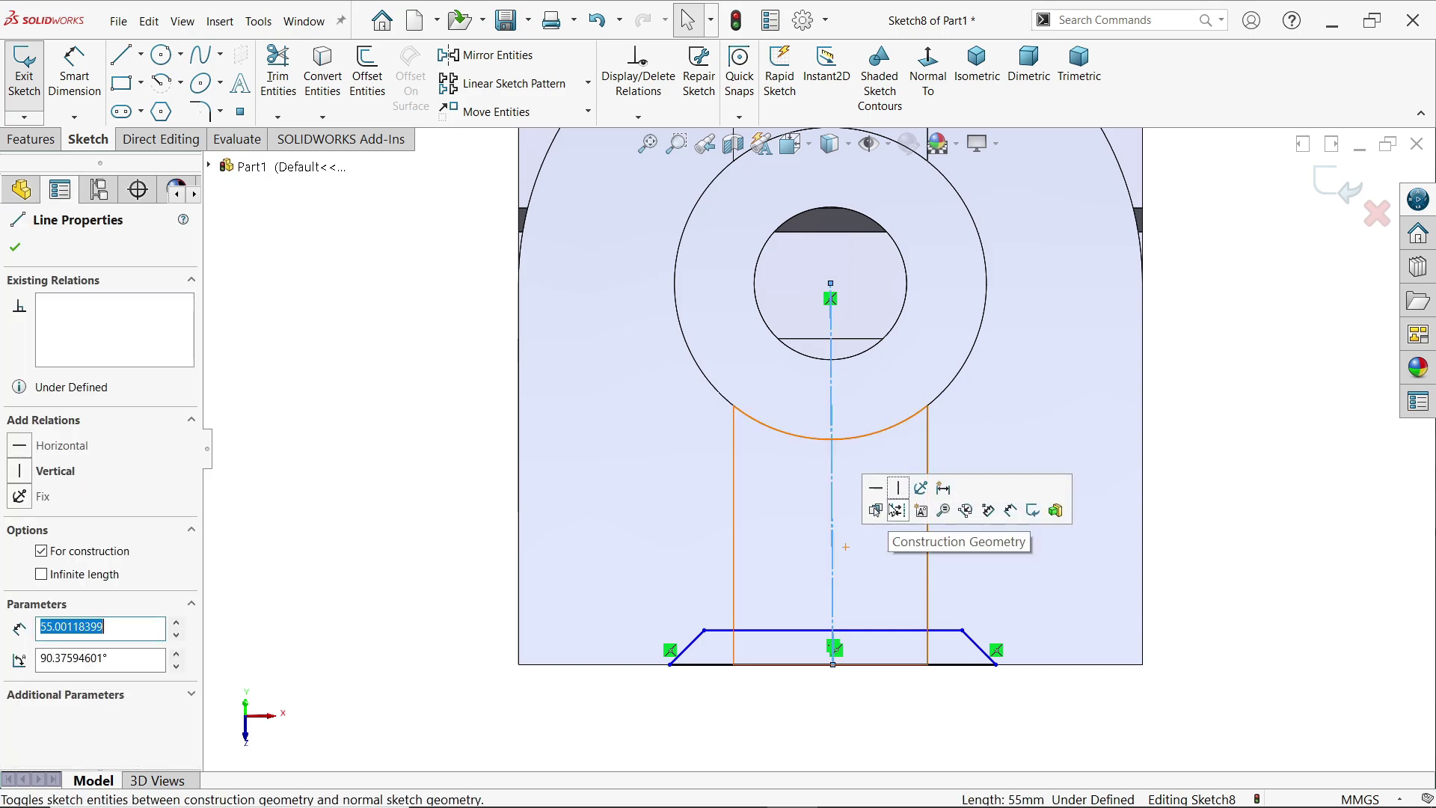
click(902, 497)
click(1225, 503)
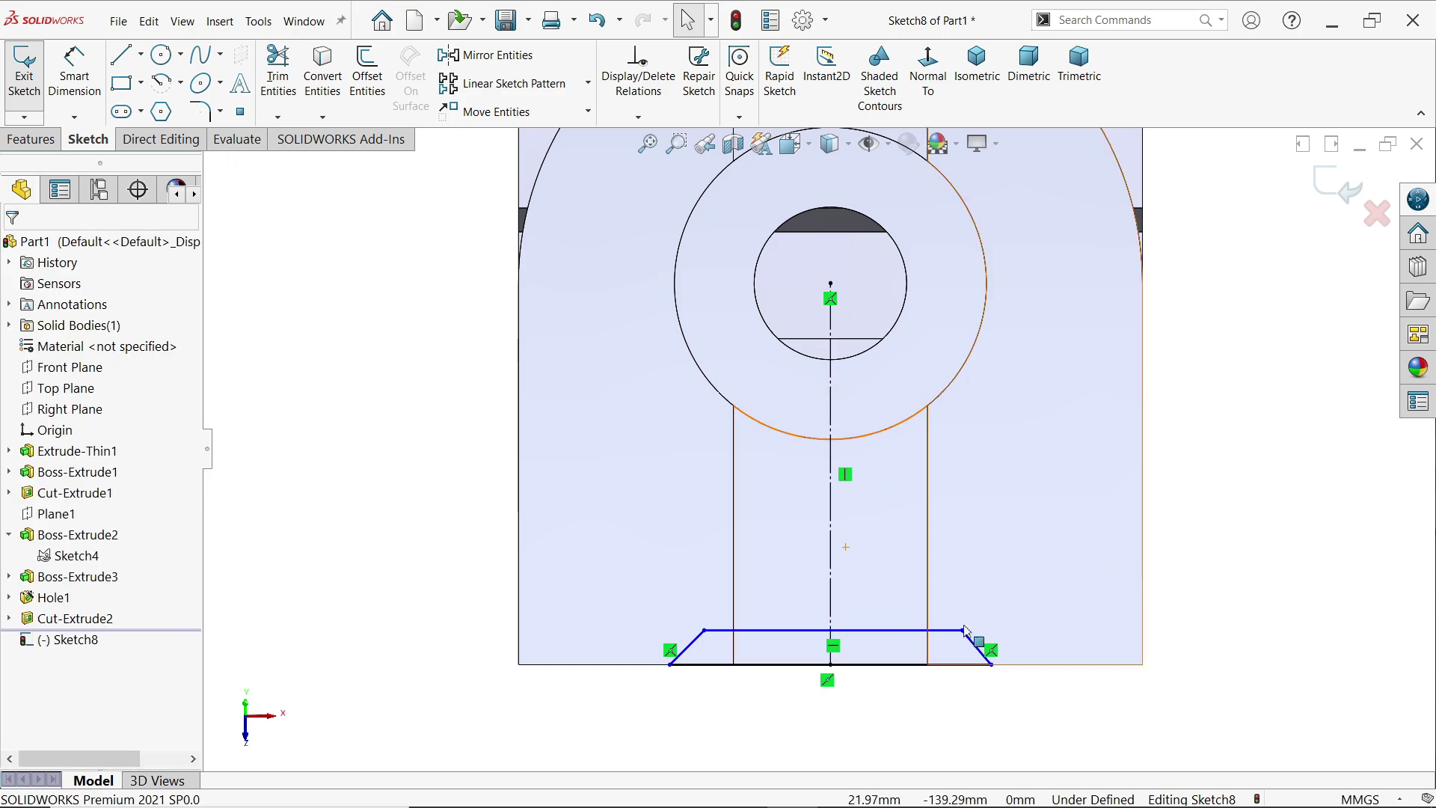
scroll(904, 673, down, 3)
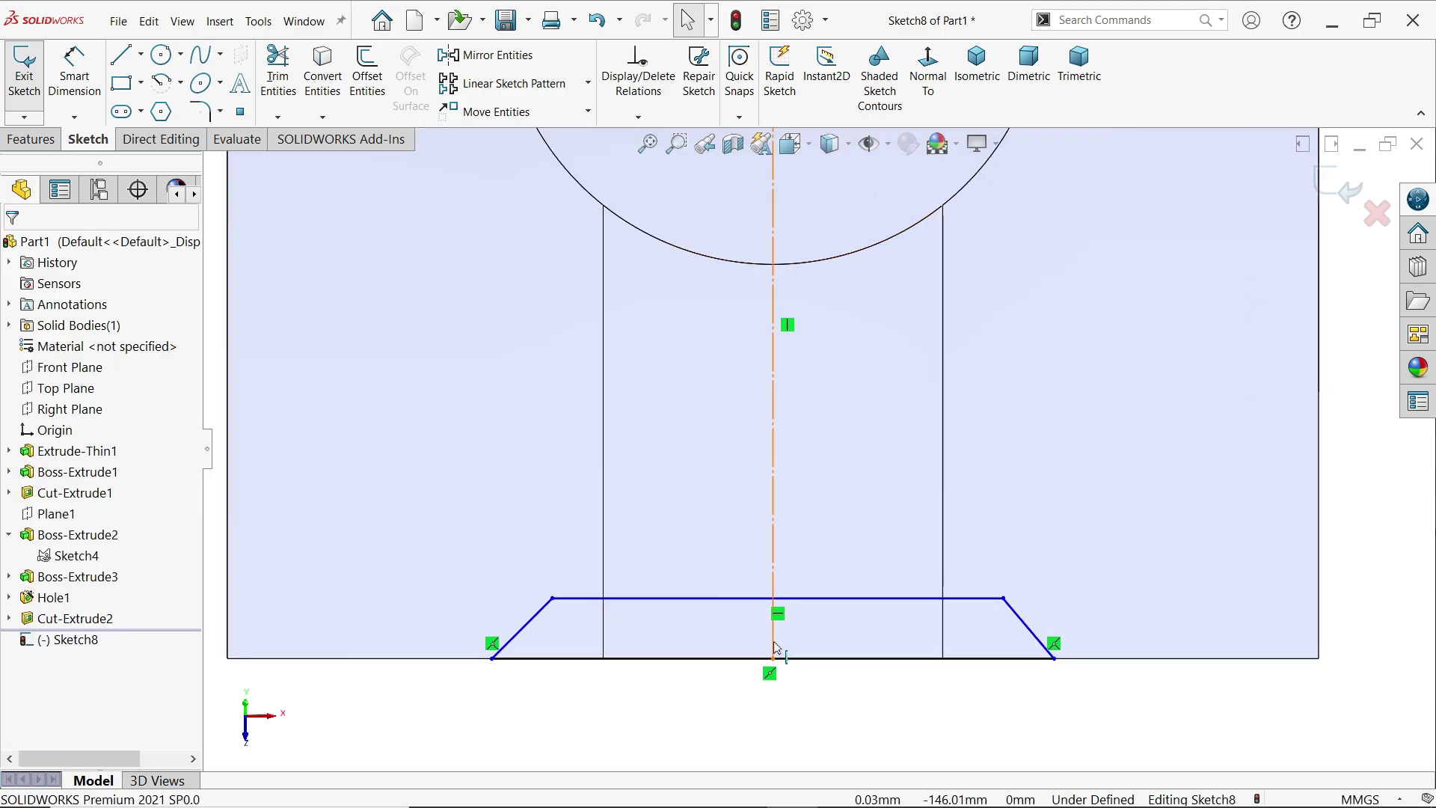
Make both slanted trapezoid sides symmetric about the vertical centerline
click(1037, 640)
ctrl+click(535, 615)
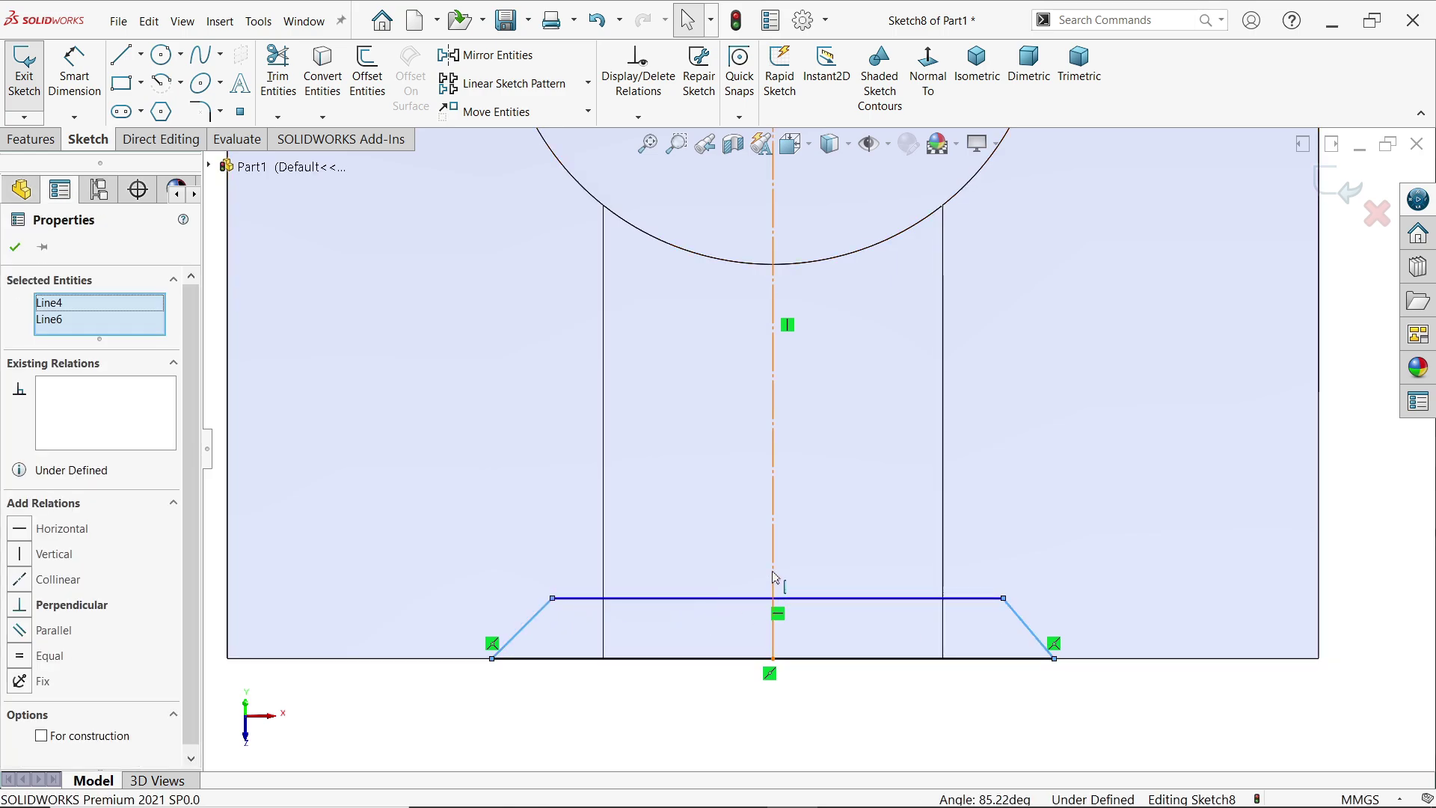
ctrl+click(773, 577)
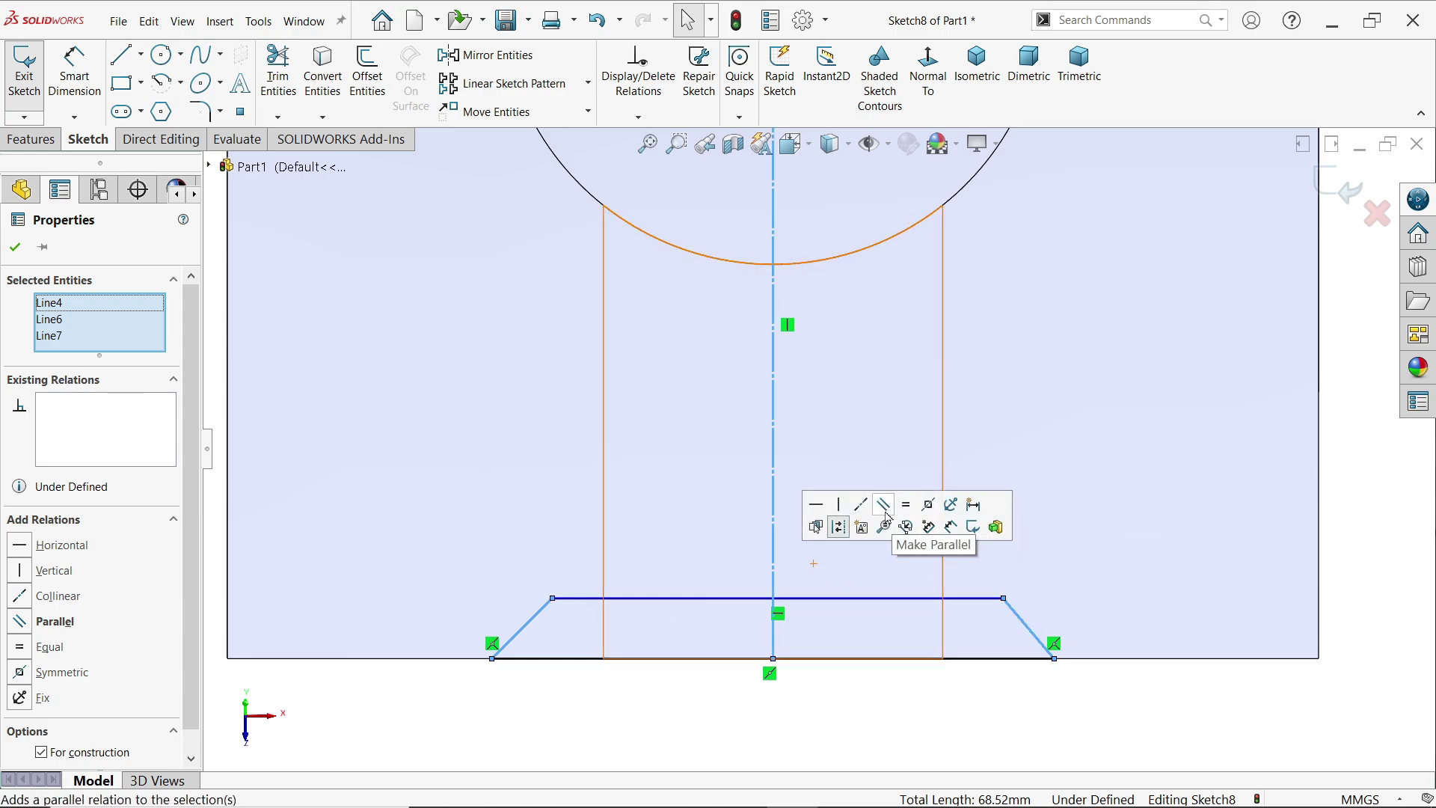
click(928, 512)
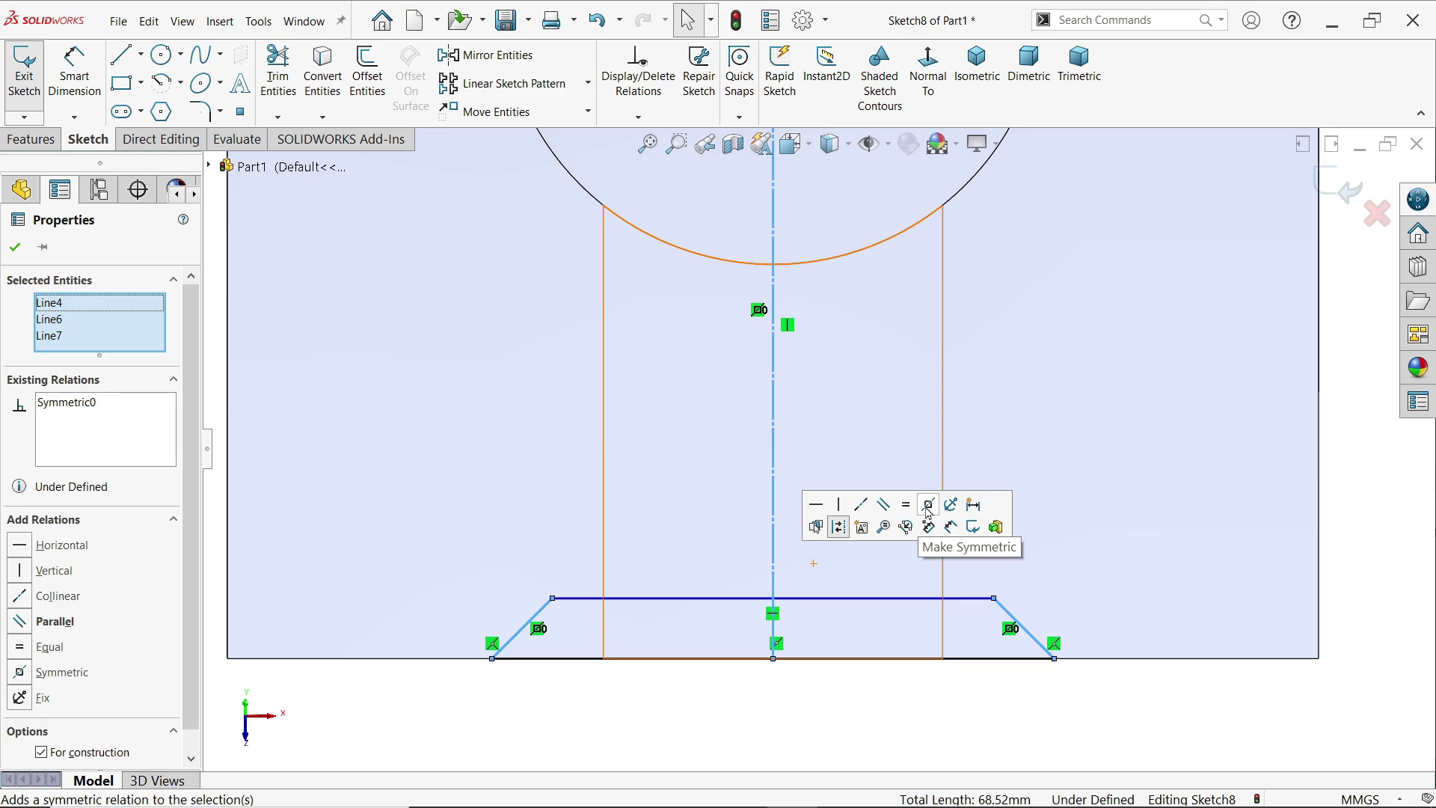
click(72, 79)
Dimension the trapezoid height to 5 mm and the slanted side angle to 30°
click(579, 599)
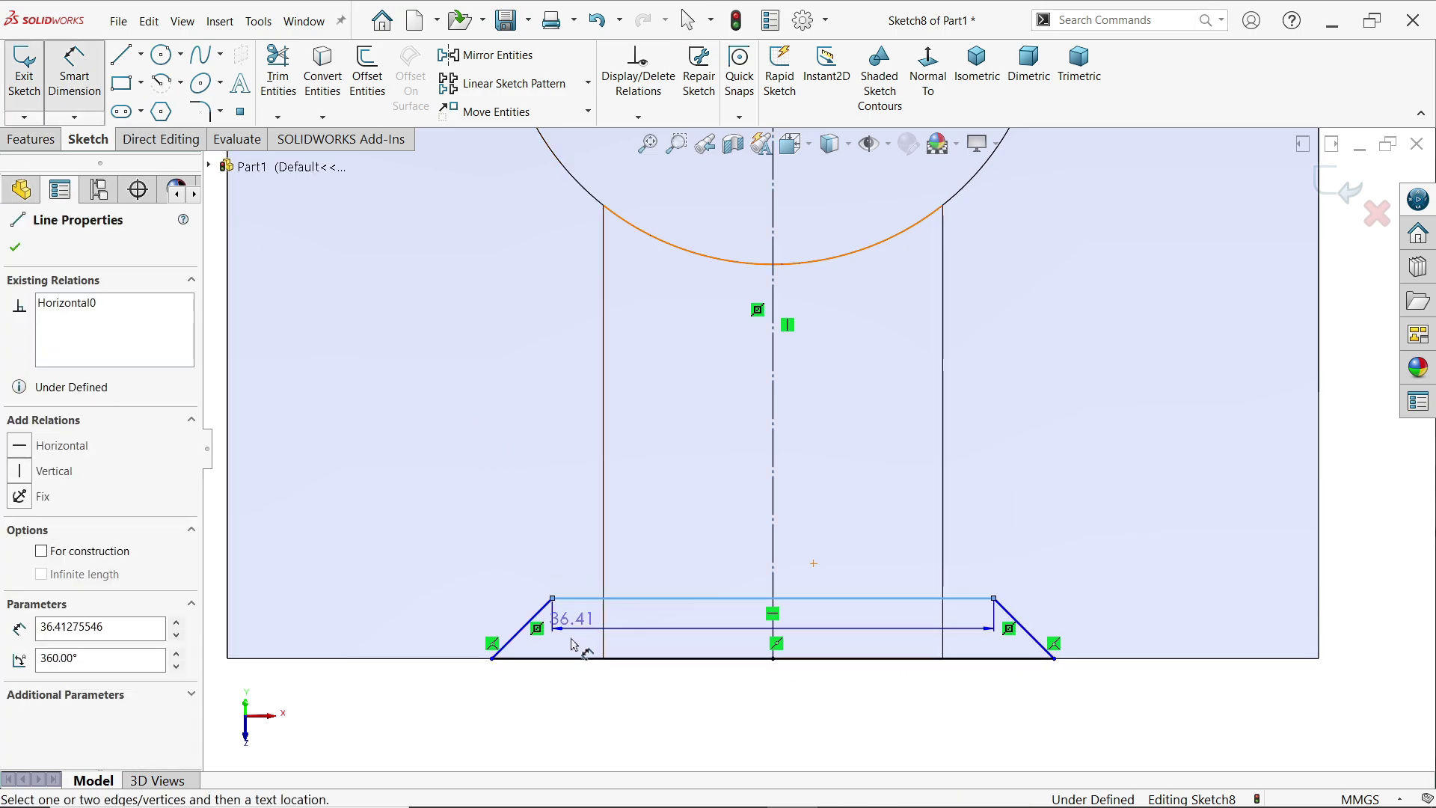
click(561, 658)
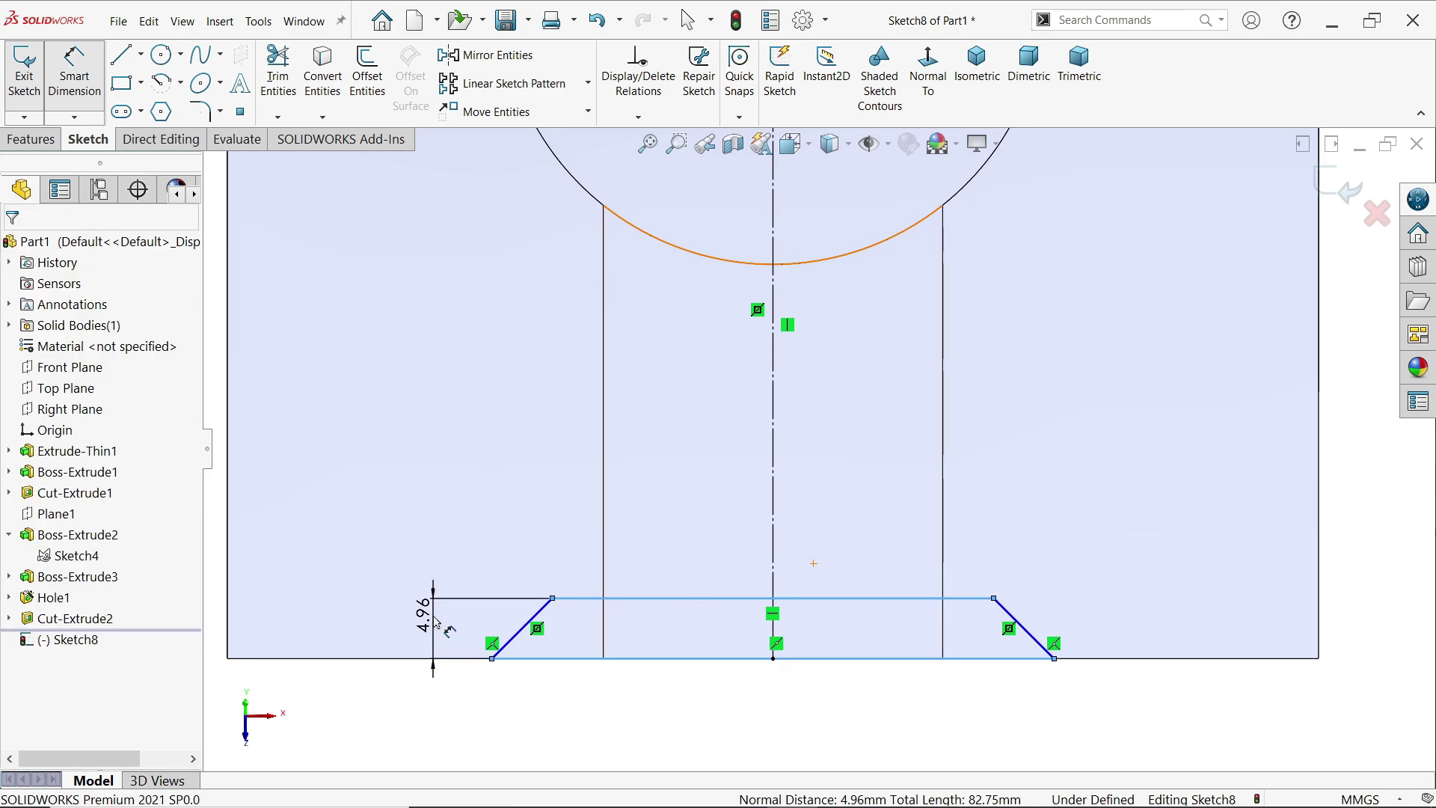
click(434, 623)
text(5)
key(Return)
scroll(529, 640, down, 3)
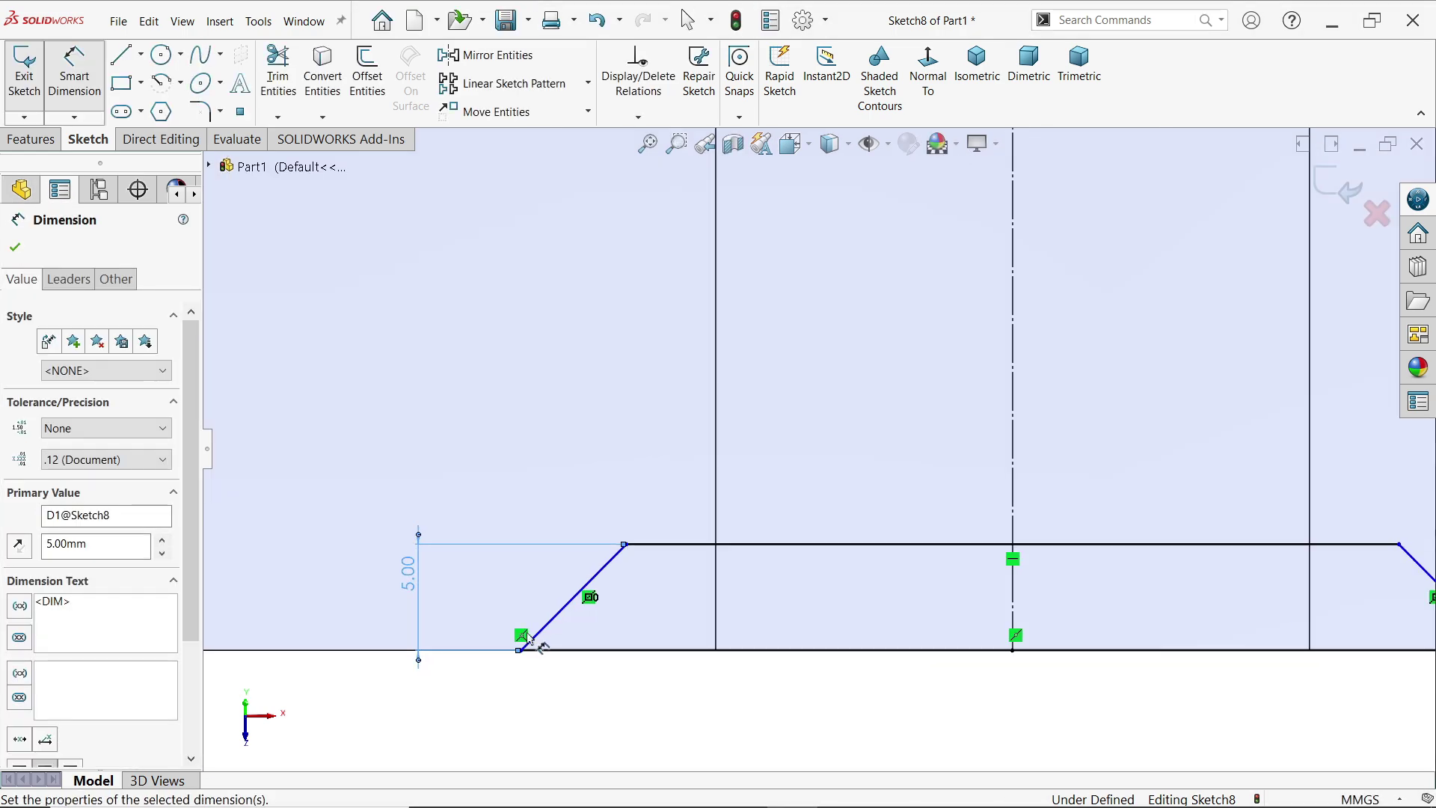
click(569, 611)
scroll(580, 607, down, 3)
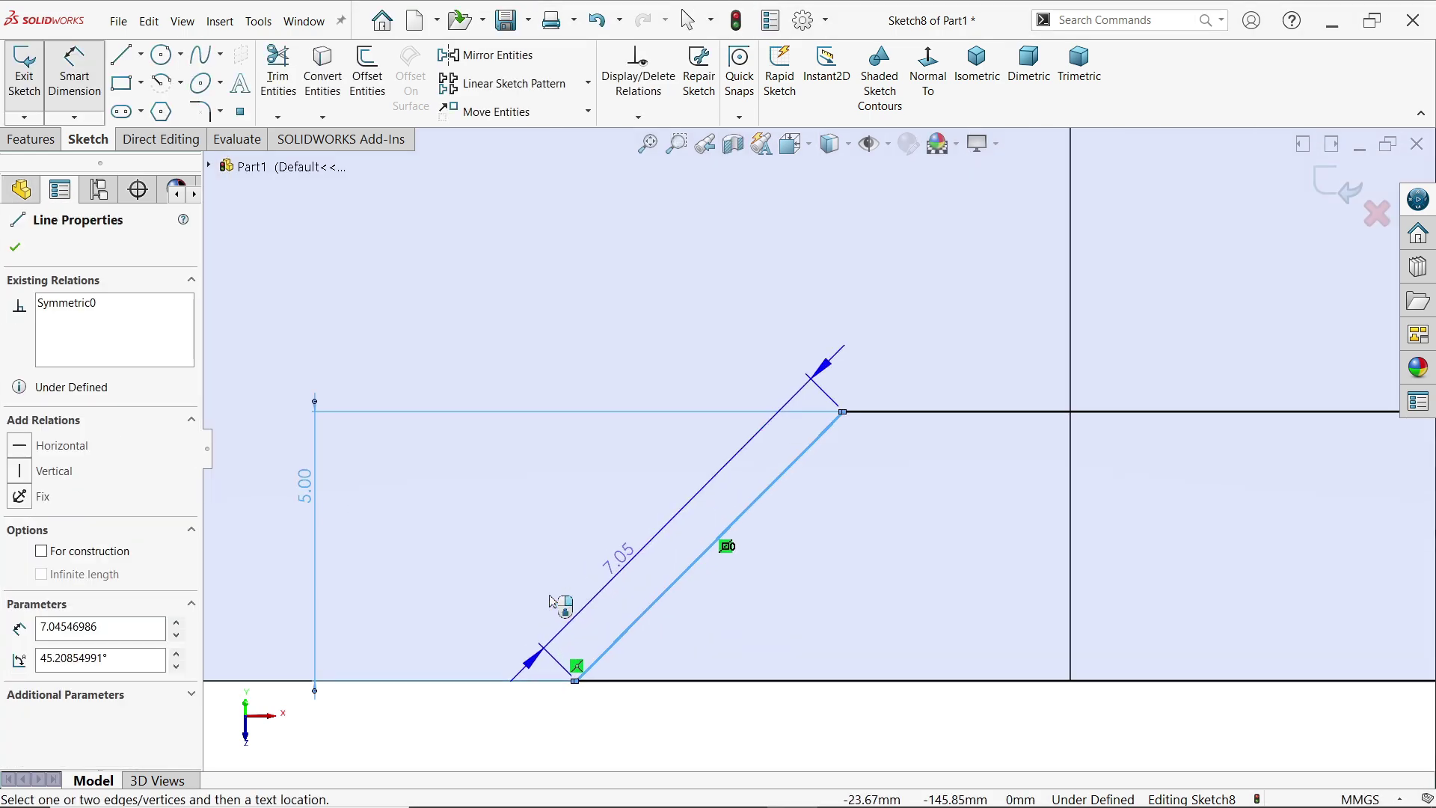
click(577, 681)
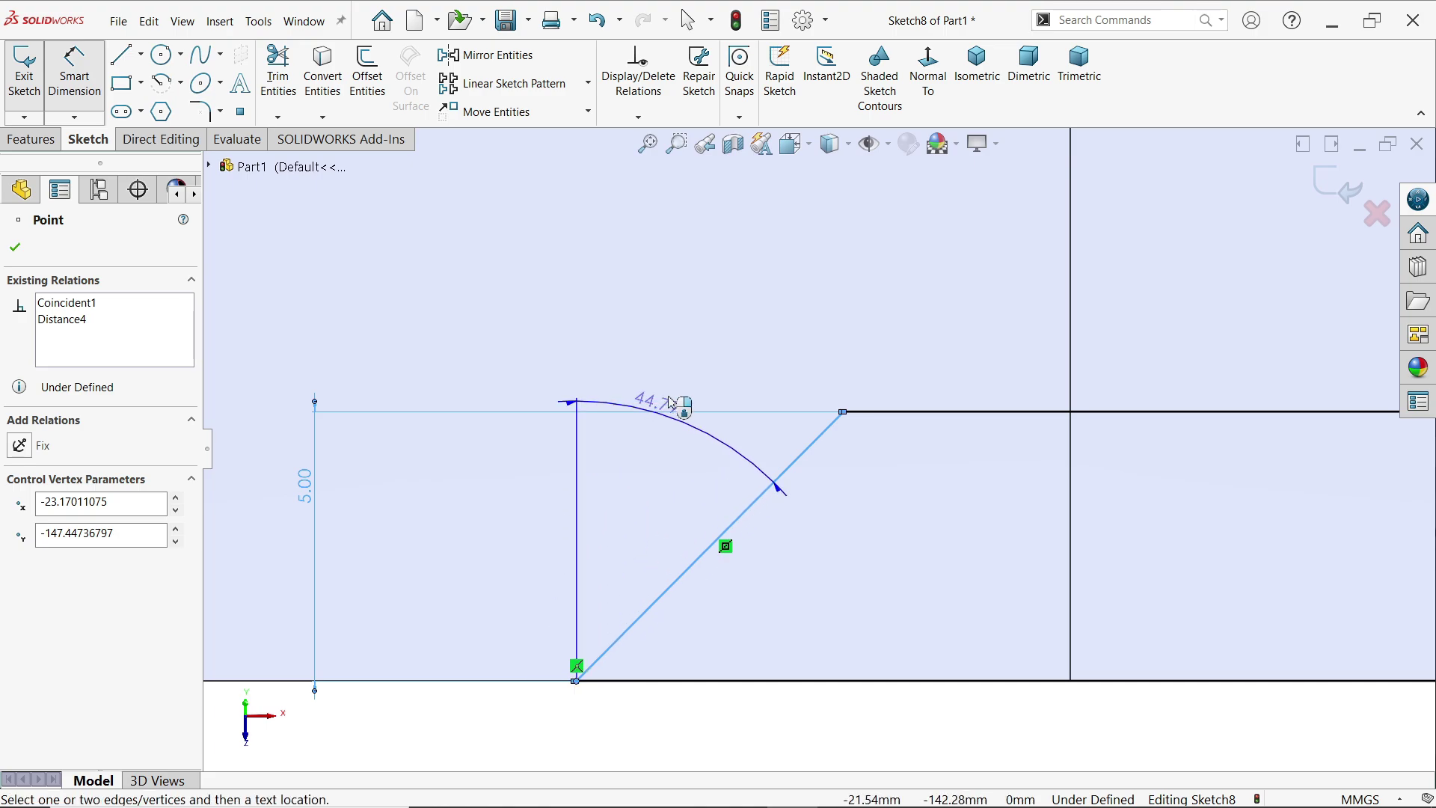
click(724, 286)
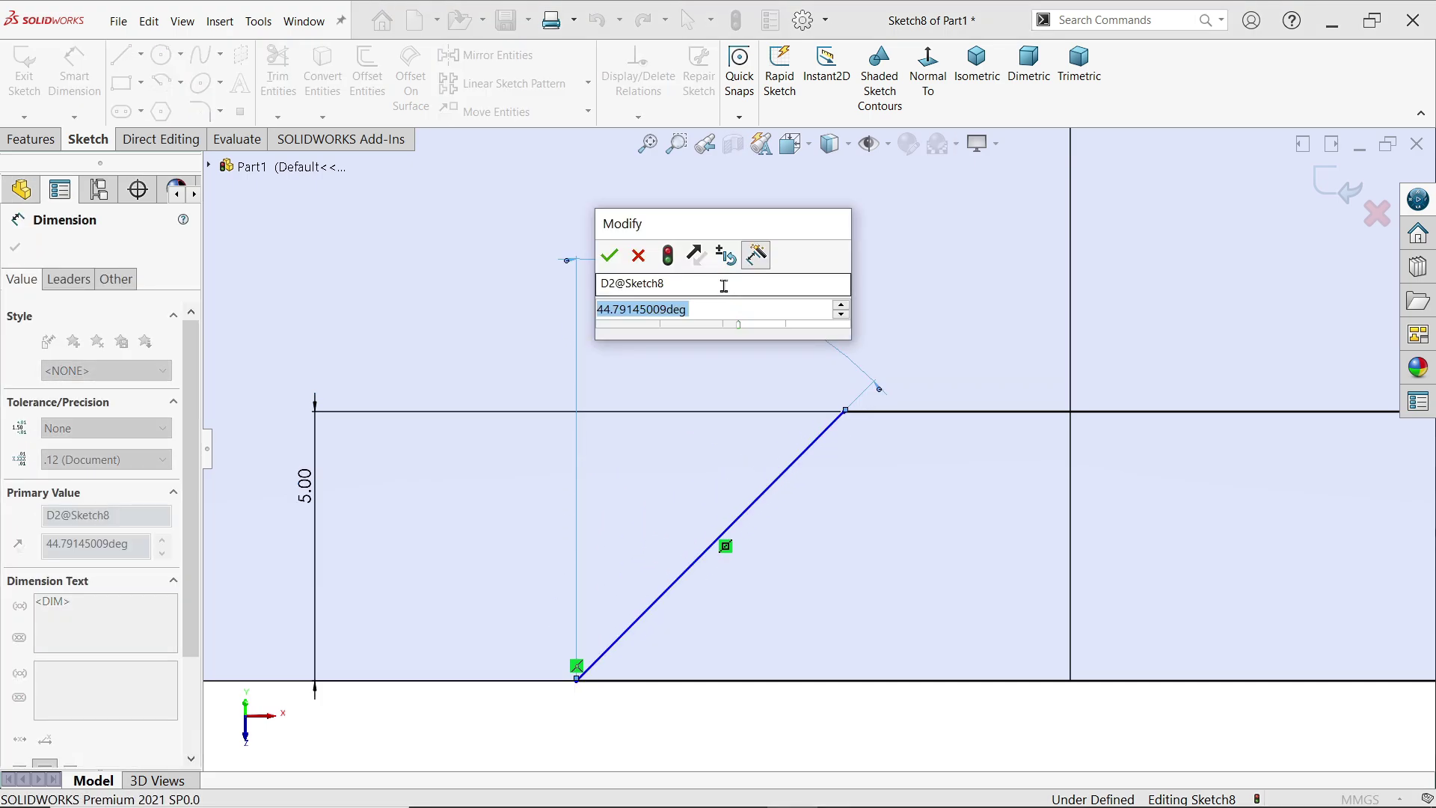
text(30)
key(Return)
Dimension the trapezoid's bottom width to 40 mm and return to isometric view
scroll(673, 449, up, 8)
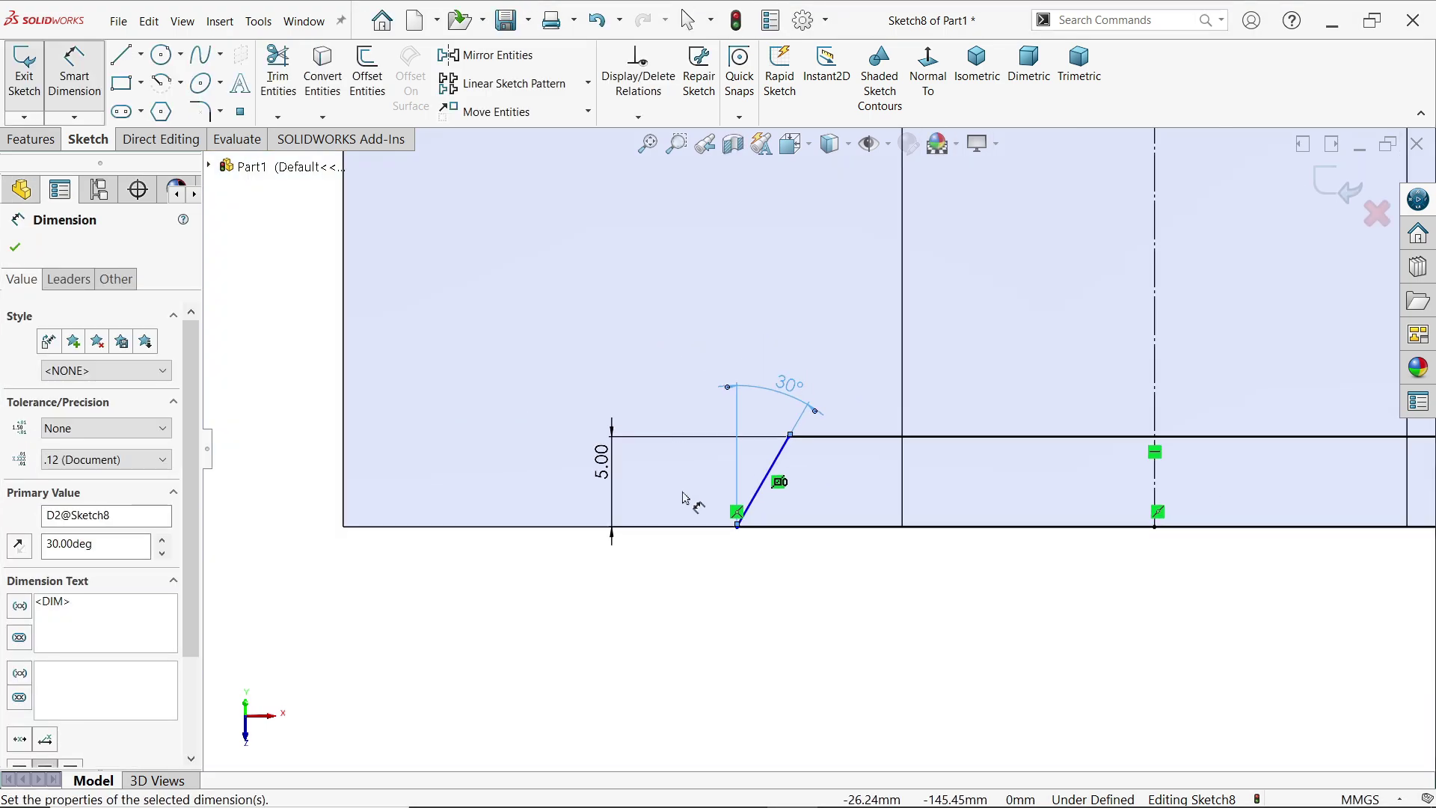
scroll(972, 486, down, 3)
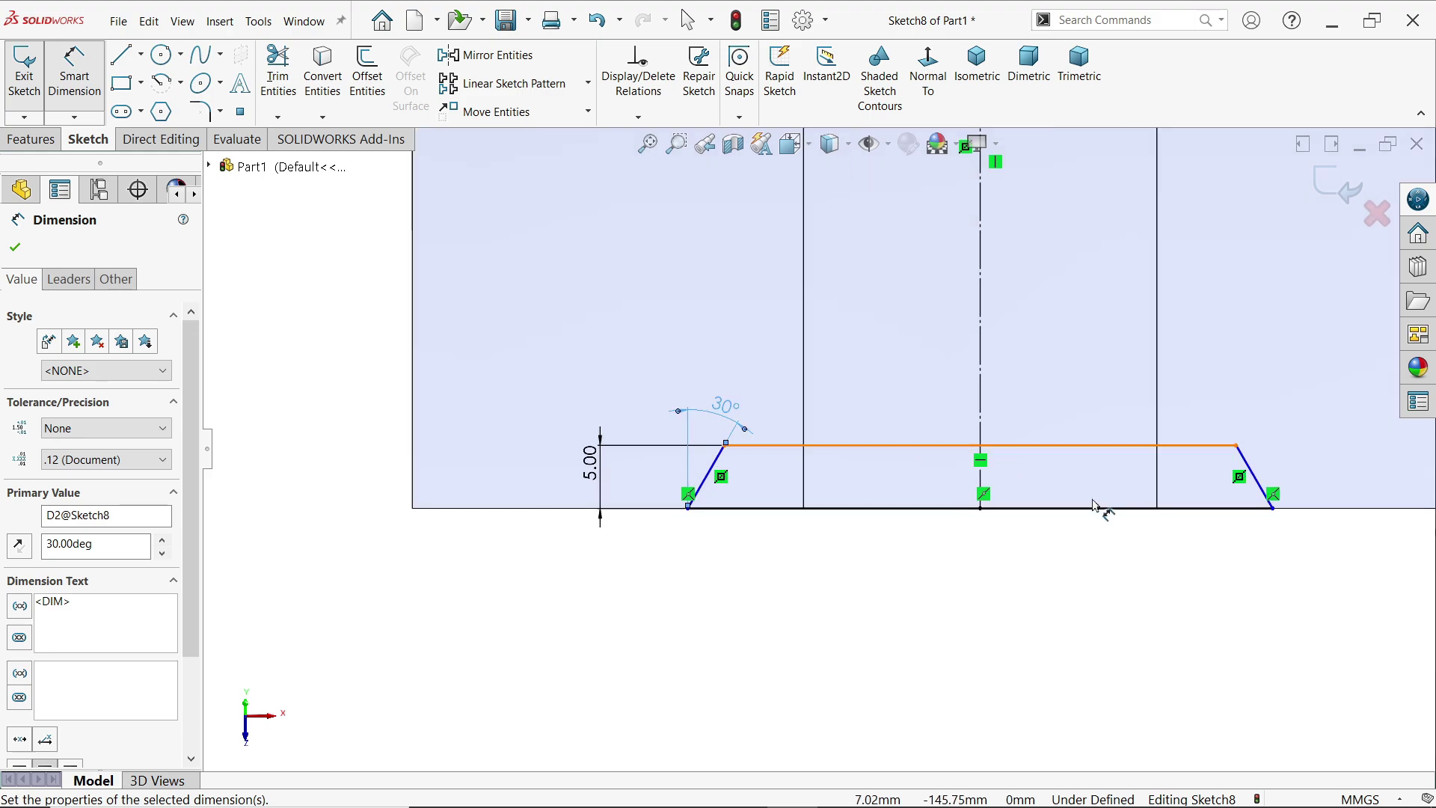
click(1127, 516)
click(978, 577)
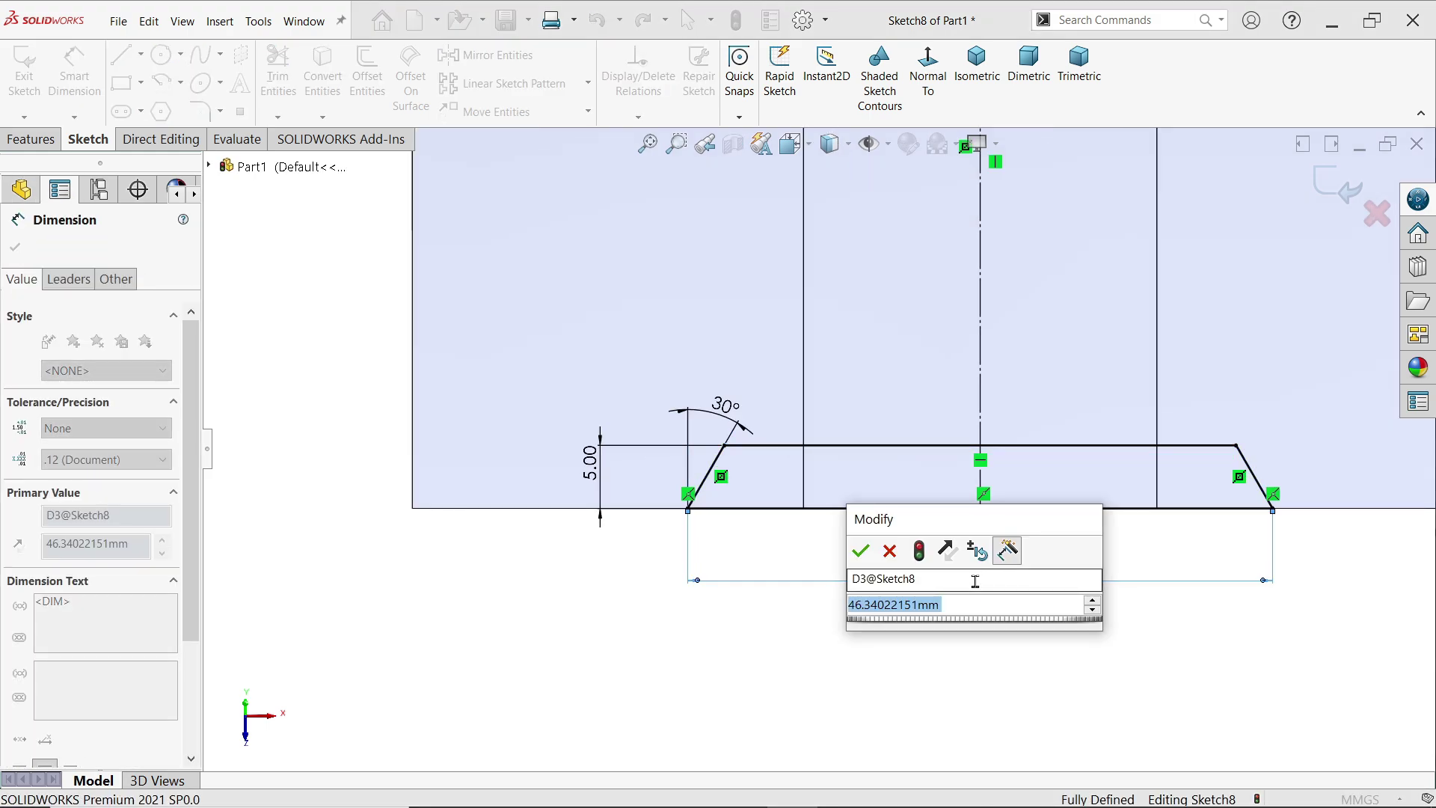
text(40)
key(Return)
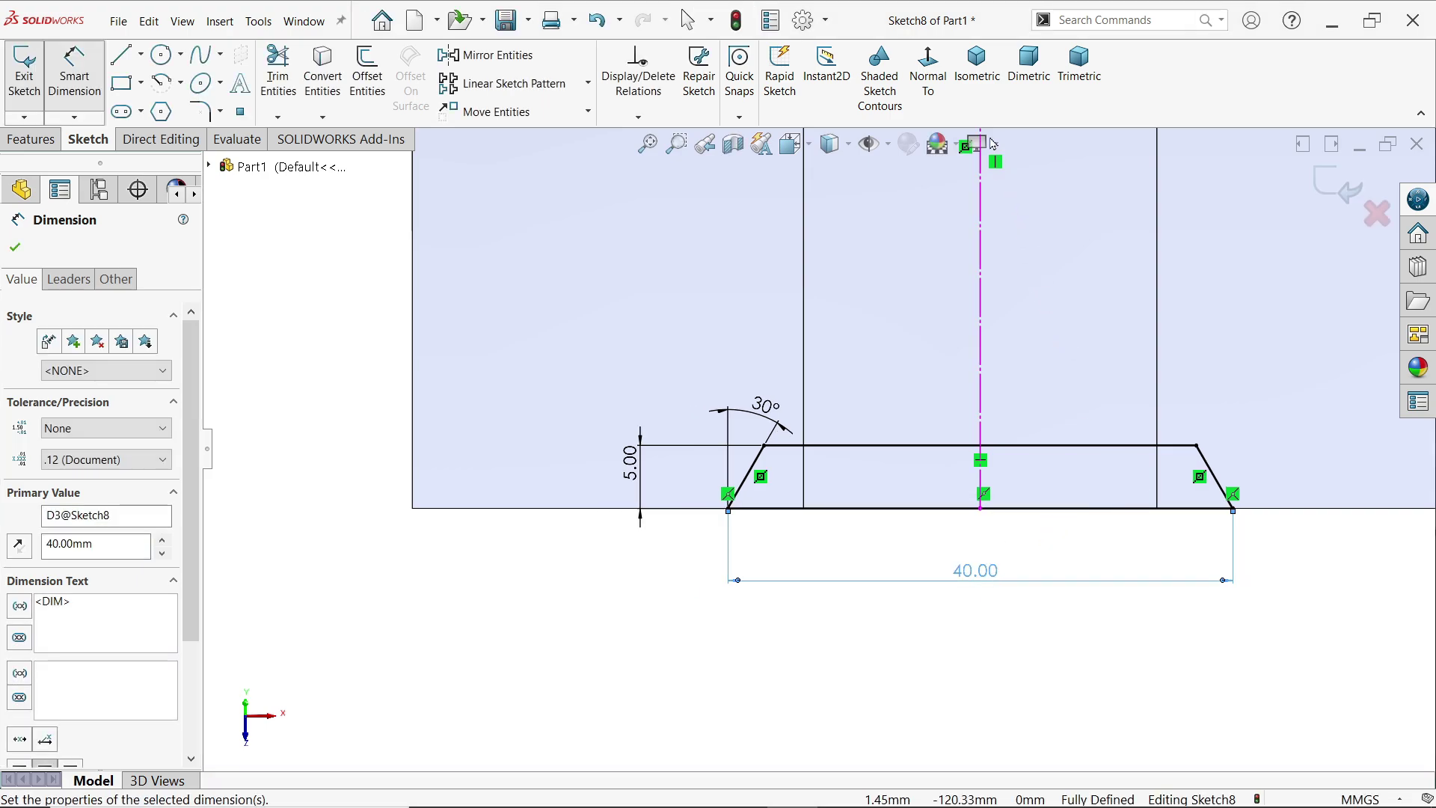
click(977, 67)
Extrude-cut the trapezoid Up To Next, forming a dovetail groove down the tab
scroll(795, 604, down, 3)
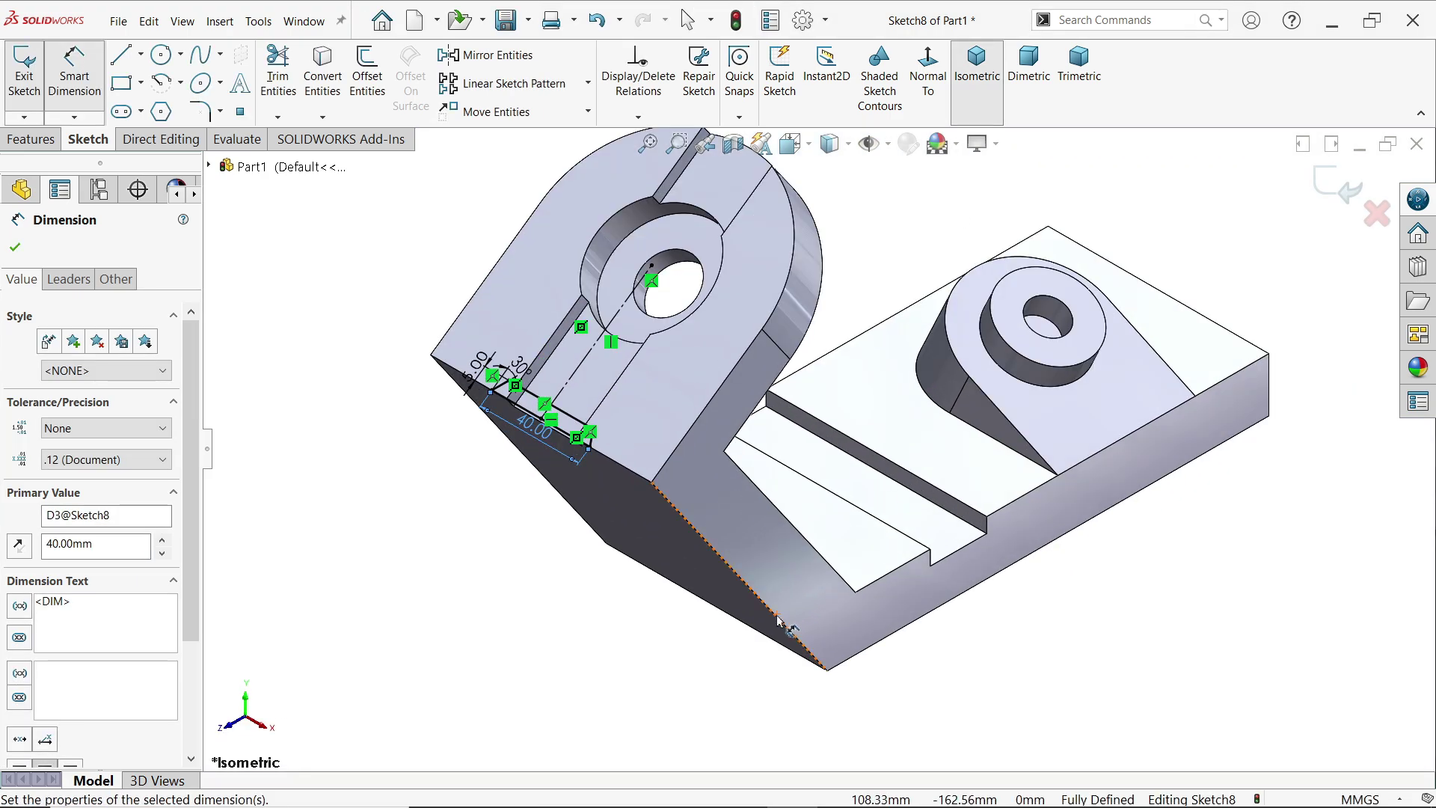
click(31, 140)
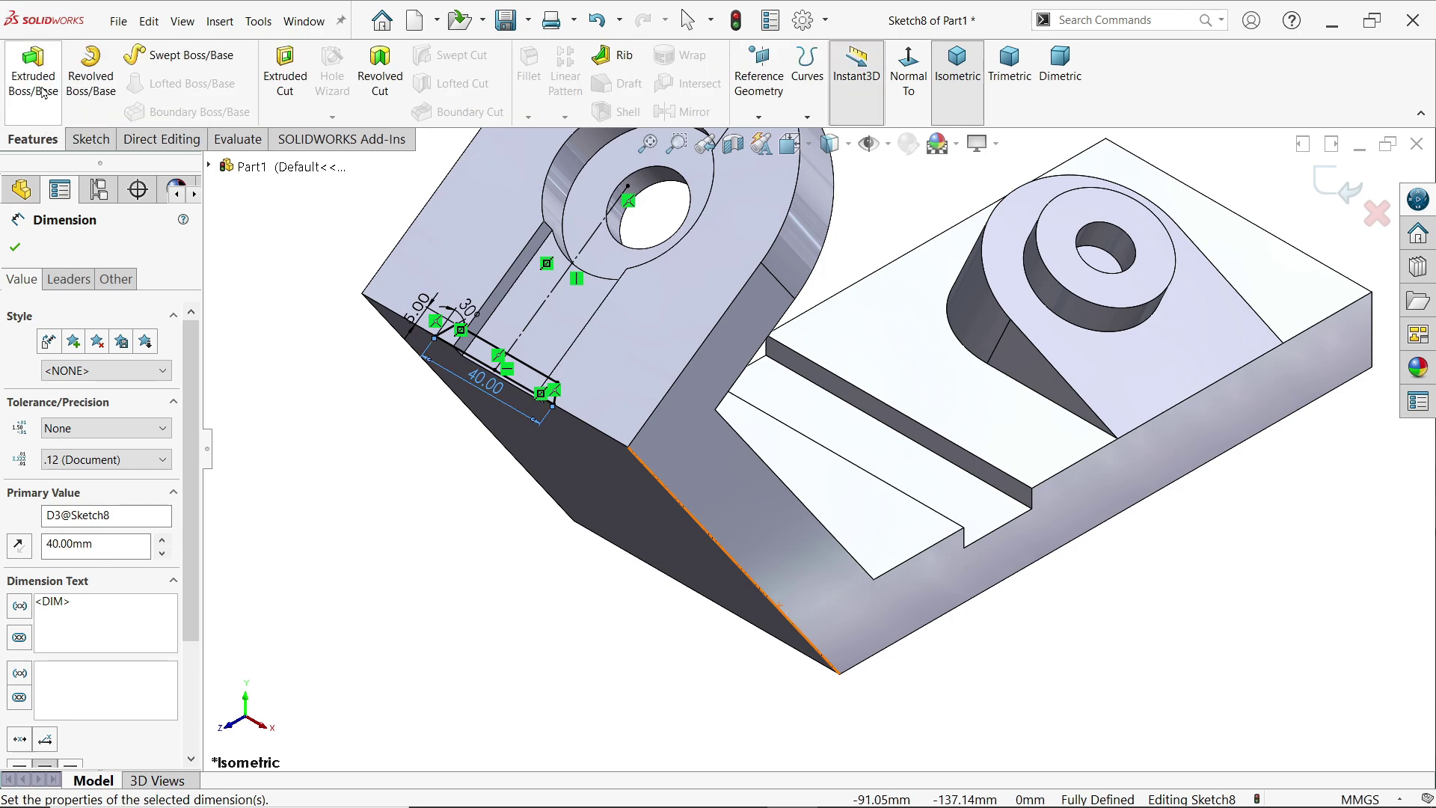
click(292, 72)
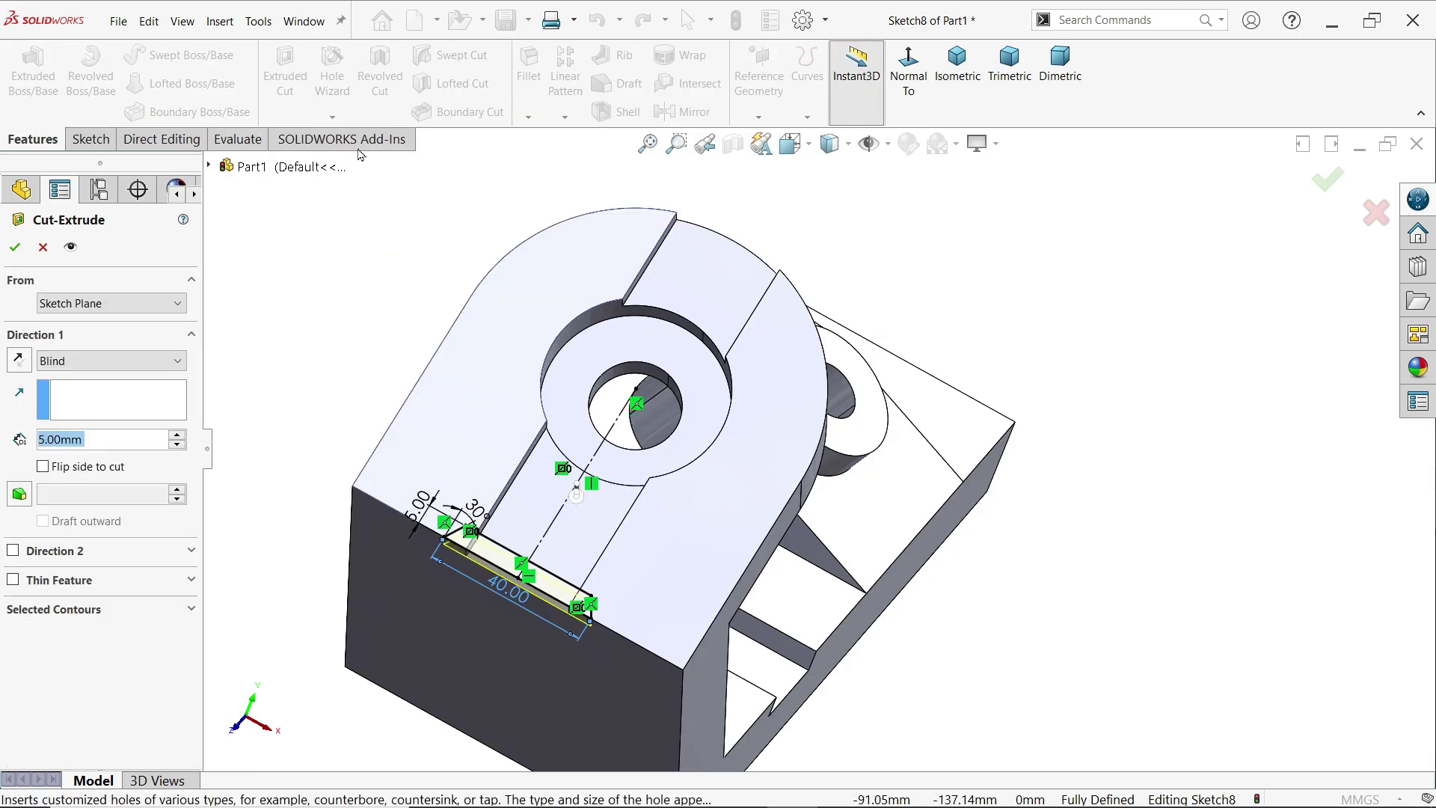
click(957, 67)
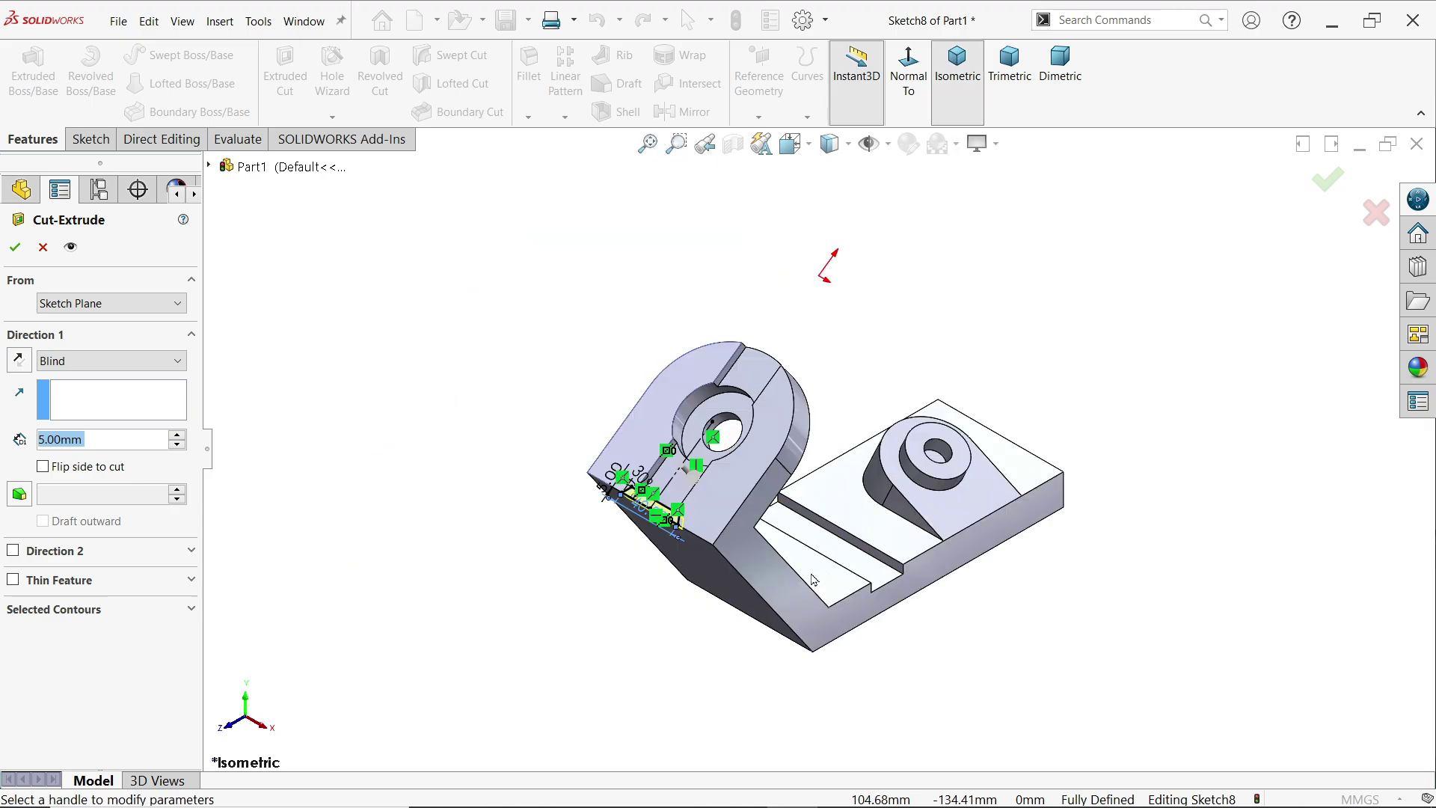
click(68, 362)
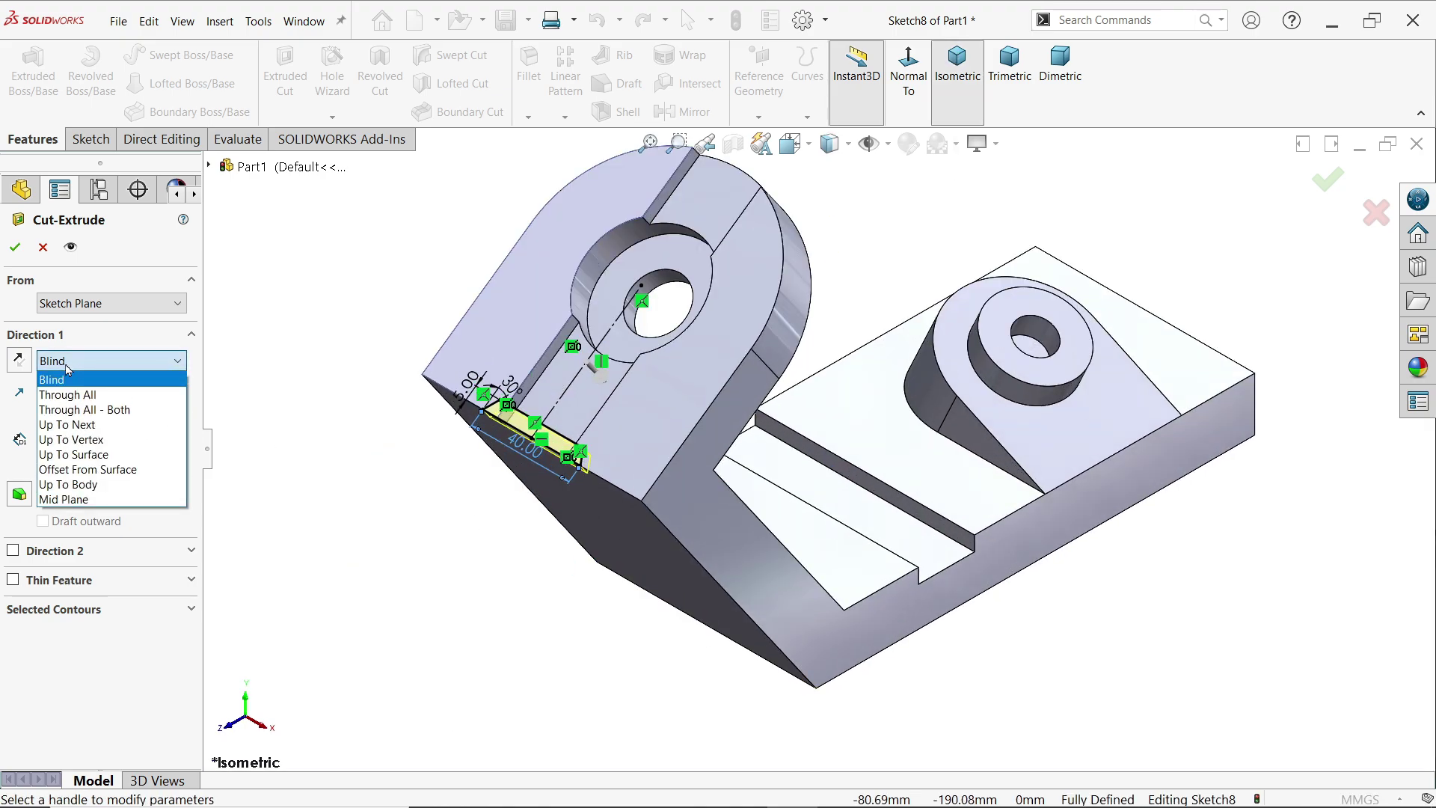
click(86, 433)
middle_drag(411, 497, 789, 667)
scroll(795, 581, down, 4)
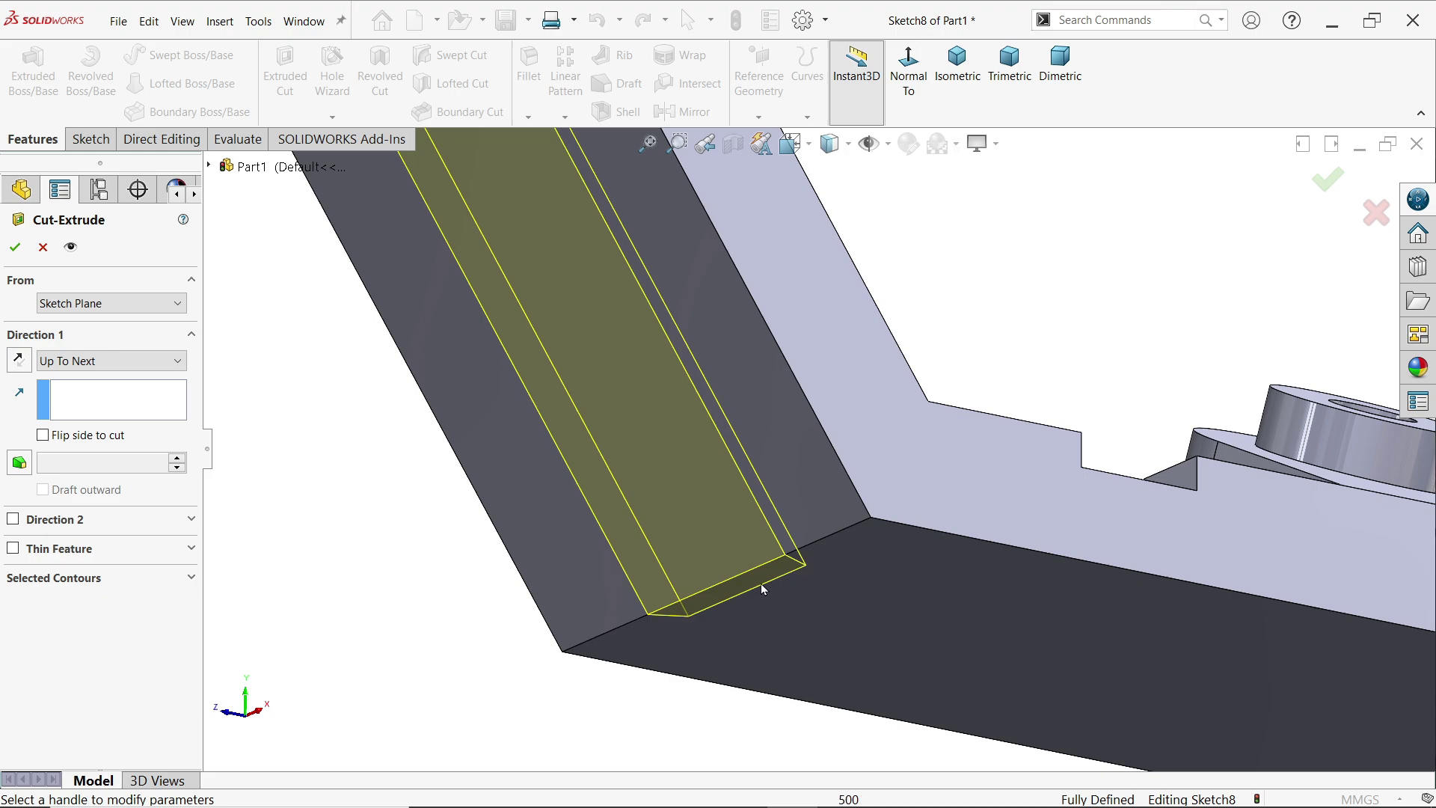
click(14, 248)
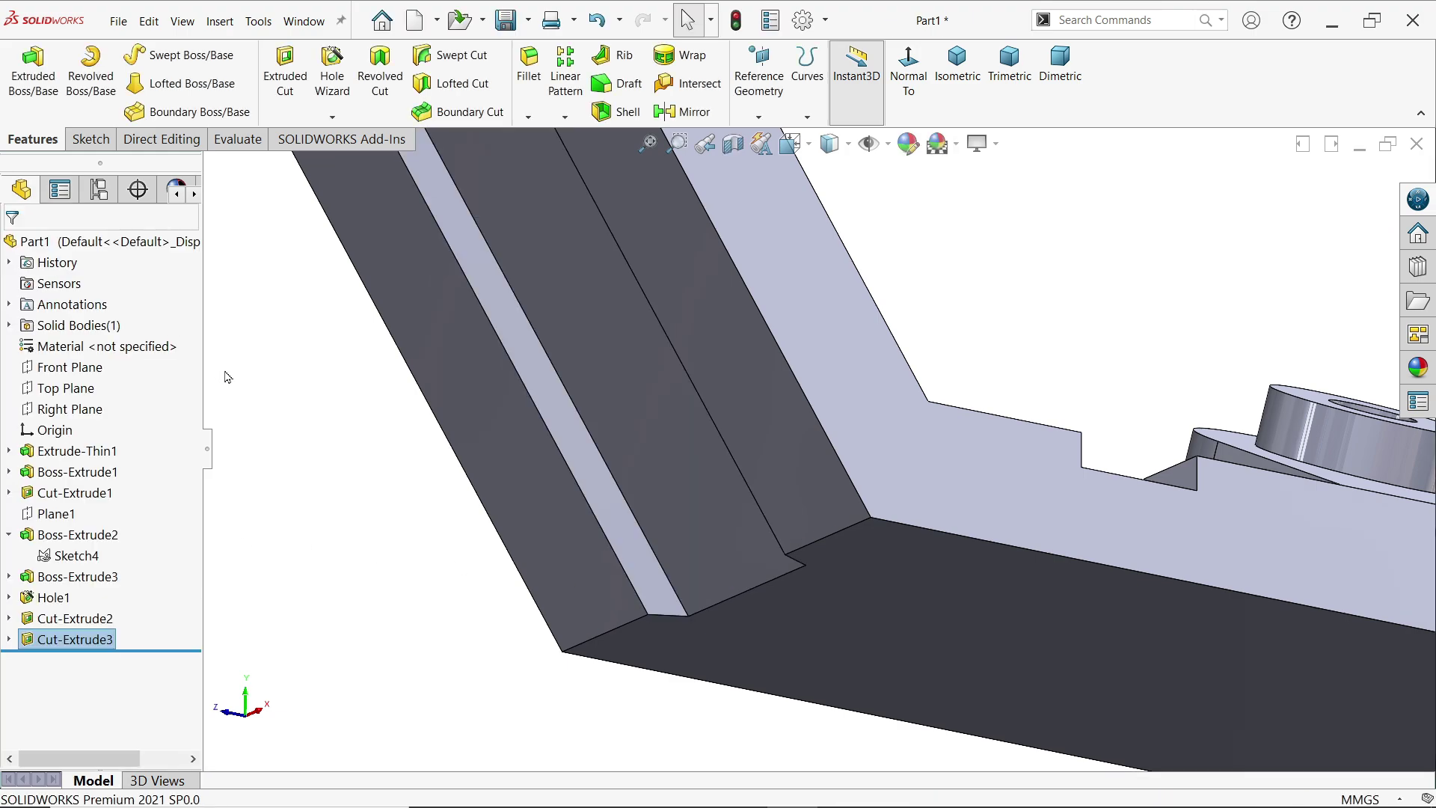
middle_drag(639, 486, 839, 259)
Give the whole part a light red appearance set to RGB 255, 165, 128
click(957, 68)
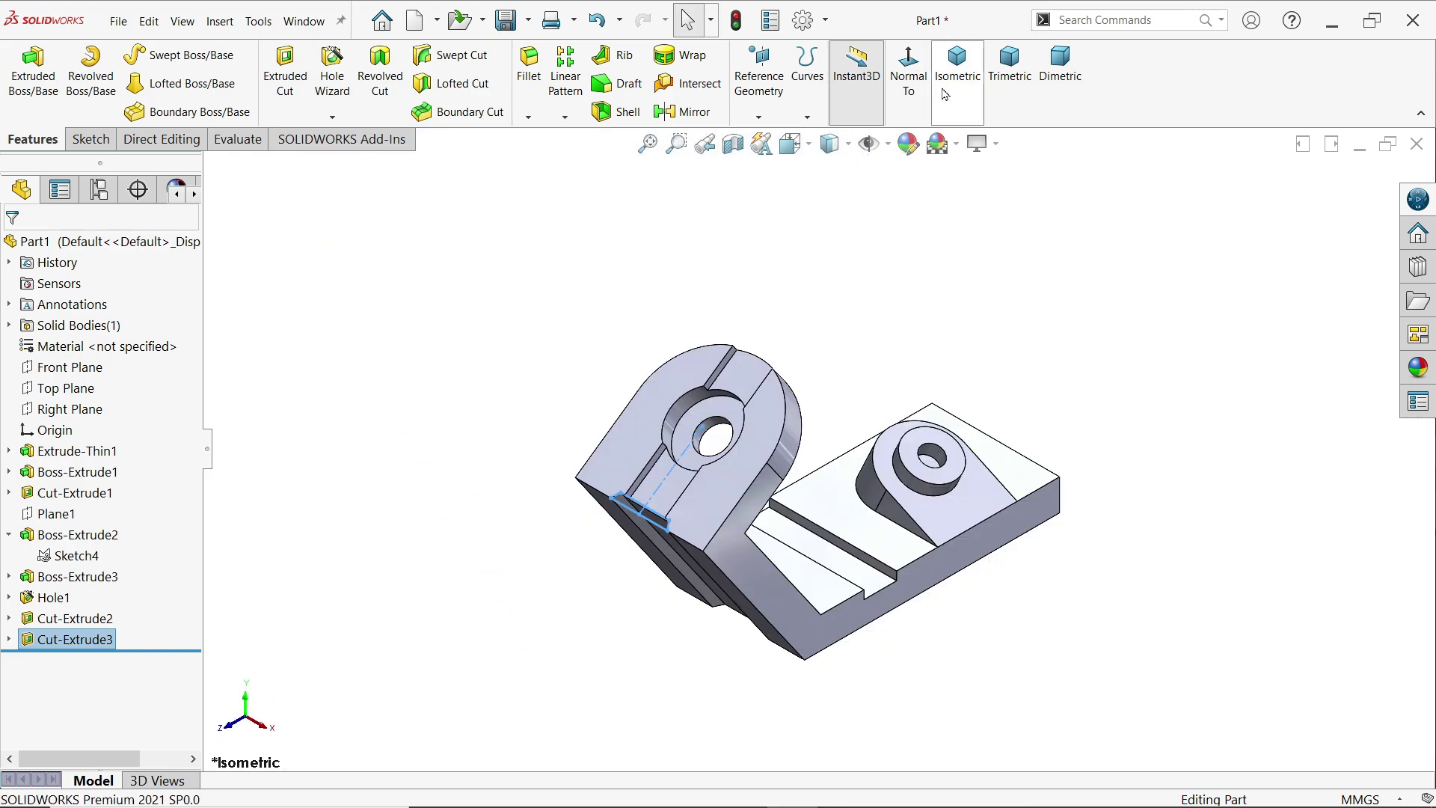
click(973, 607)
scroll(987, 583, down, 3)
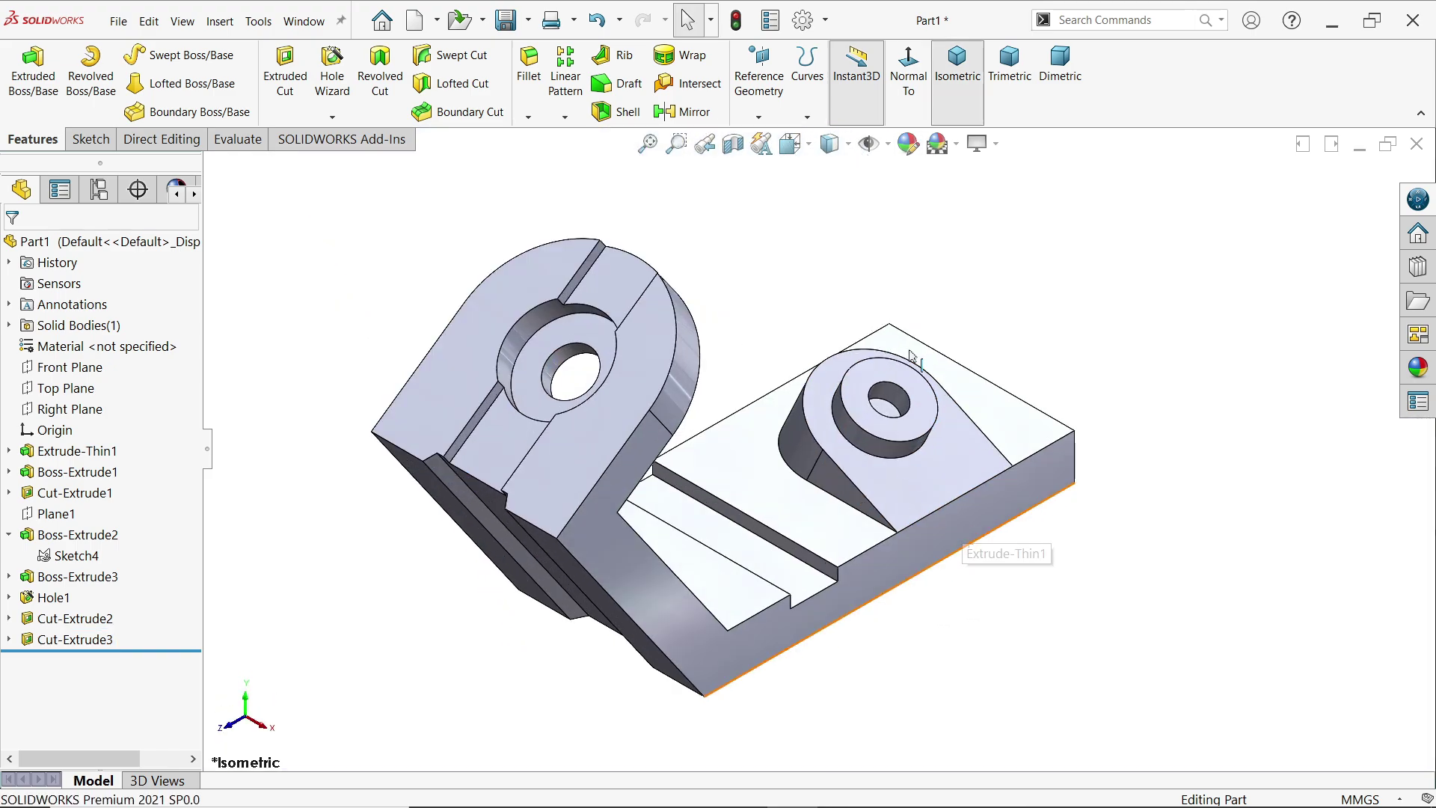
click(907, 144)
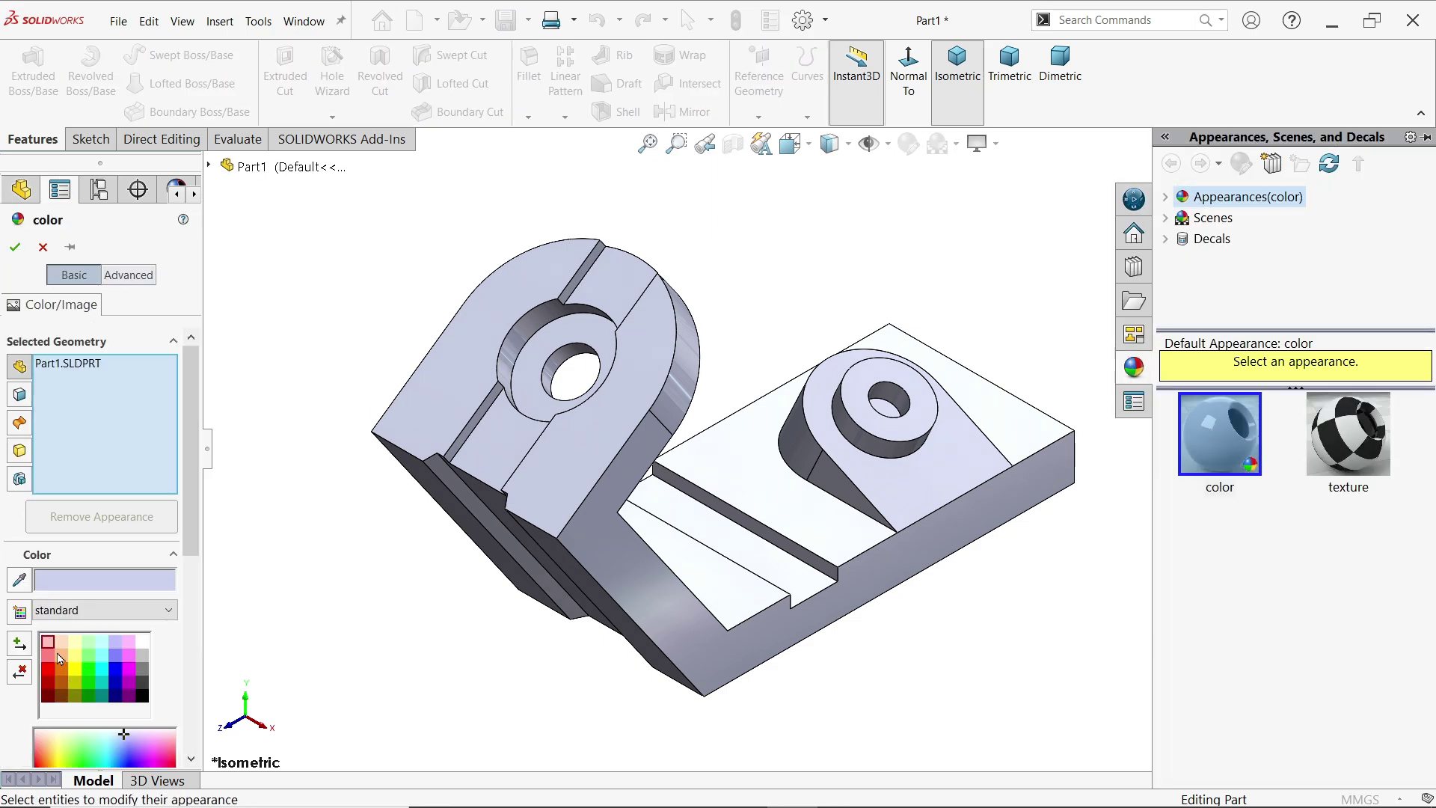
click(51, 656)
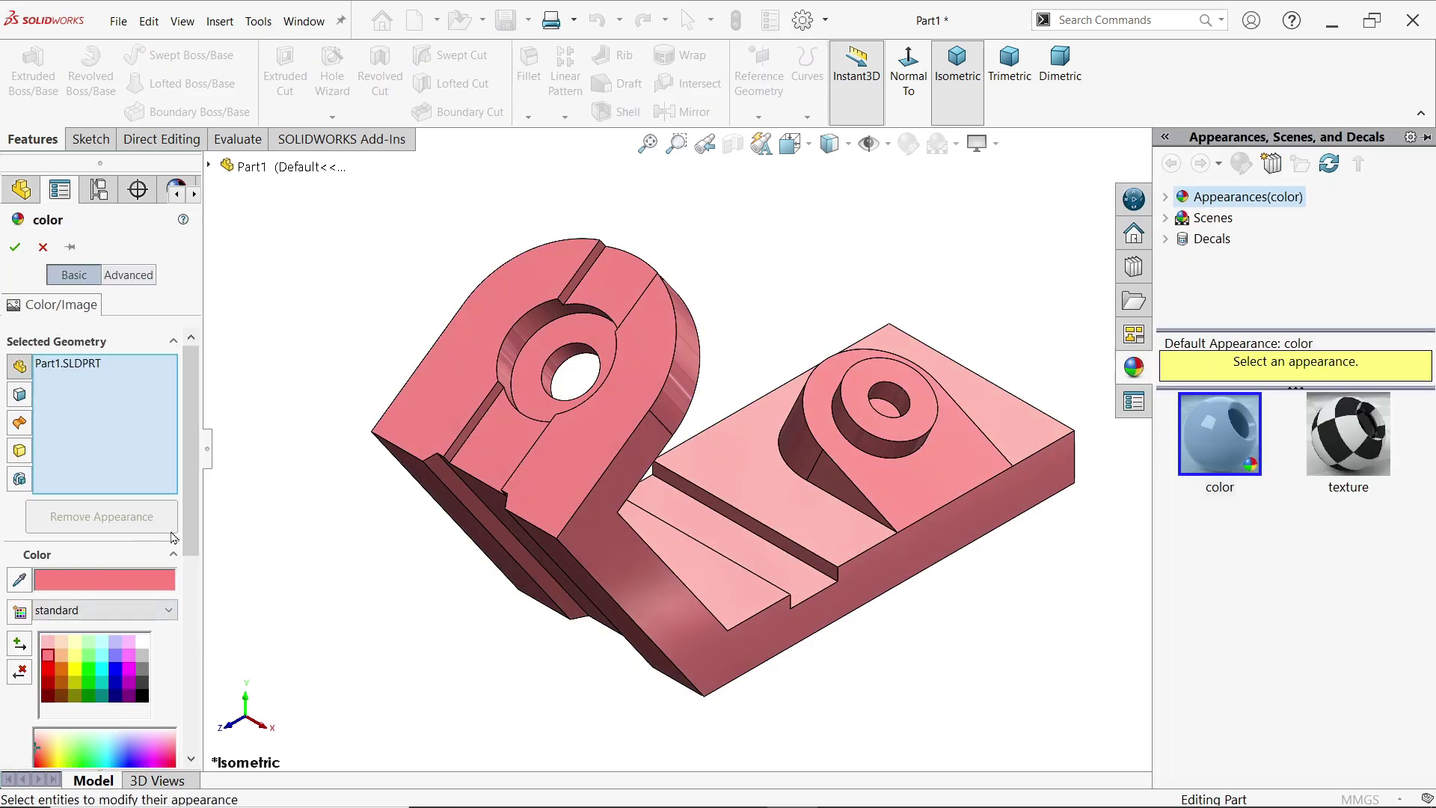
scroll(112, 598, down, 5)
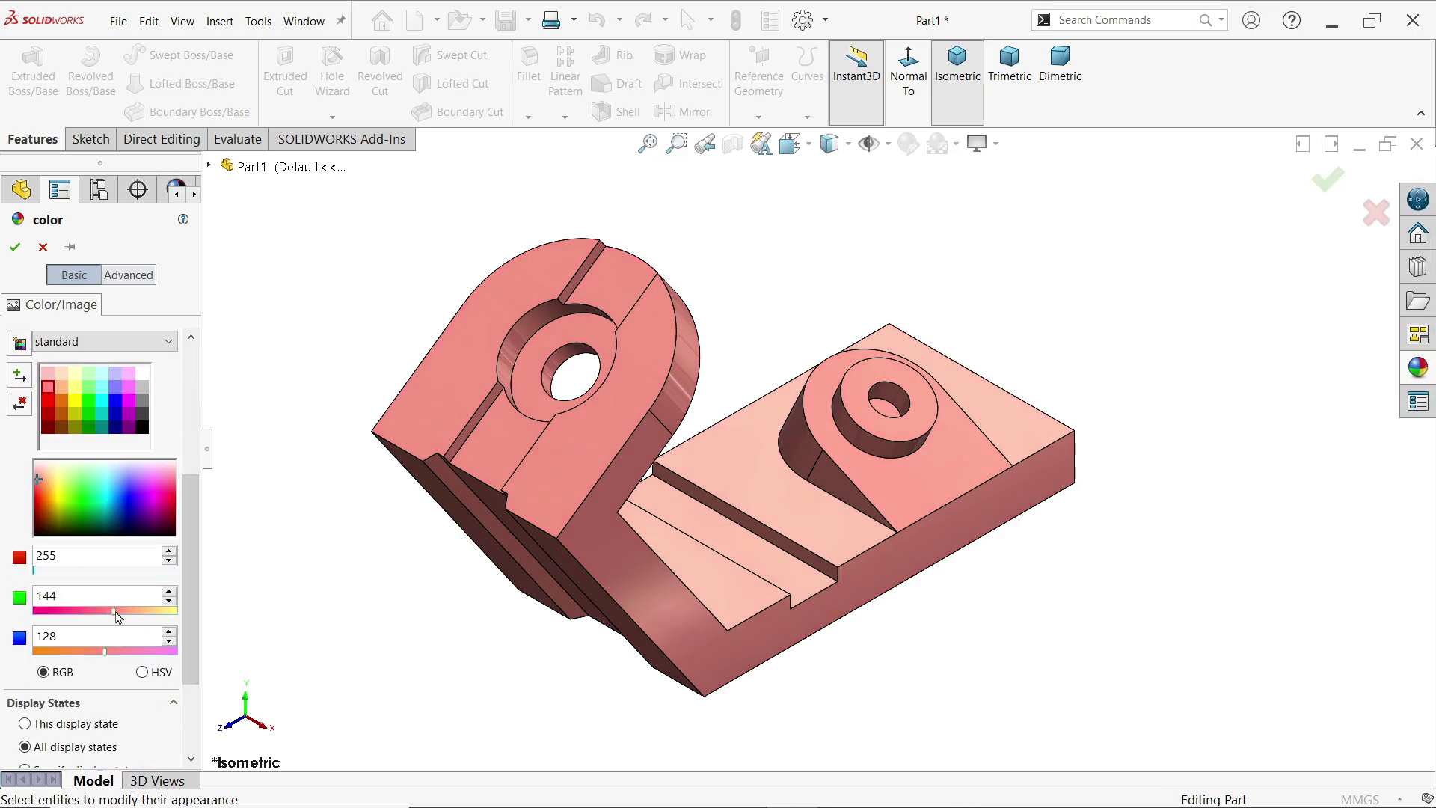
click(13, 248)
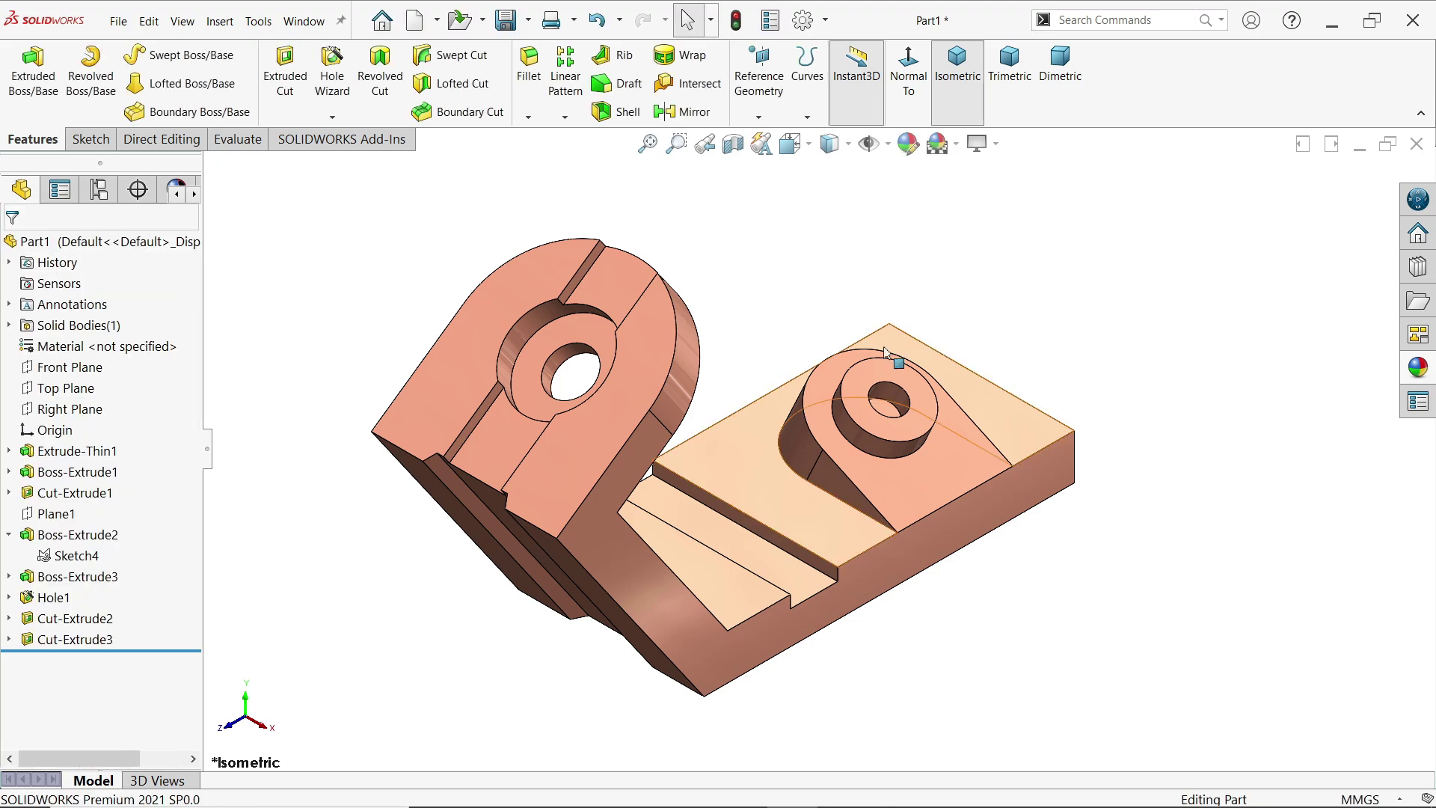
scroll(897, 360, up, 2)
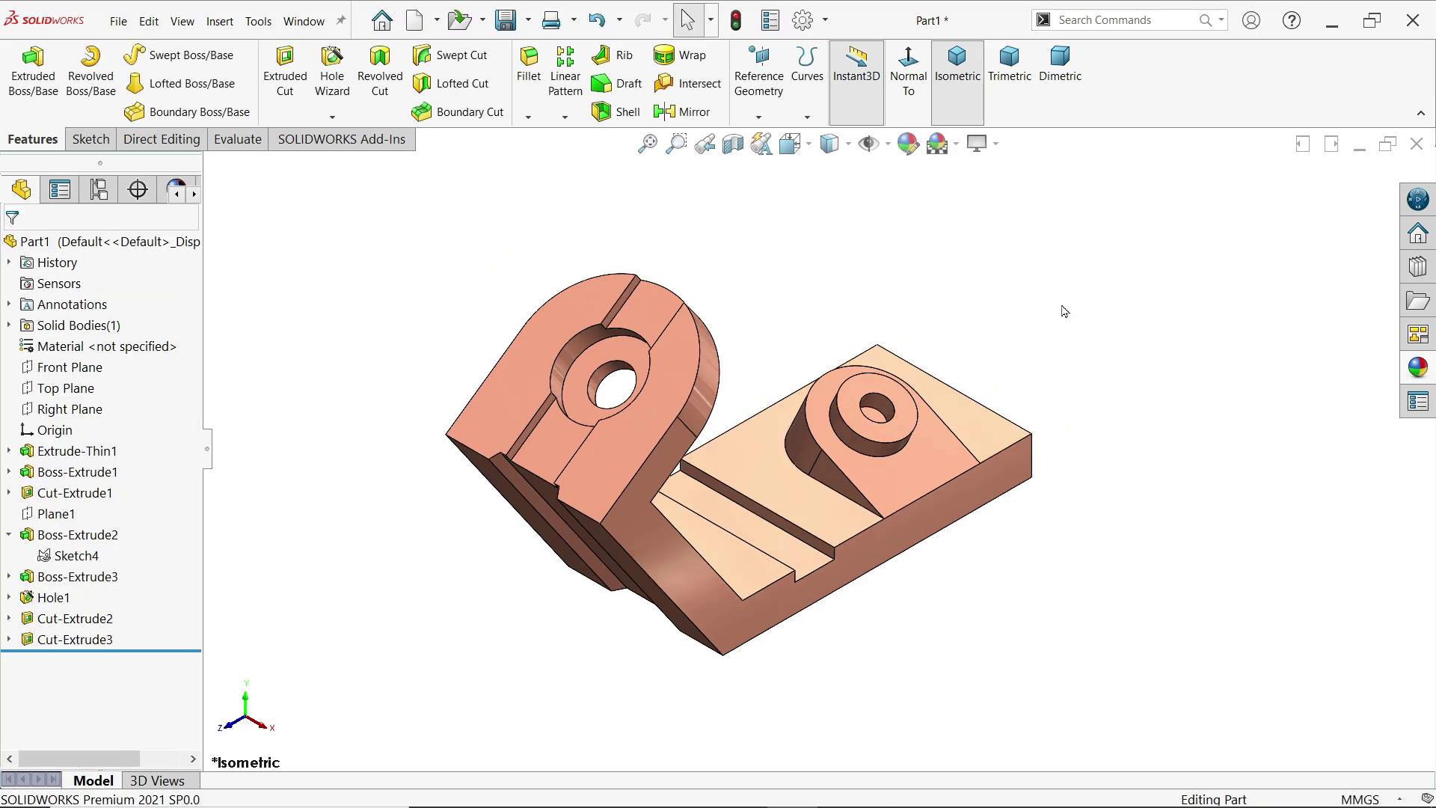
scroll(1064, 311, down, 2)
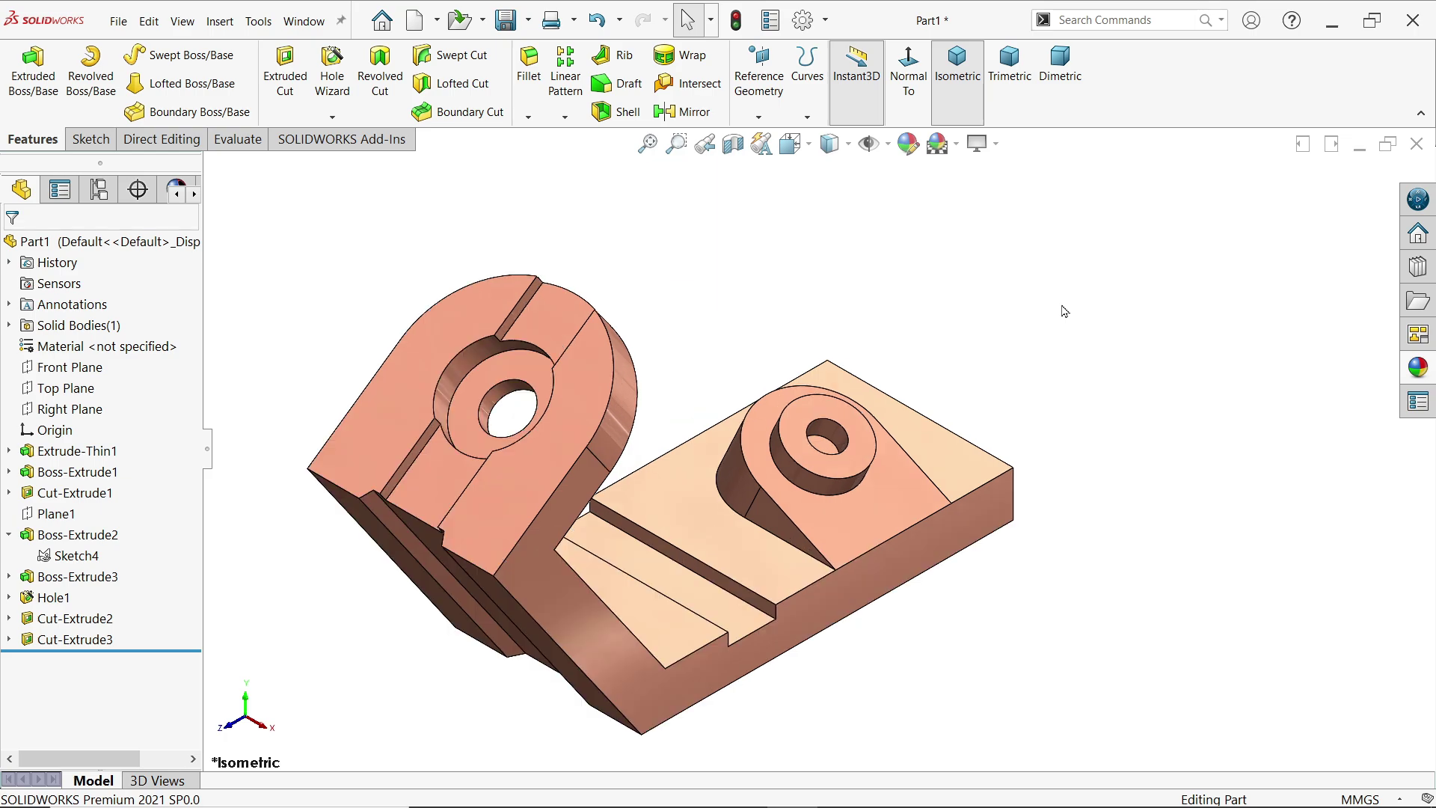